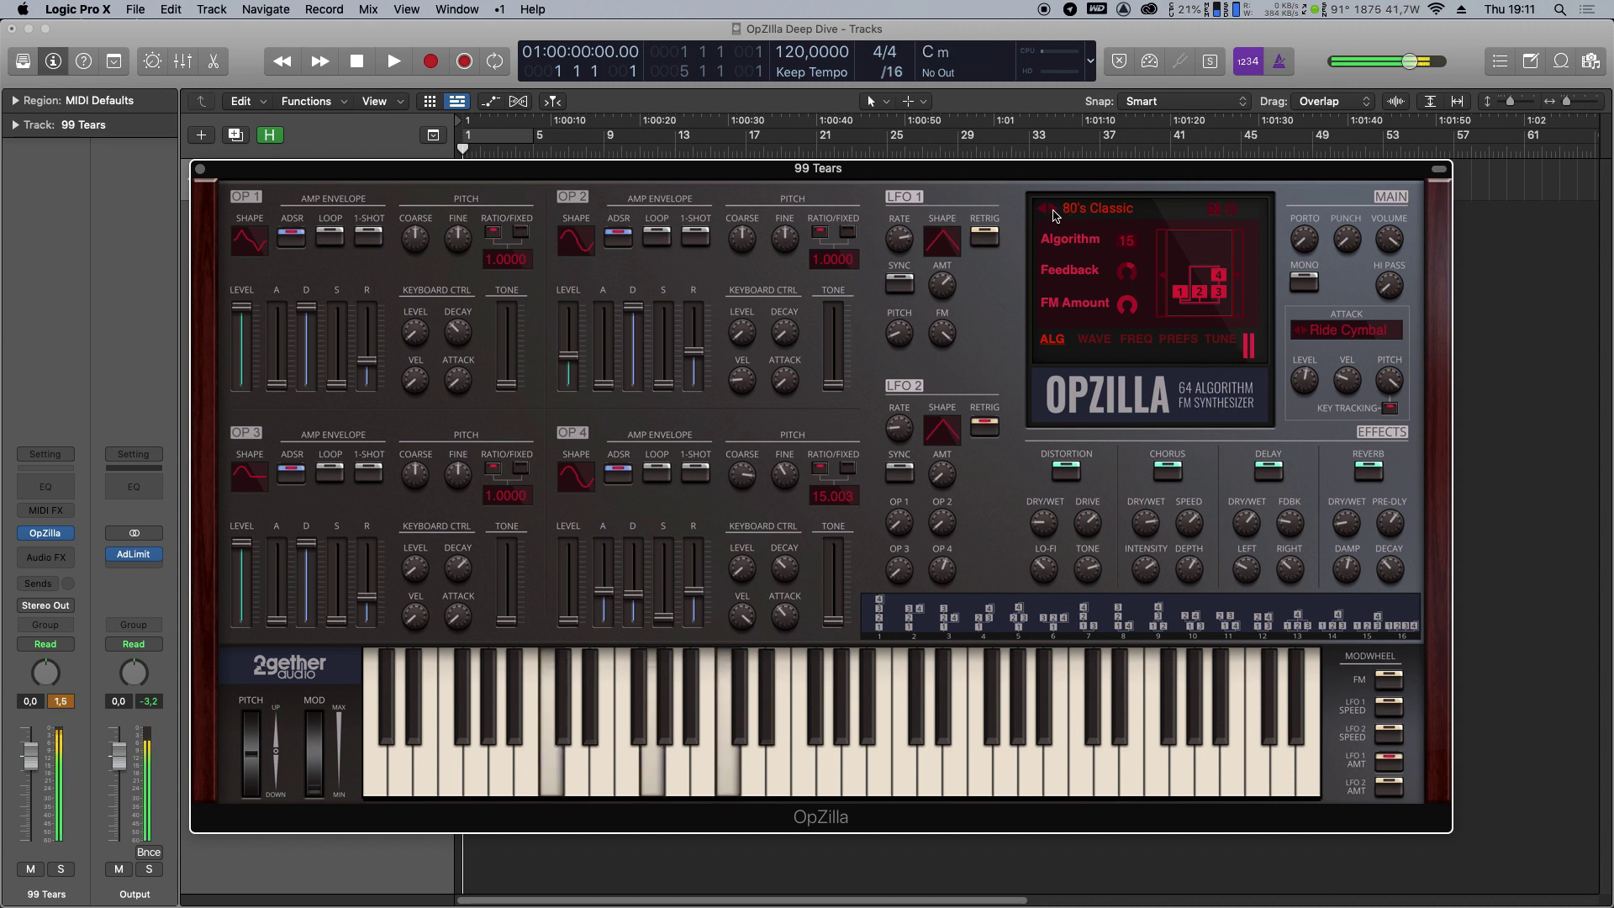
Step through the factory presets 99 Tears and Accordion Bellows, and load the Starter Patch from the preset list.
click(1051, 210)
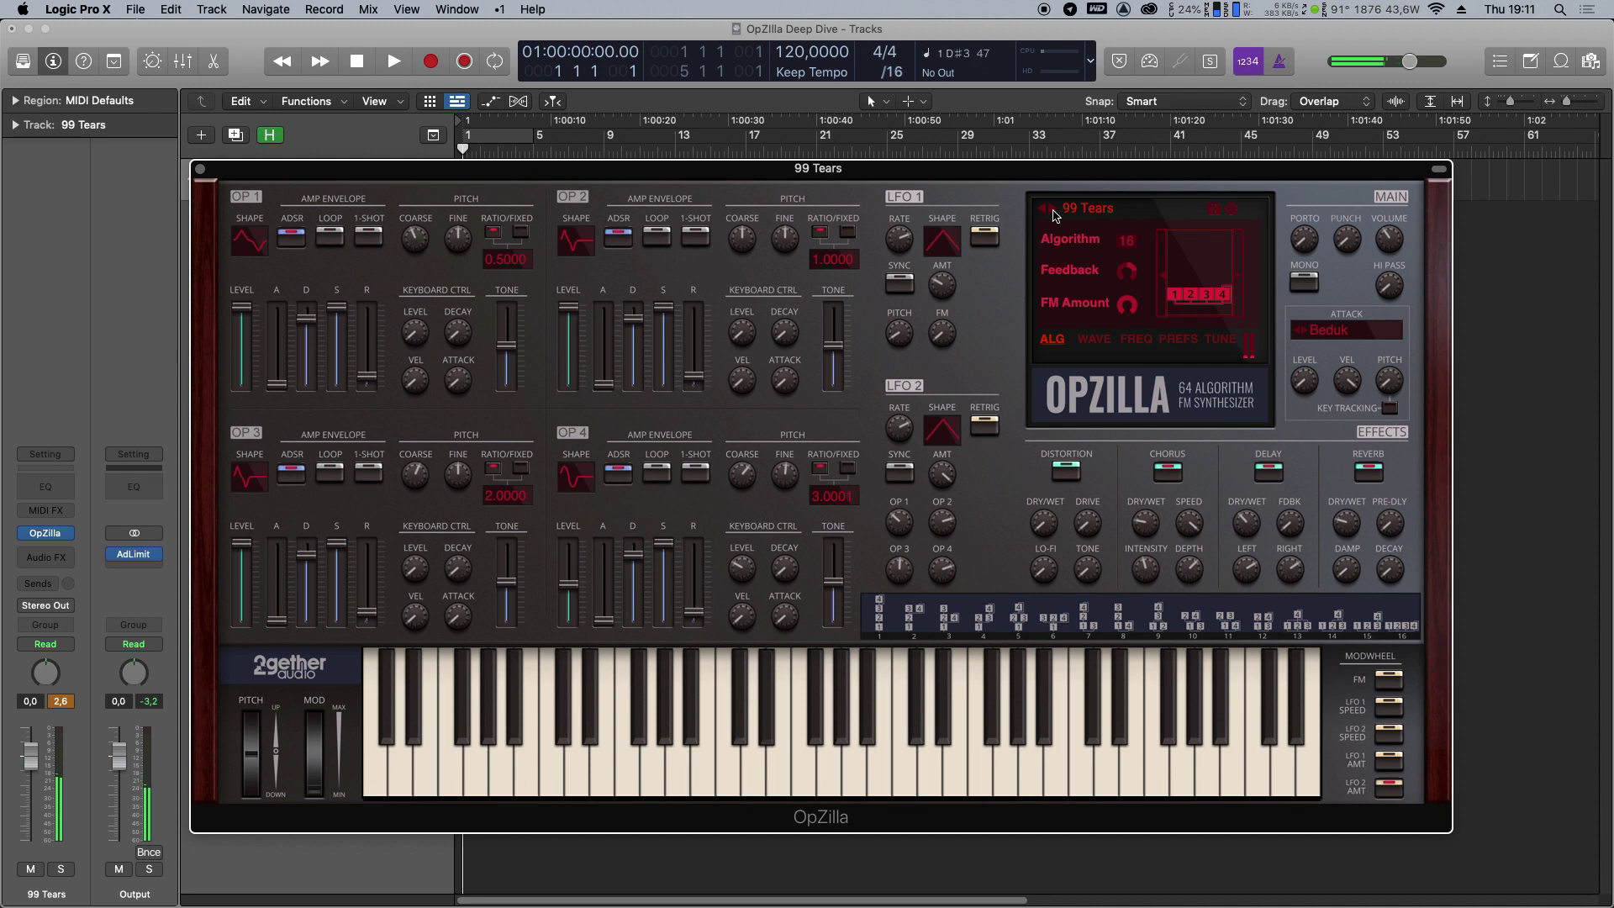
click(1052, 211)
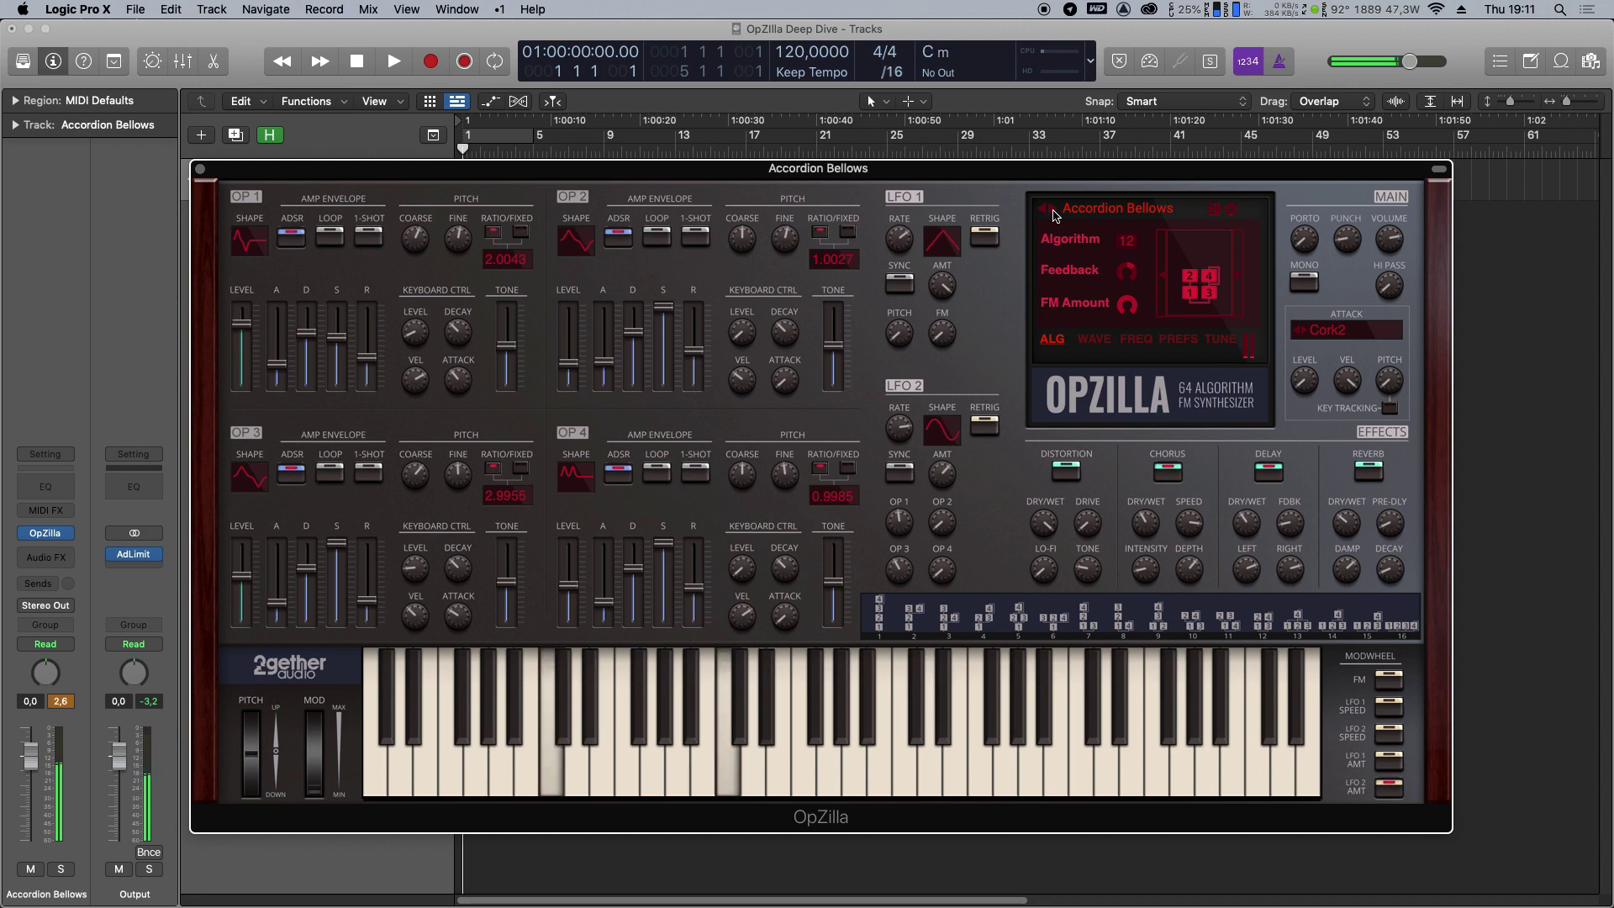
click(1071, 212)
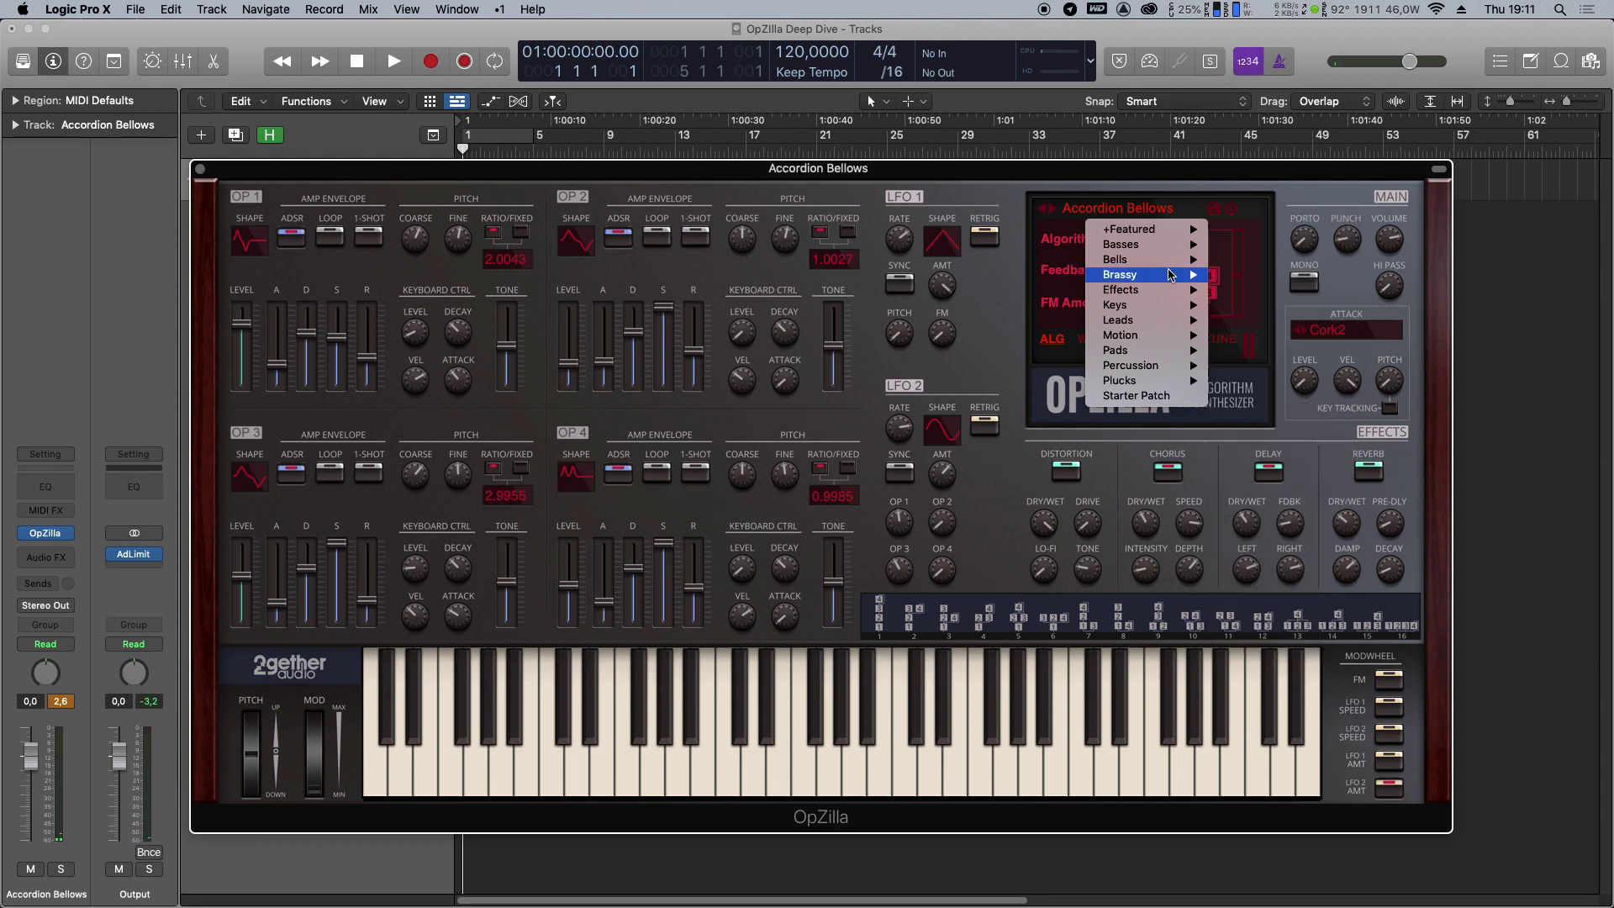
mouse_move(1129, 348)
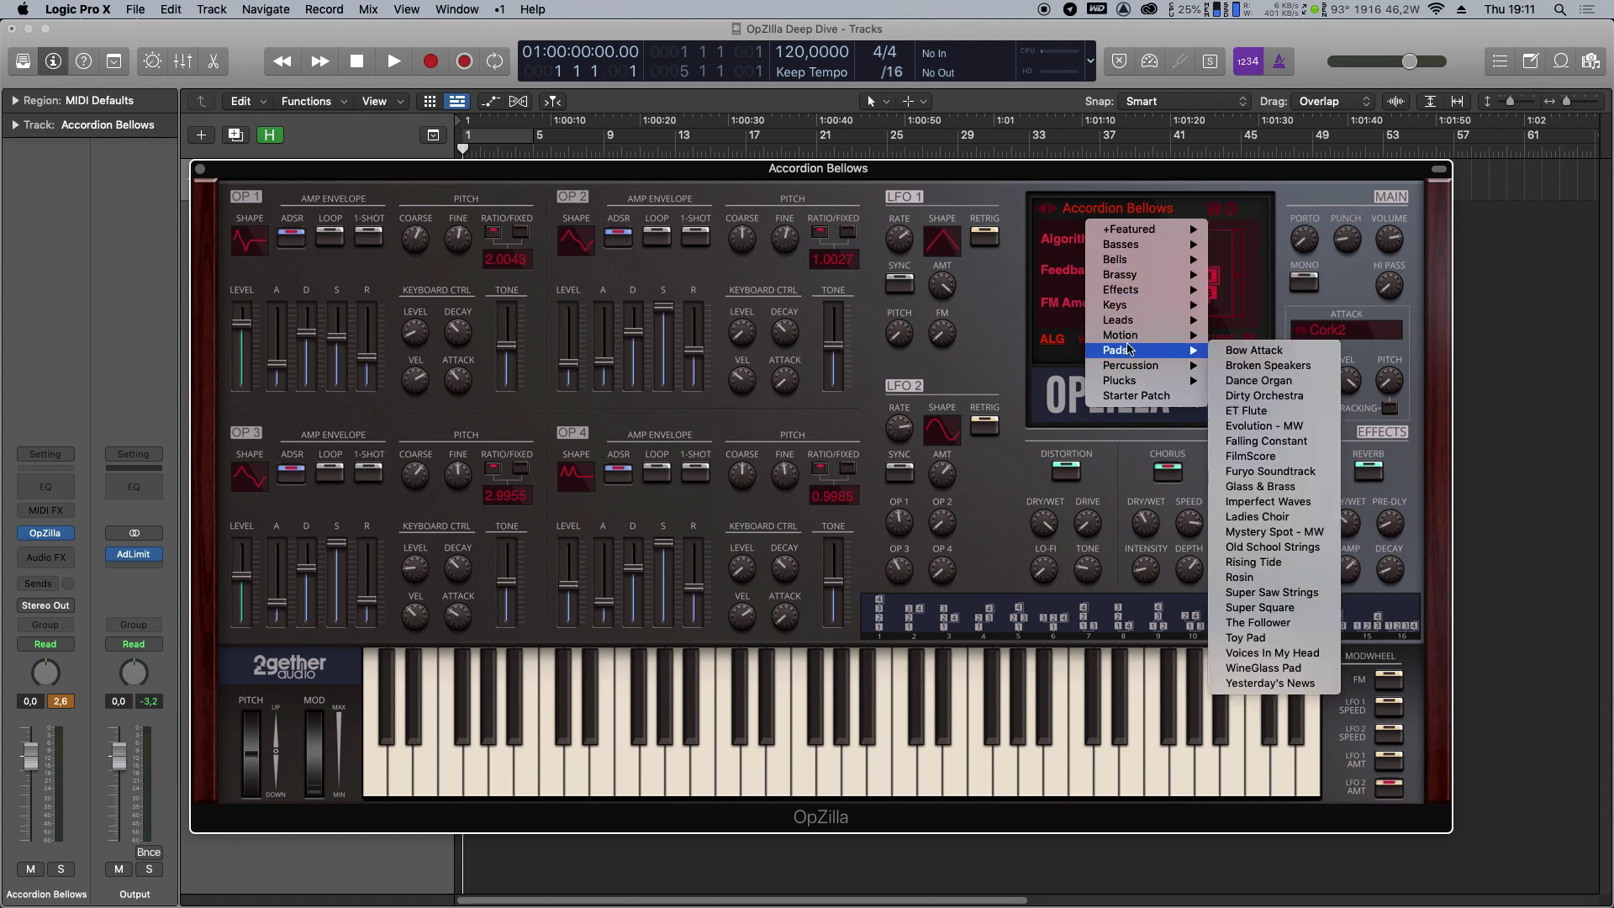
click(1139, 396)
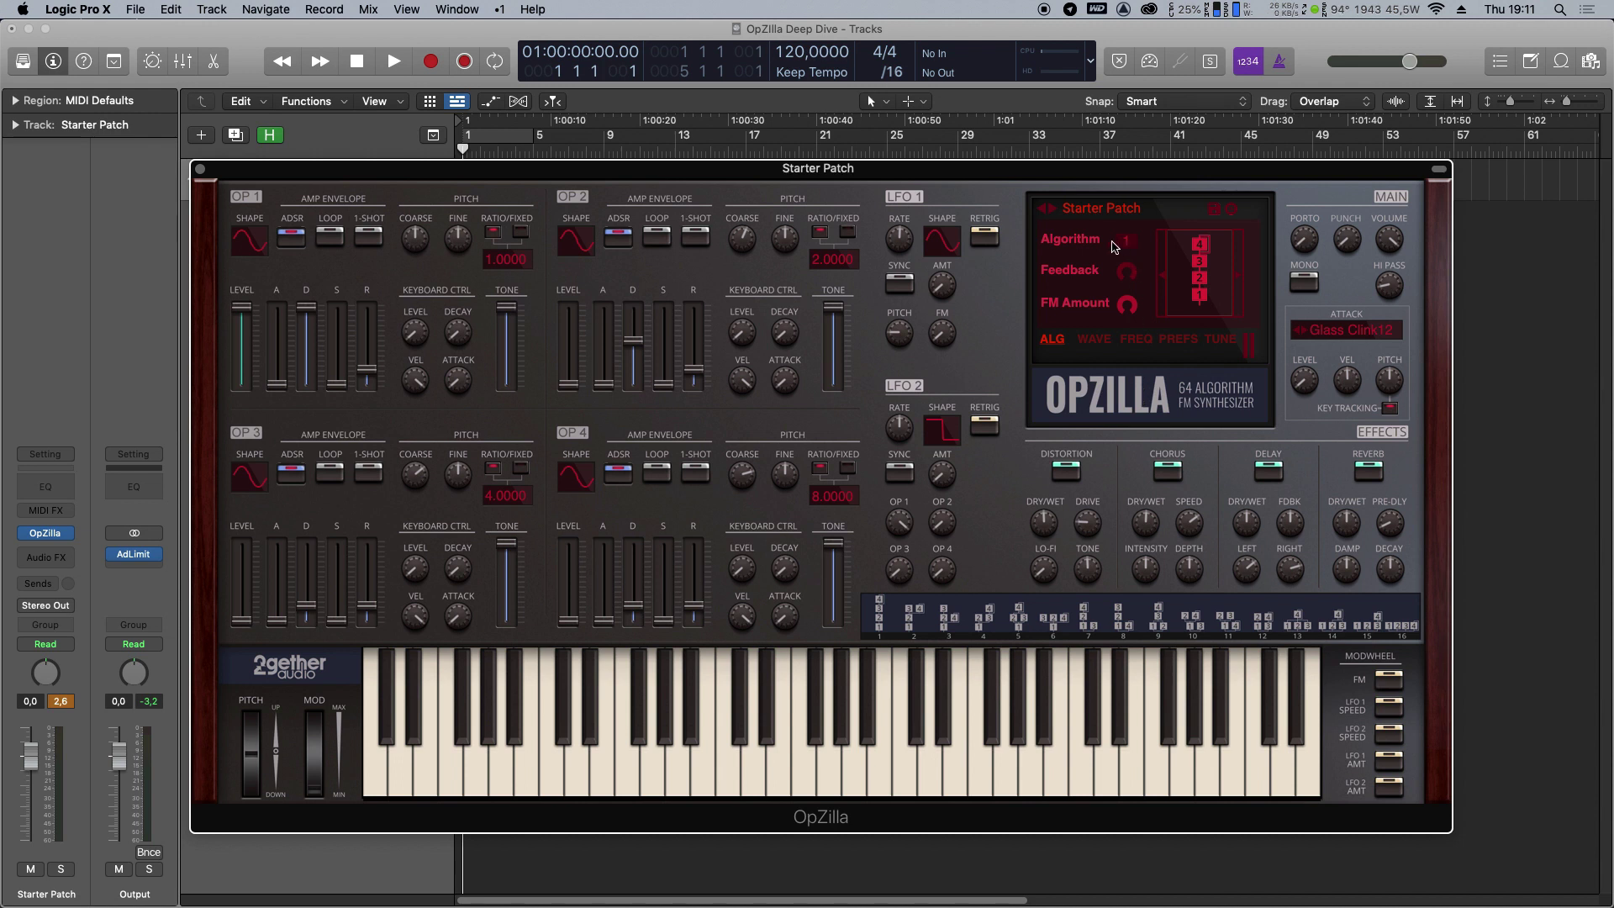
Rename the patch as My Preset, save it and check its entry among the user presets.
double_click(1114, 209)
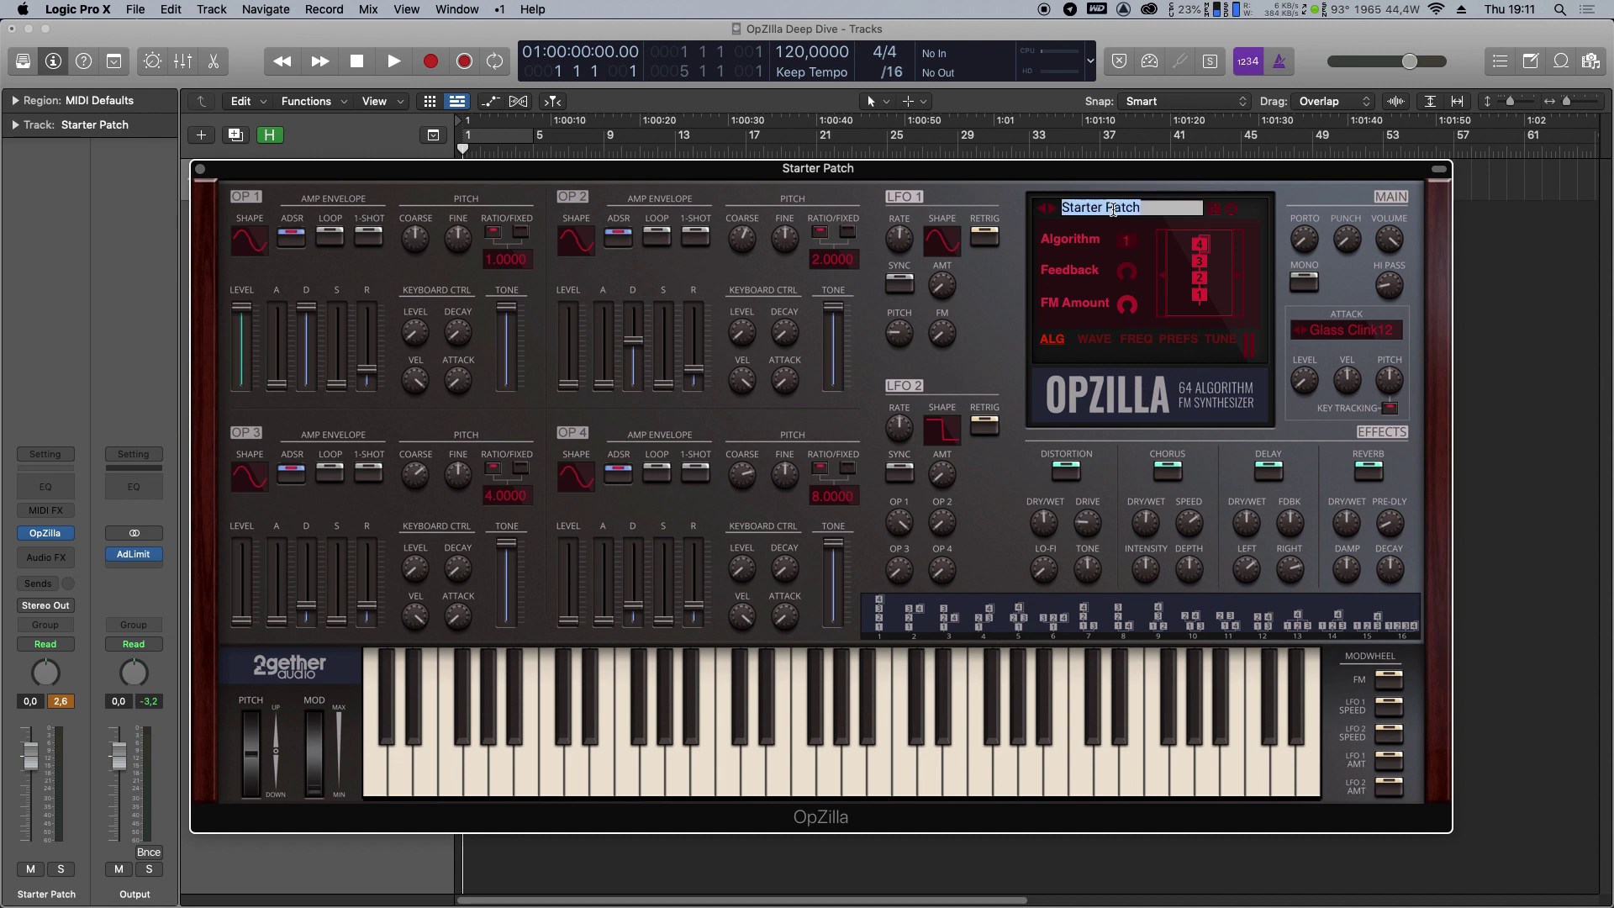
text(My Preset)
key(Return)
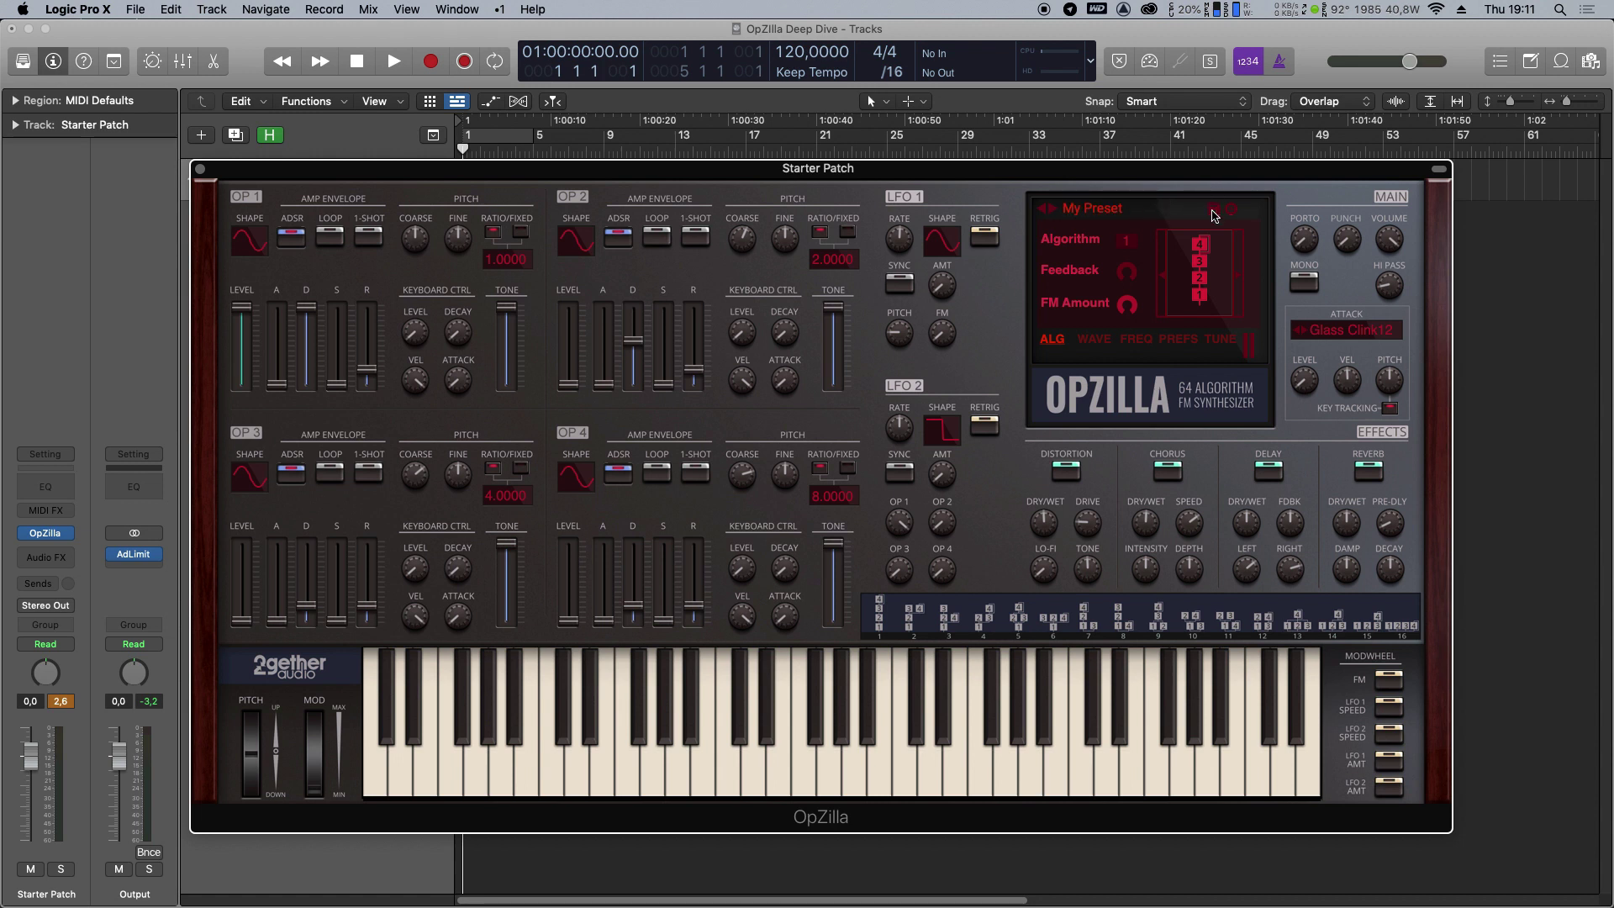
click(1213, 212)
mouse_move(1236, 237)
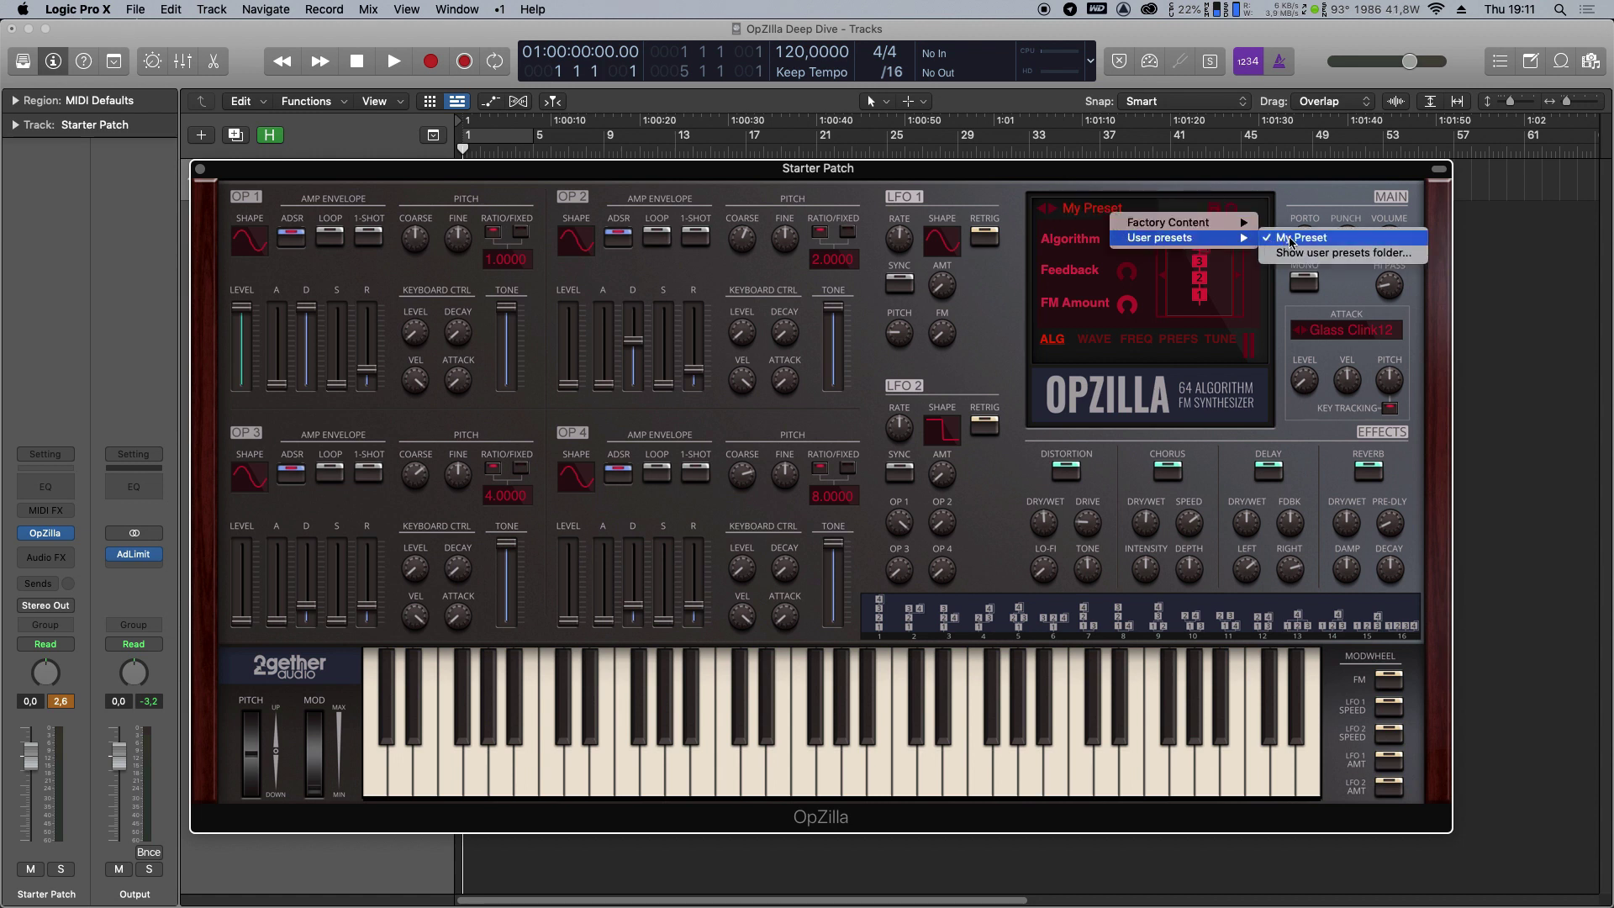
click(1293, 195)
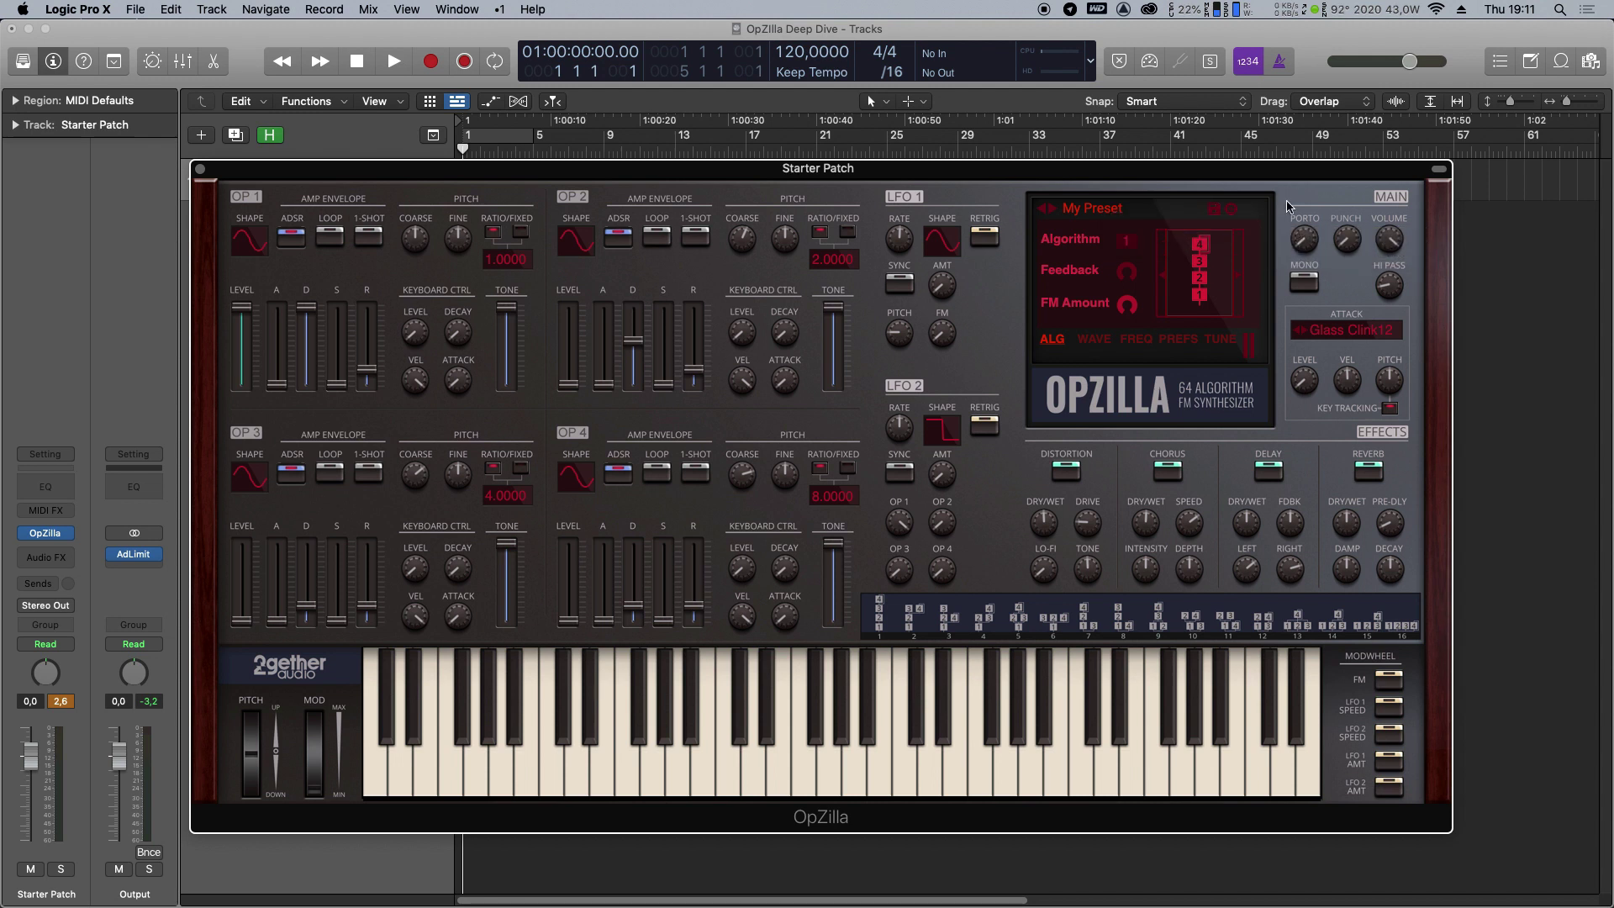
Load the 80's Classic preset and view its waveform and frequency spectrum displays.
key(])
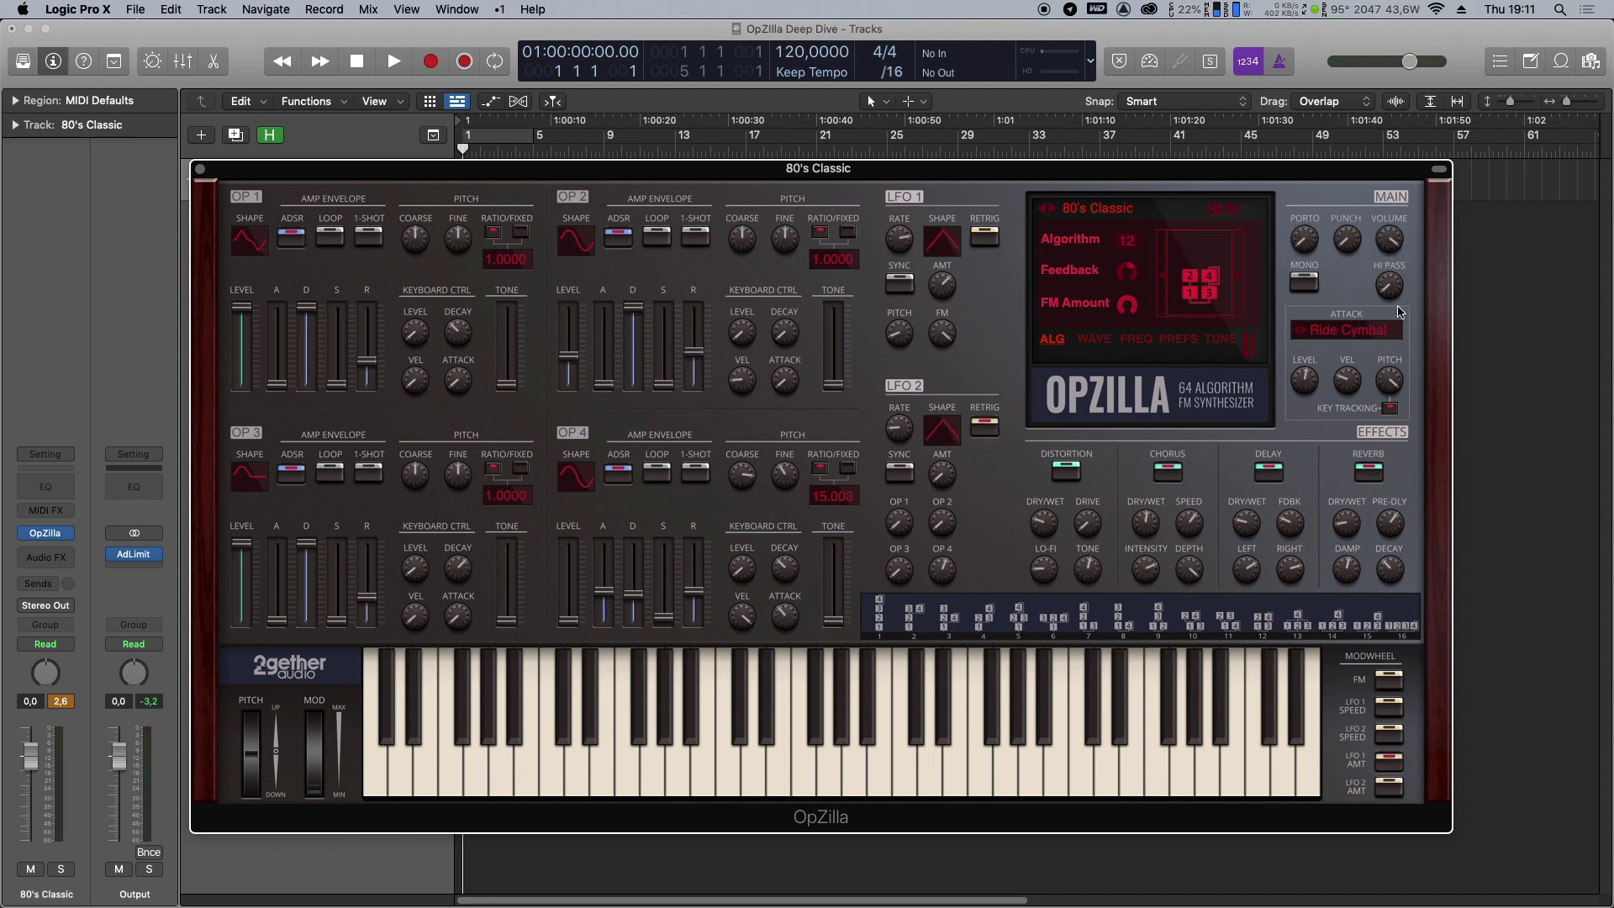
click(1095, 340)
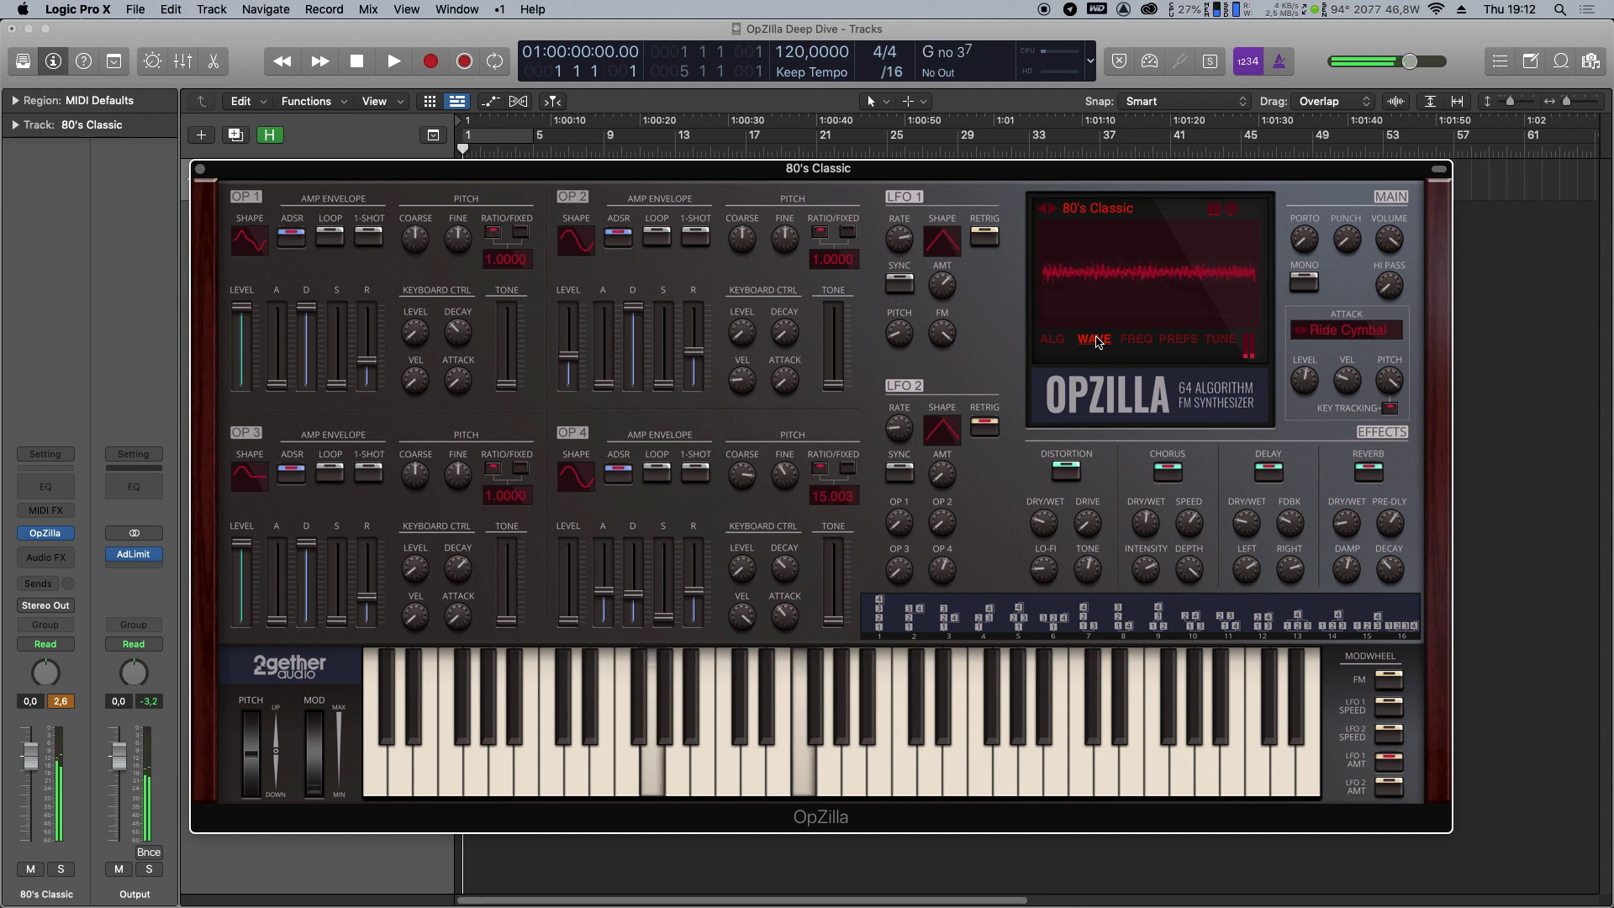
click(1131, 340)
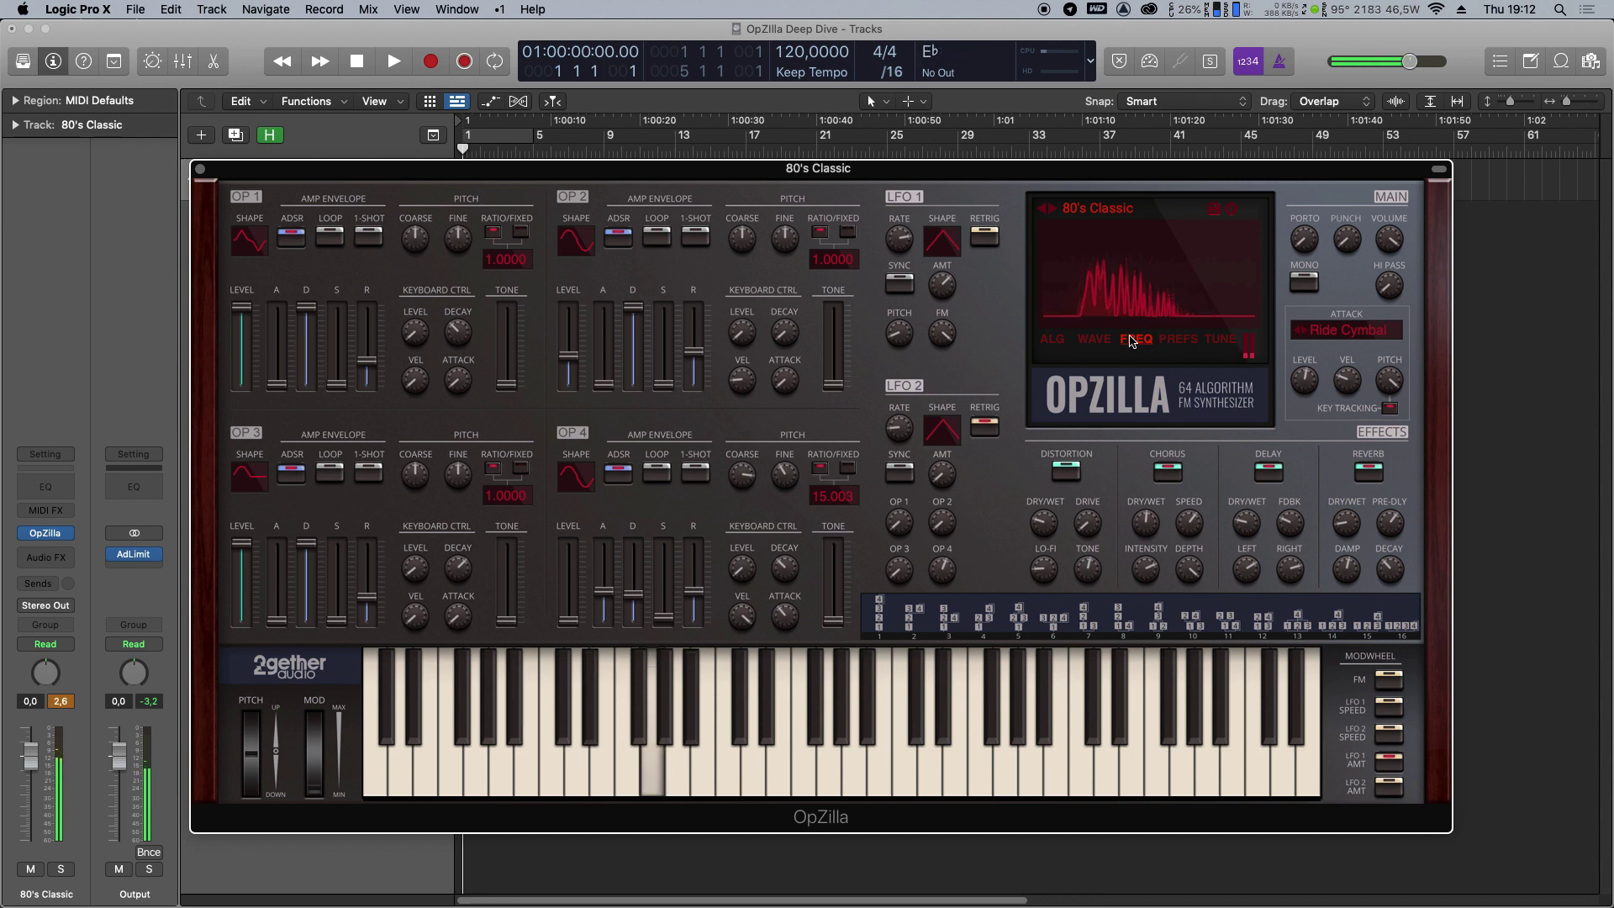
Set Bend Up to +2 in the preferences and check it on other presets, returning to 80's Classic.
click(1169, 340)
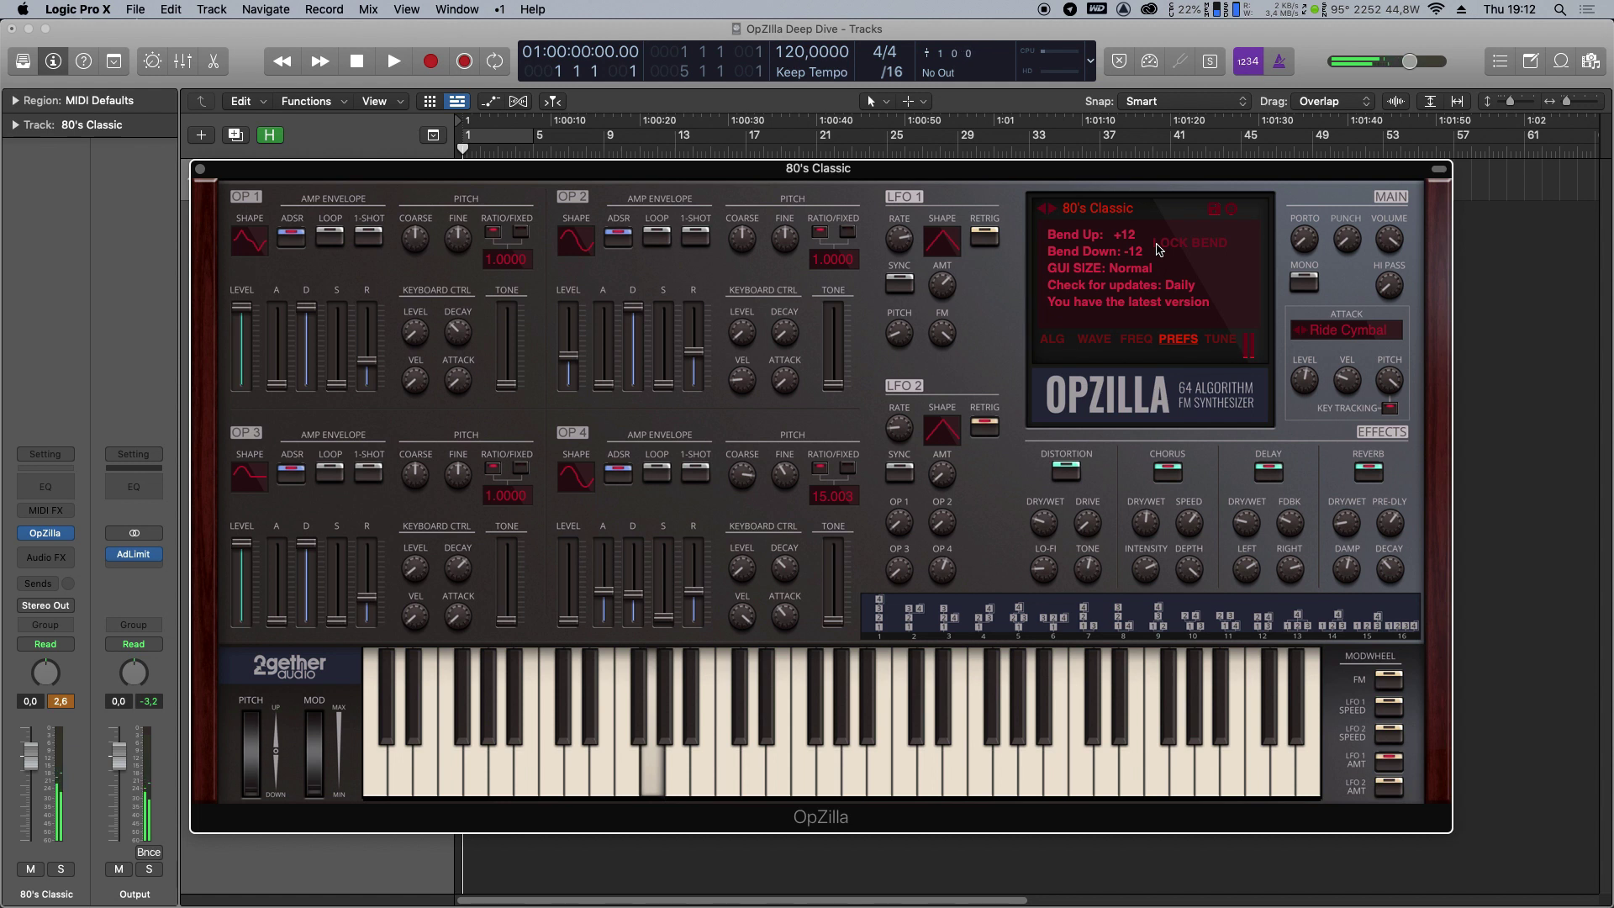
click(1140, 249)
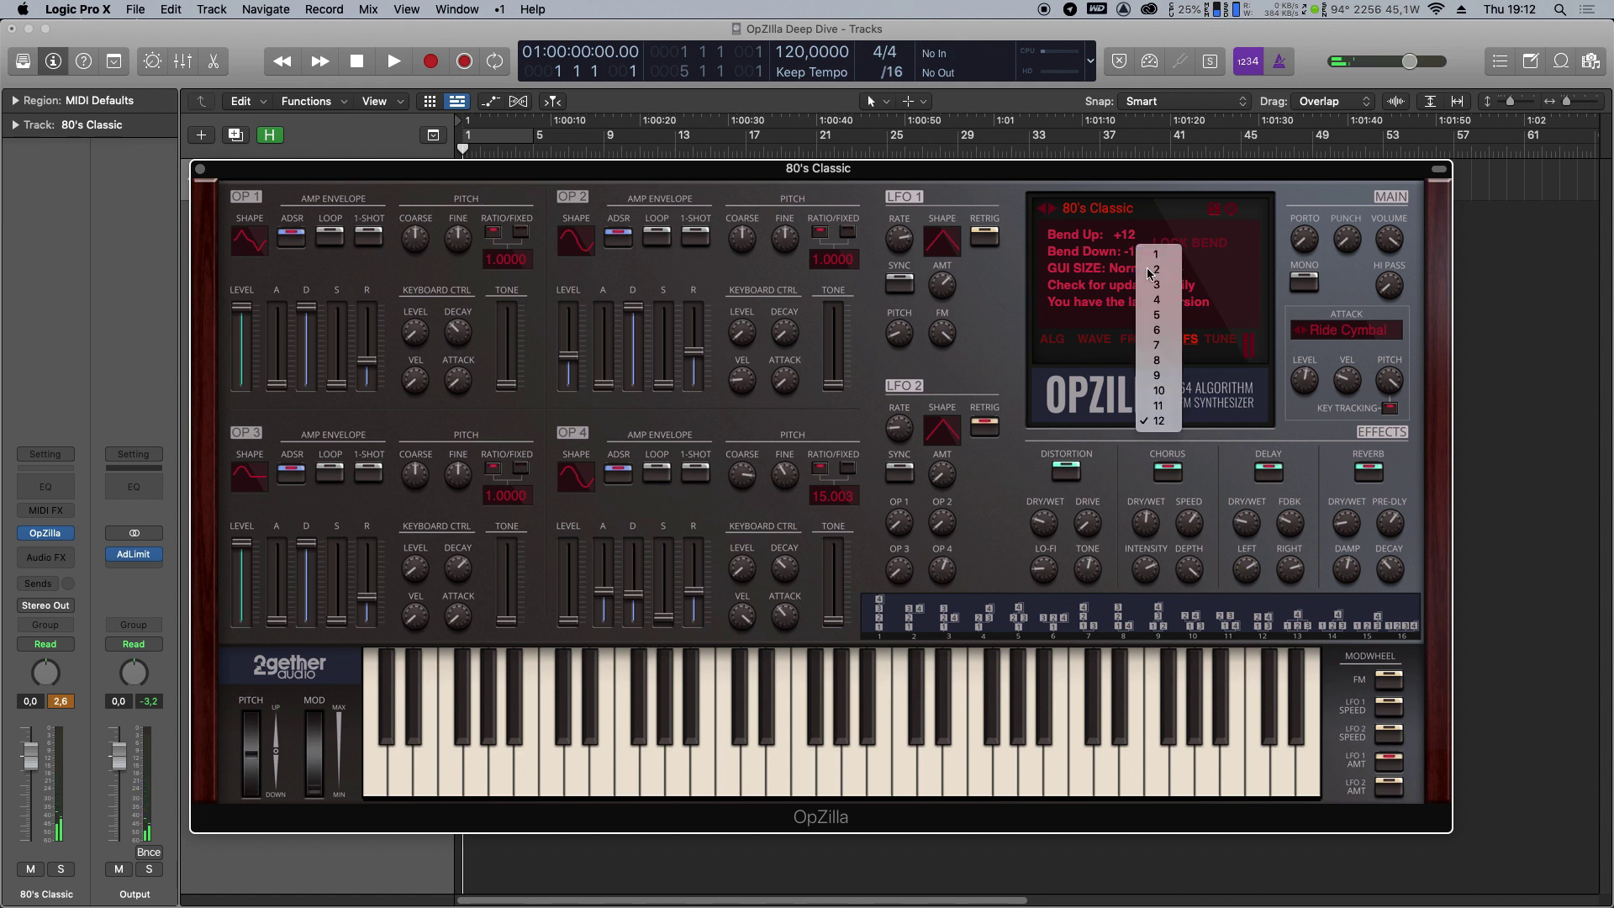
click(1149, 269)
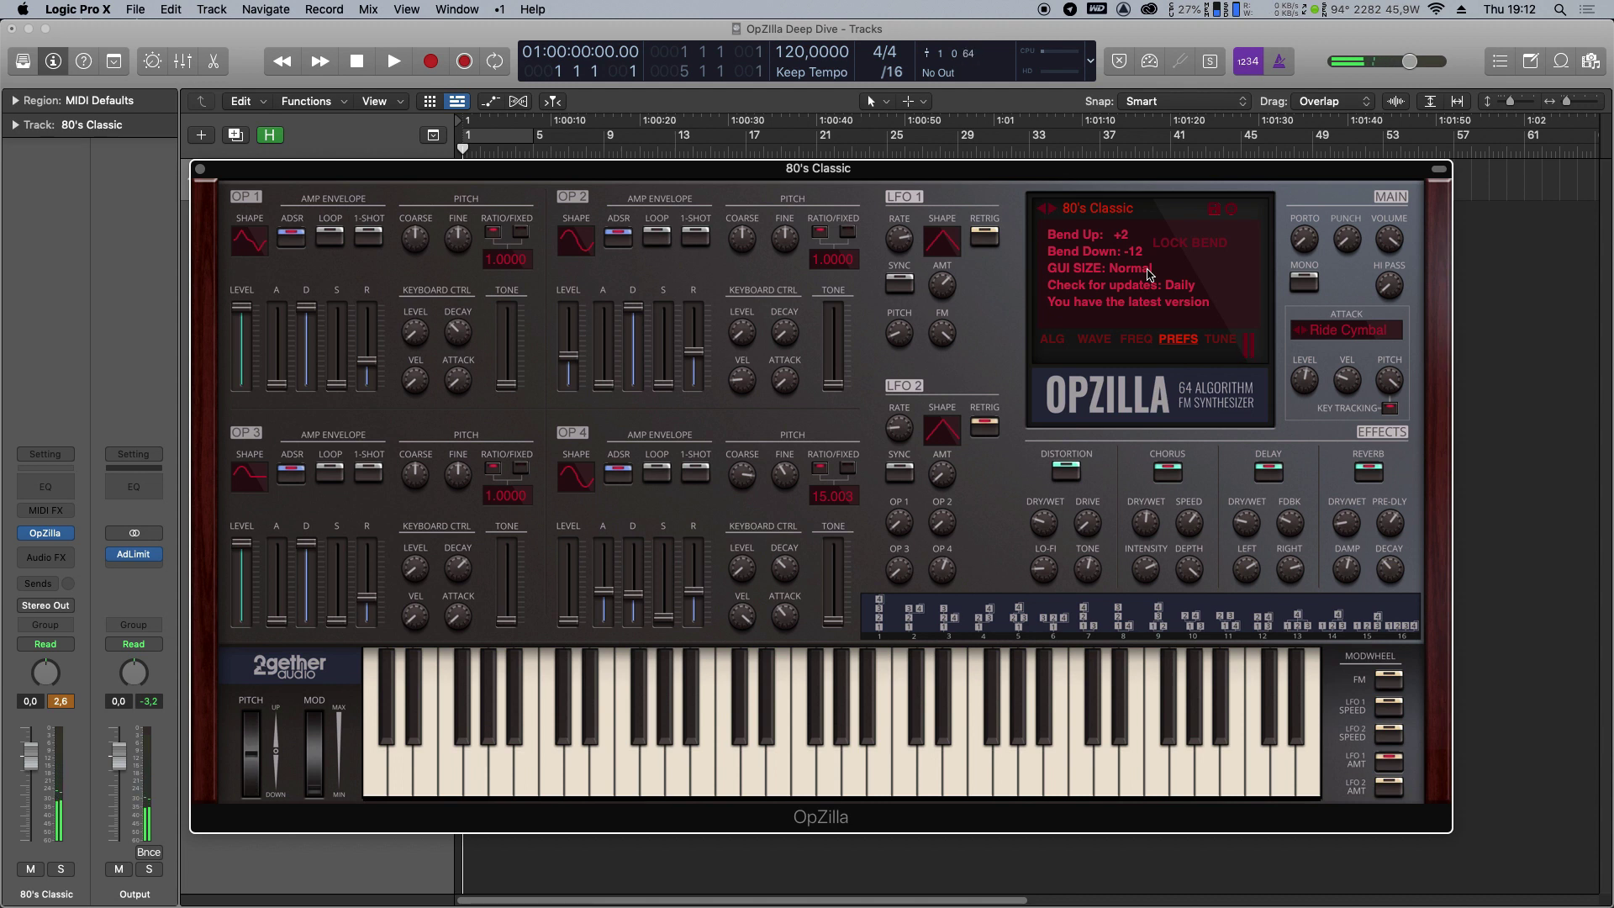
click(1053, 209)
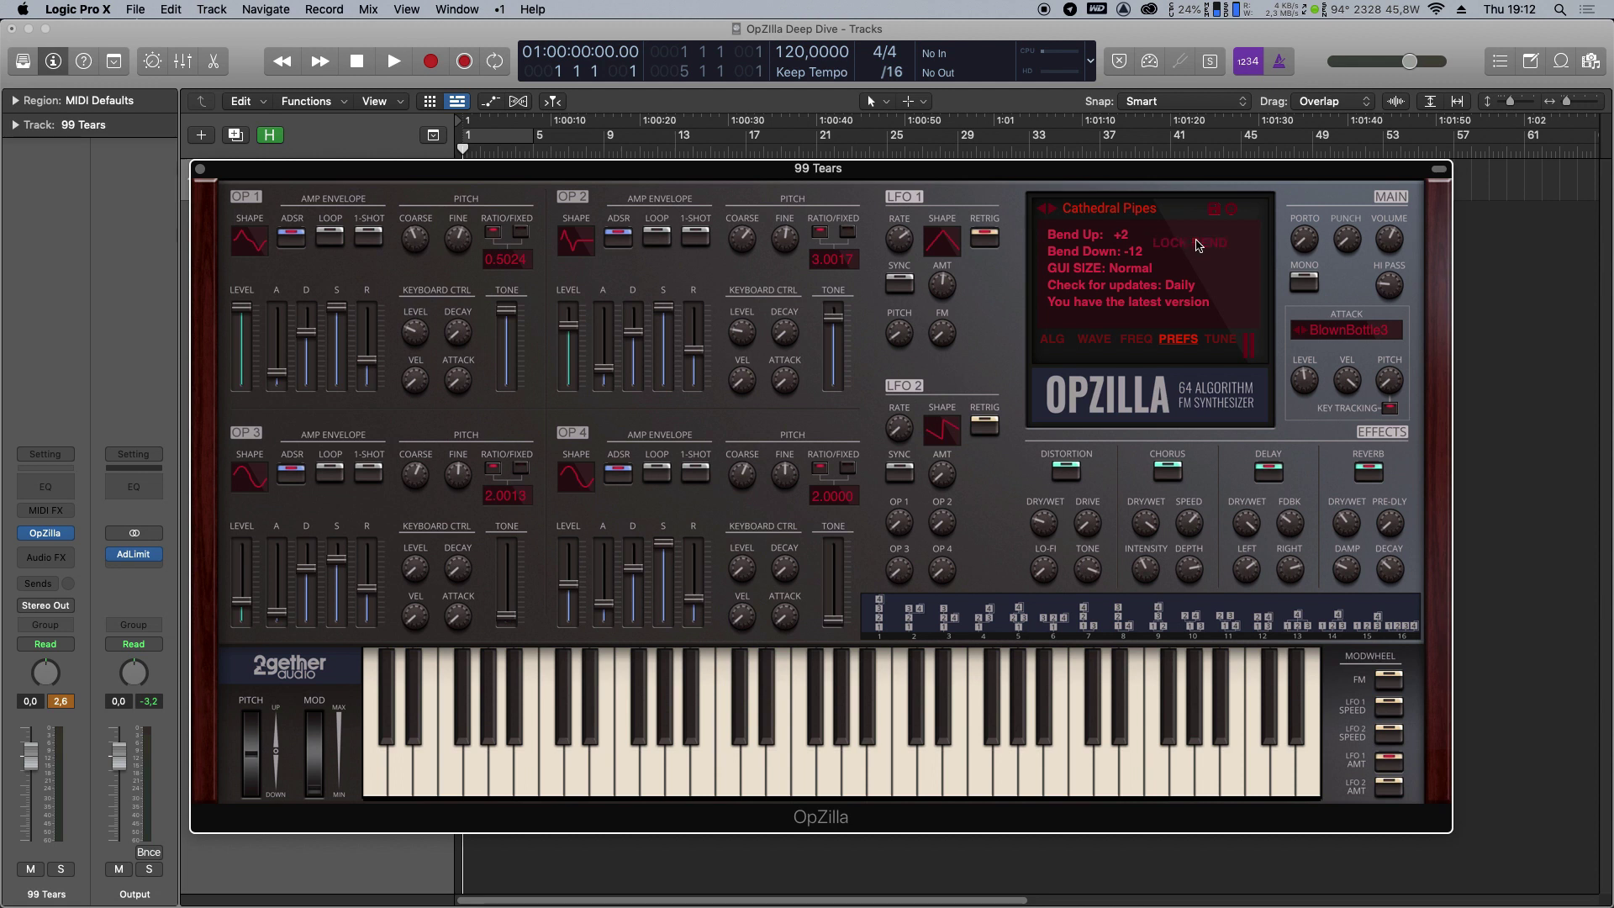
click(1043, 213)
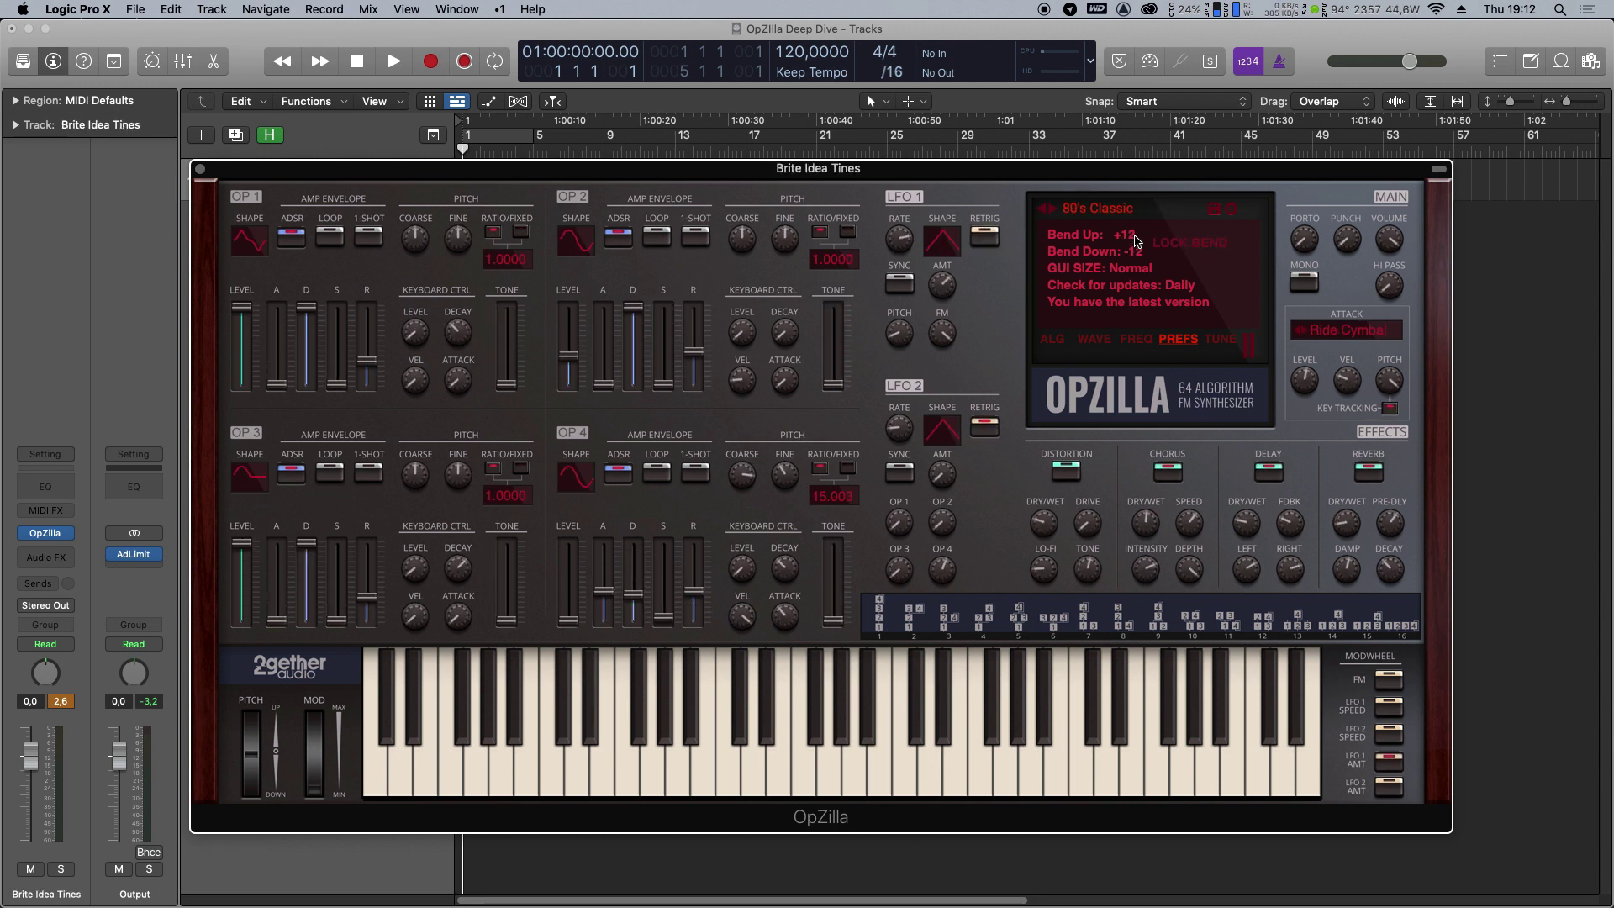
Look over the GUI size and update-check preferences, and inspect the expansion authorization window before closing it.
click(1140, 269)
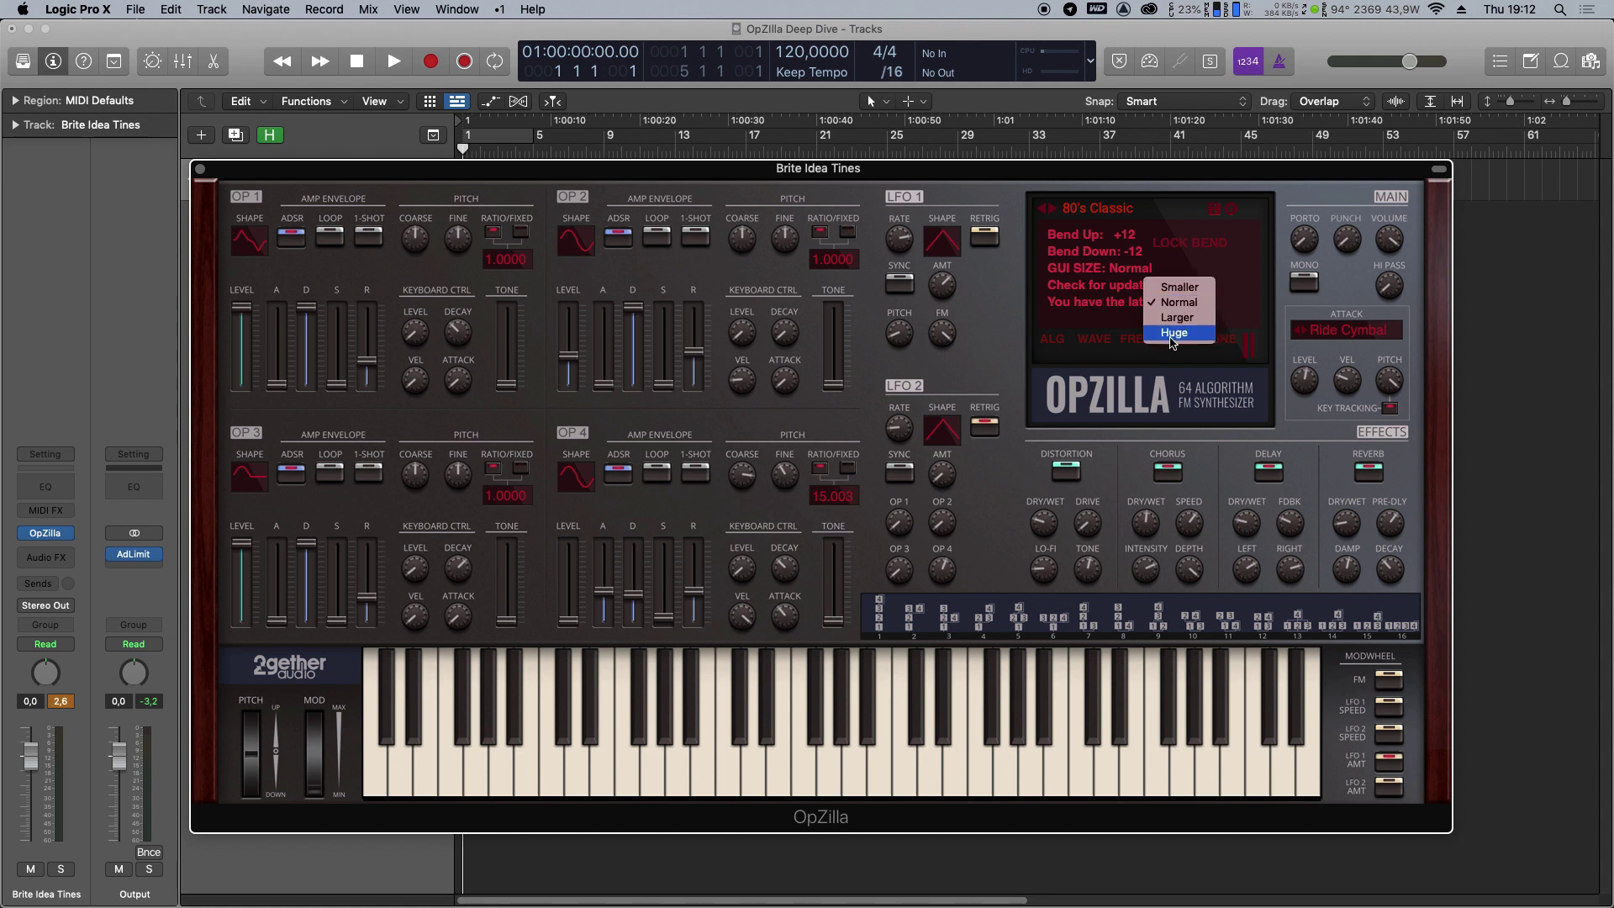
click(1241, 270)
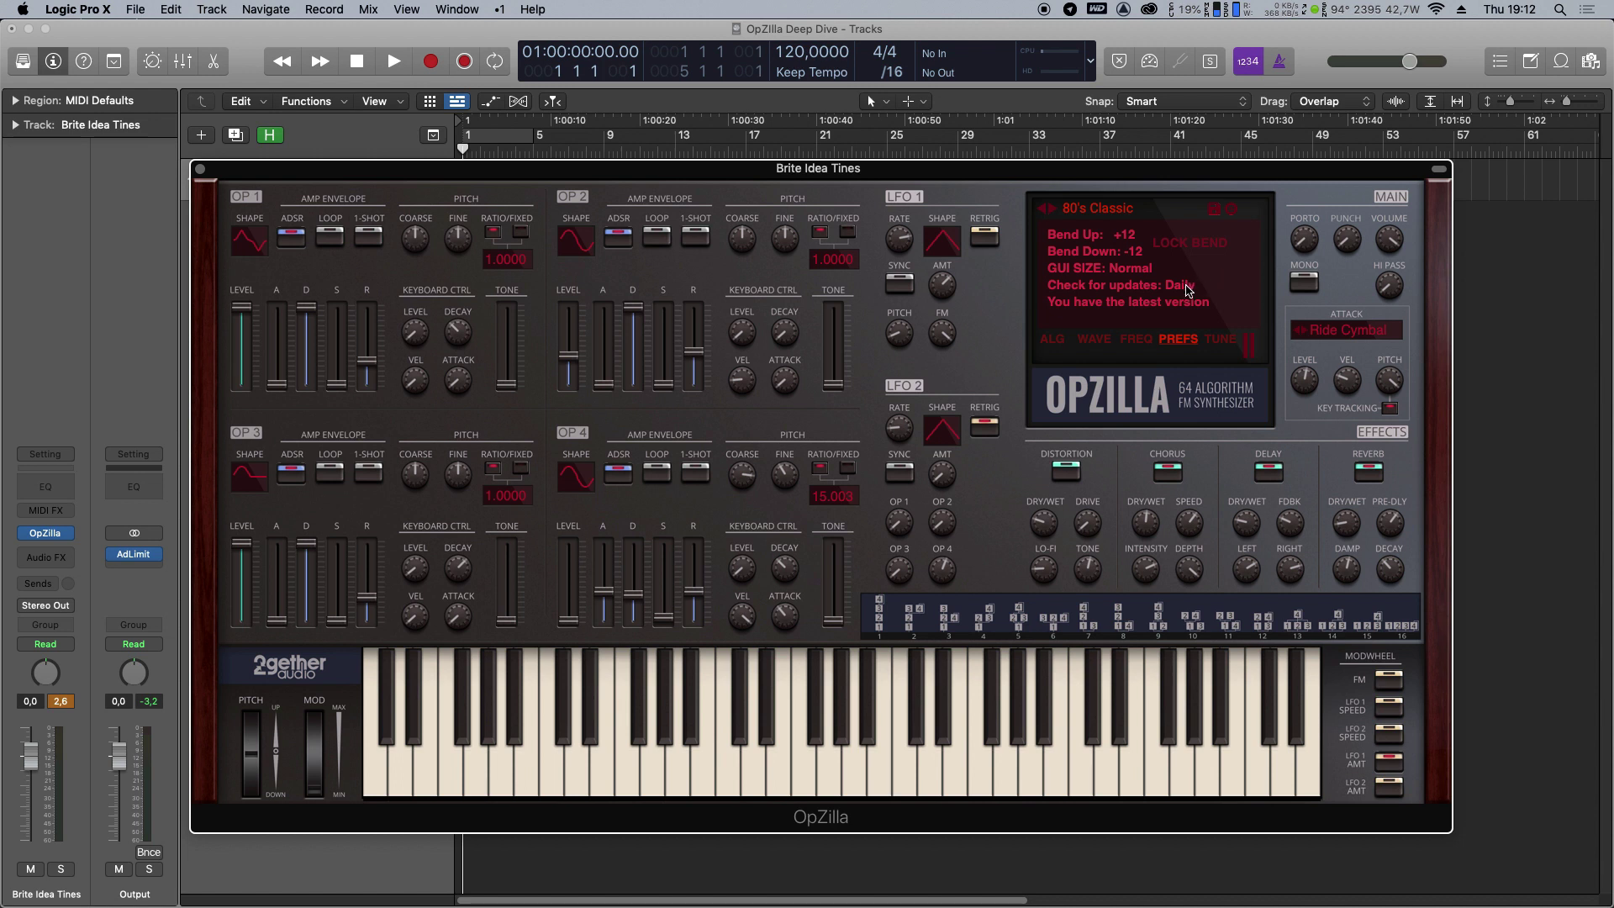
click(1188, 285)
click(1221, 277)
click(1233, 211)
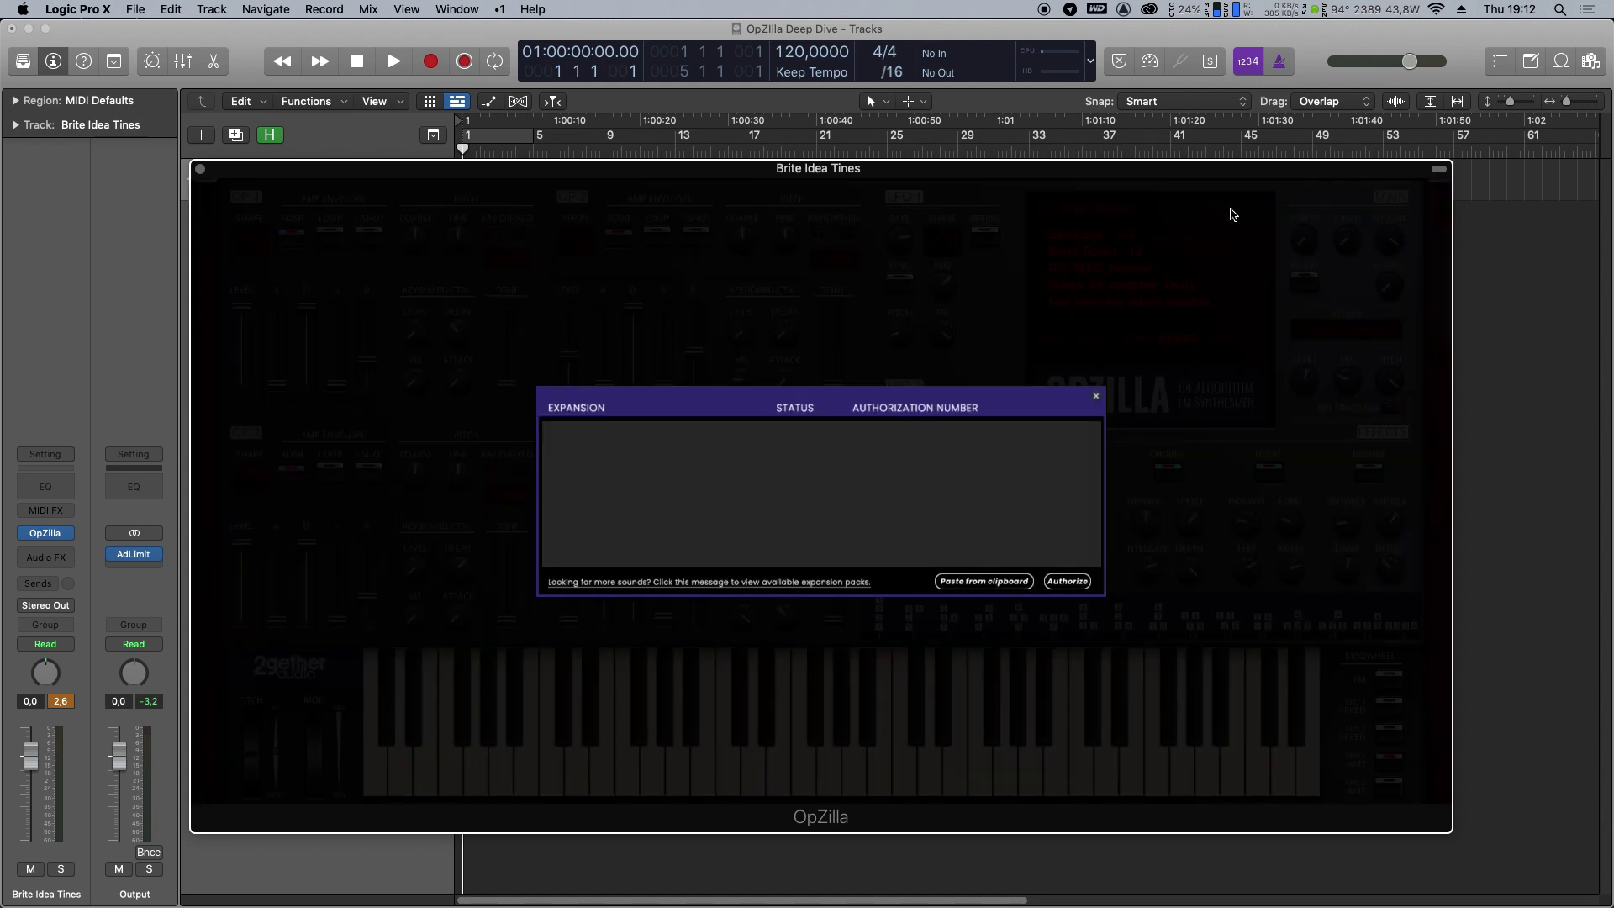
click(1097, 397)
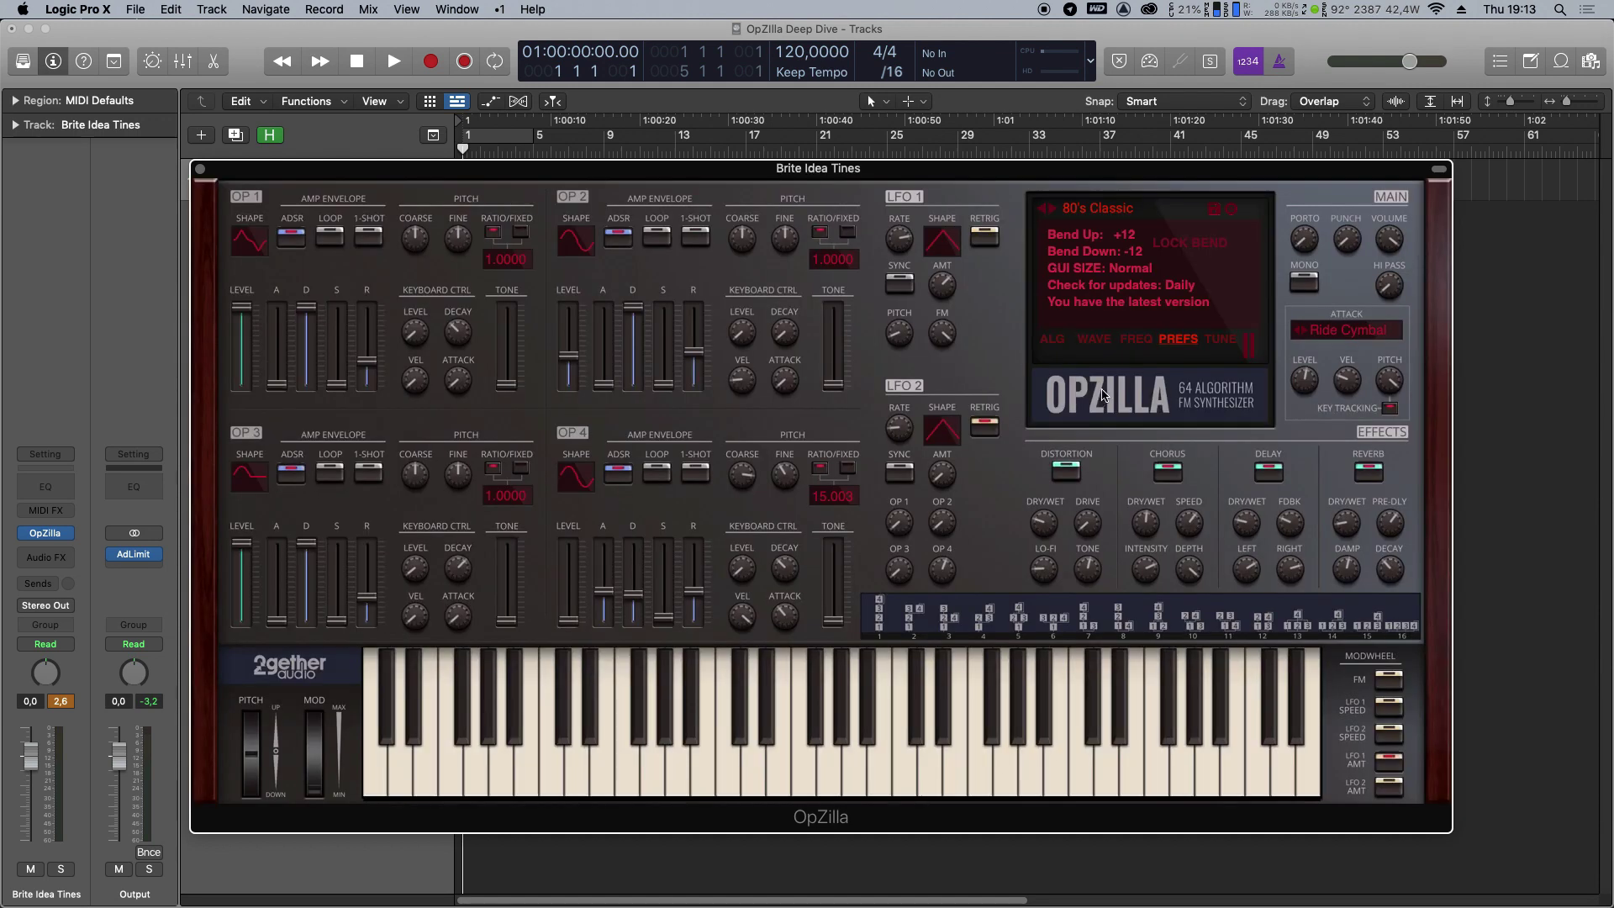
Browse the available tuning scales, including the Indian ones, without choosing any, and try the Lock Tuning option on and off.
click(1221, 340)
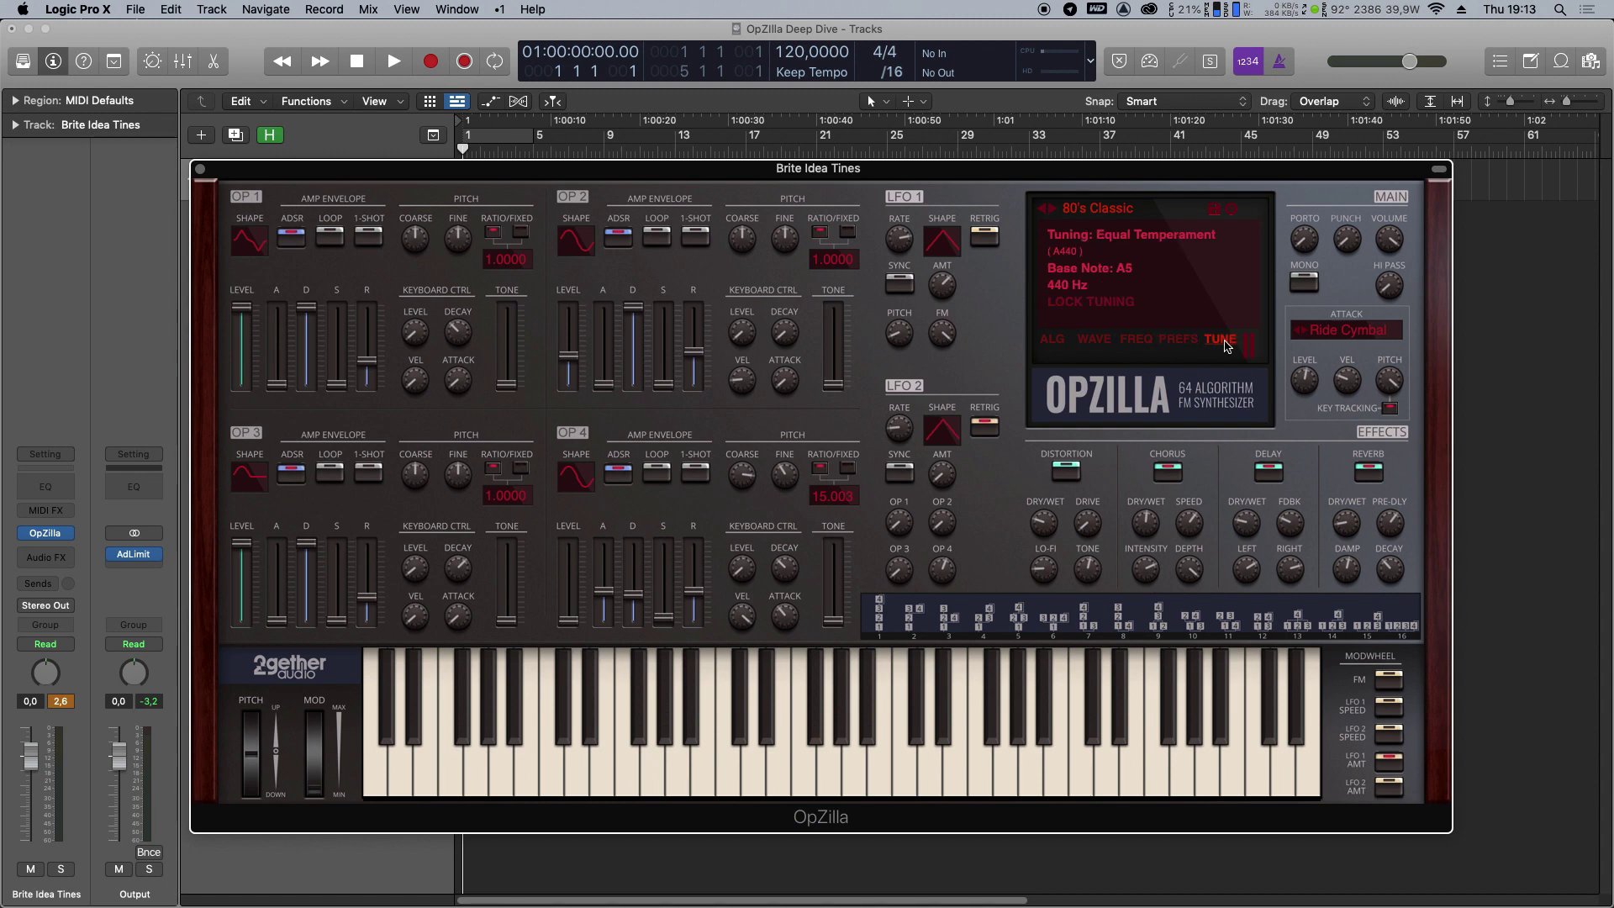
click(1133, 239)
mouse_move(1179, 284)
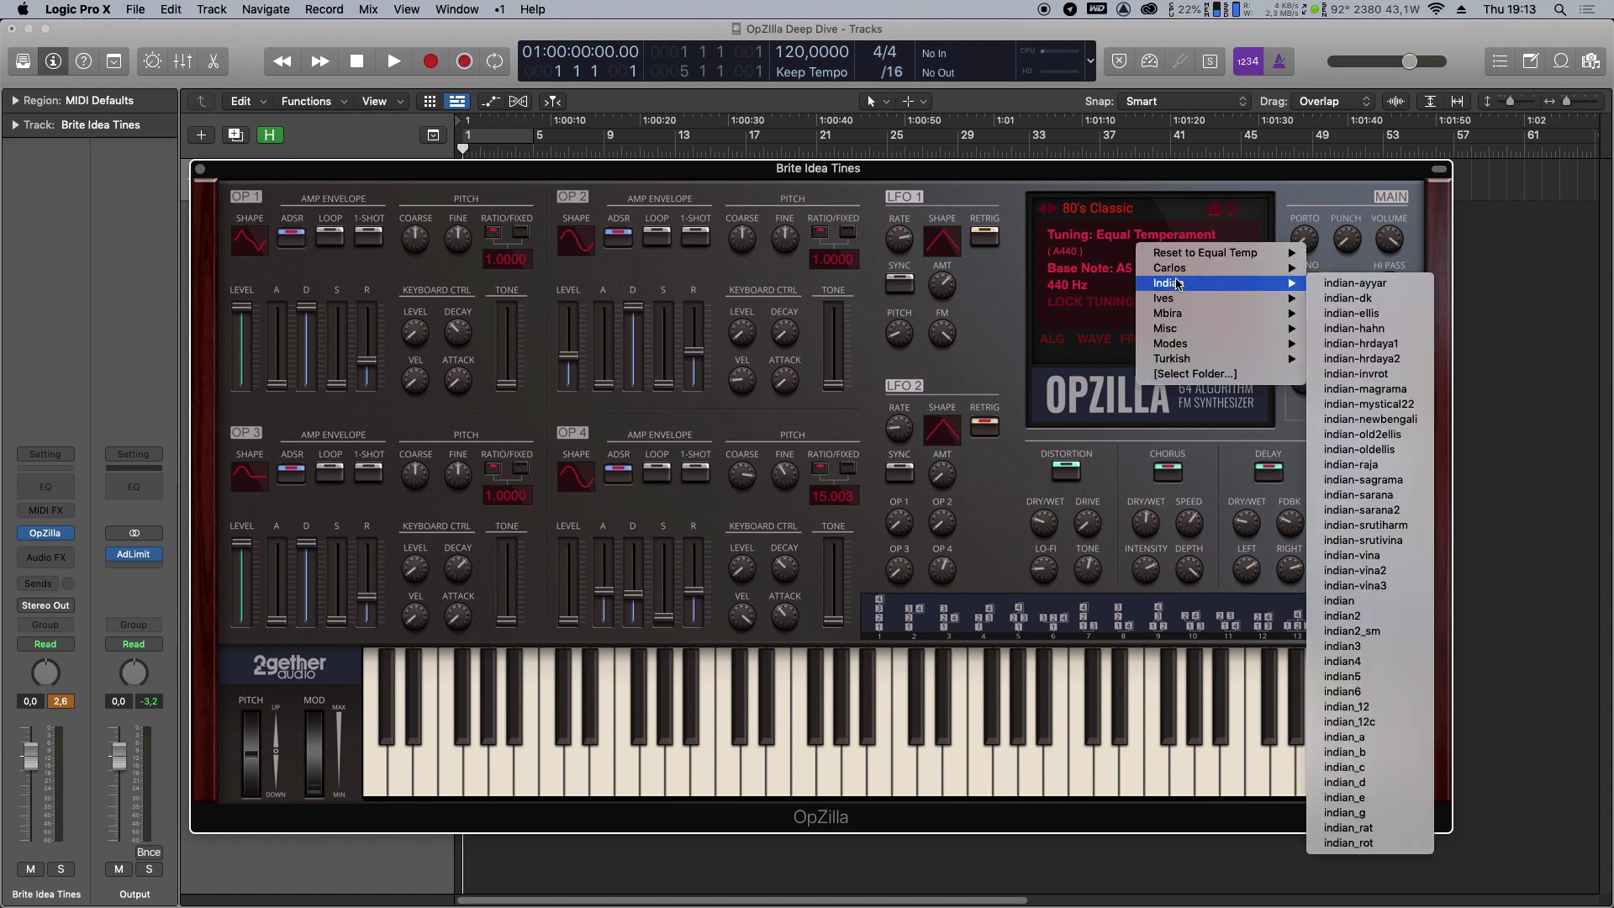
key(Escape)
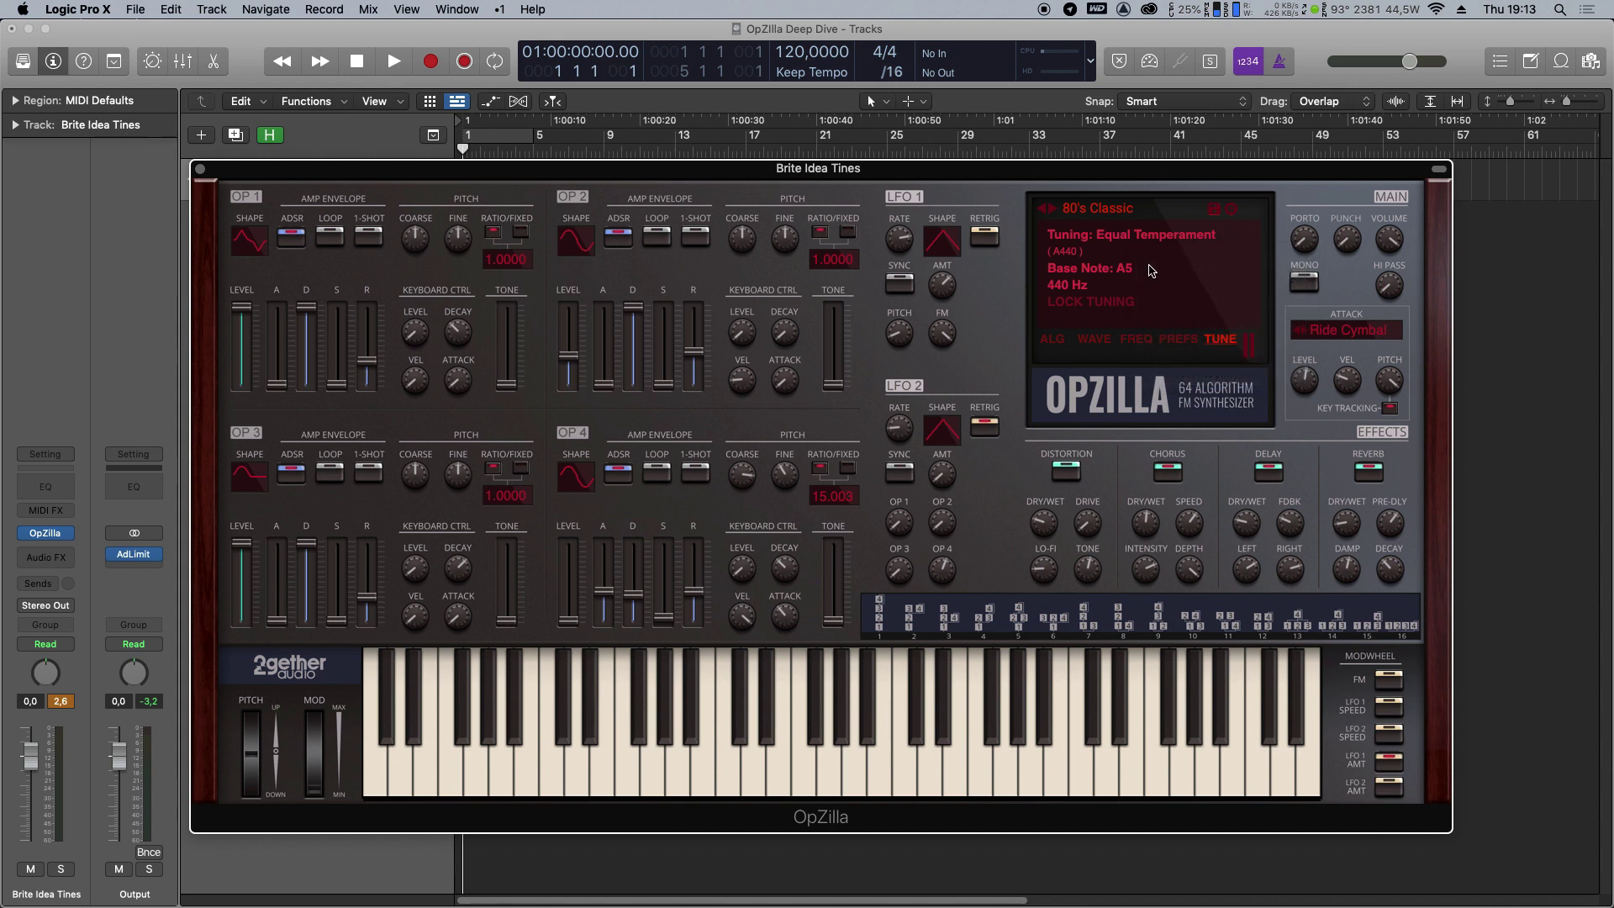
click(1103, 304)
click(1121, 306)
Raise the main section's Punch to 84 and try out the Portamento control.
drag(1398, 246, 1355, 186)
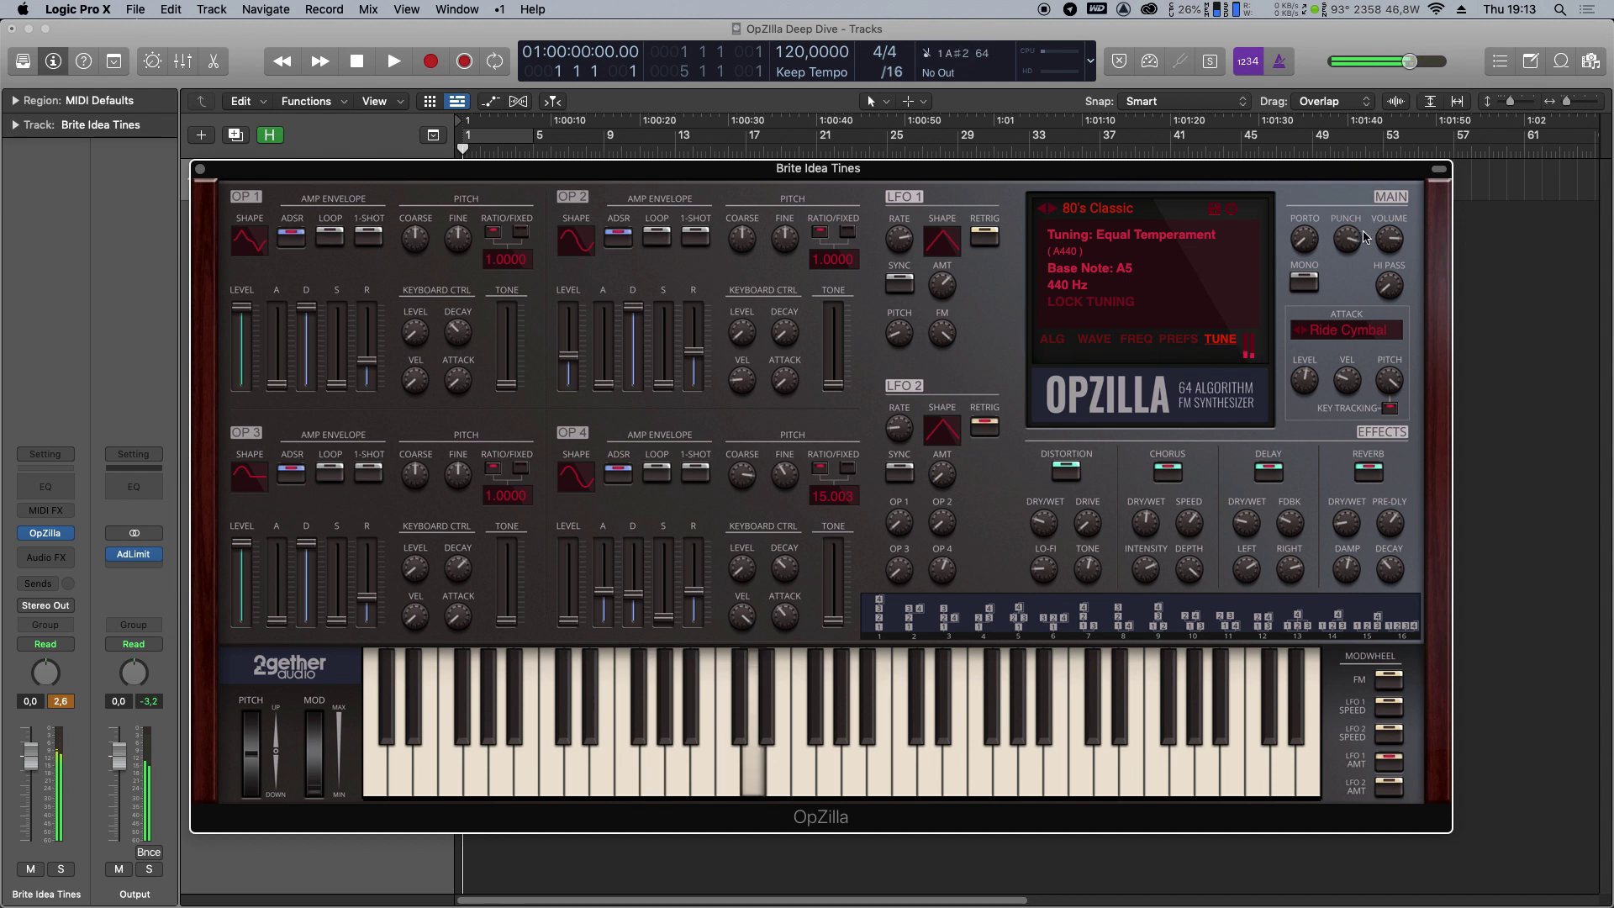
scroll(1342, 235, down, 4)
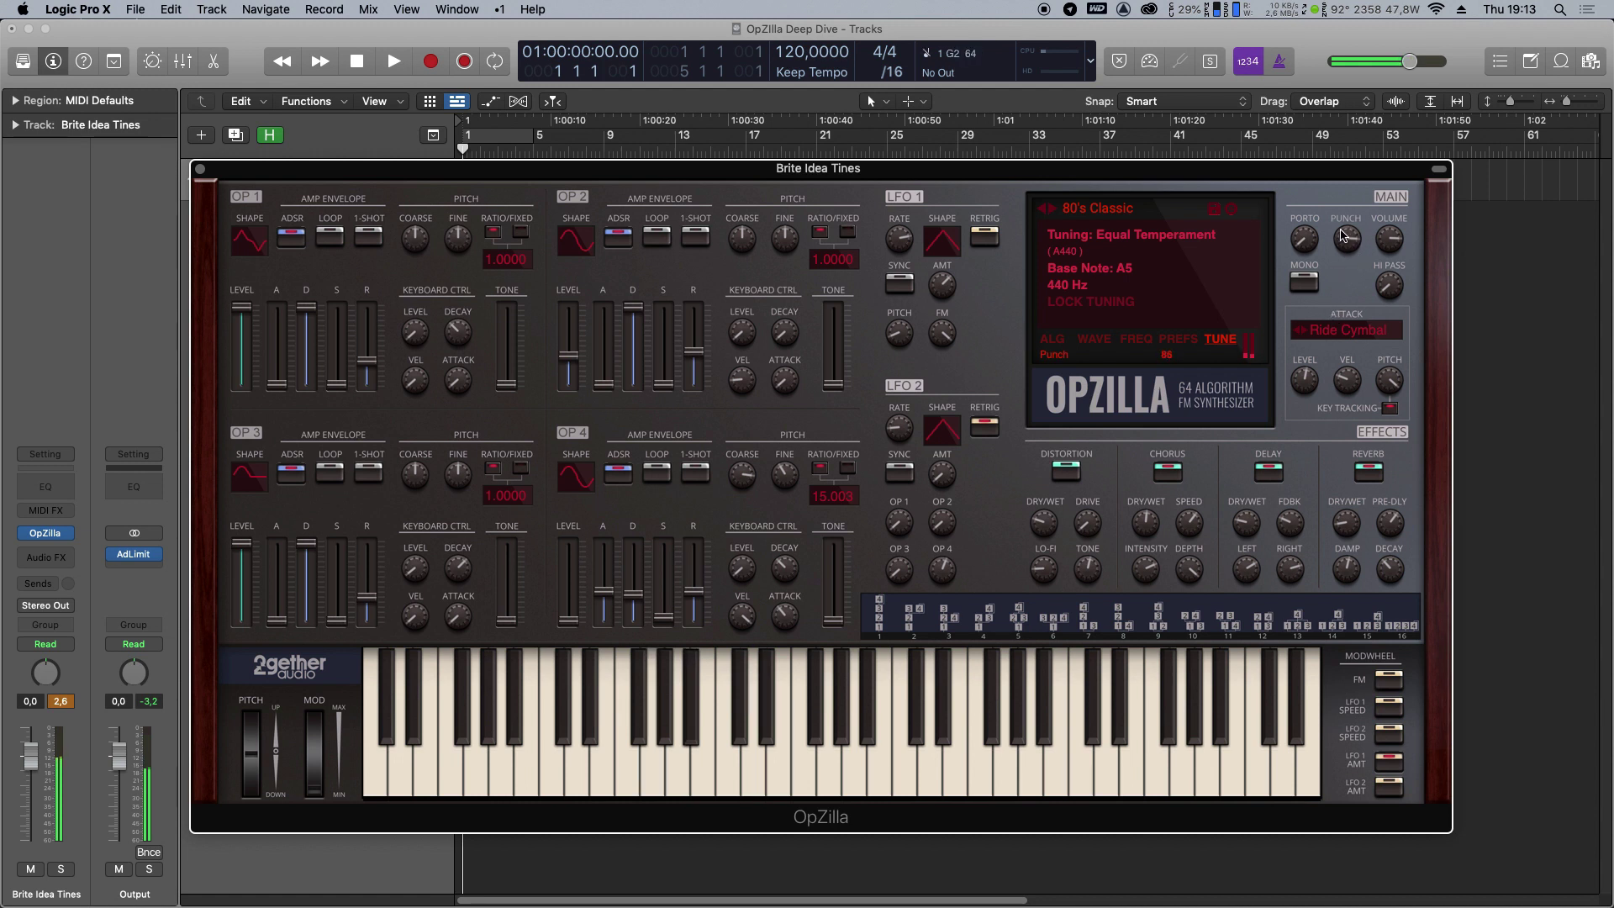
drag(1343, 236, 1353, 147)
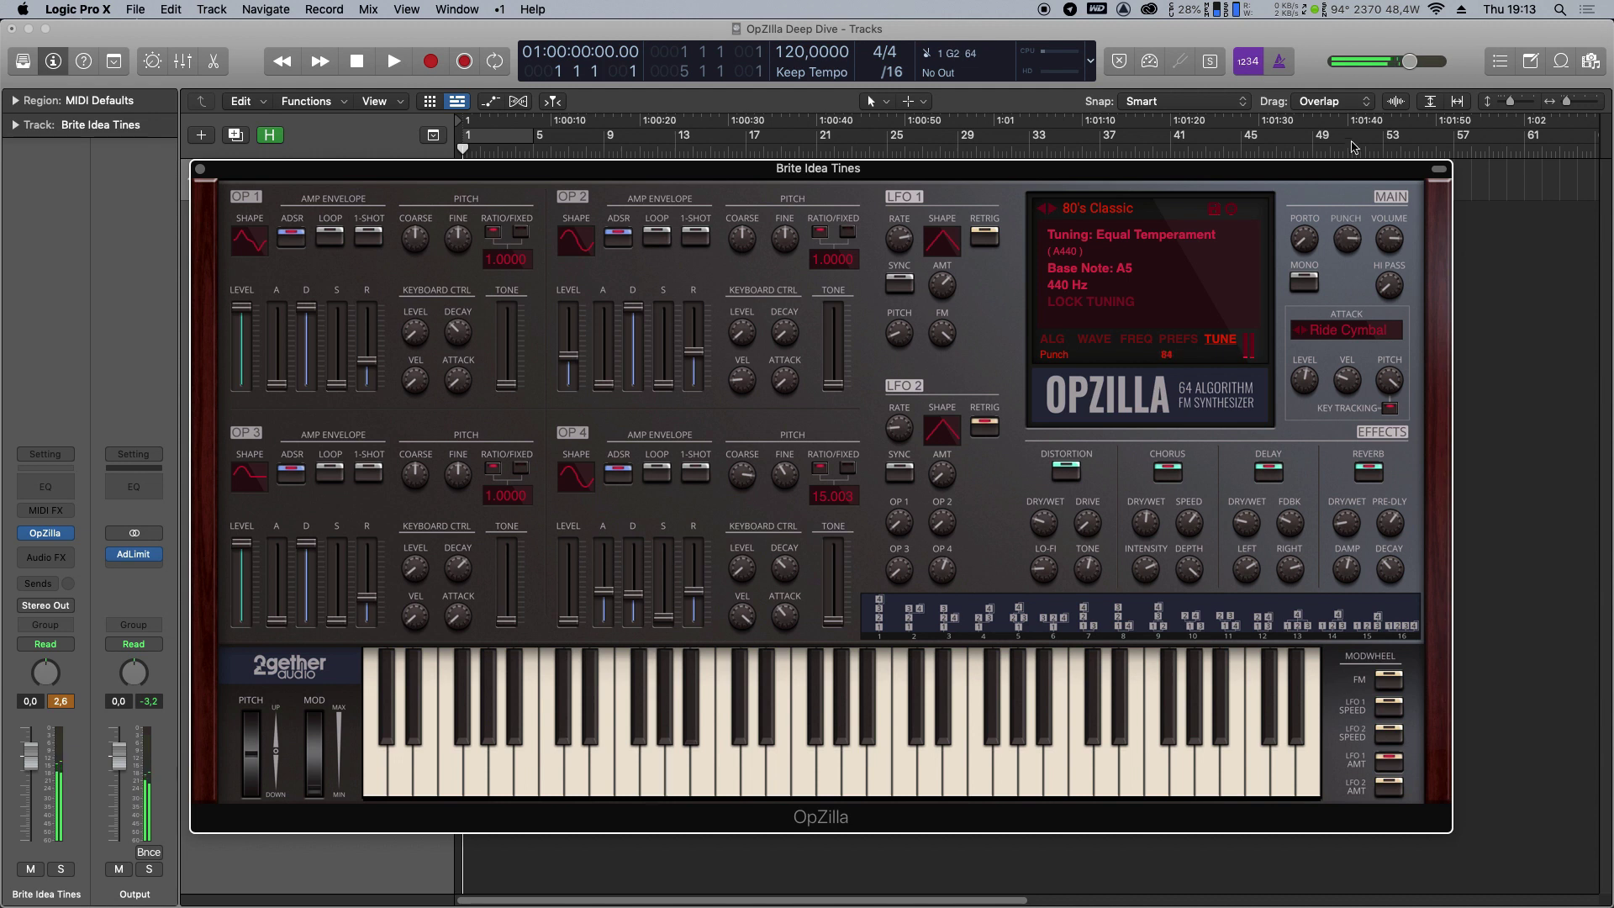
click(1309, 250)
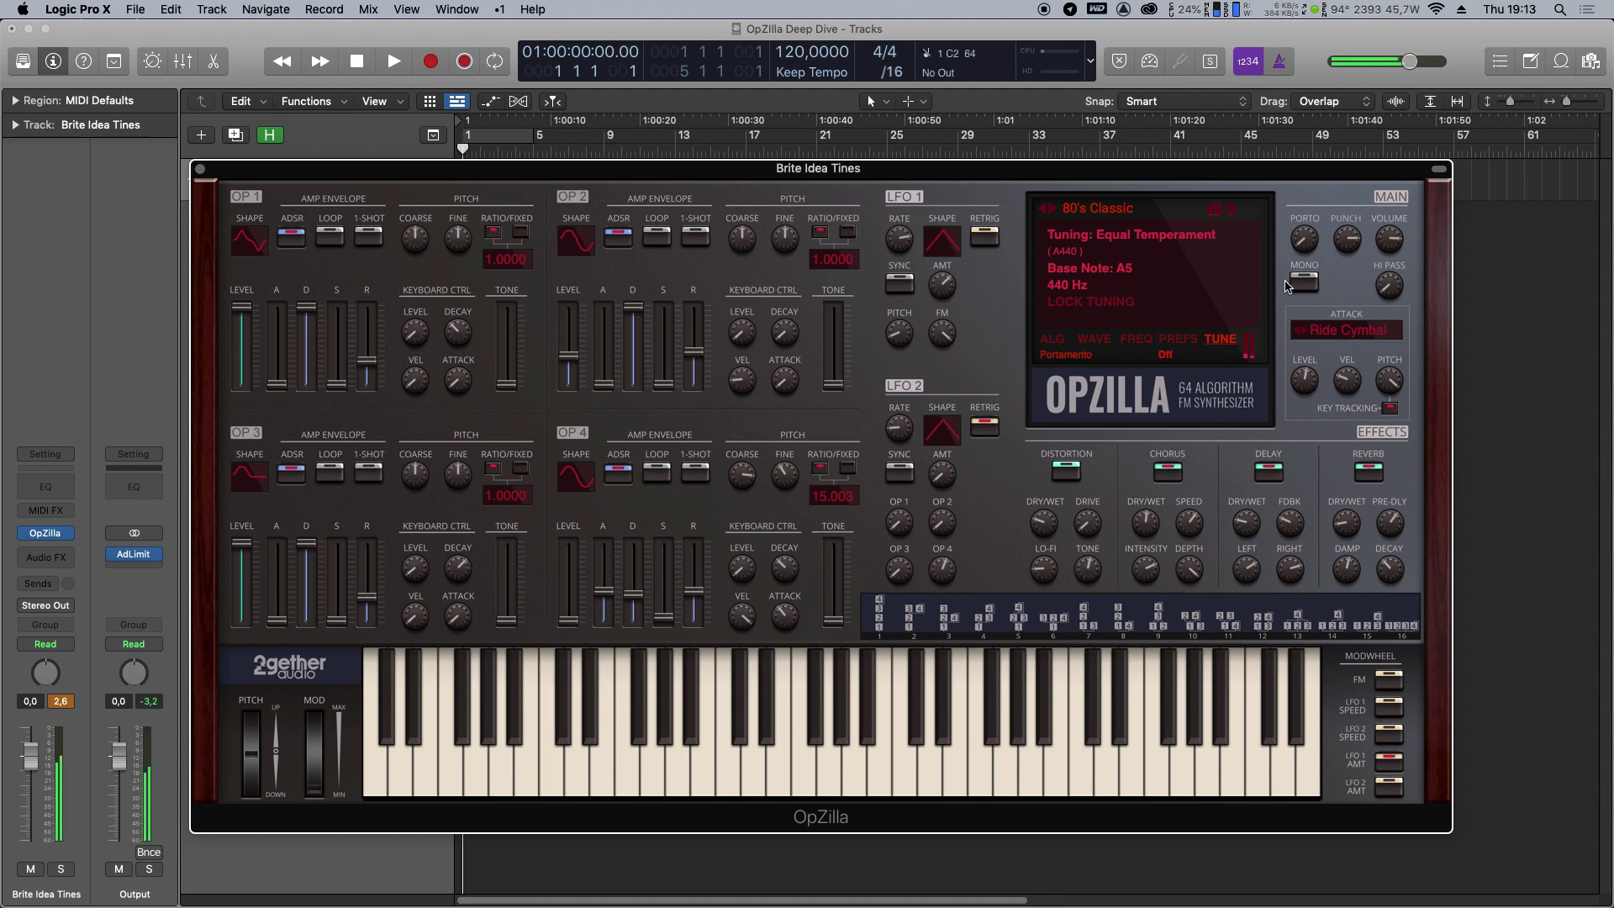
drag(1305, 239, 1309, 166)
Replace the attack sample with BlownBottle1 from the Bottle category.
click(1371, 334)
mouse_move(1387, 431)
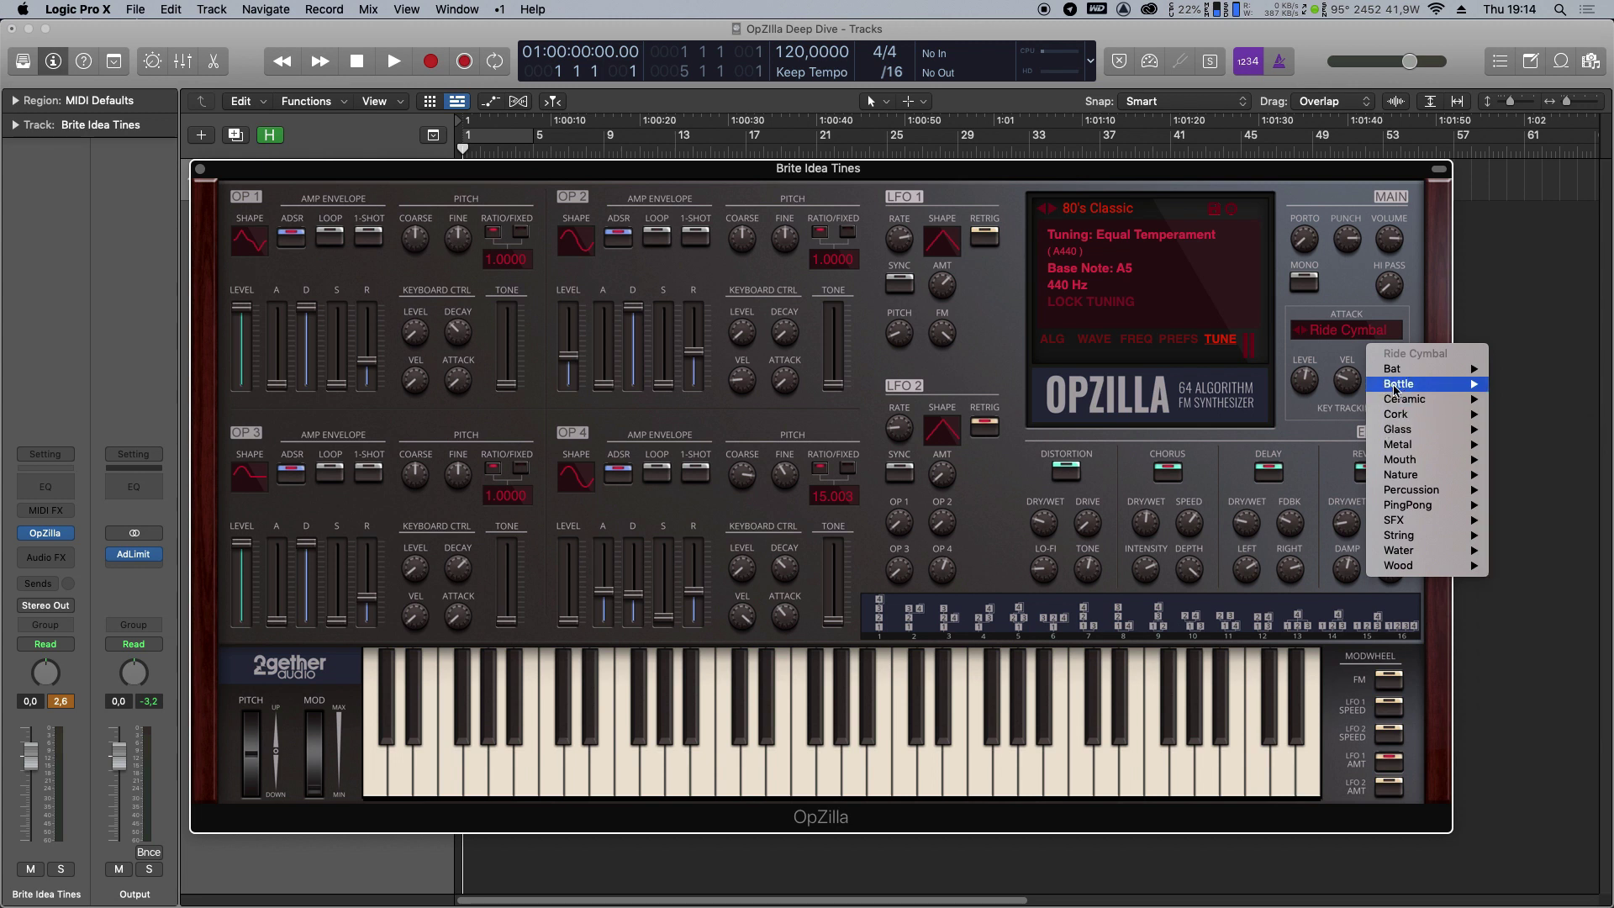
mouse_move(1397, 389)
click(1517, 388)
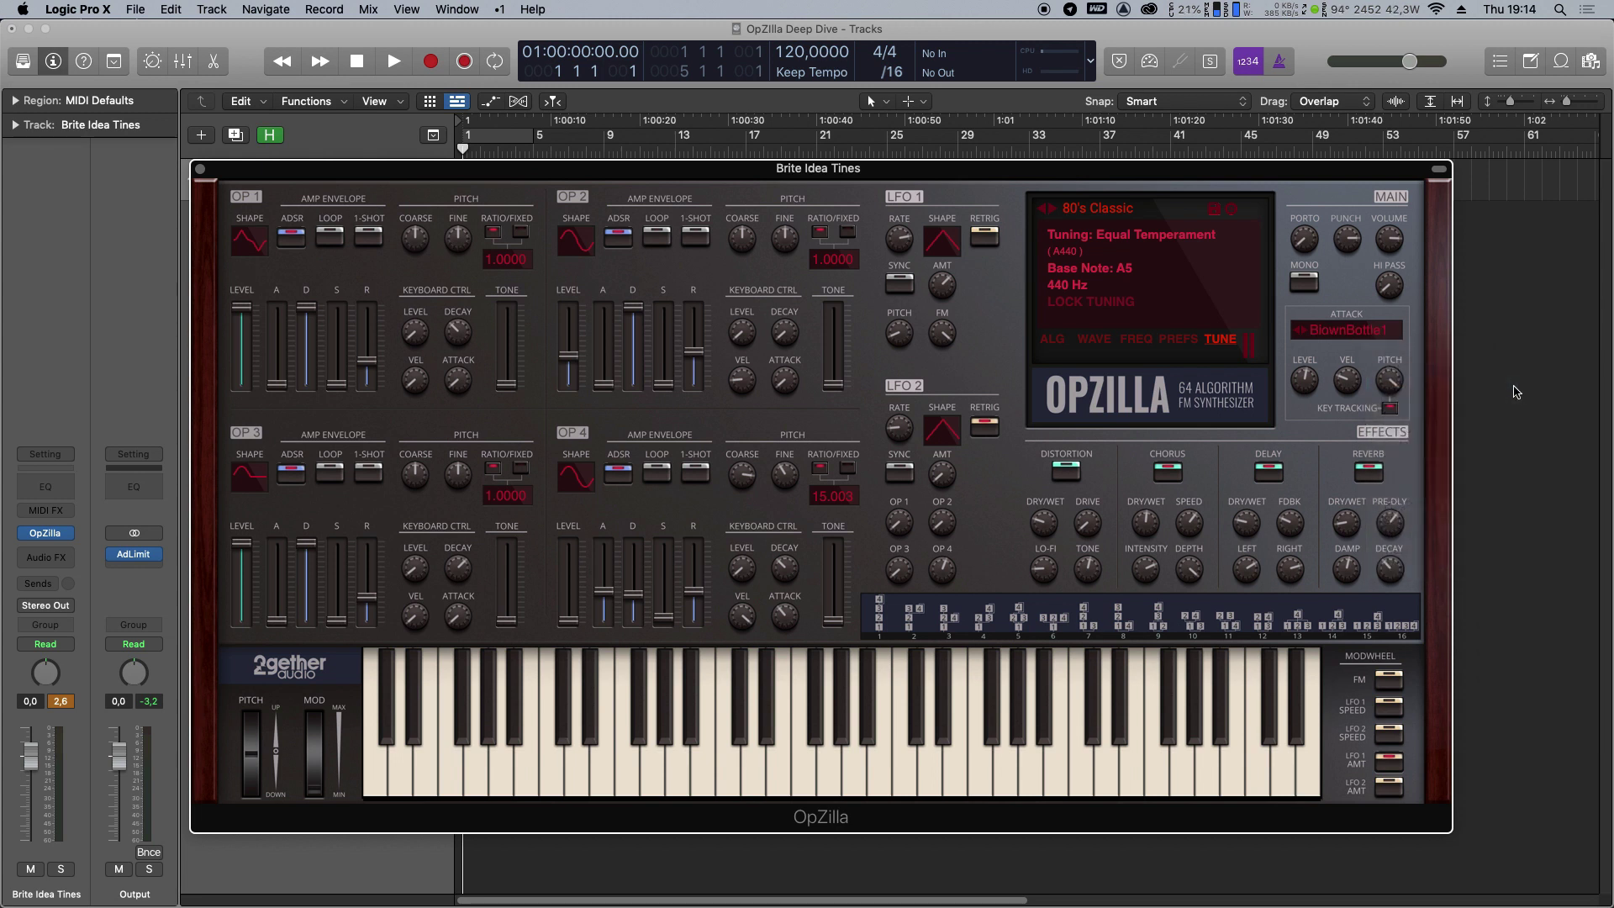
Raise the attack sample's level and adjust its velocity sensitivity.
click(1305, 380)
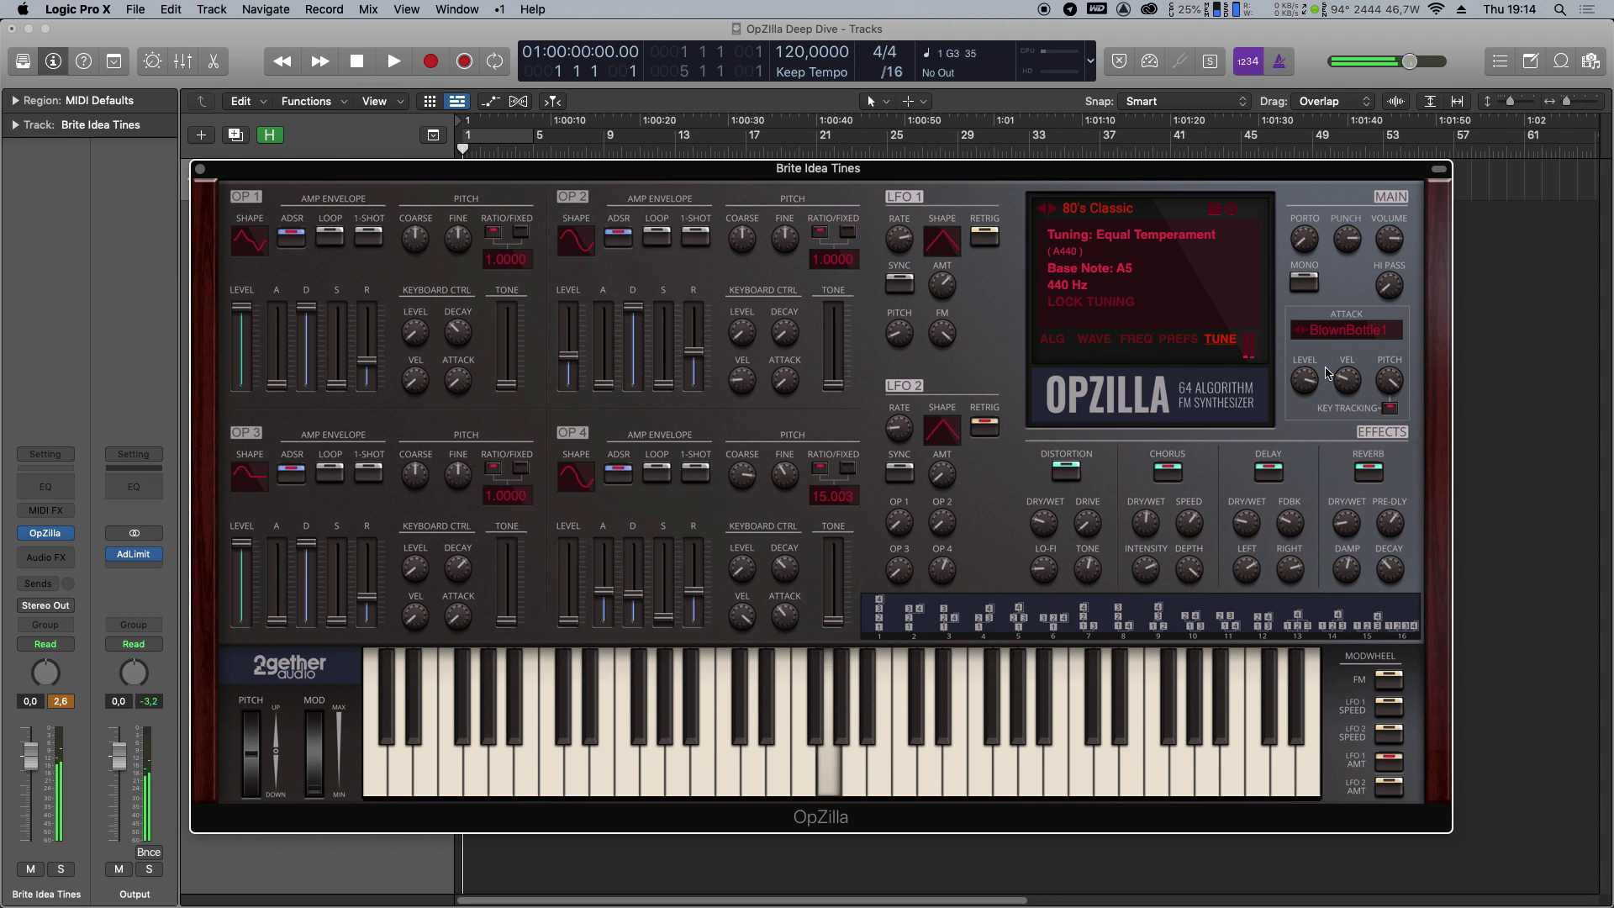
click(1346, 380)
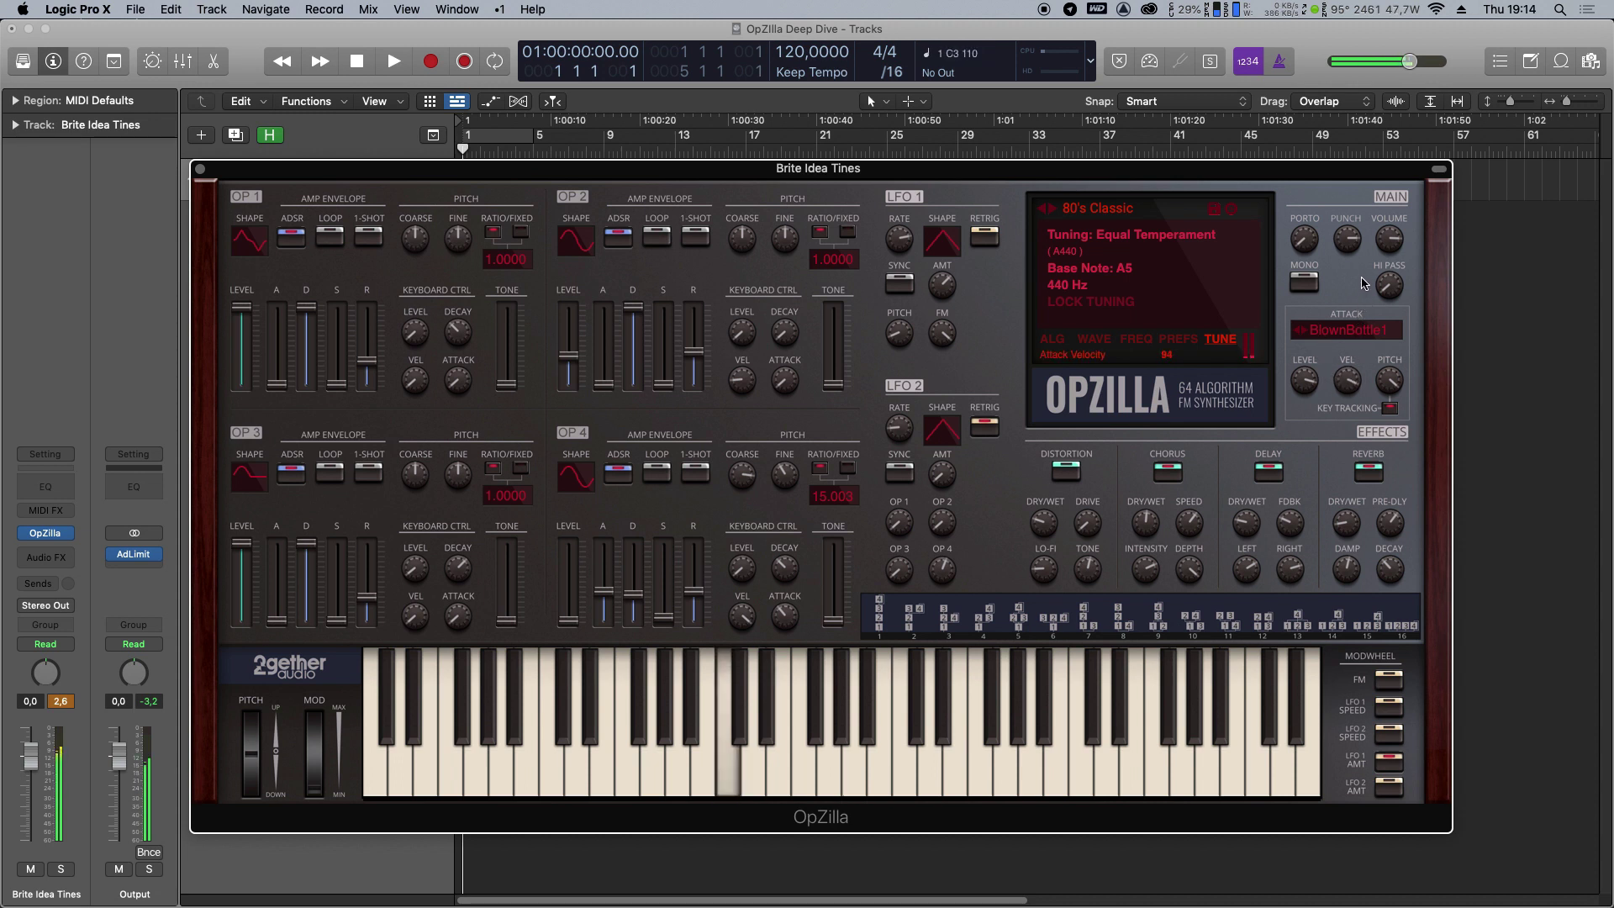
drag(1347, 375, 1322, 410)
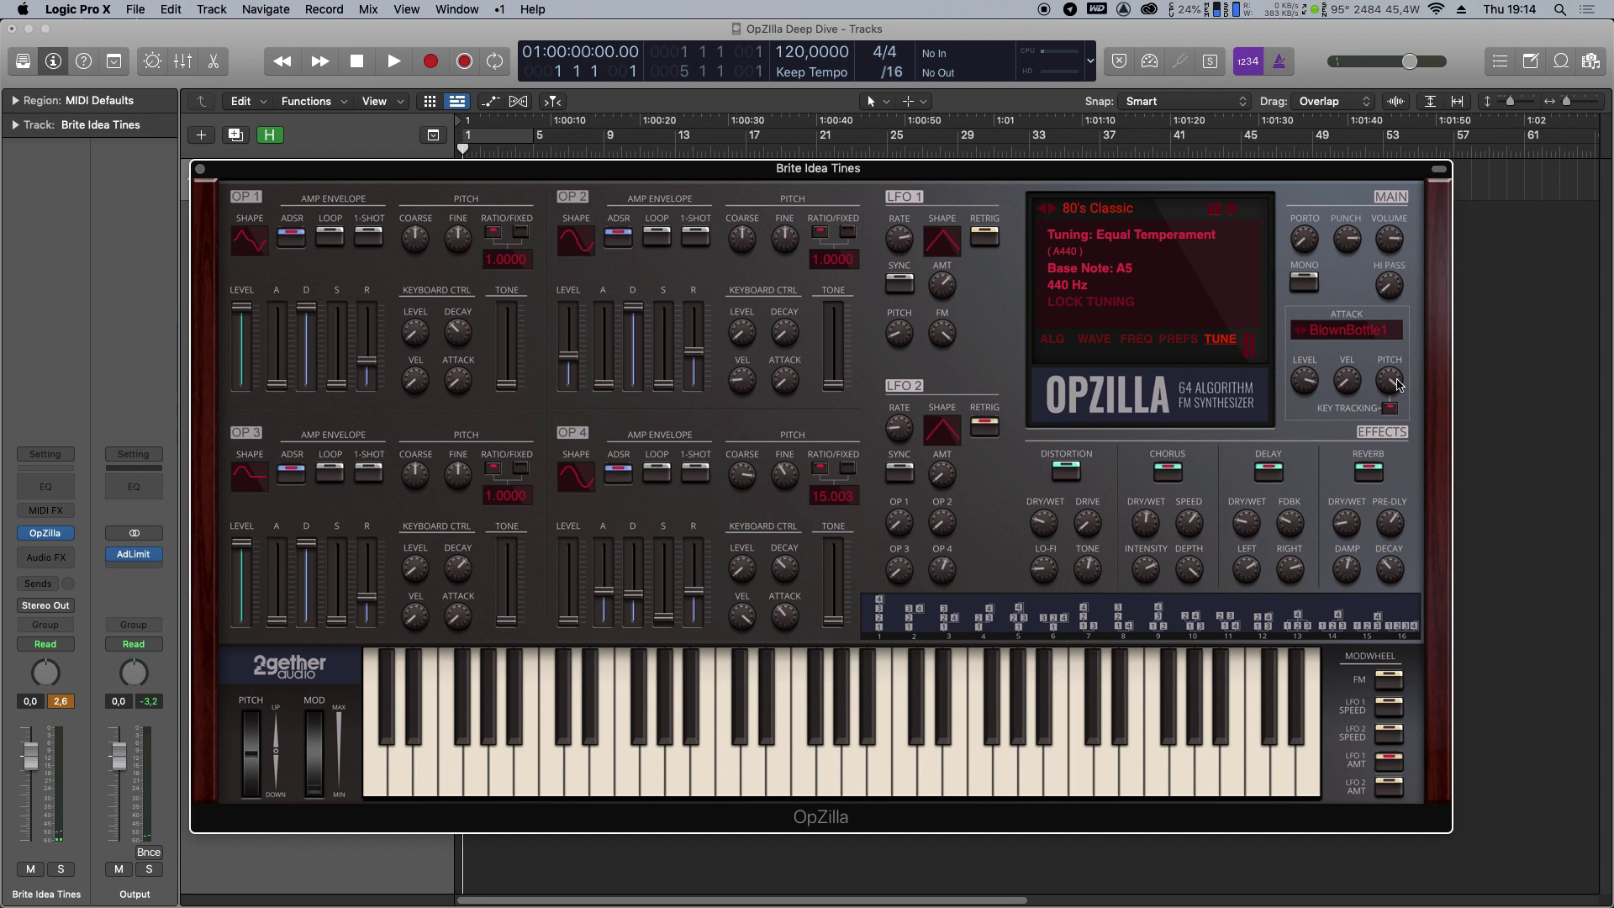
Set the attack sample's pitch to 12 and toggle its key tracking.
drag(1398, 385, 1394, 359)
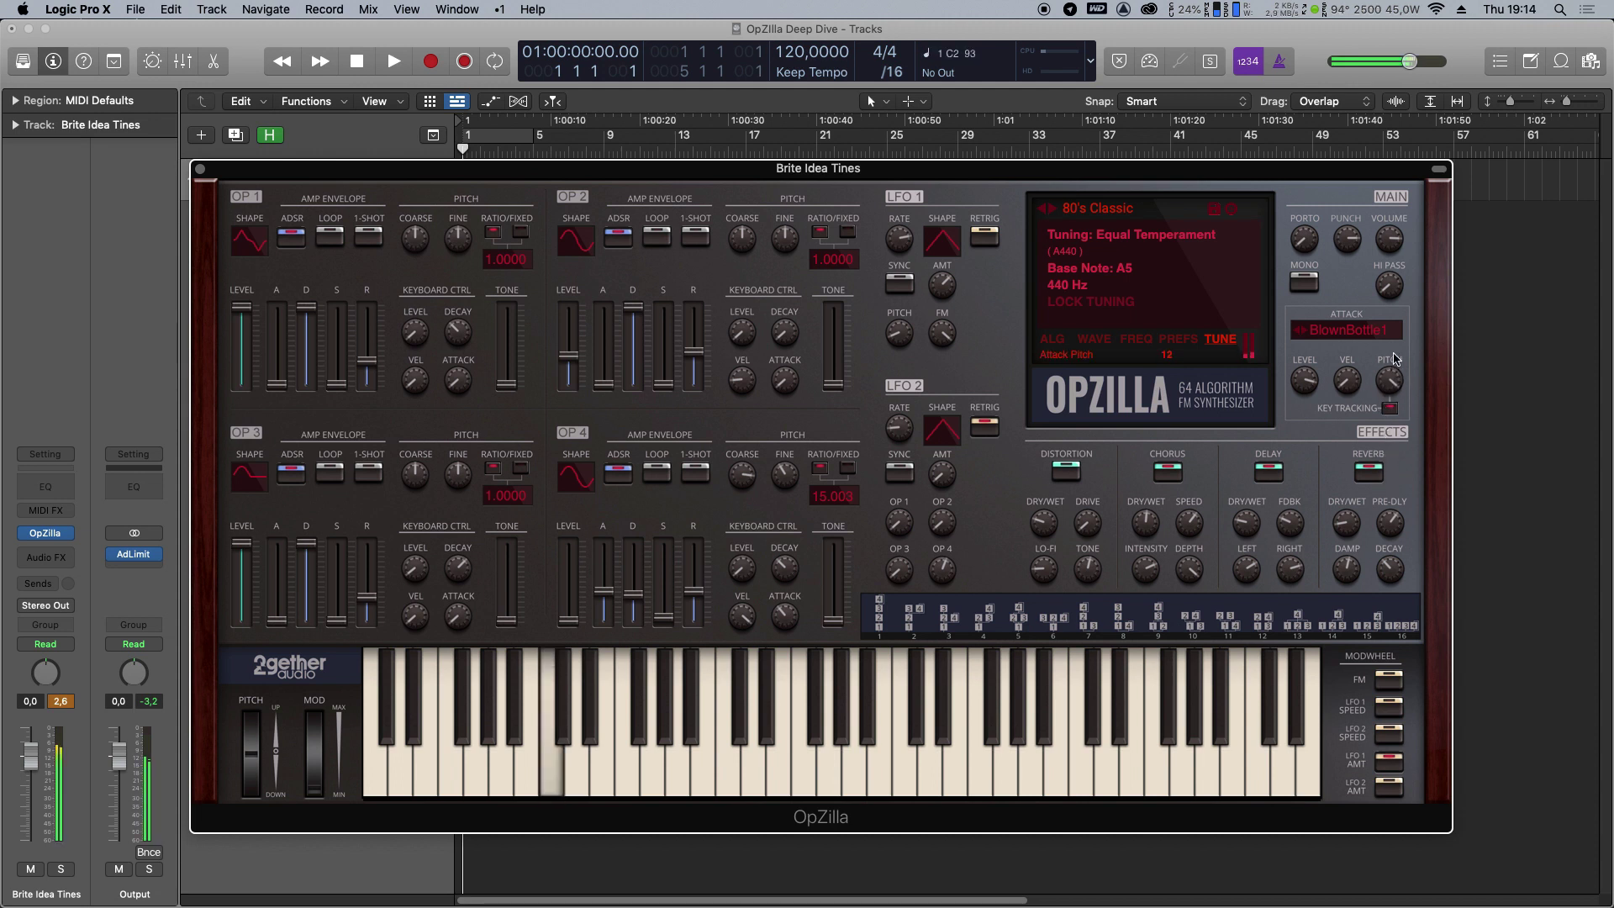
click(1390, 409)
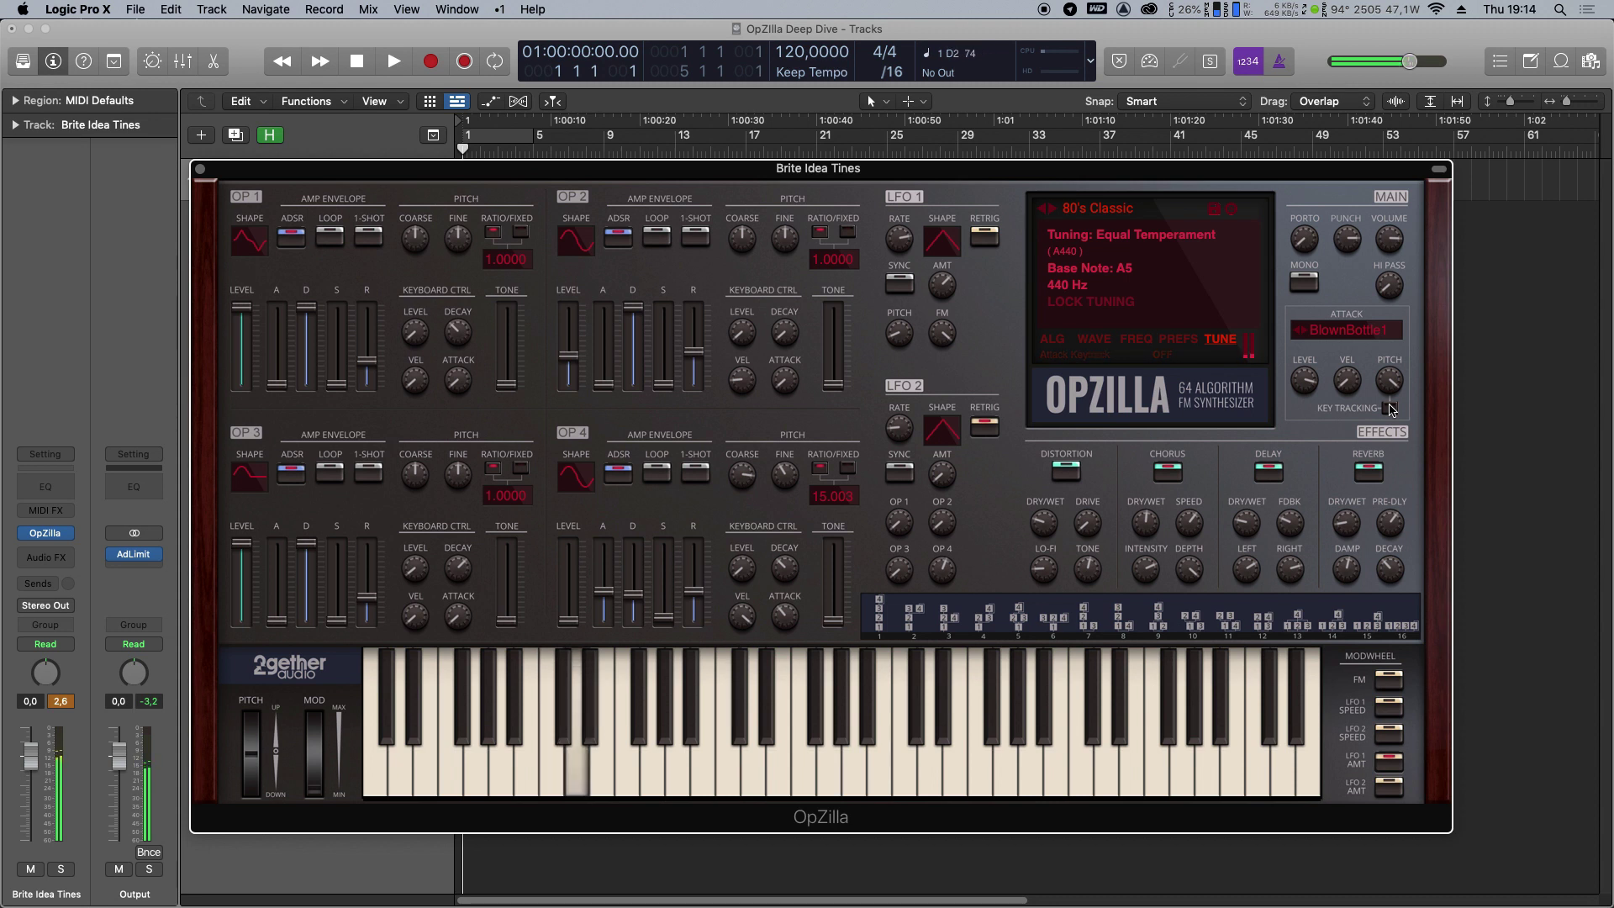
Set the attack sample's key tracking to full and load the factory lead preset Breath Flute - MW Trem.
click(1390, 409)
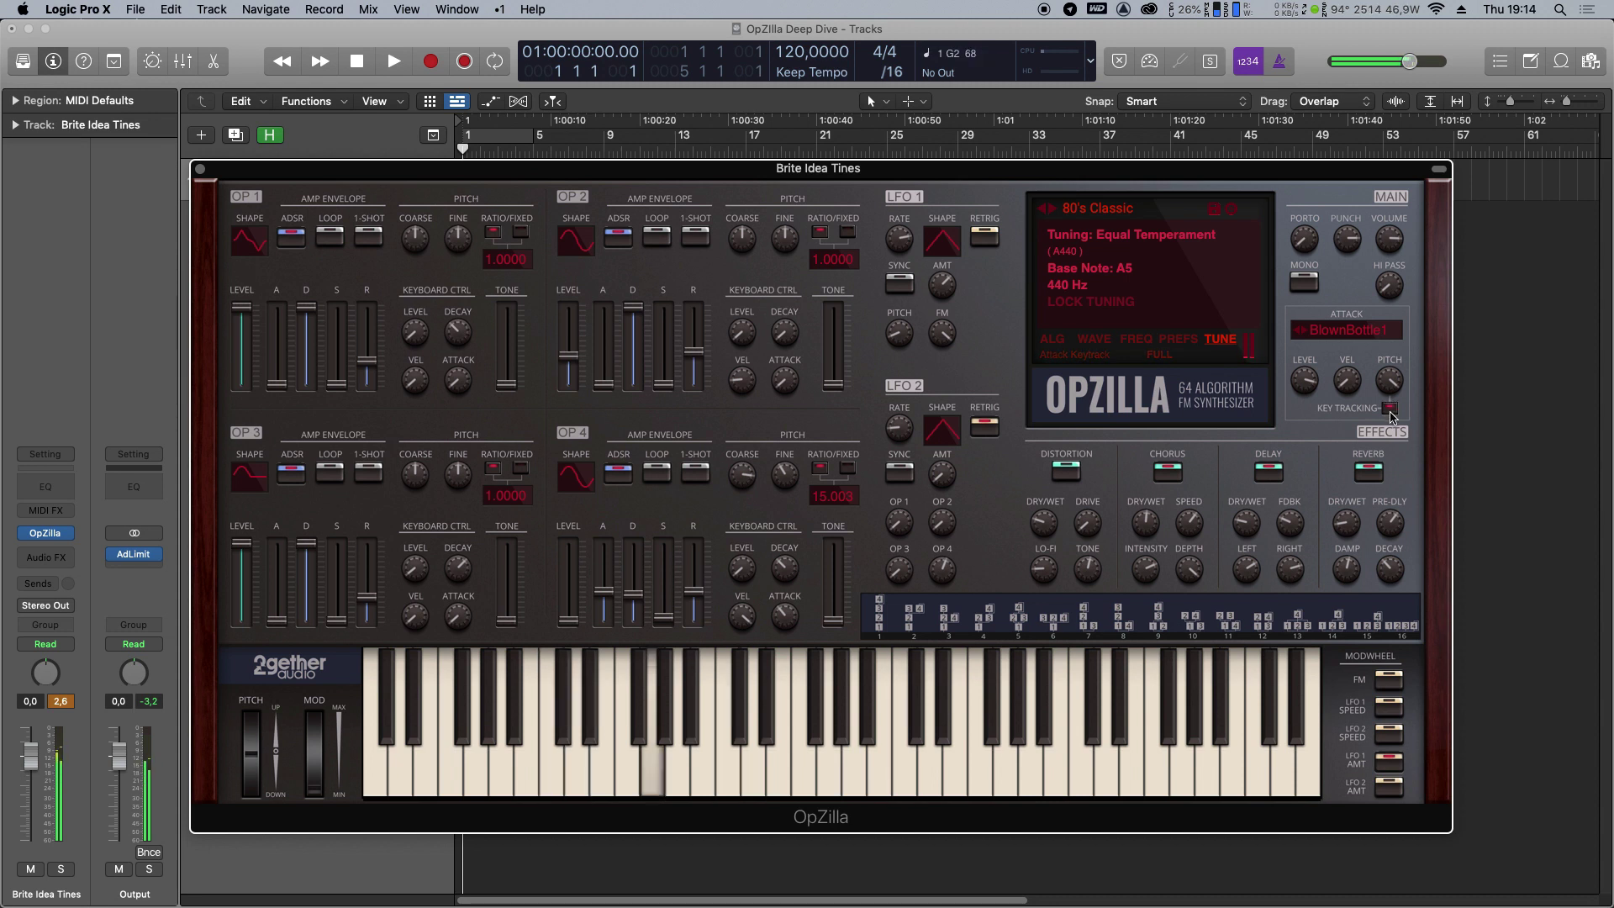
click(1057, 212)
mouse_move(1210, 227)
mouse_move(1299, 304)
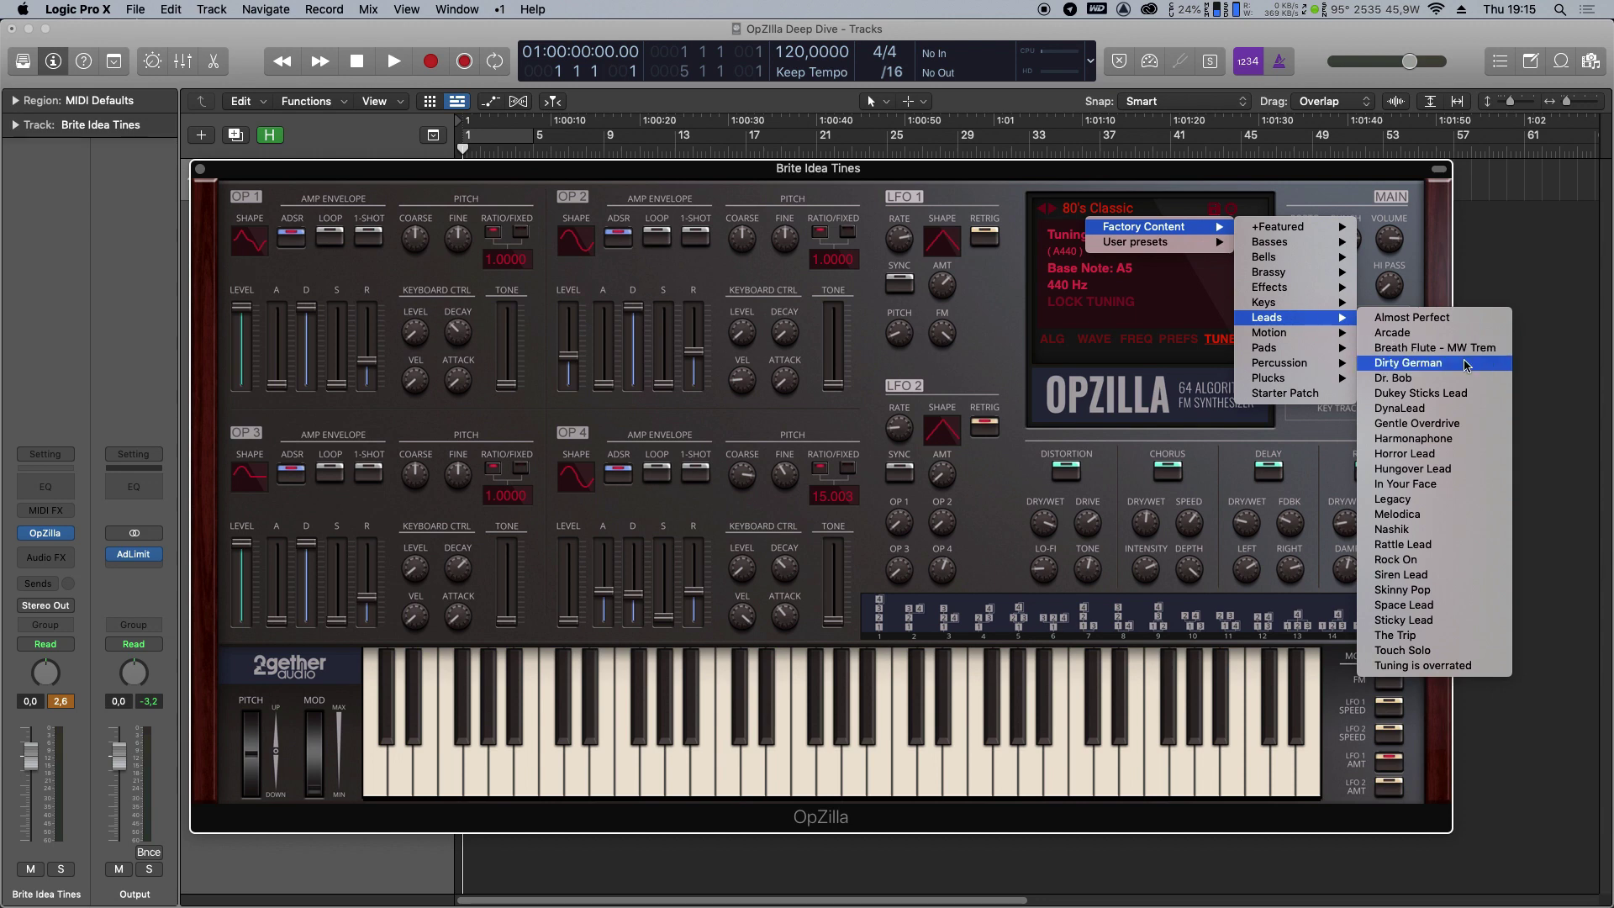
click(1467, 347)
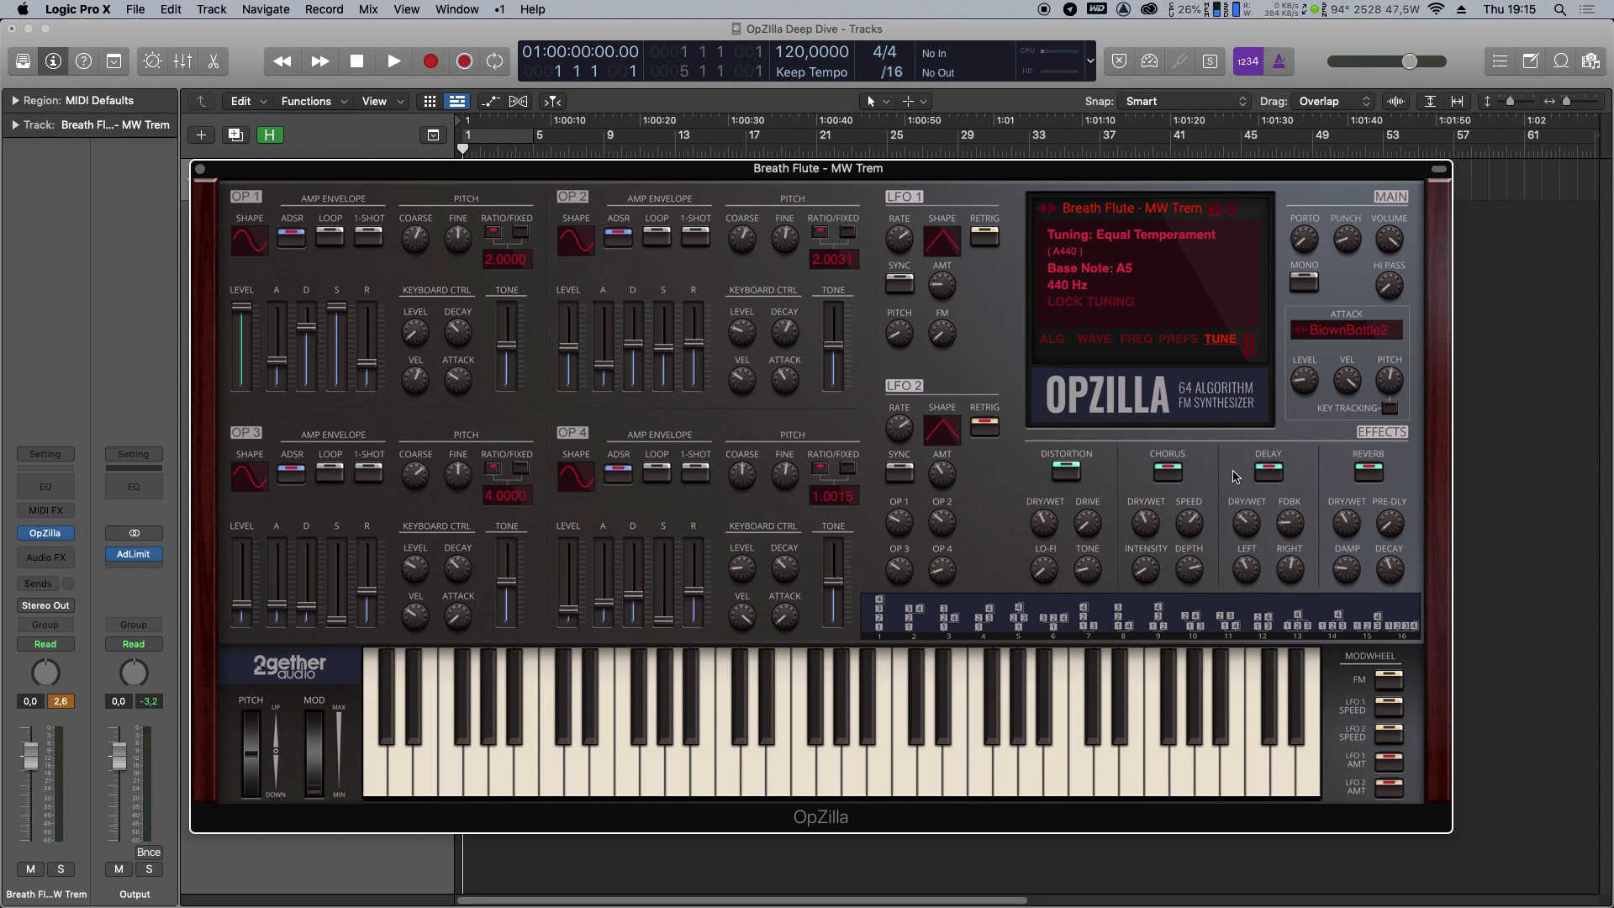
Switch off the chorus, delay and reverb effects.
click(1168, 473)
click(1265, 473)
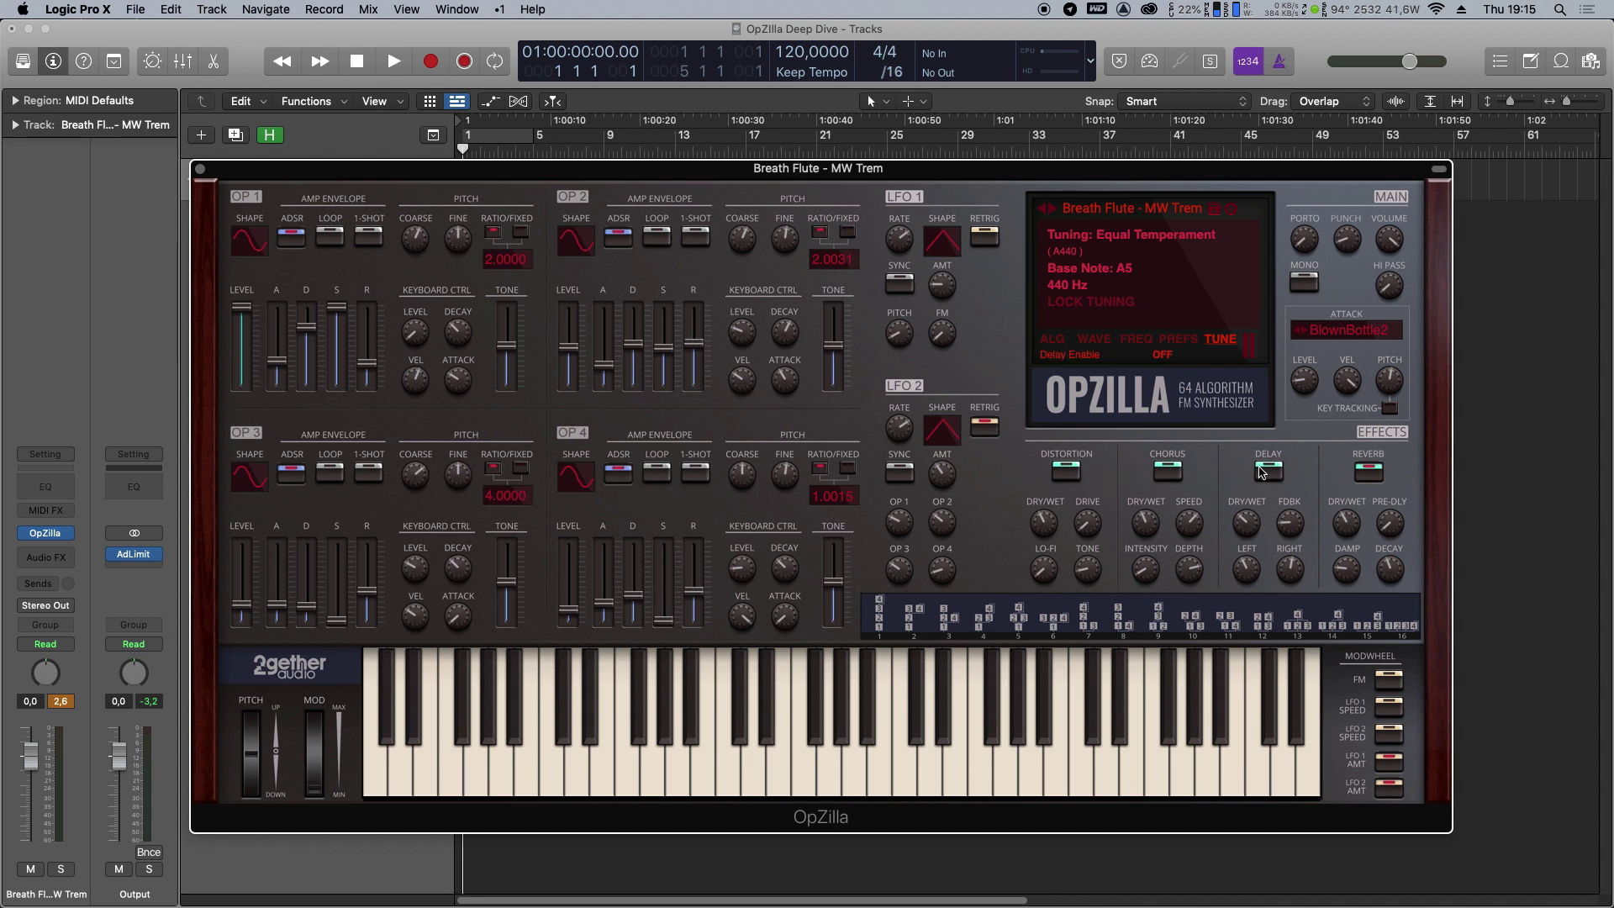
click(1375, 473)
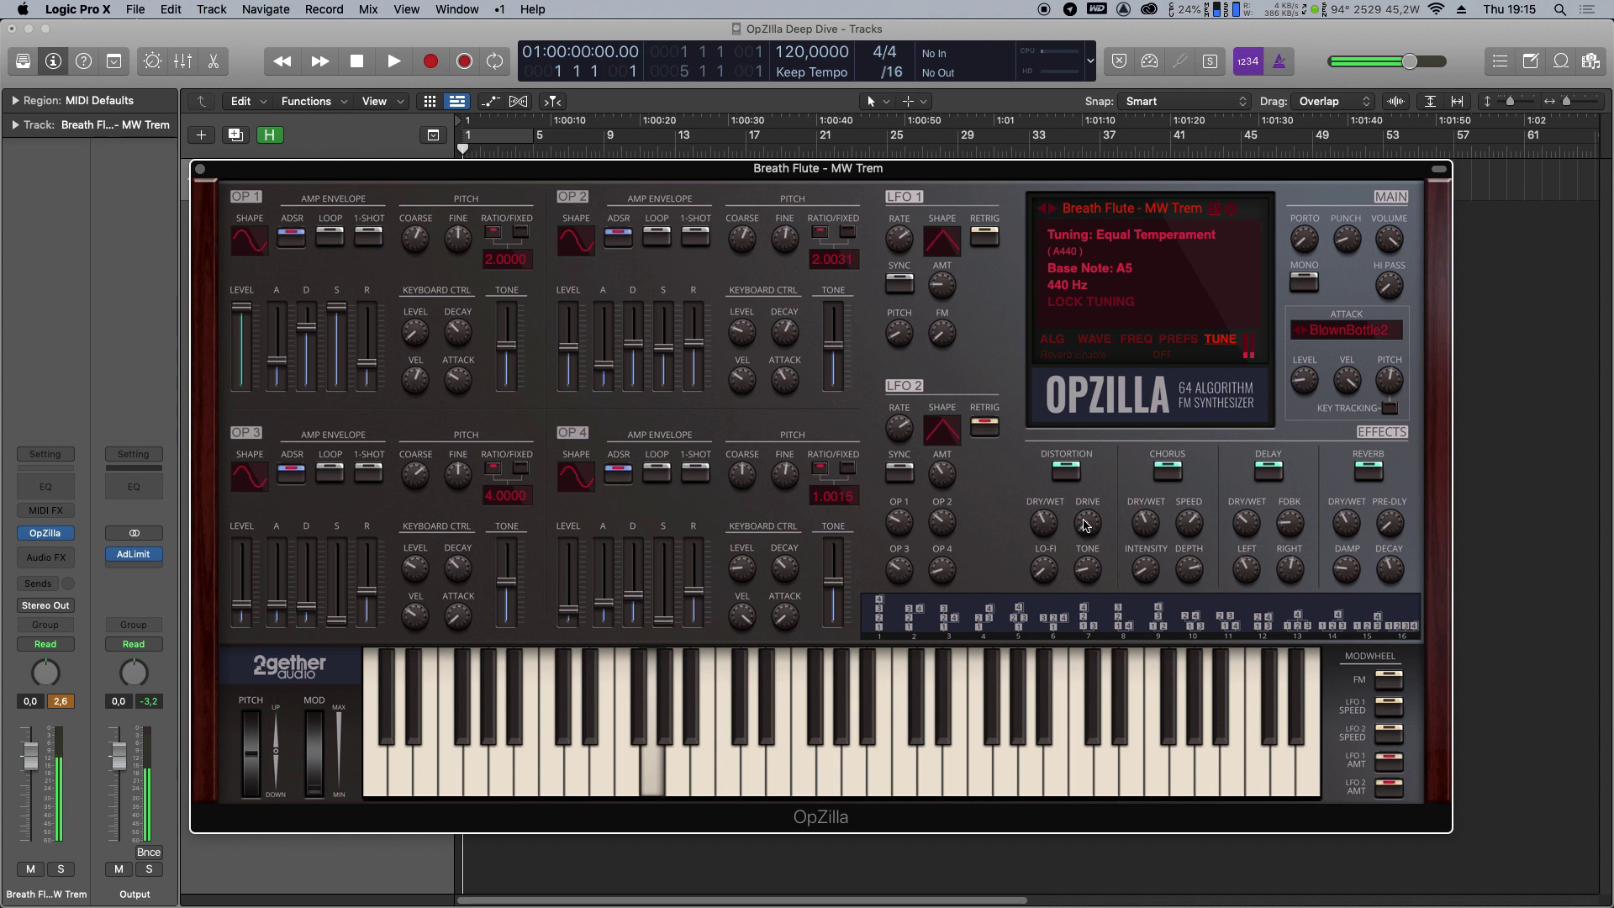
Turn on the distortion, raise its dry/wet mix to 97 and try out different drive amounts.
click(1066, 471)
click(1087, 522)
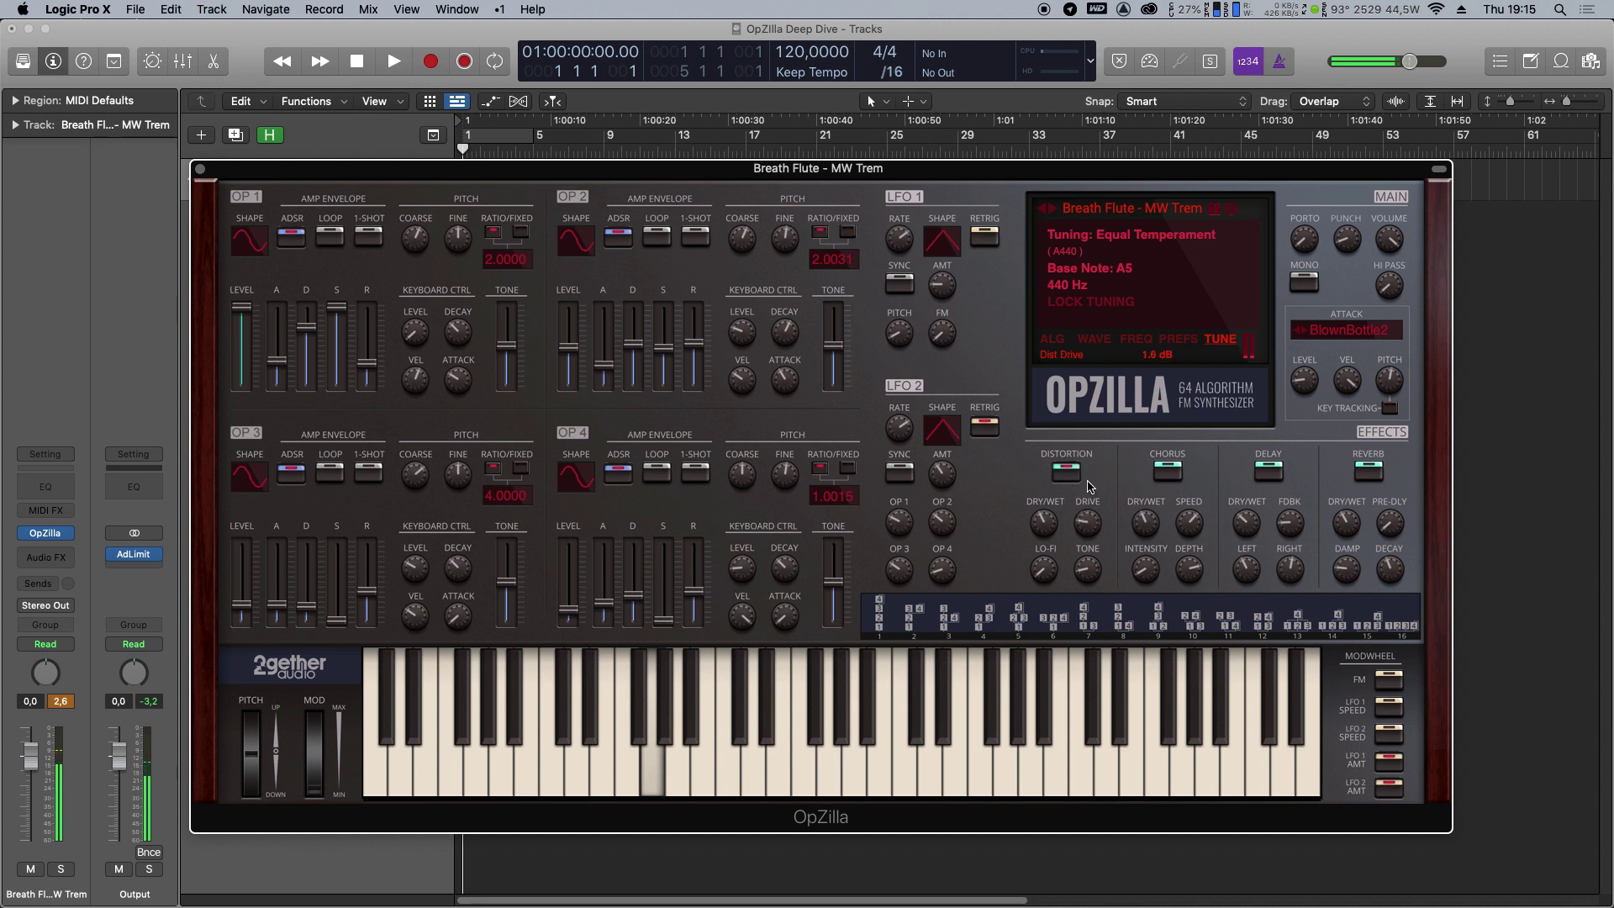
click(1045, 523)
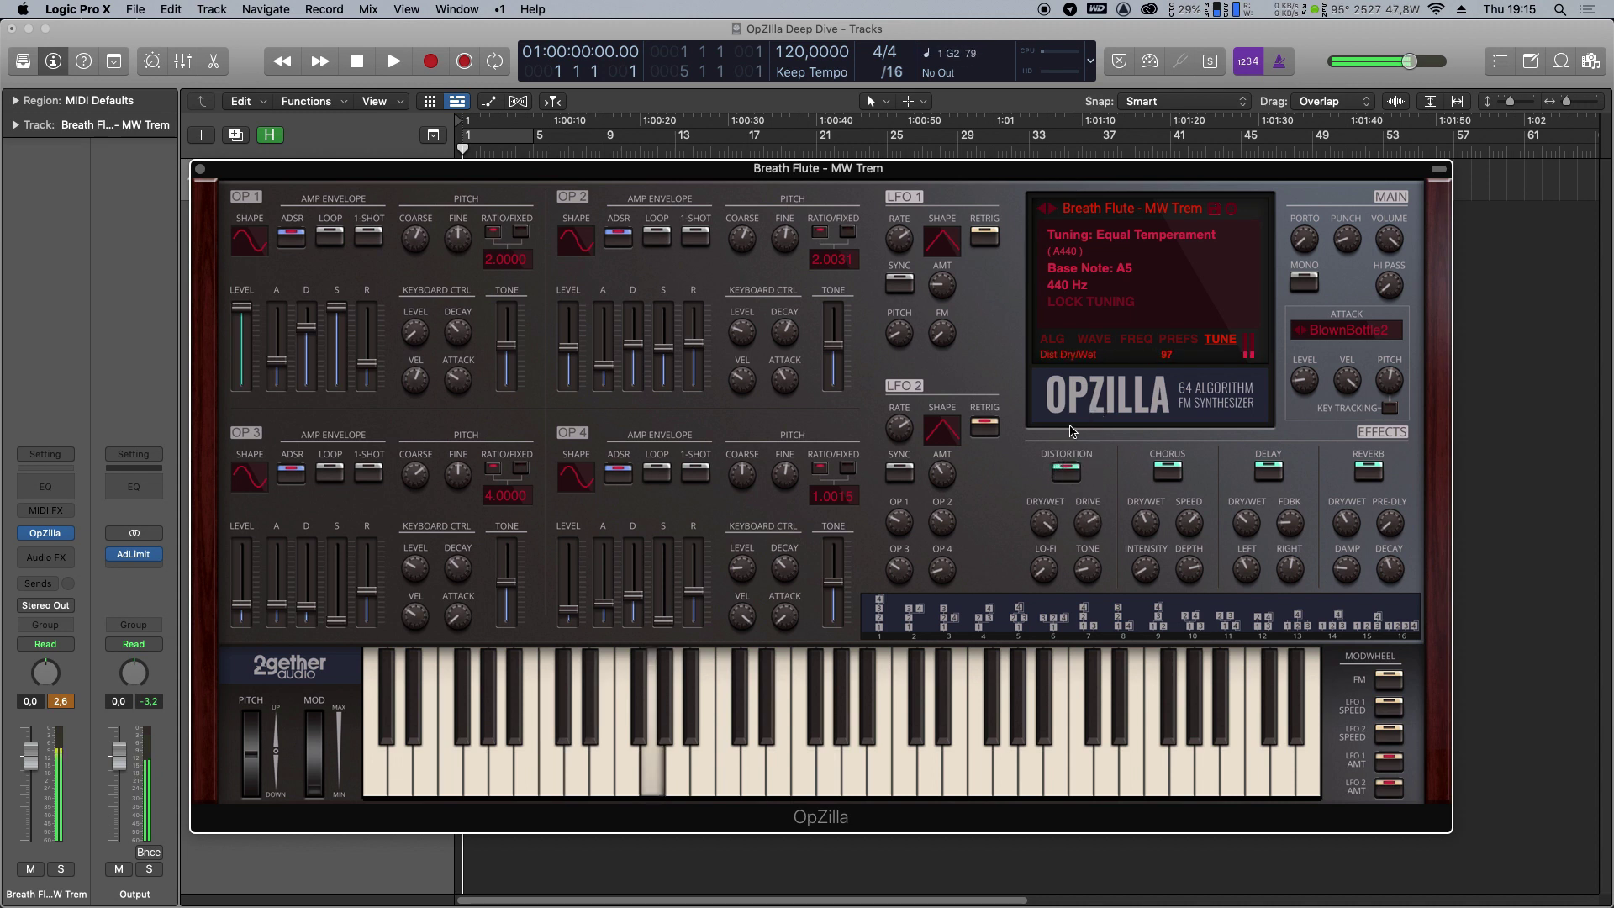
drag(1088, 524, 1095, 489)
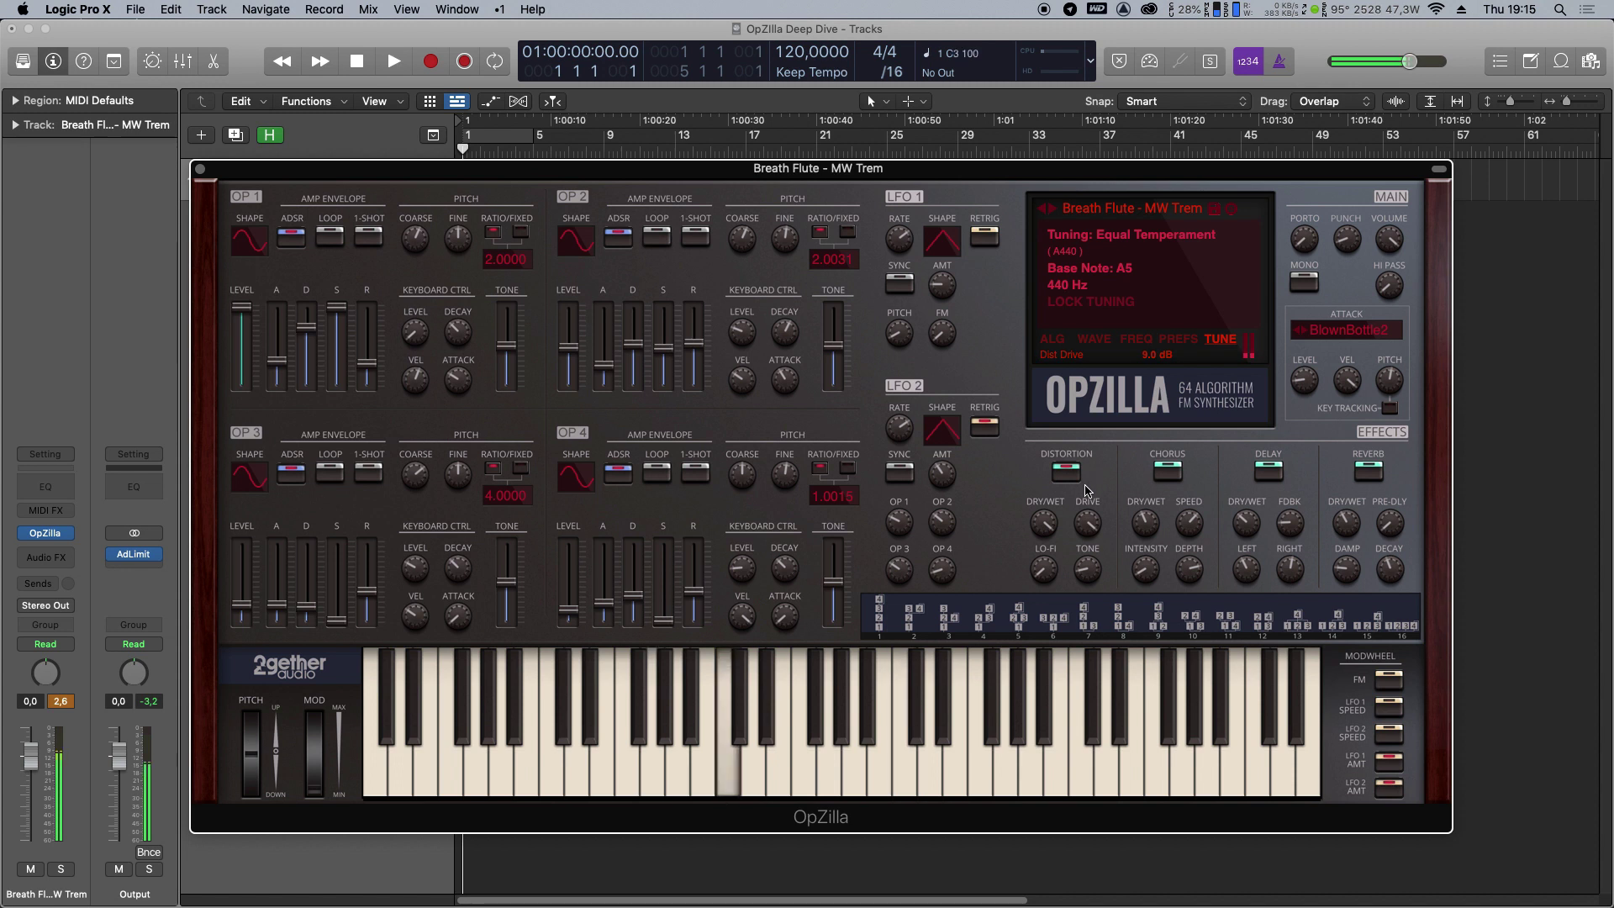
drag(1087, 521, 1069, 652)
Adjust the distortion's tone and lo-fi amounts, and switch the distortion off.
drag(1087, 572, 1085, 503)
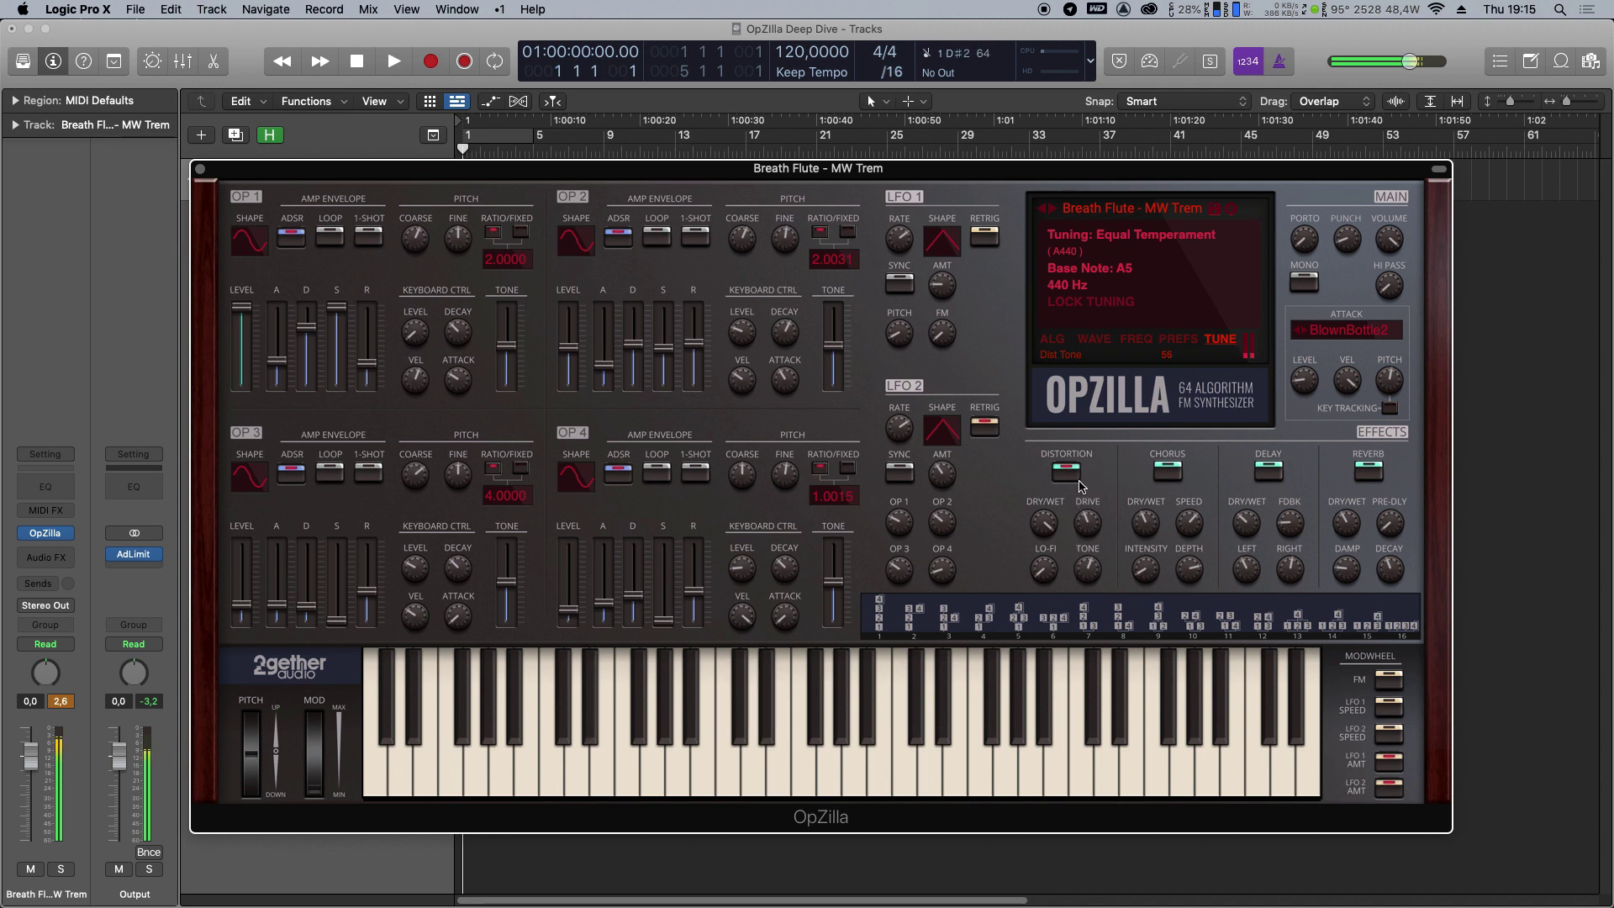
drag(1046, 575, 1036, 646)
click(1074, 474)
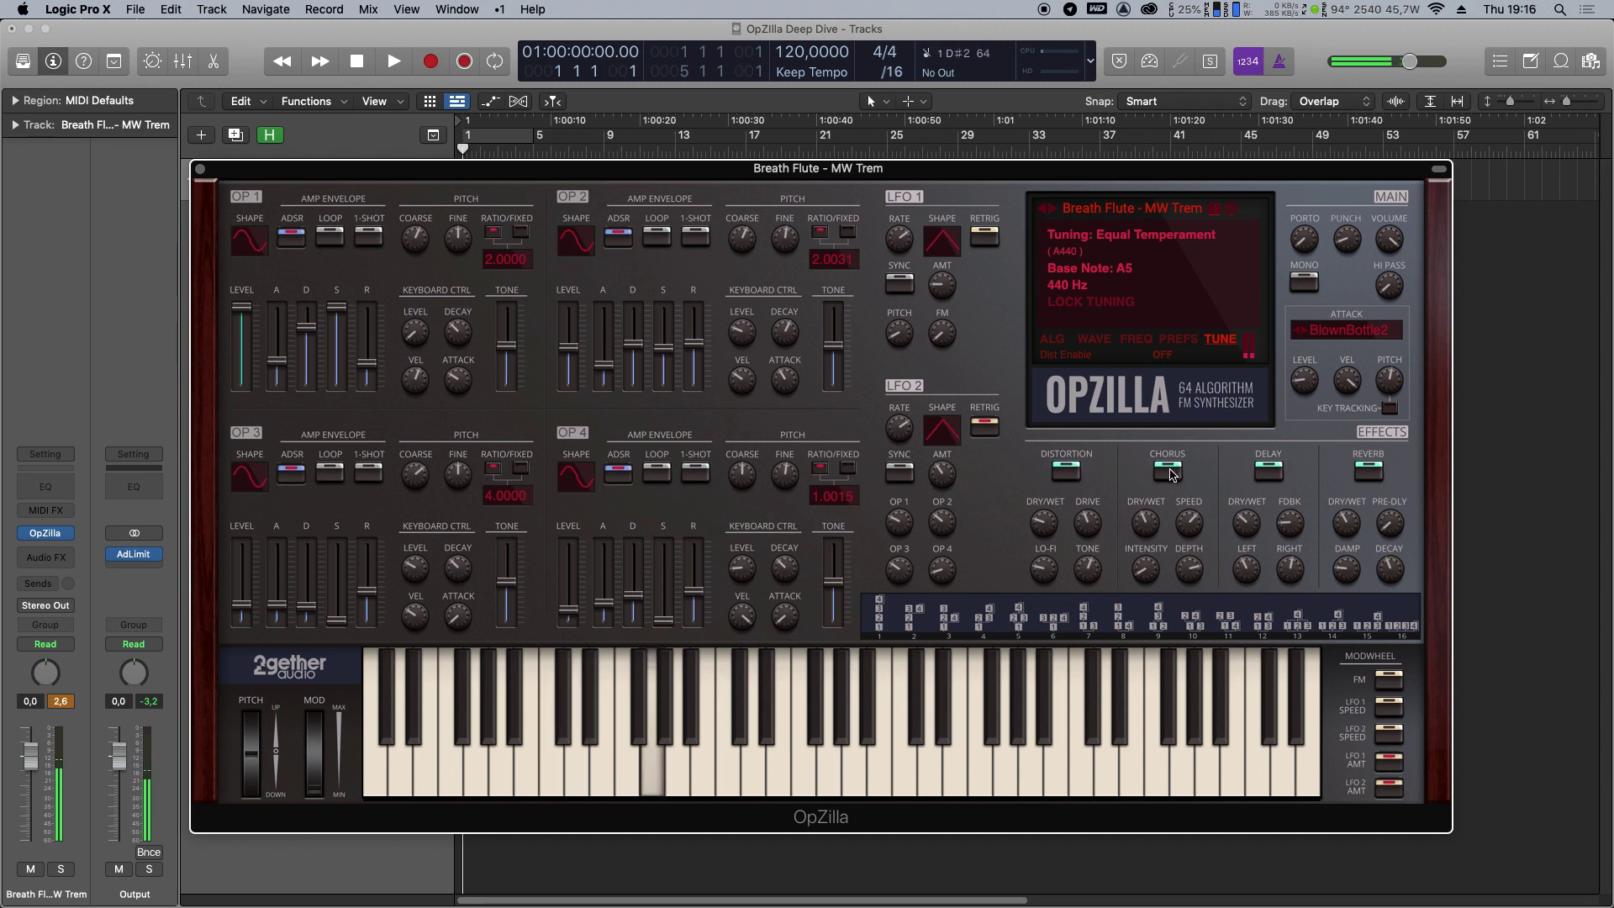
Turn on the chorus, vary its intensity and depth, and switch the chorus off.
click(1168, 472)
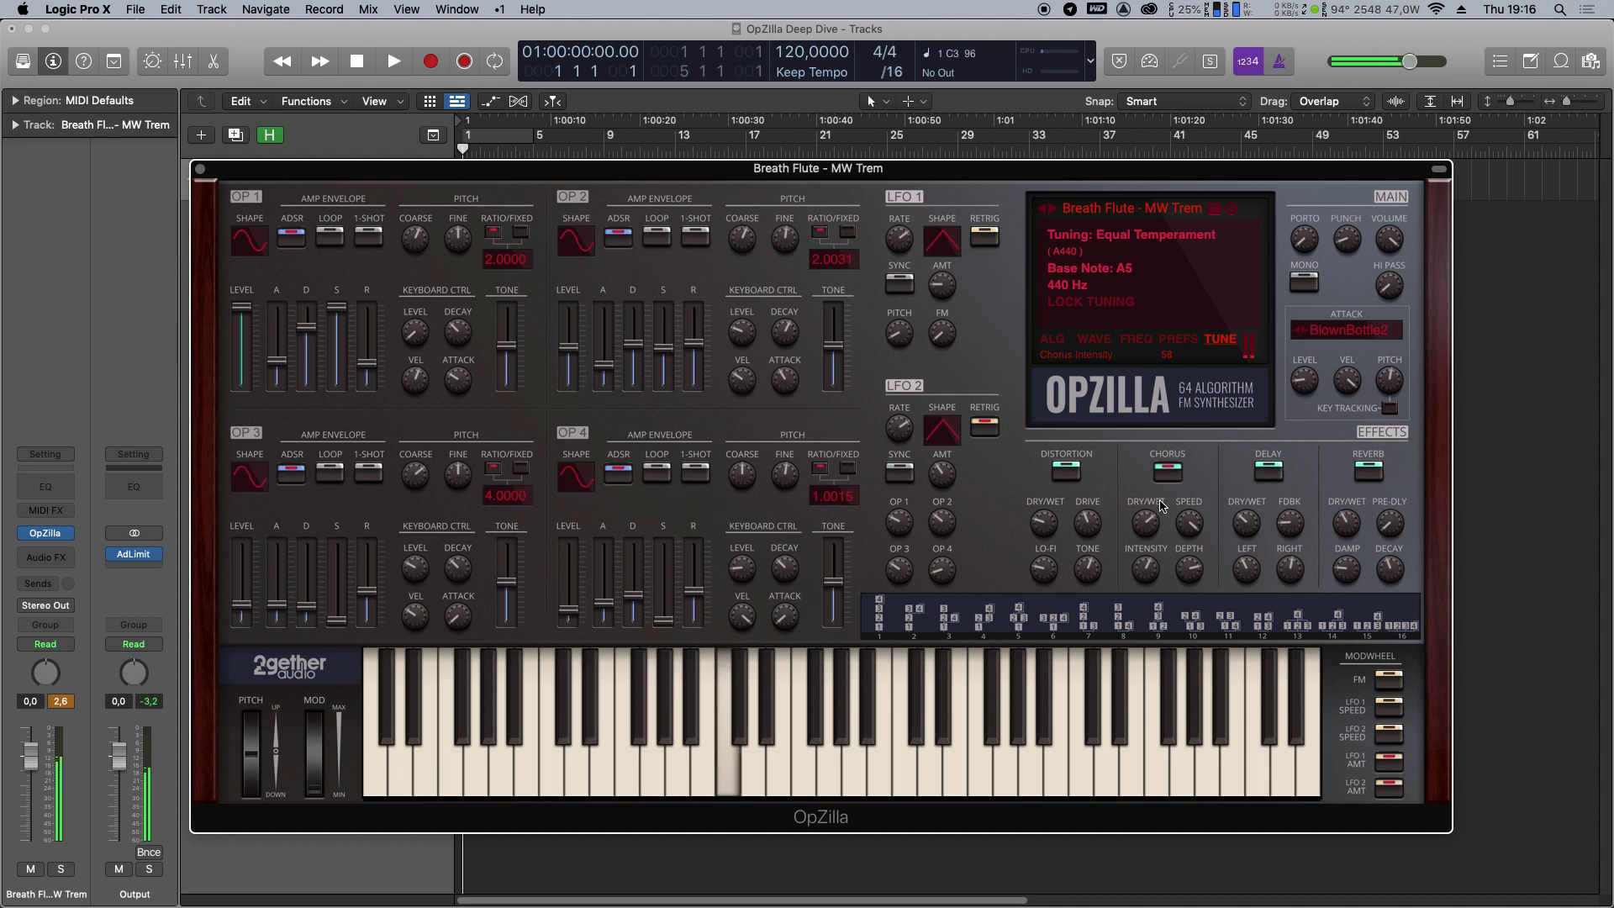
drag(1145, 566, 1188, 630)
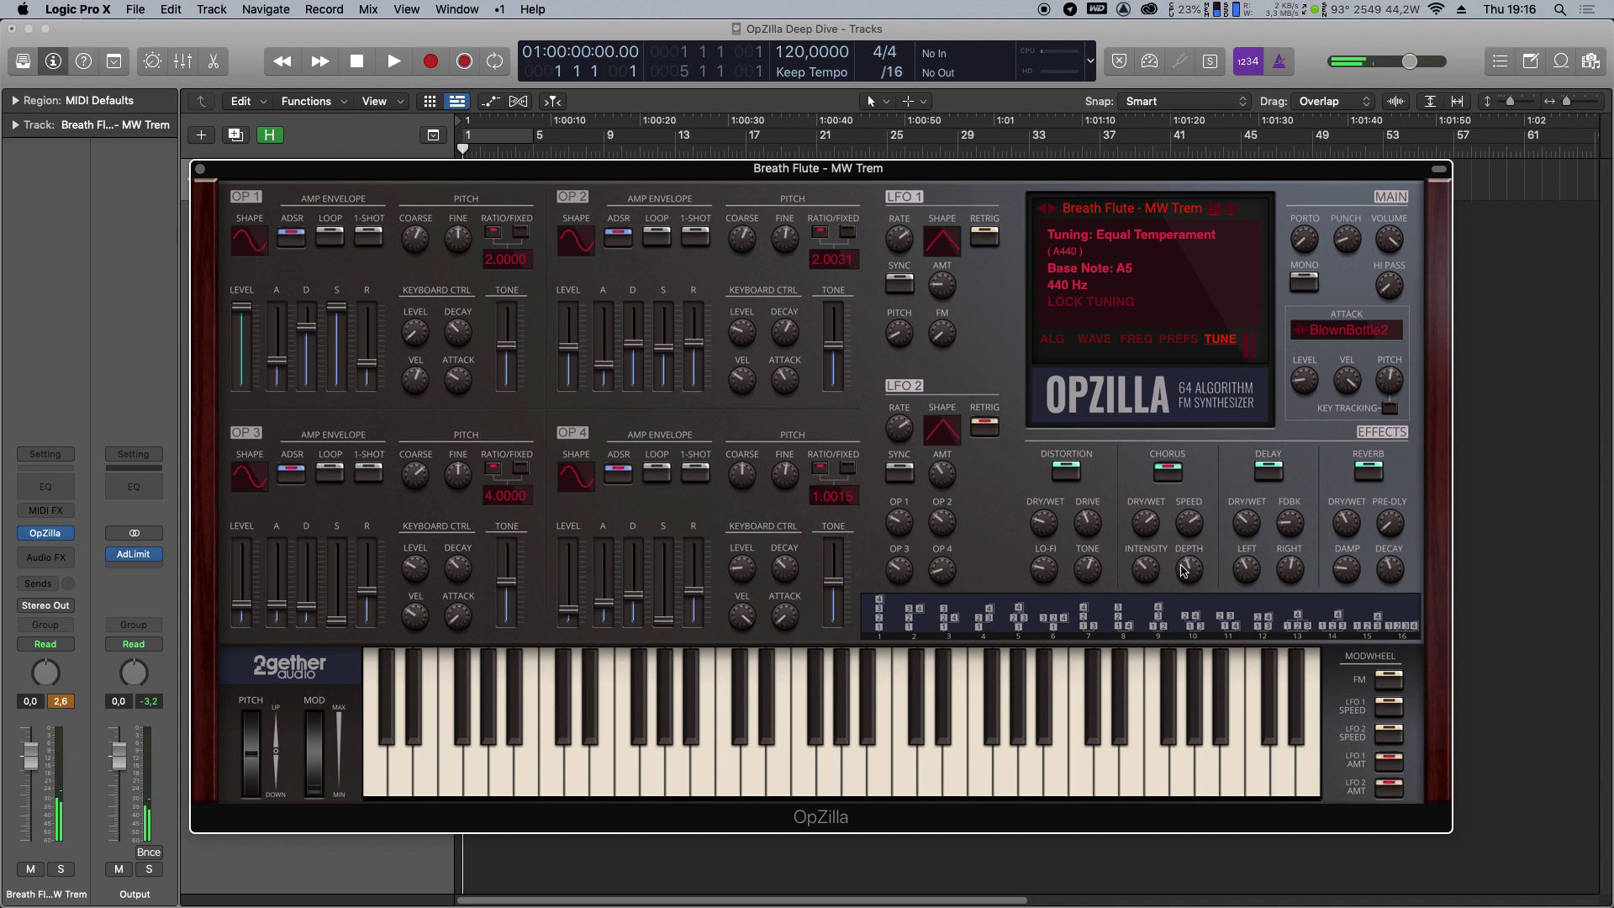
click(1167, 473)
Turn on the delay, adjust its left and right times, feedback and dry/wet mix, and switch the delay off.
click(1265, 473)
drag(1292, 572, 1258, 548)
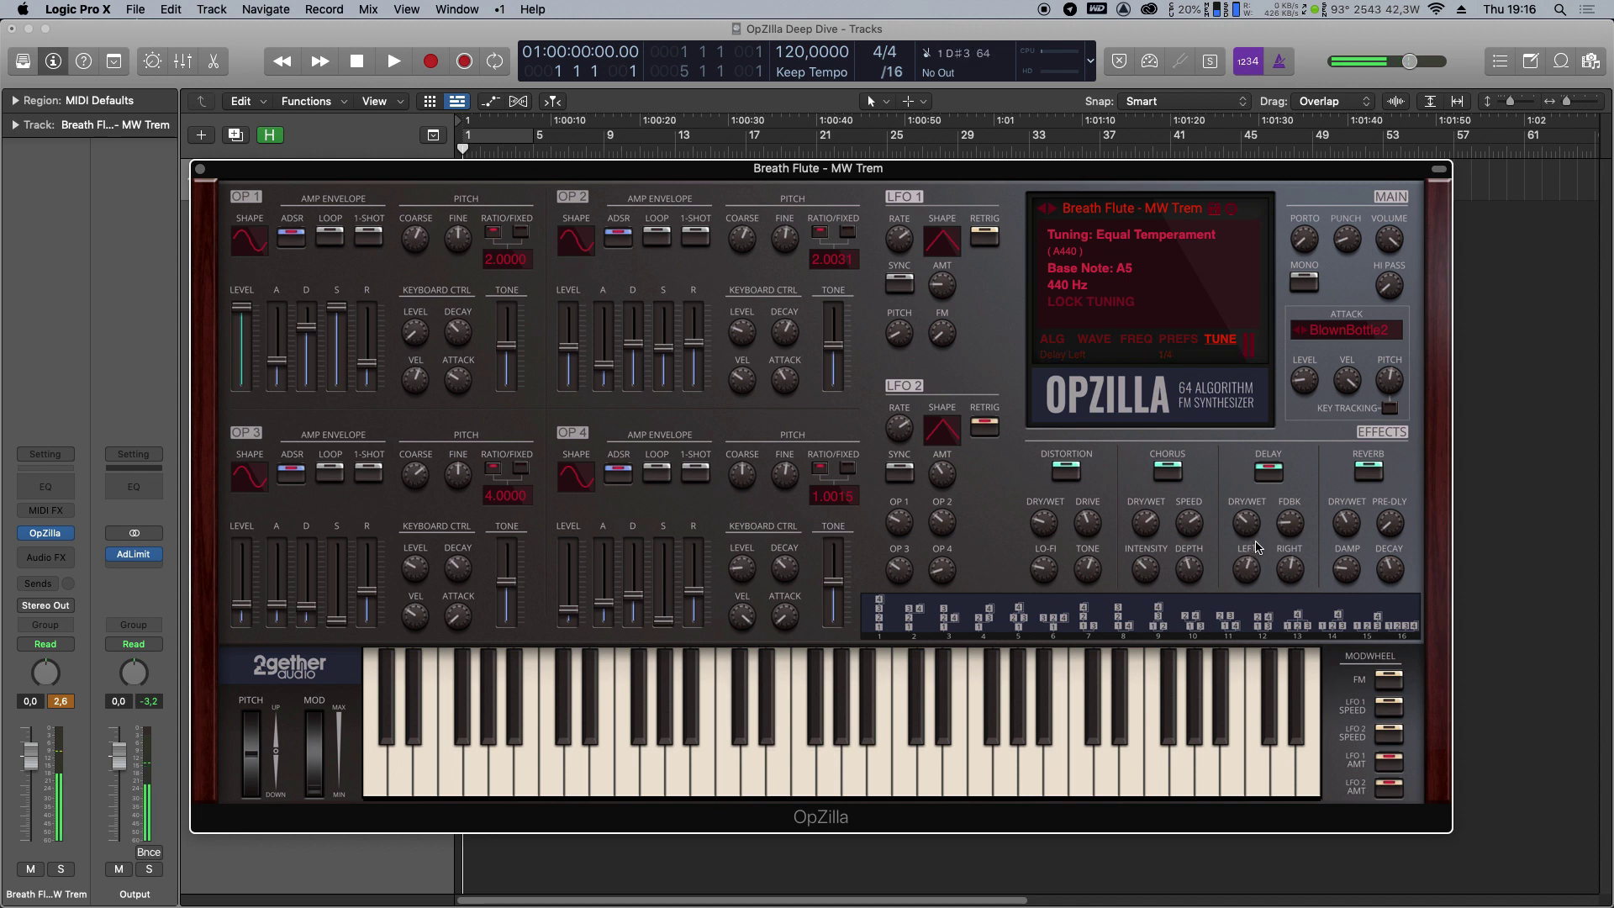
drag(1278, 563, 1288, 547)
drag(1255, 528, 1258, 496)
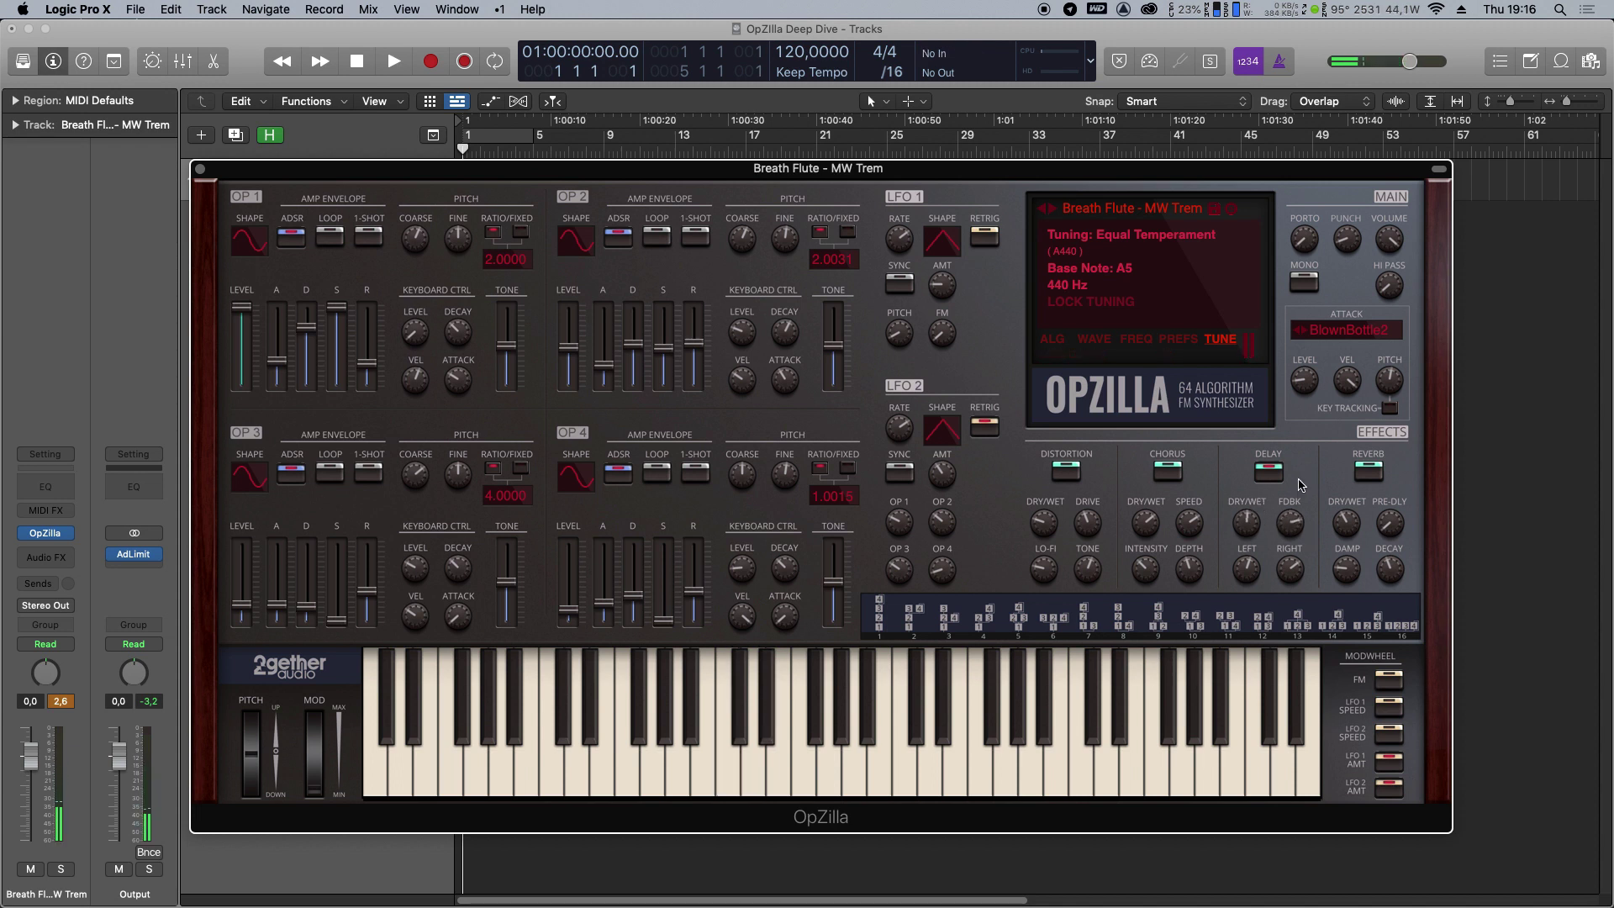
drag(1262, 527, 1261, 492)
drag(1246, 524, 1248, 533)
click(1269, 471)
Turn on the reverb and adjust its dry/wet mix, pre-delay, damping and decay.
click(1369, 471)
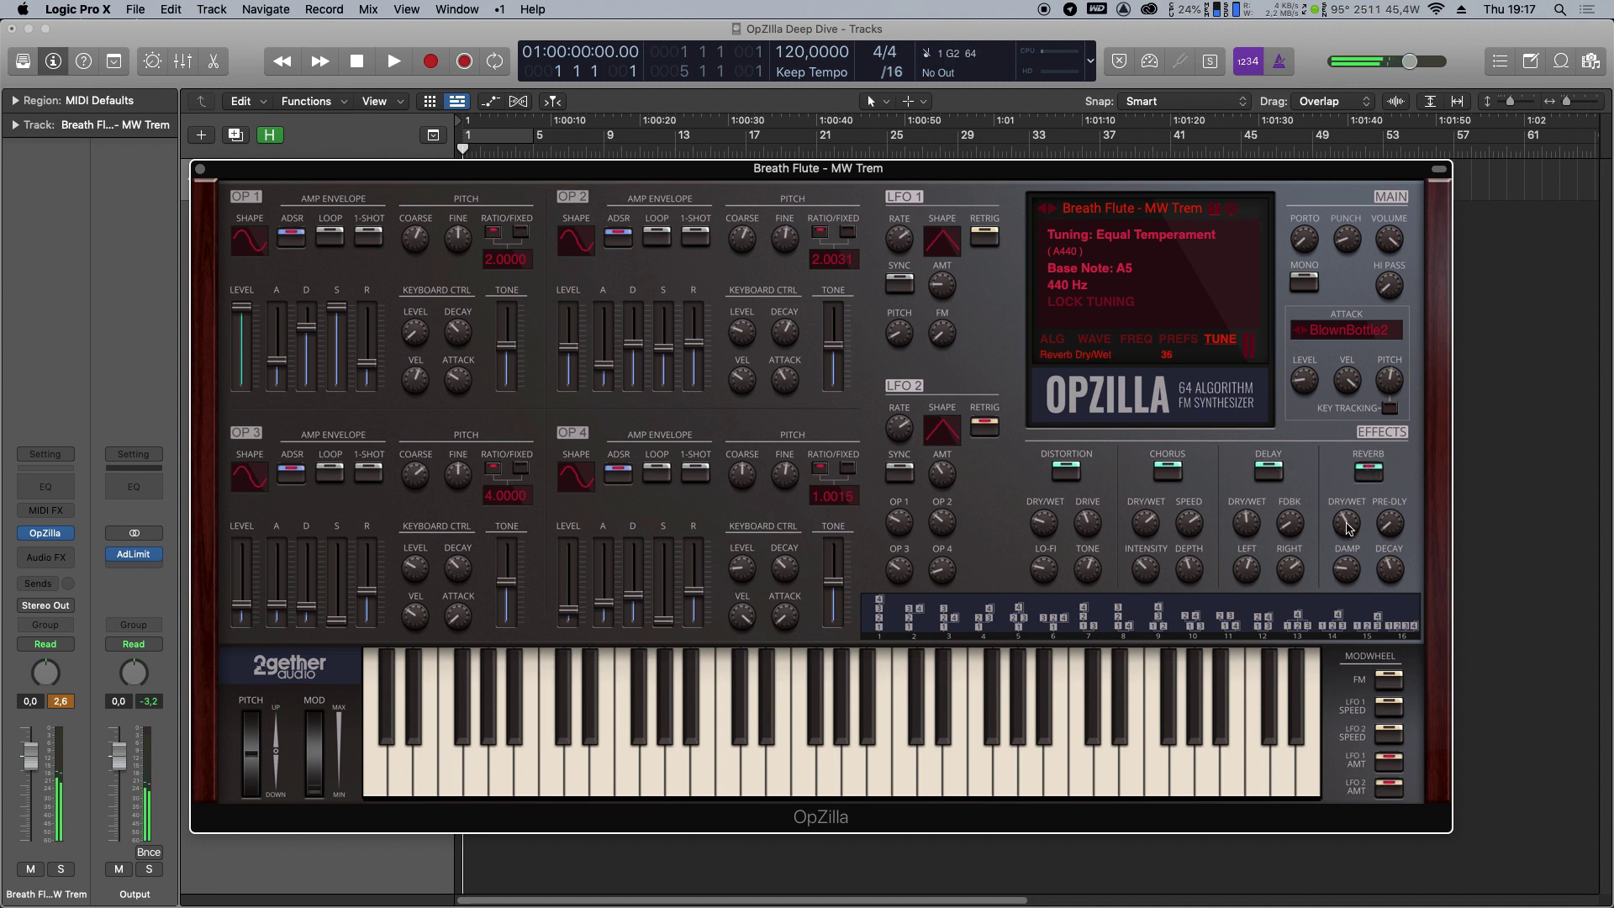
drag(1348, 527, 1412, 450)
drag(1417, 547, 1385, 637)
click(1349, 573)
drag(1346, 570, 1354, 641)
click(1388, 571)
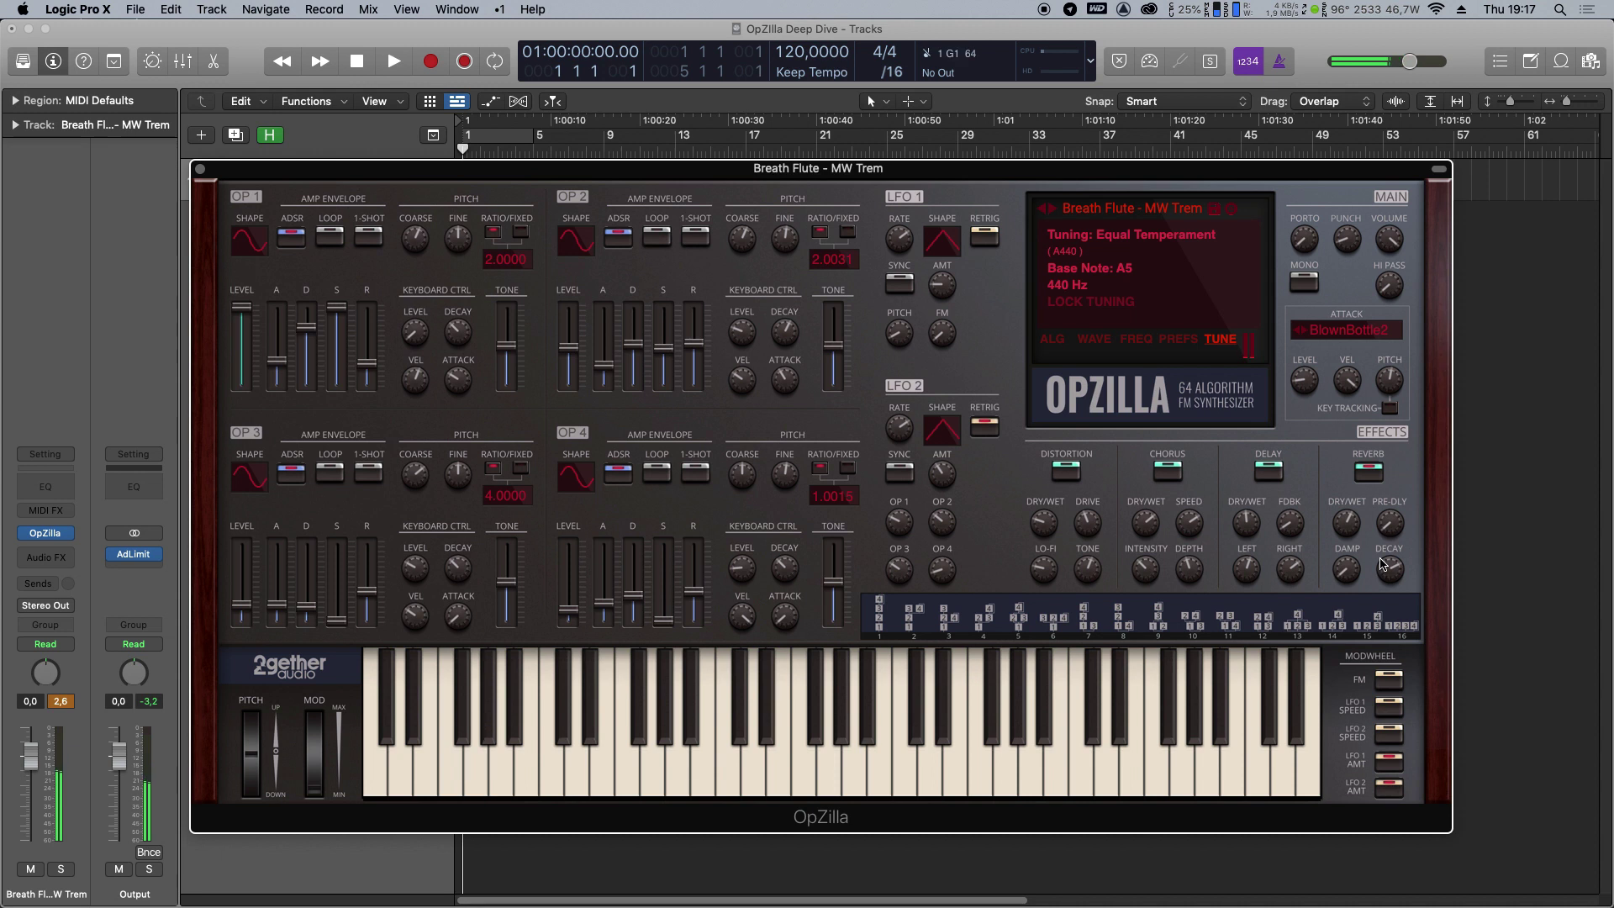
drag(1383, 563, 1393, 582)
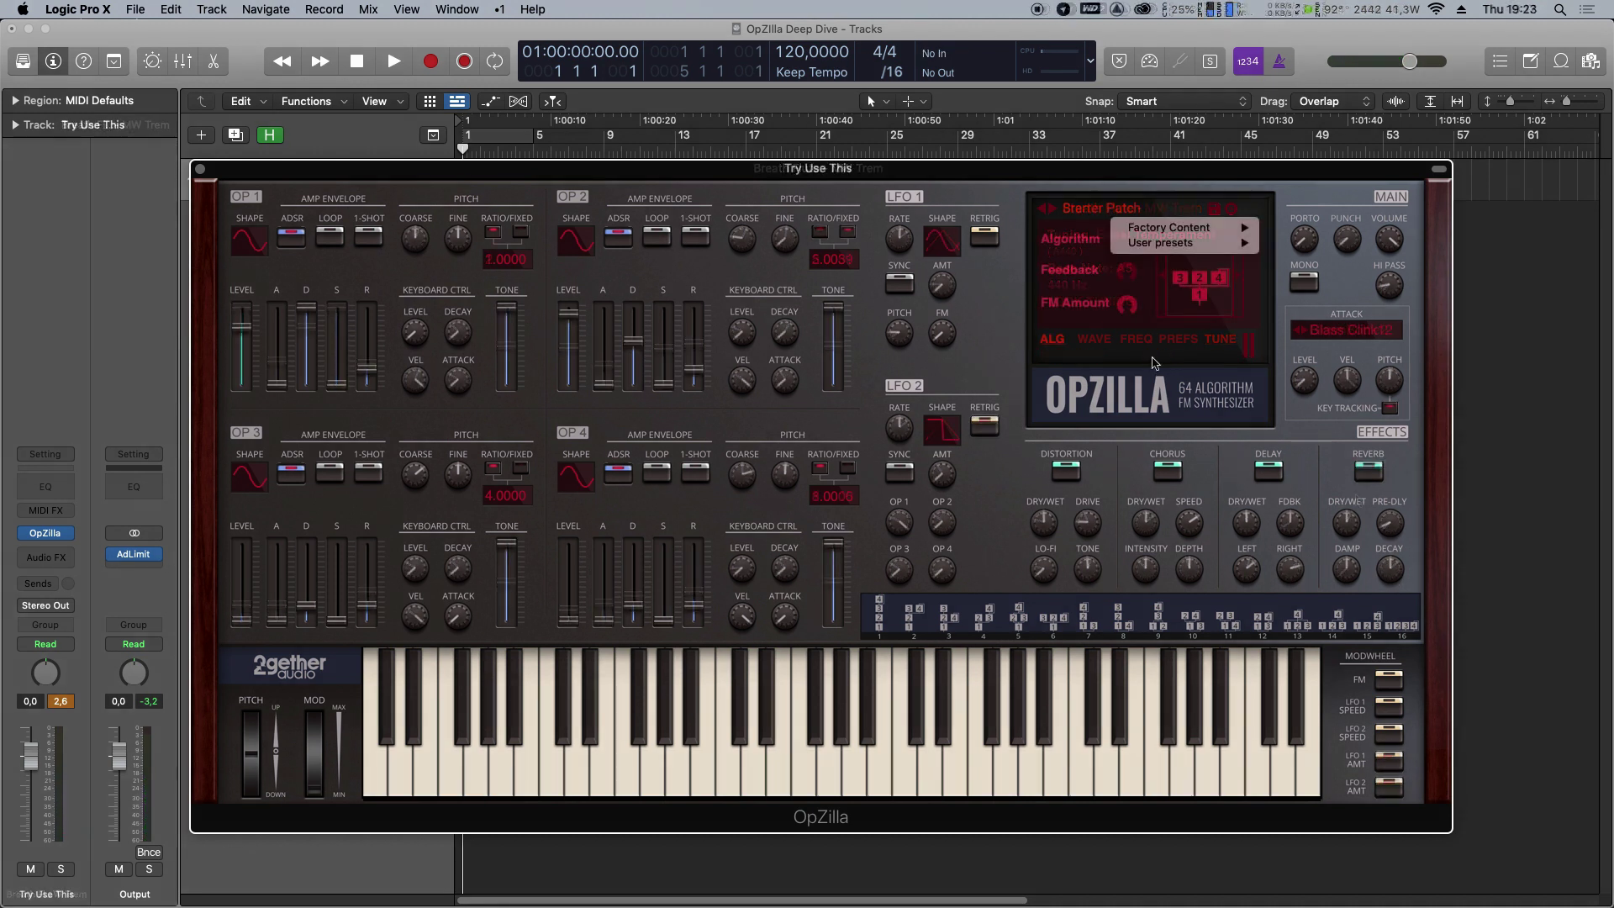
Load the factory Starter Patch and set its algorithm to 16.
mouse_move(1219, 243)
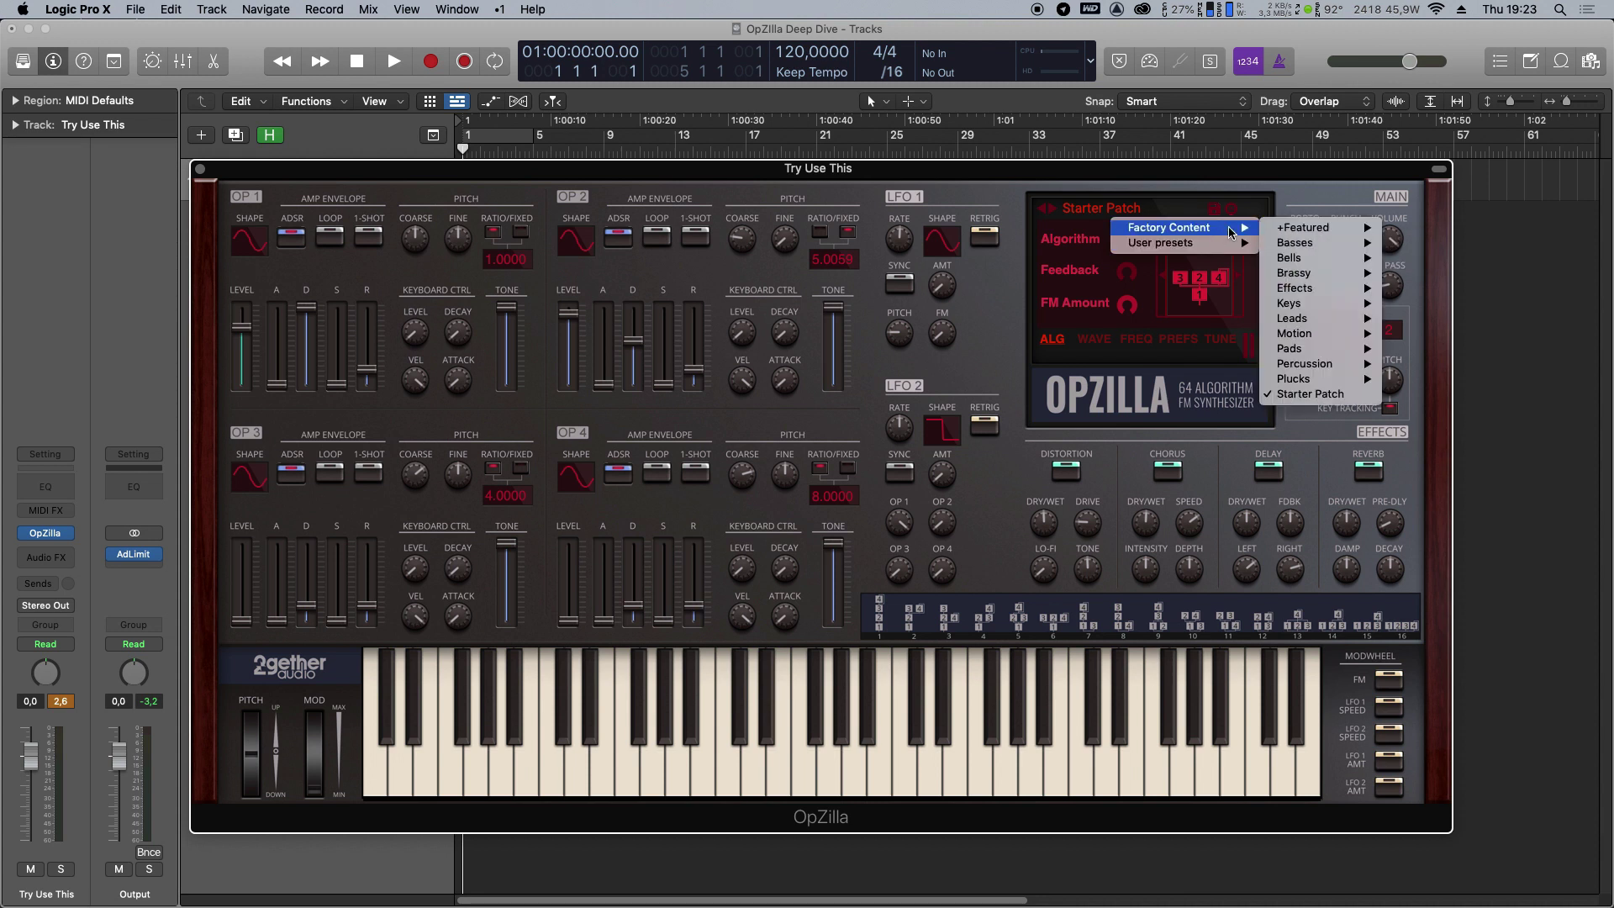
click(1330, 395)
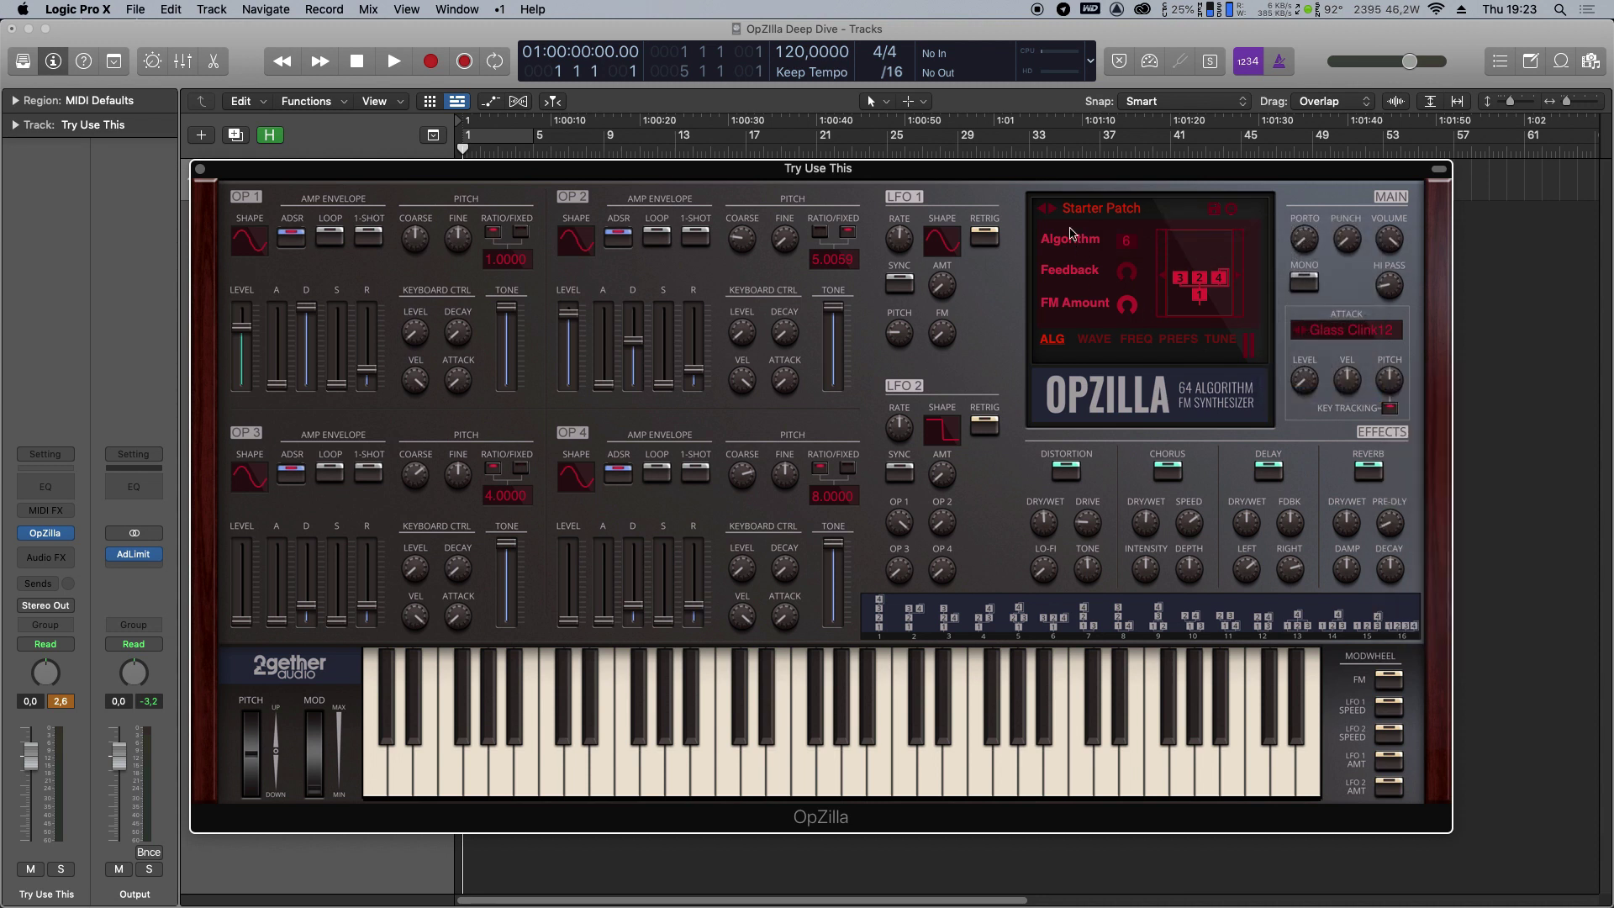
click(1045, 209)
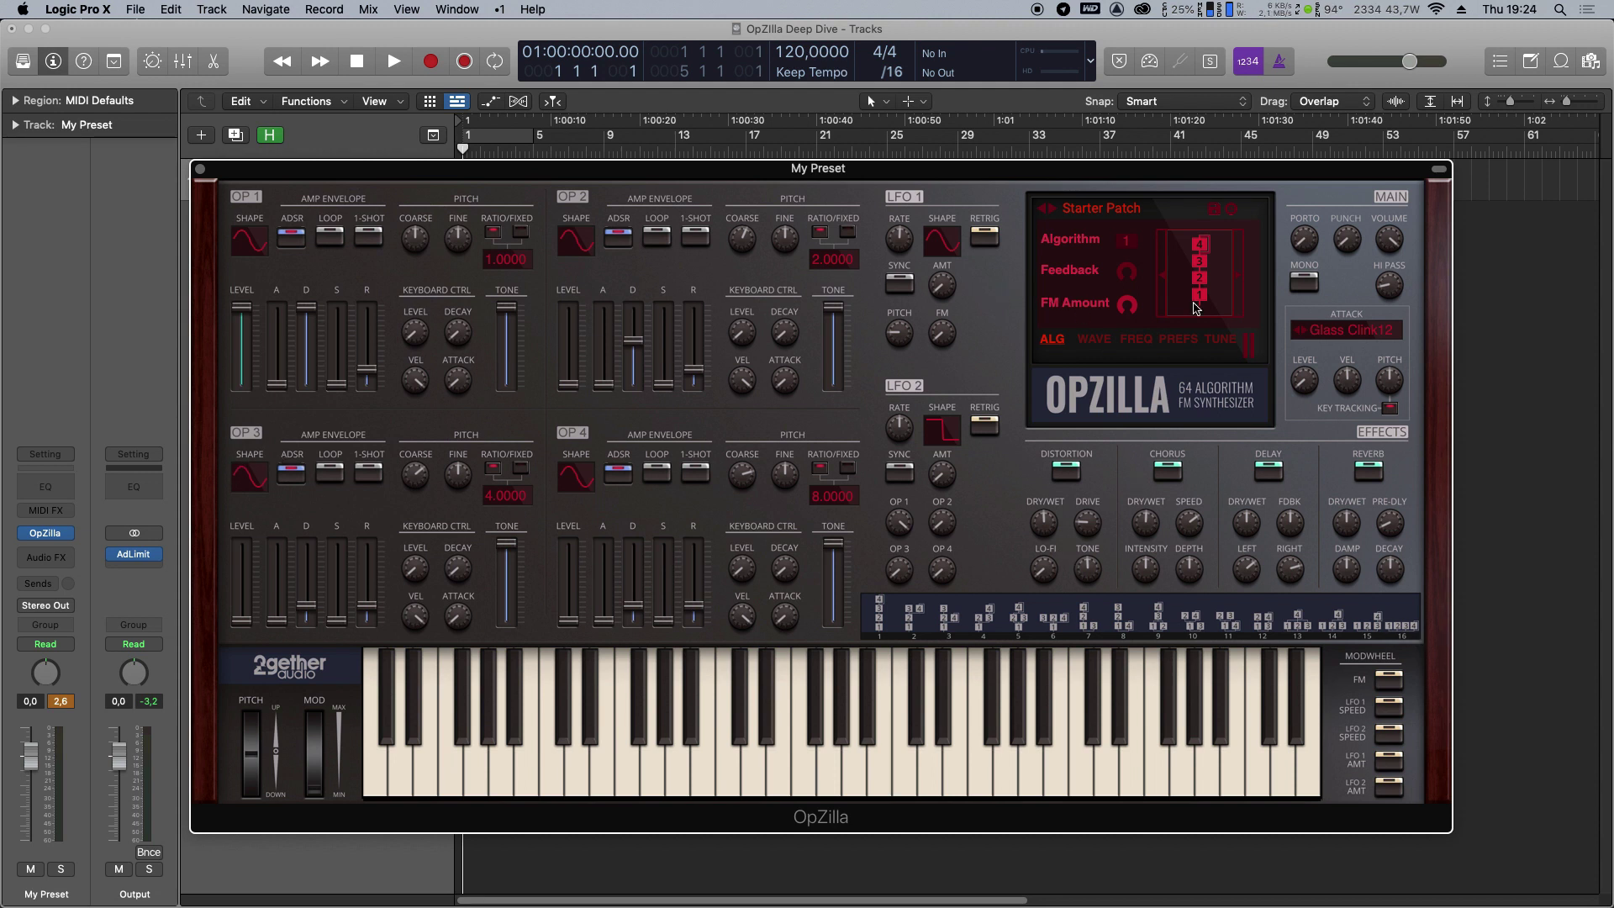
click(1126, 240)
click(1154, 480)
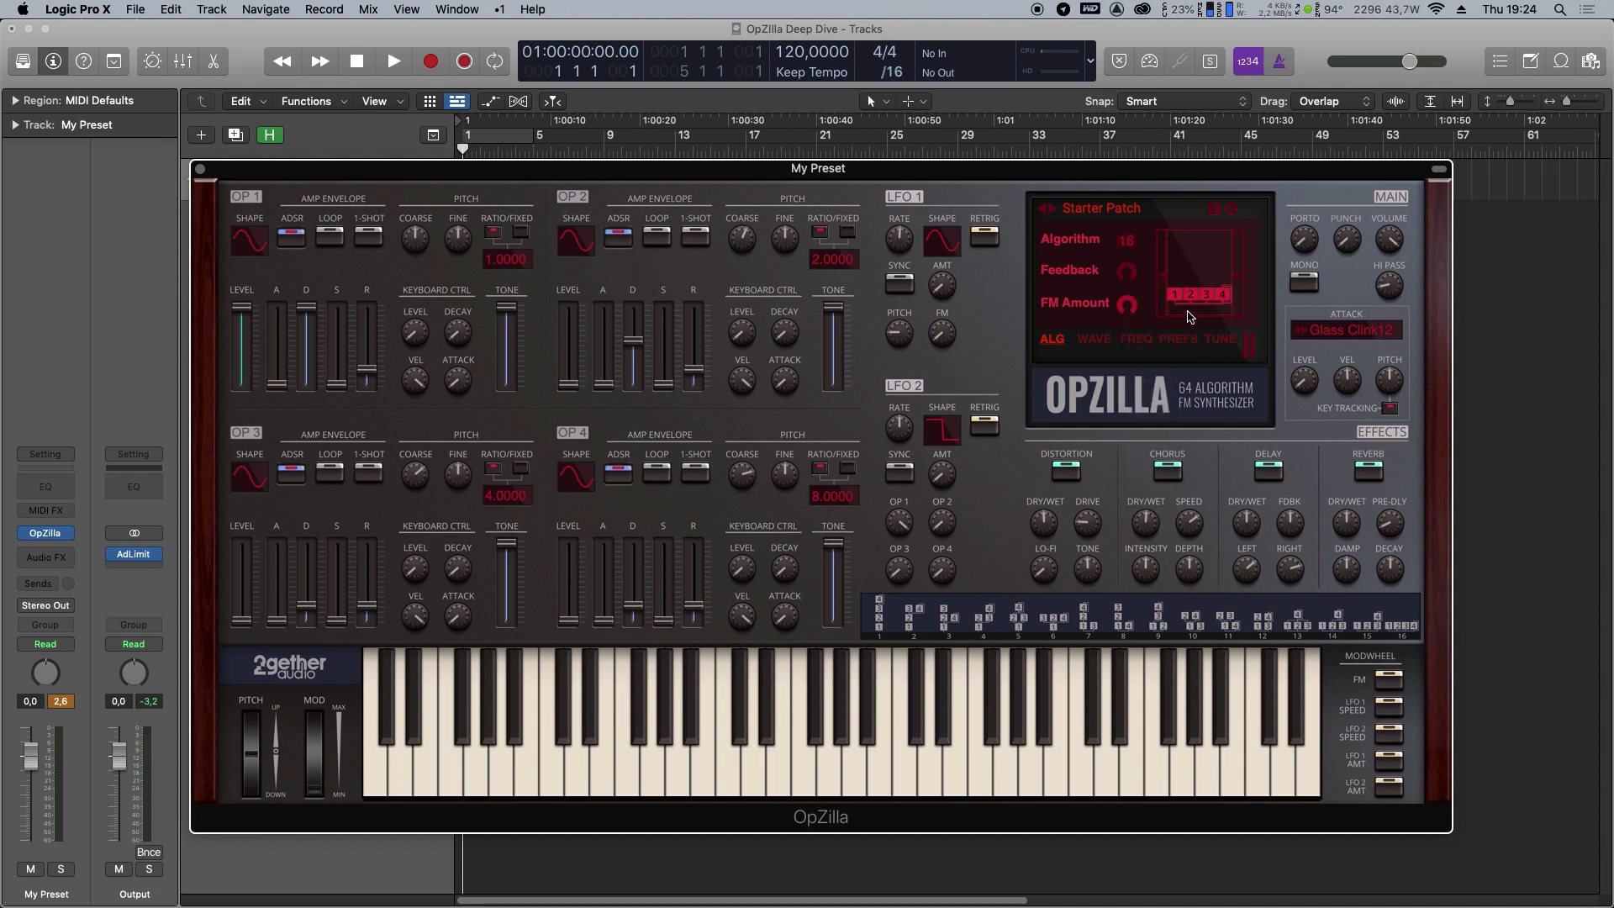
Try Shape5 and Shape10 on operator 1, and set its waveform back to the sine shape.
click(250, 239)
click(281, 317)
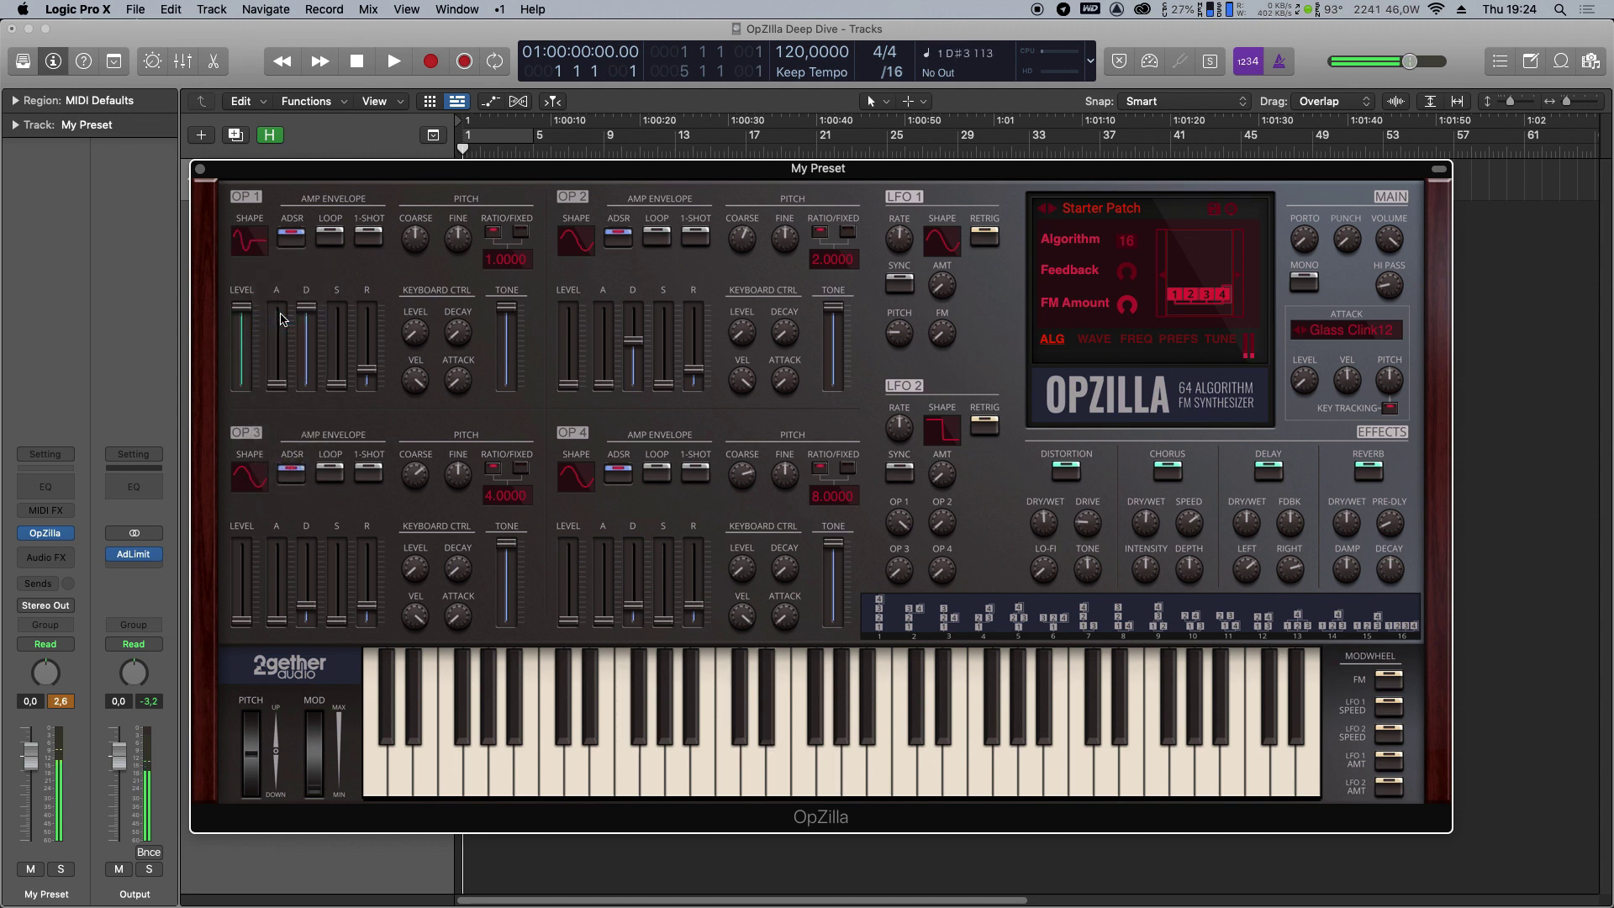
click(252, 246)
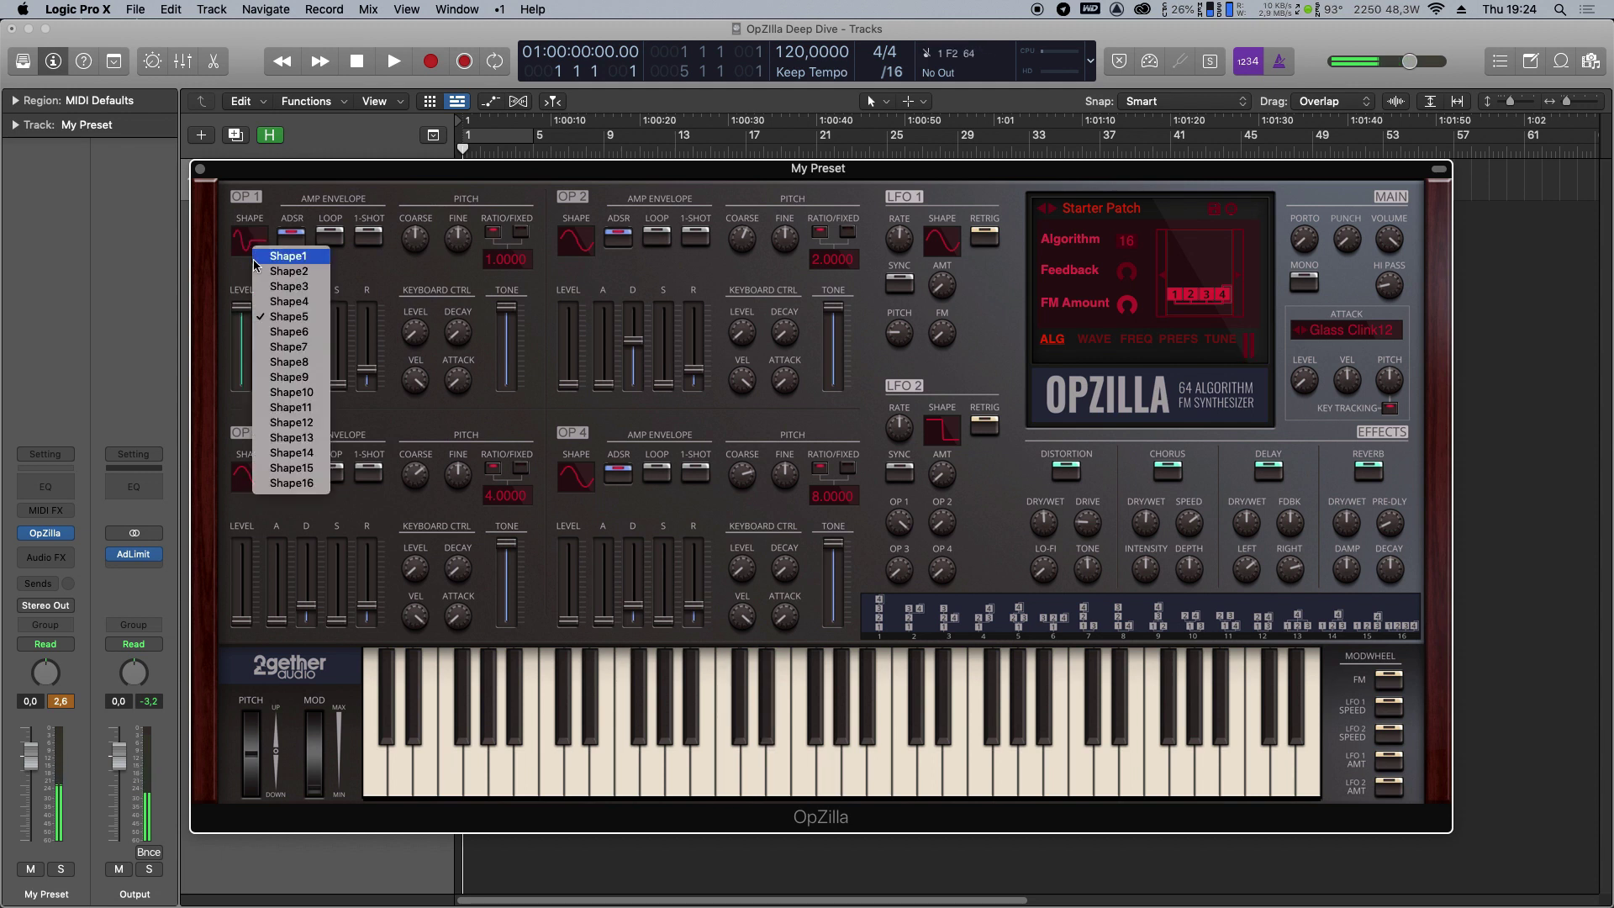
click(283, 389)
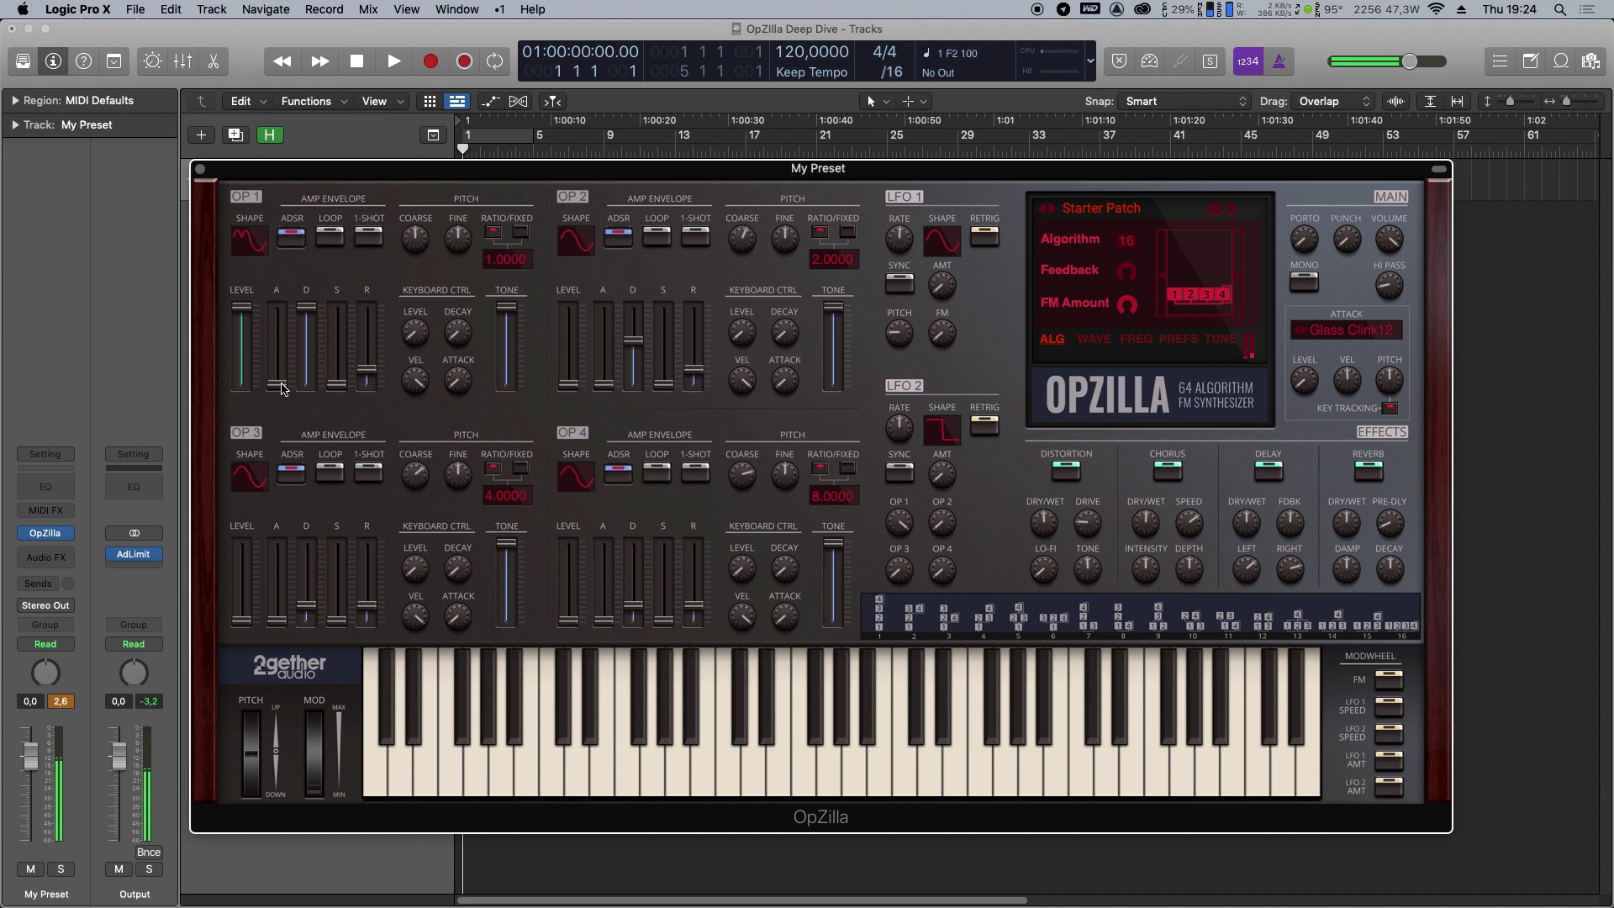
click(254, 245)
click(295, 276)
Lengthen operator 1's attack, shorten its decay, raise its sustain, and try the Loop and 1-Shot envelope modes before returning to ADSR.
mouse_move(283, 385)
drag(283, 384, 336, 361)
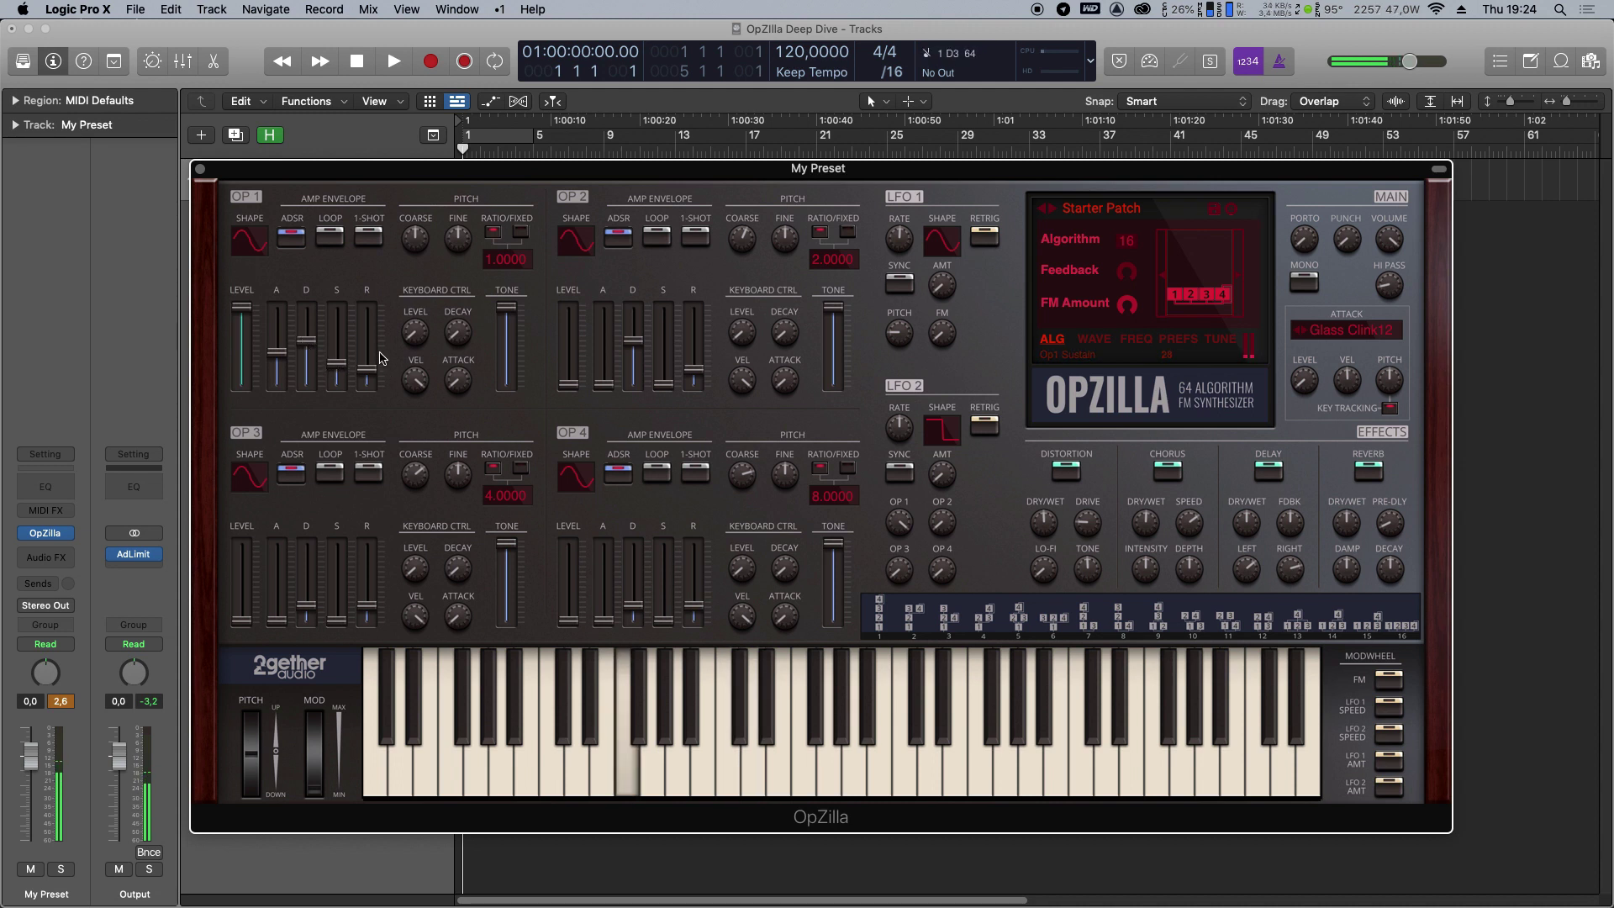
click(331, 239)
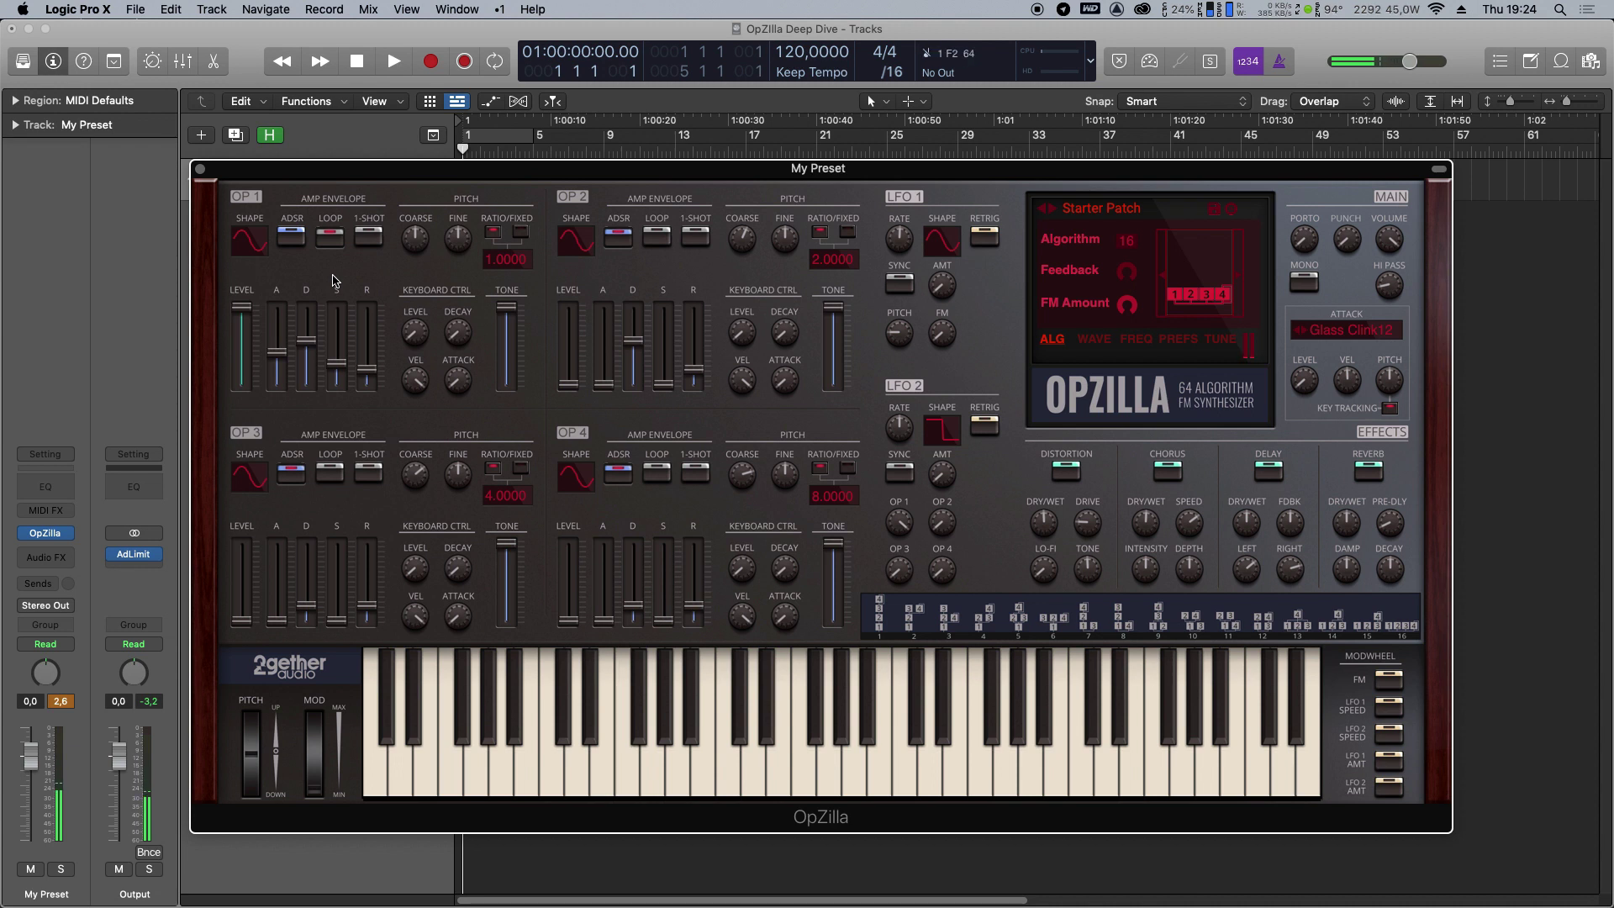
click(368, 242)
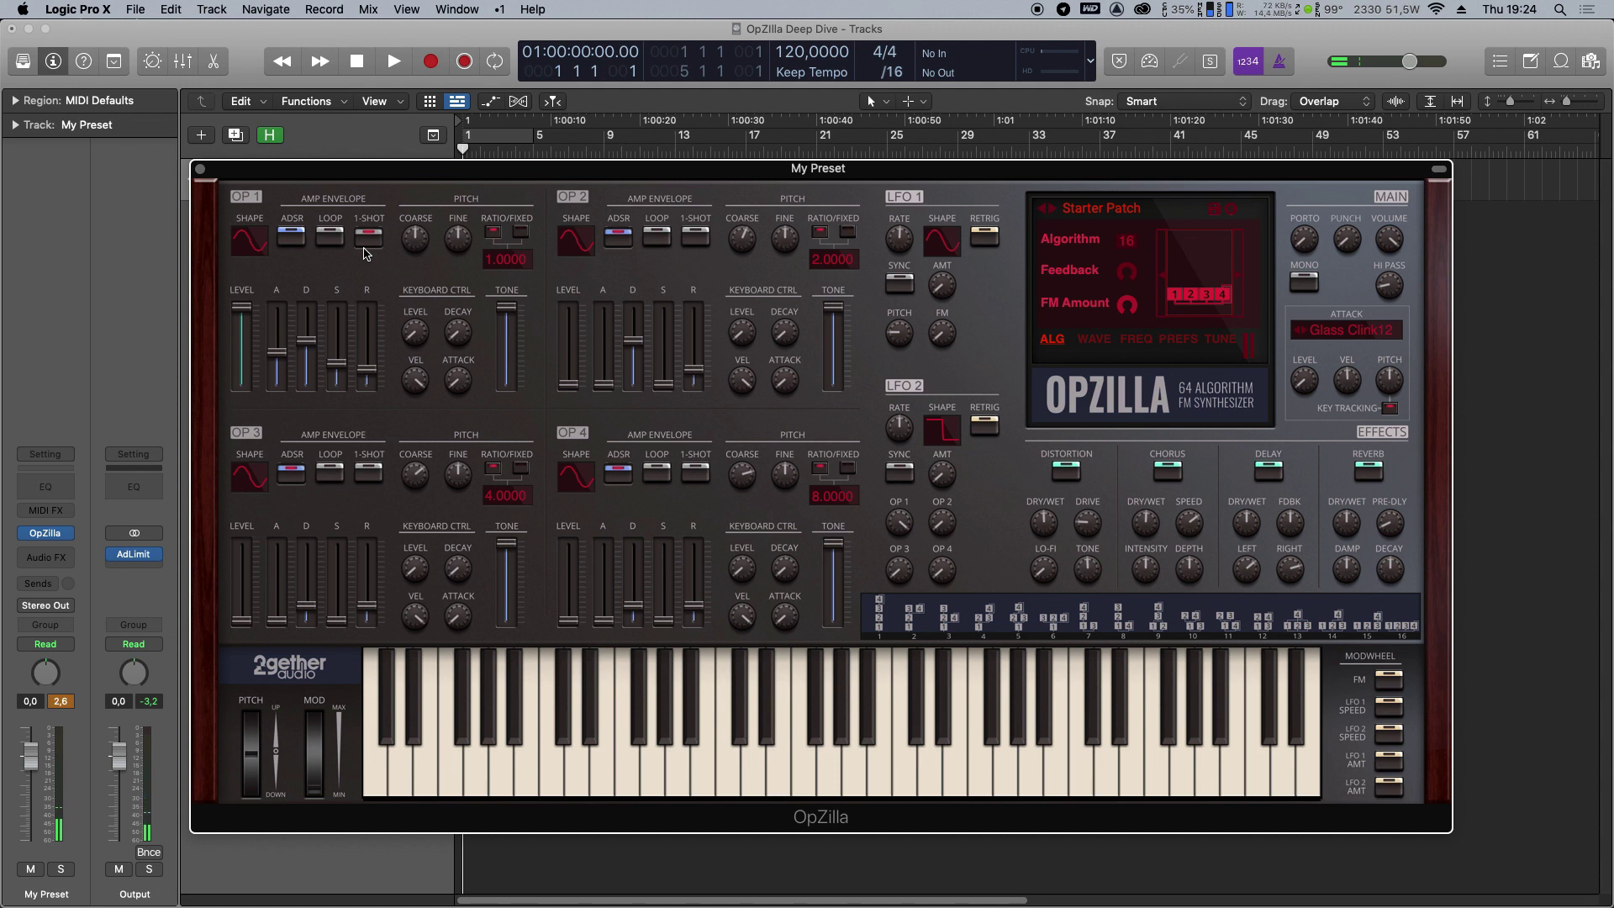
click(297, 232)
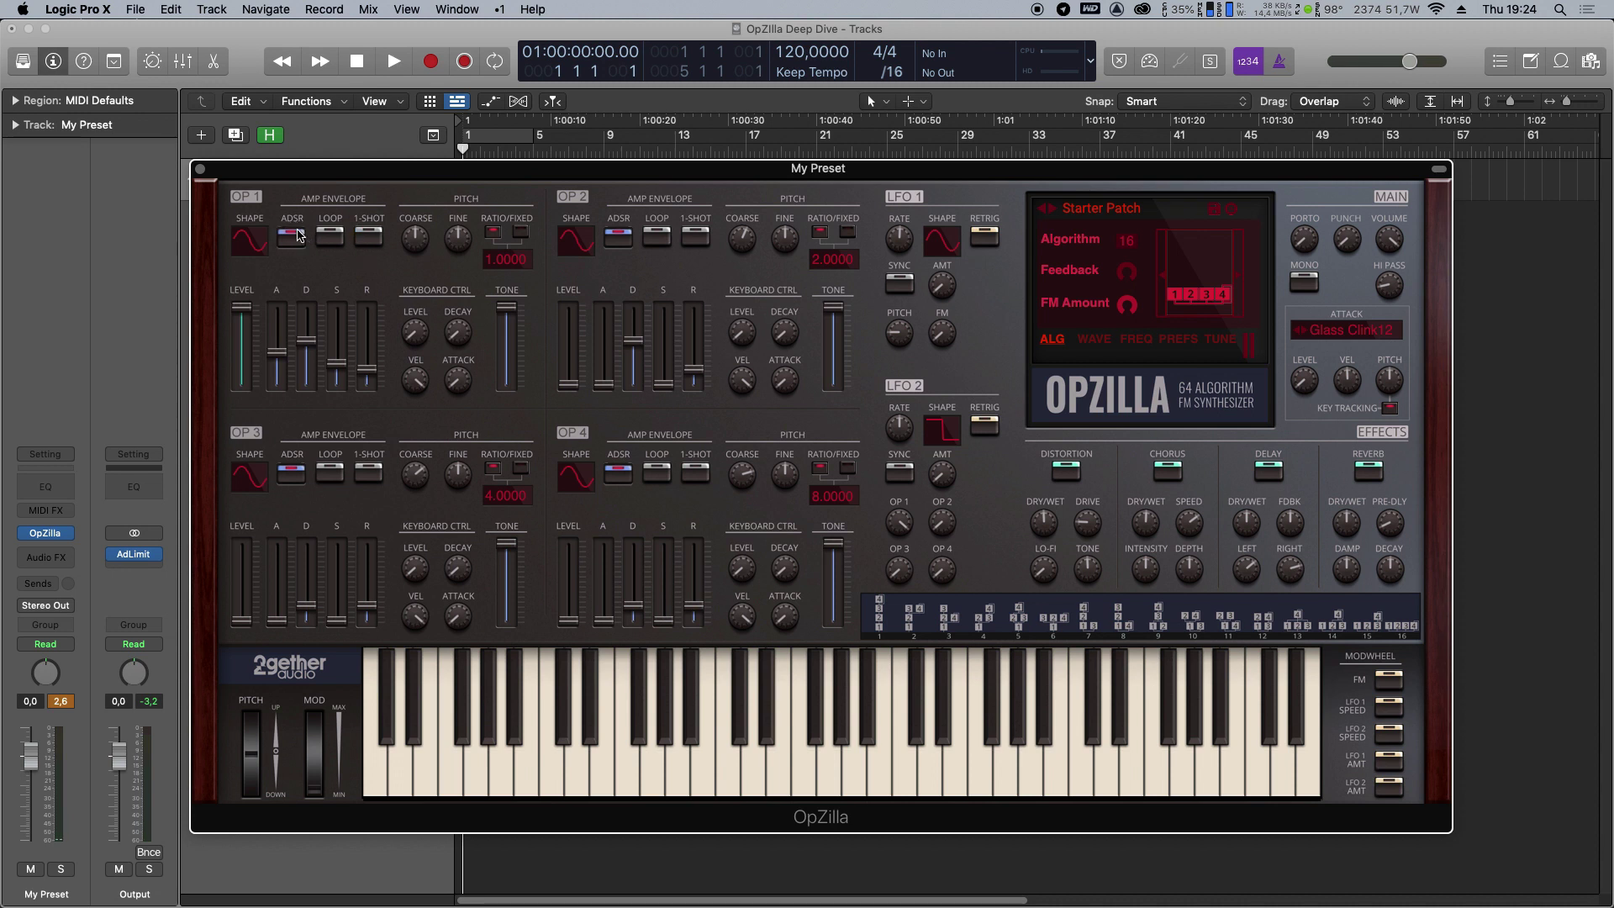
Vary operator 1's coarse and fine pitch and reset both to their defaults.
drag(415, 238, 459, 245)
alt+click(459, 241)
alt+click(413, 241)
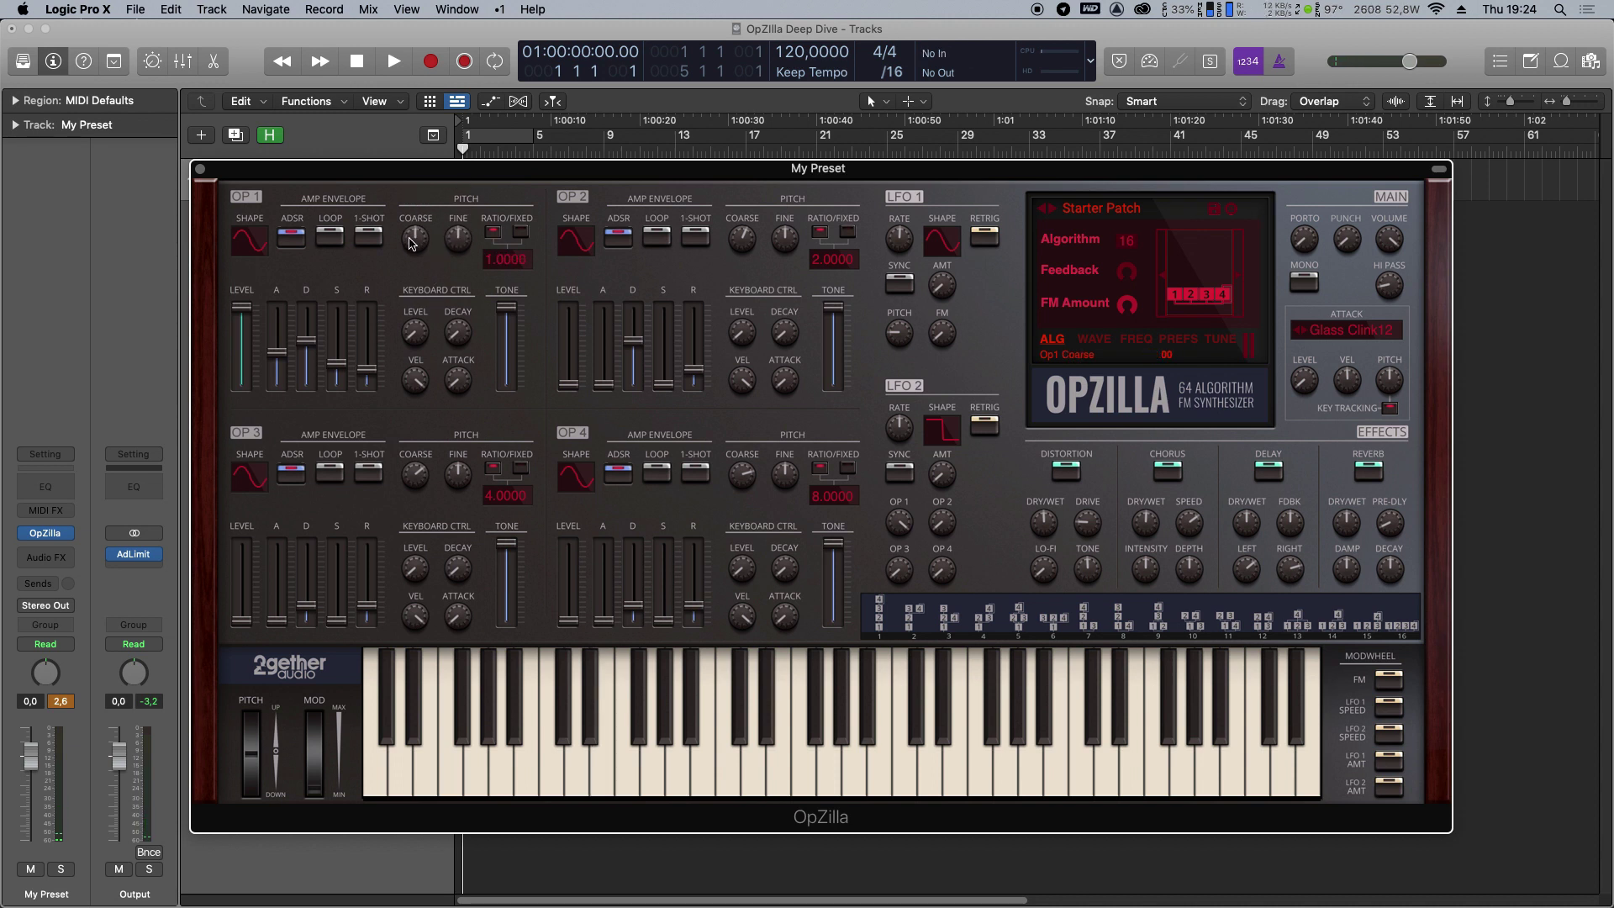
Reset operator 1's attack, decay and sustain to their default values.
alt+click(280, 386)
alt+click(308, 348)
alt+click(337, 362)
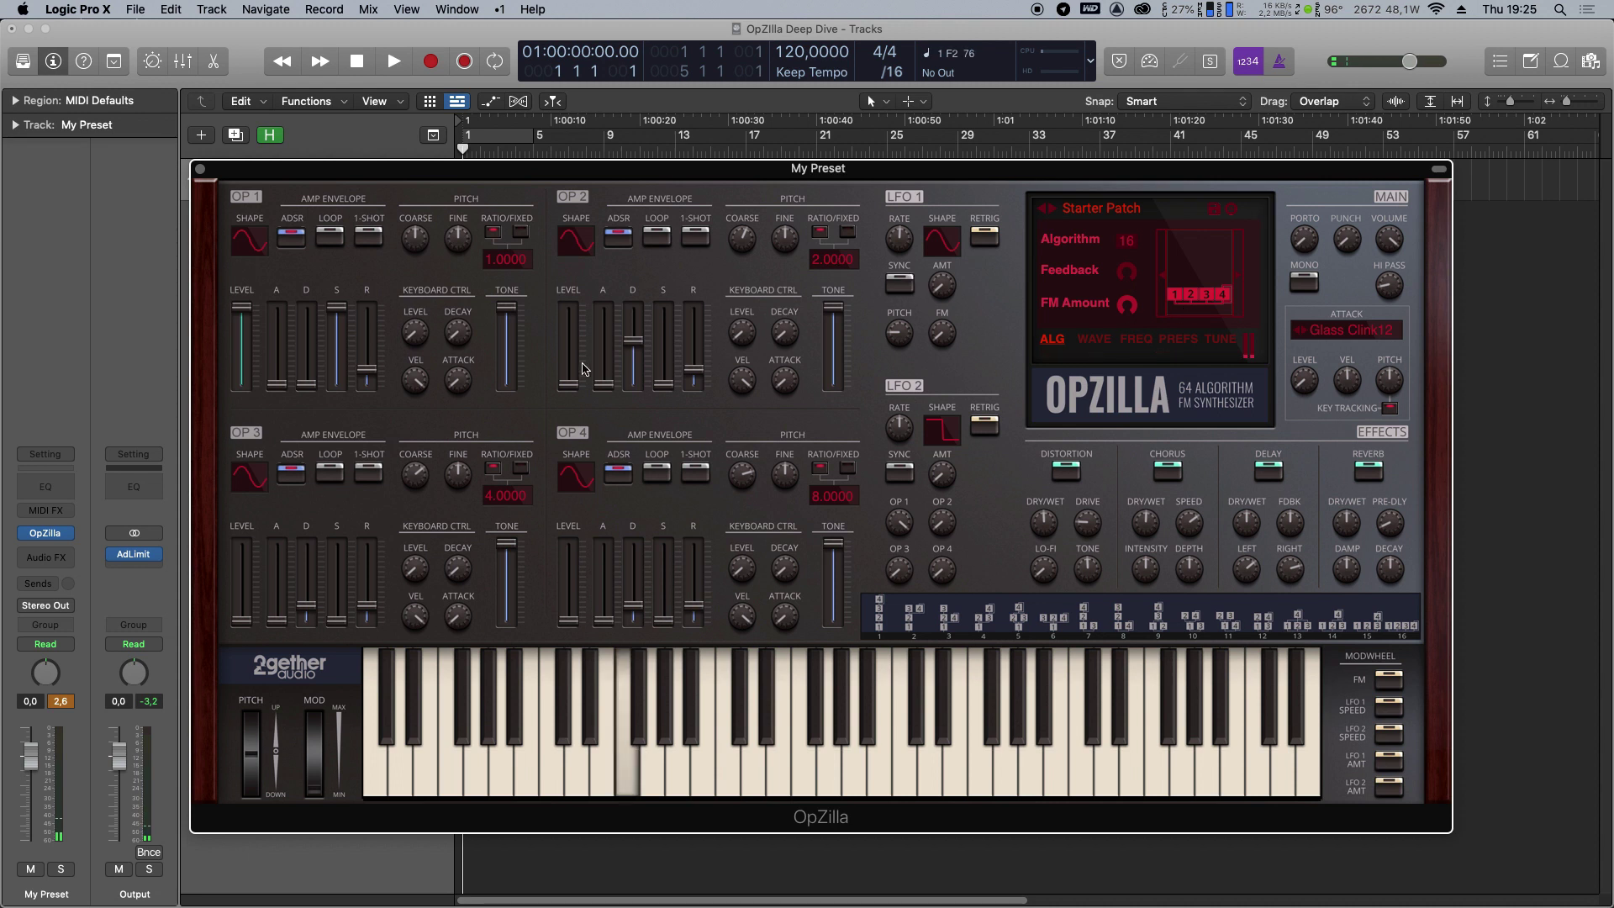
Raise the levels of operators 2, 3 and 4 and bring each one's sustain to full.
drag(568, 383, 574, 313)
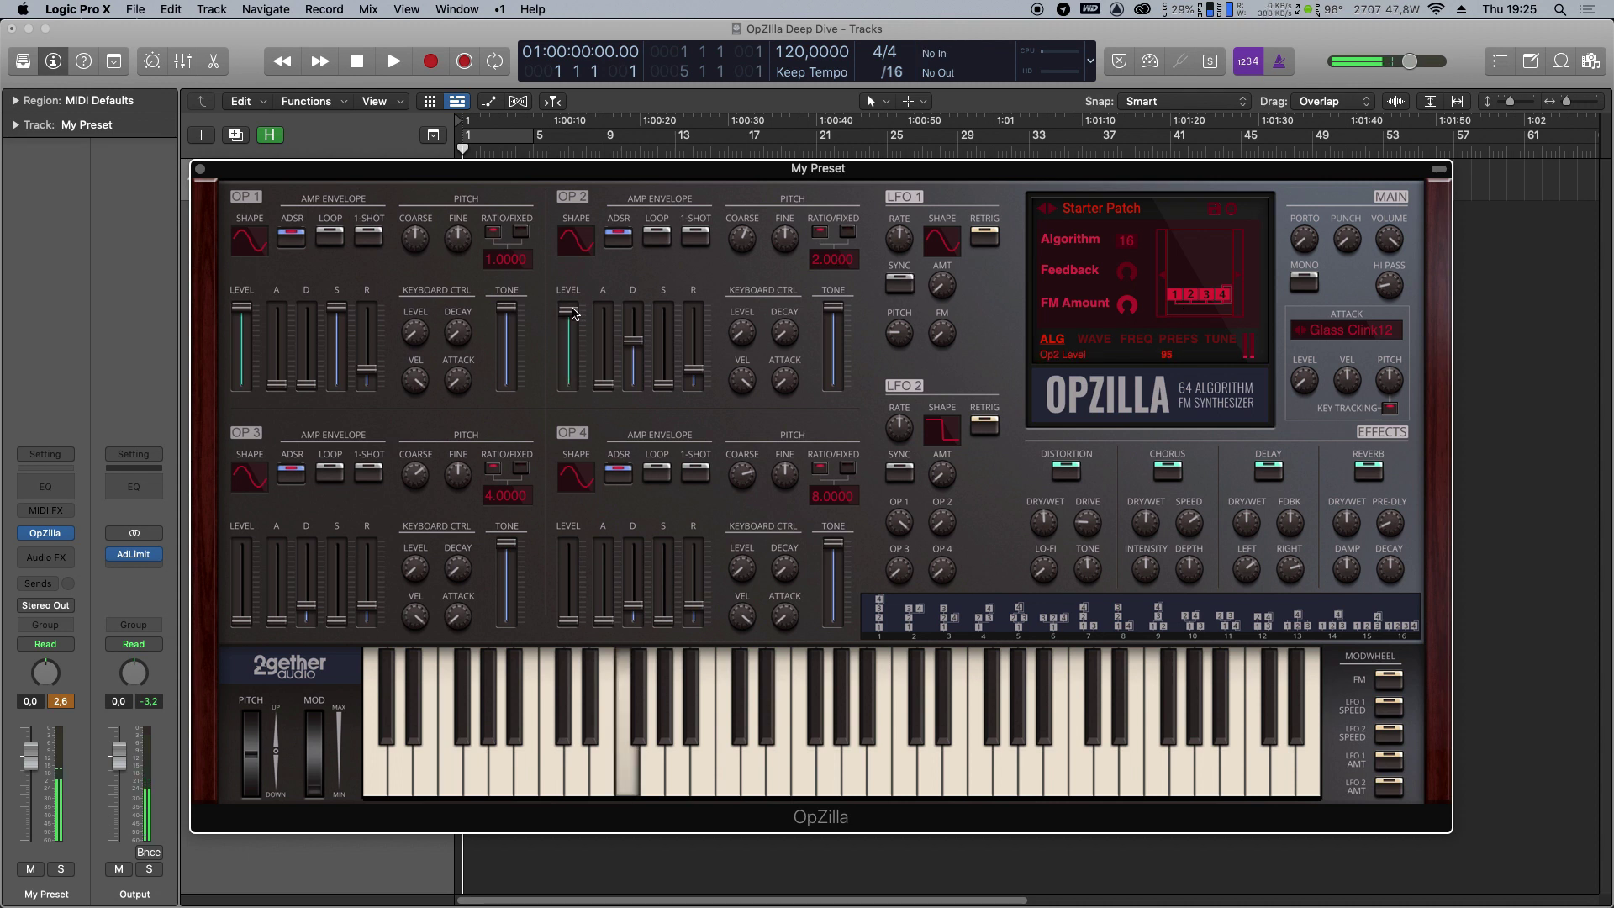
alt+click(663, 385)
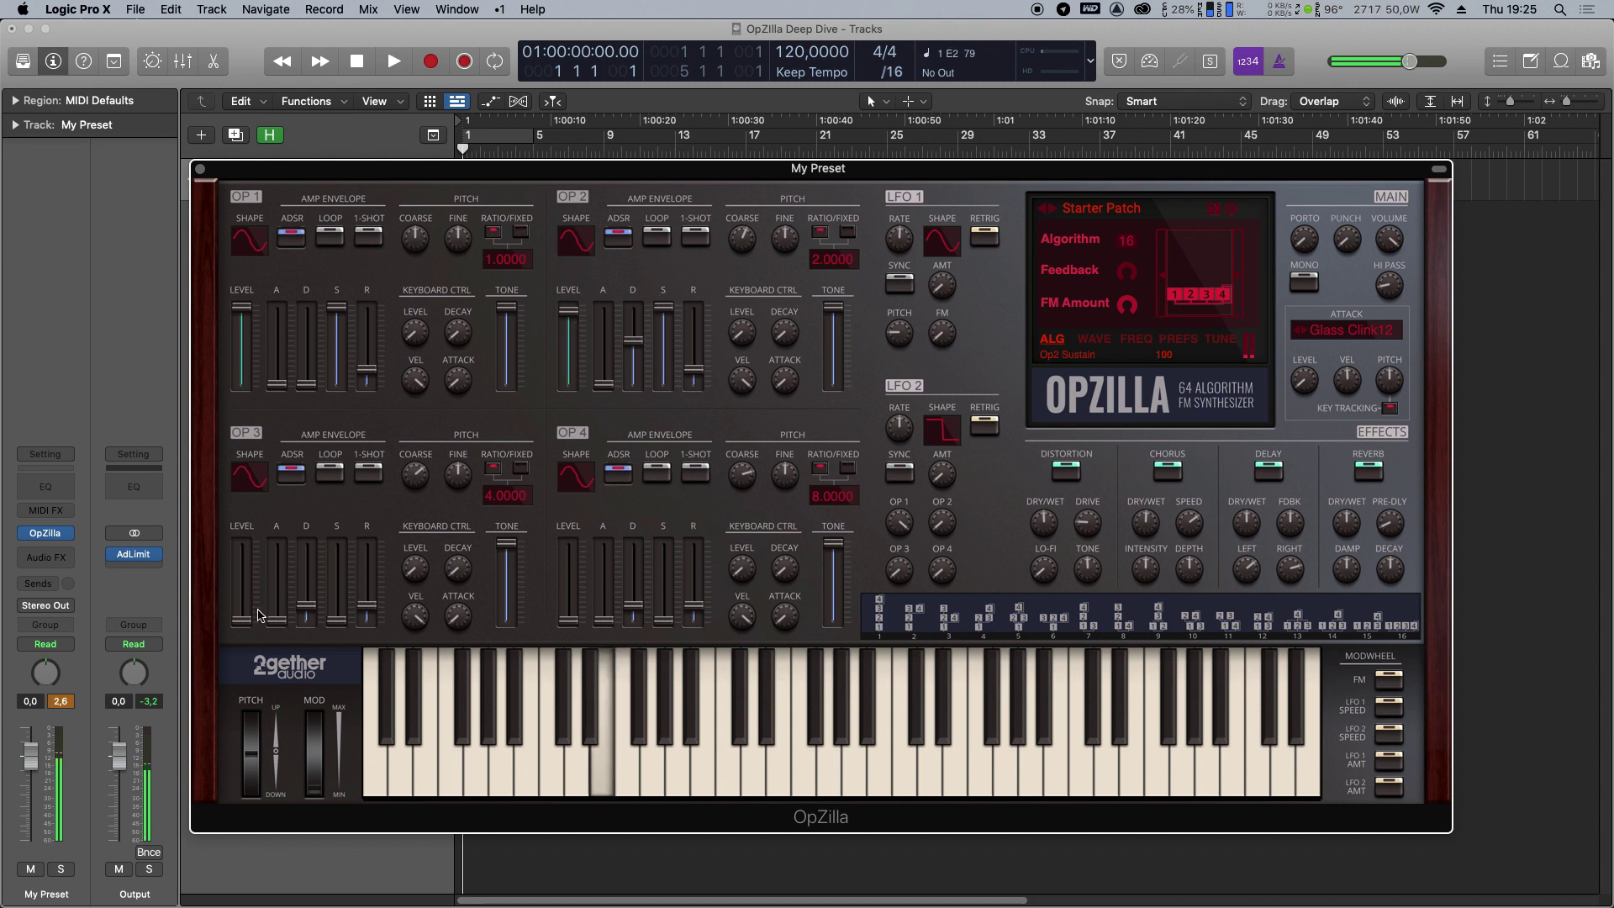
alt+click(337, 622)
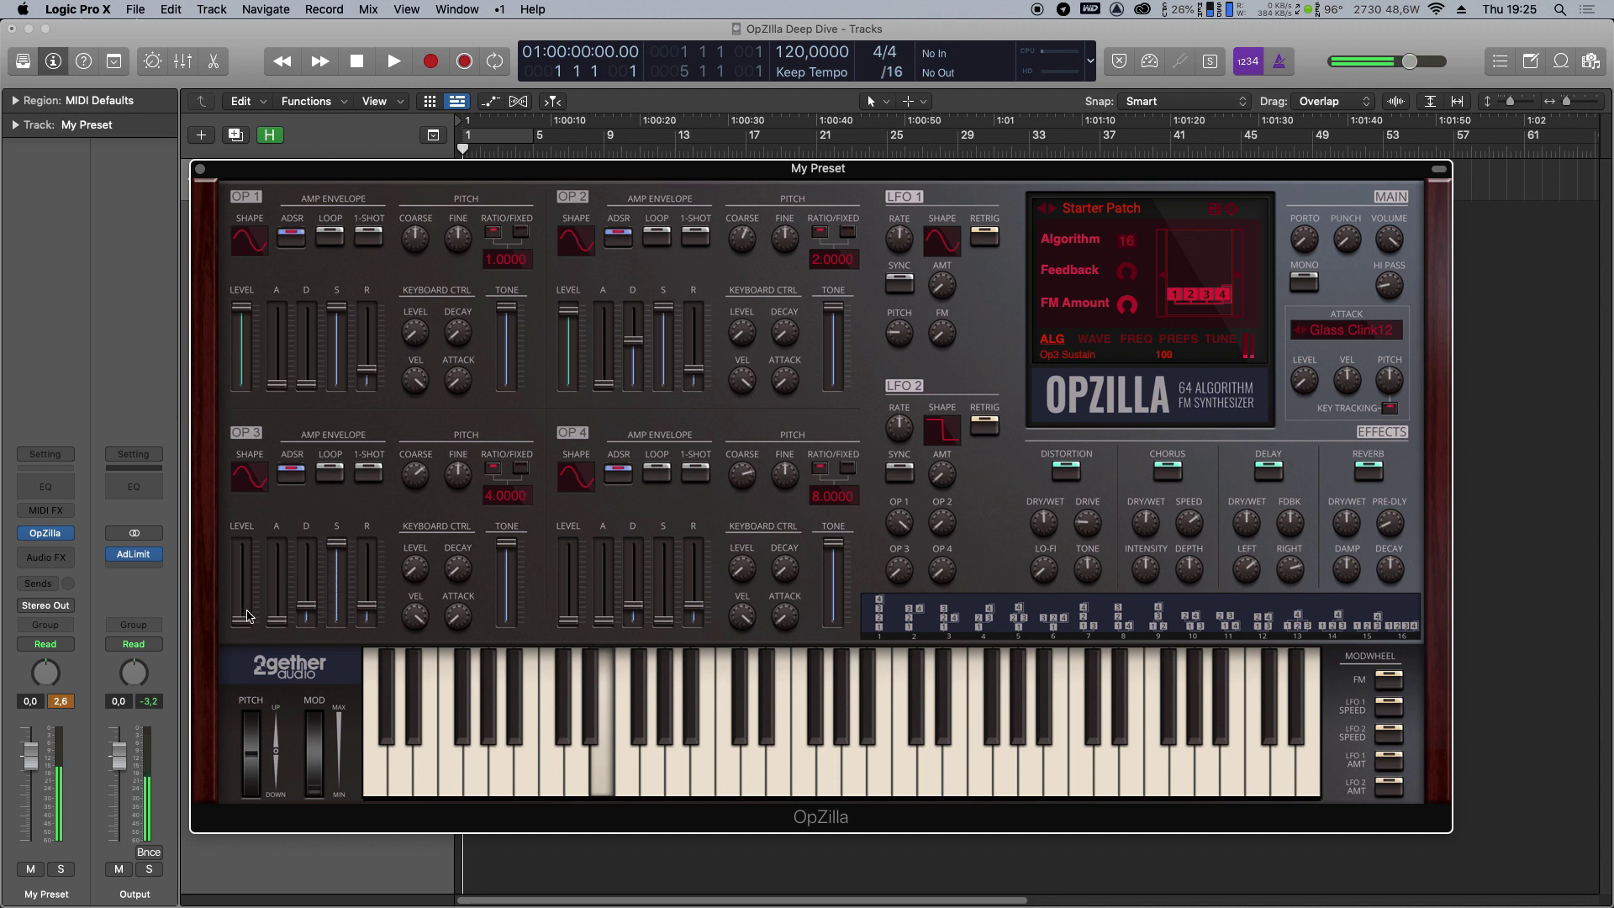
drag(247, 621, 242, 549)
drag(663, 622, 664, 543)
drag(560, 622, 578, 569)
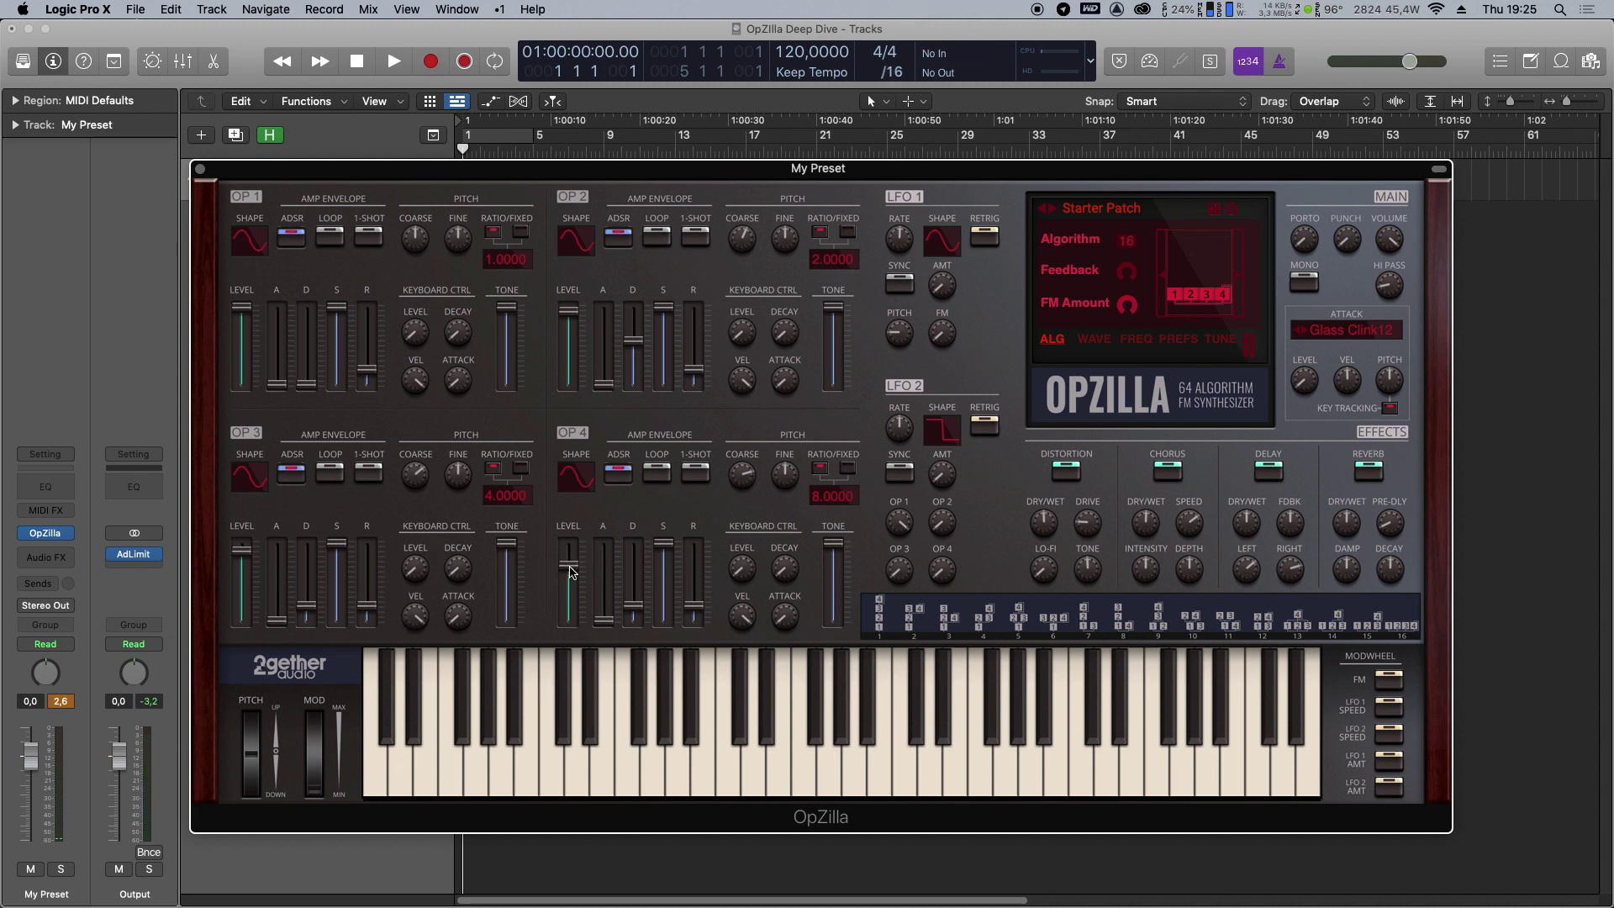
Lower the levels of operators 4, 3 and 2 to zero, leaving only operator 1 sounding.
drag(570, 571, 570, 622)
drag(241, 548, 245, 649)
drag(575, 316, 554, 433)
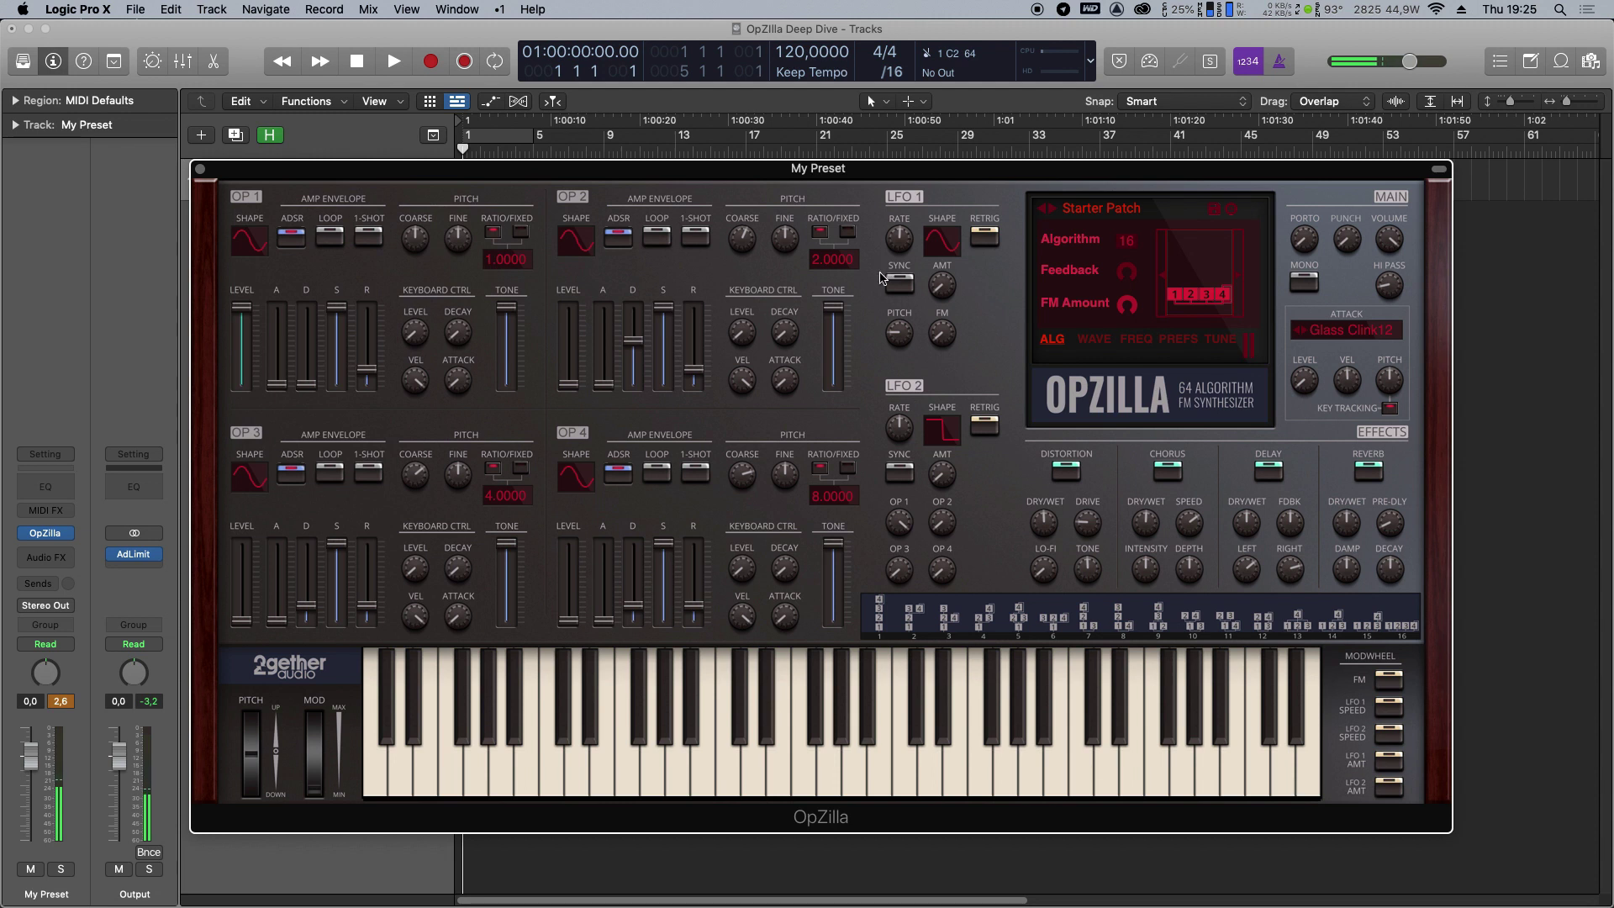
Try operator 1's frequency ratio at 4 and 8 and return it to 1.
drag(519, 267, 520, 240)
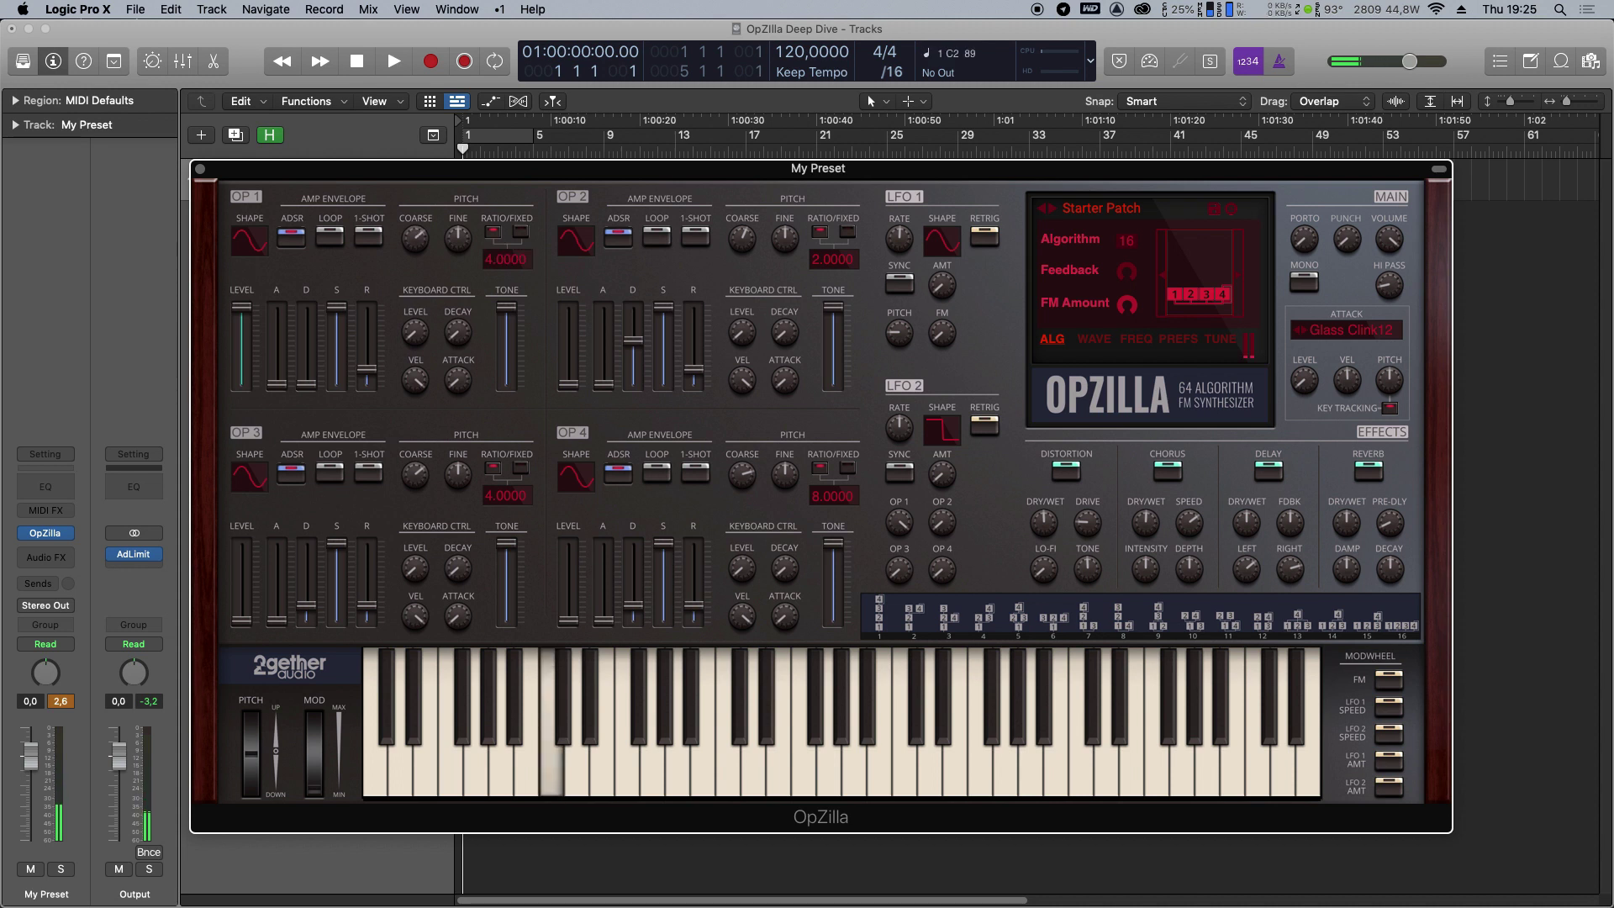
double_click(508, 252)
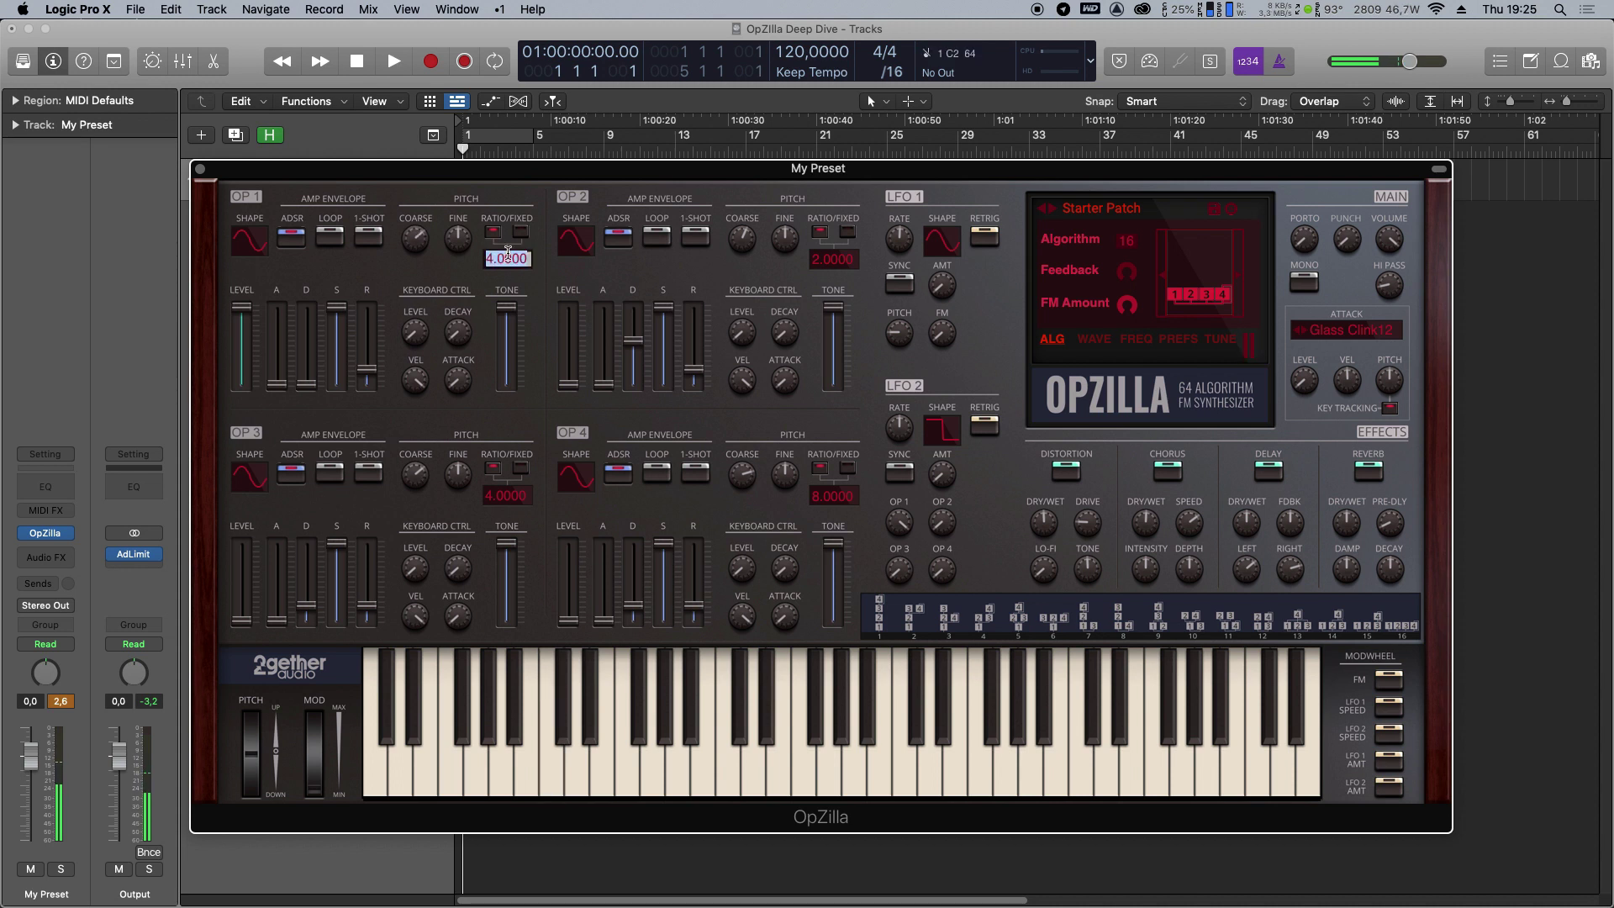
text(8)
key(Return)
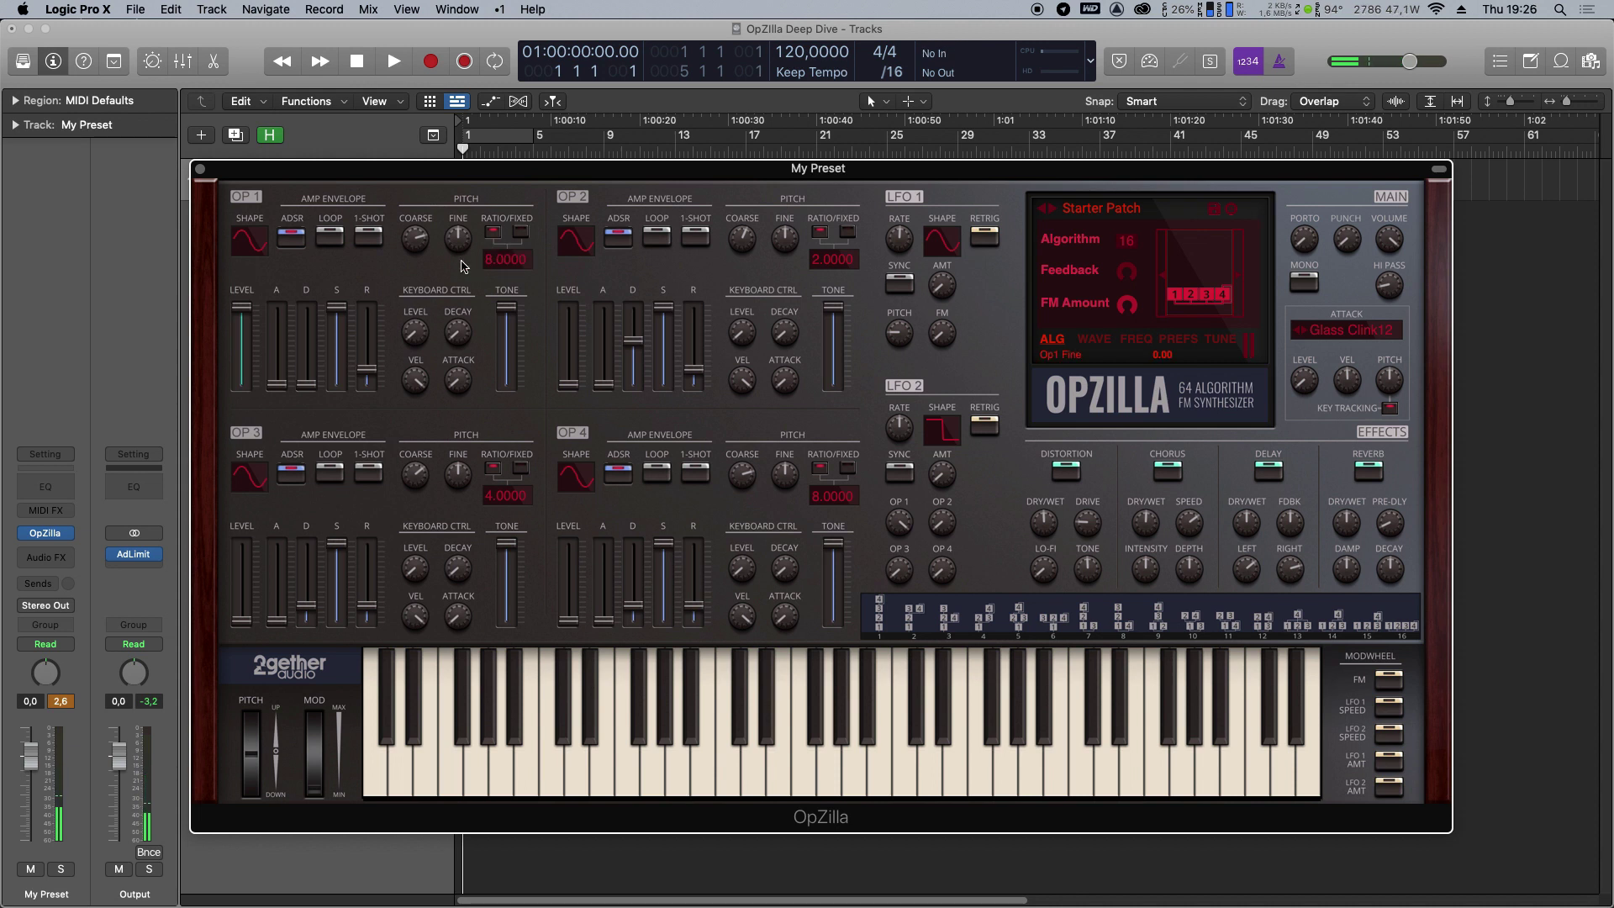
double_click(502, 259)
text(1)
key(Return)
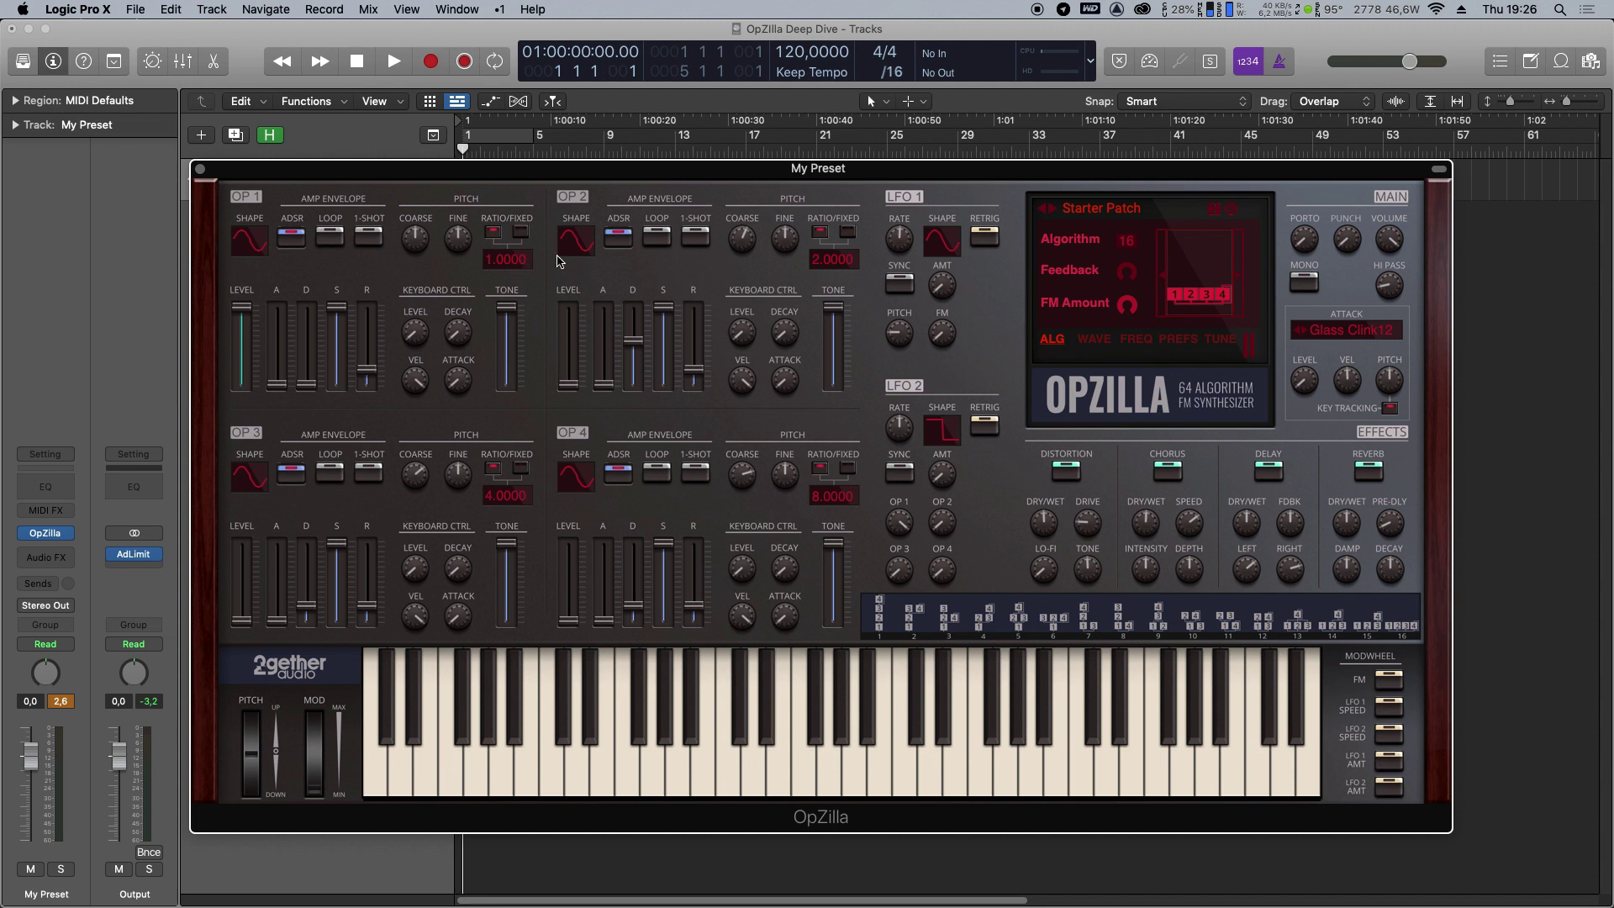
Switch operator 1's pitch to fixed frequency and try it at 120 Hz and 500 Hz.
mouse_move(568, 384)
mouse_down()
mouse_move(579, 338)
mouse_move(577, 406)
mouse_up()
click(521, 238)
double_click(510, 260)
text(120)
key(Return)
double_click(505, 259)
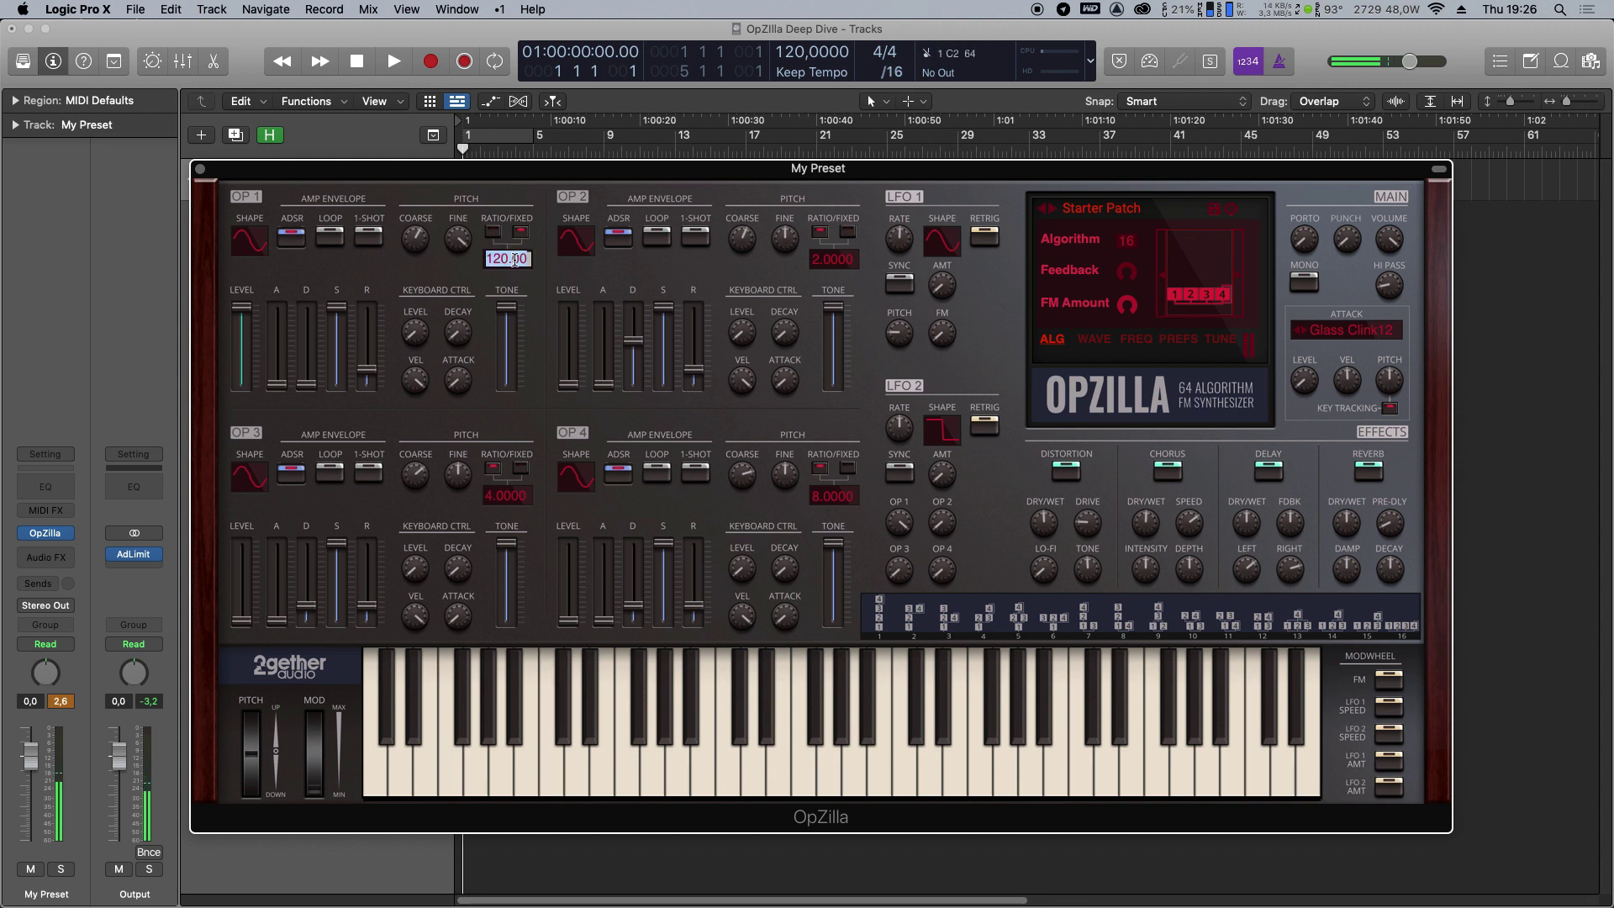
text(500)
key(Return)
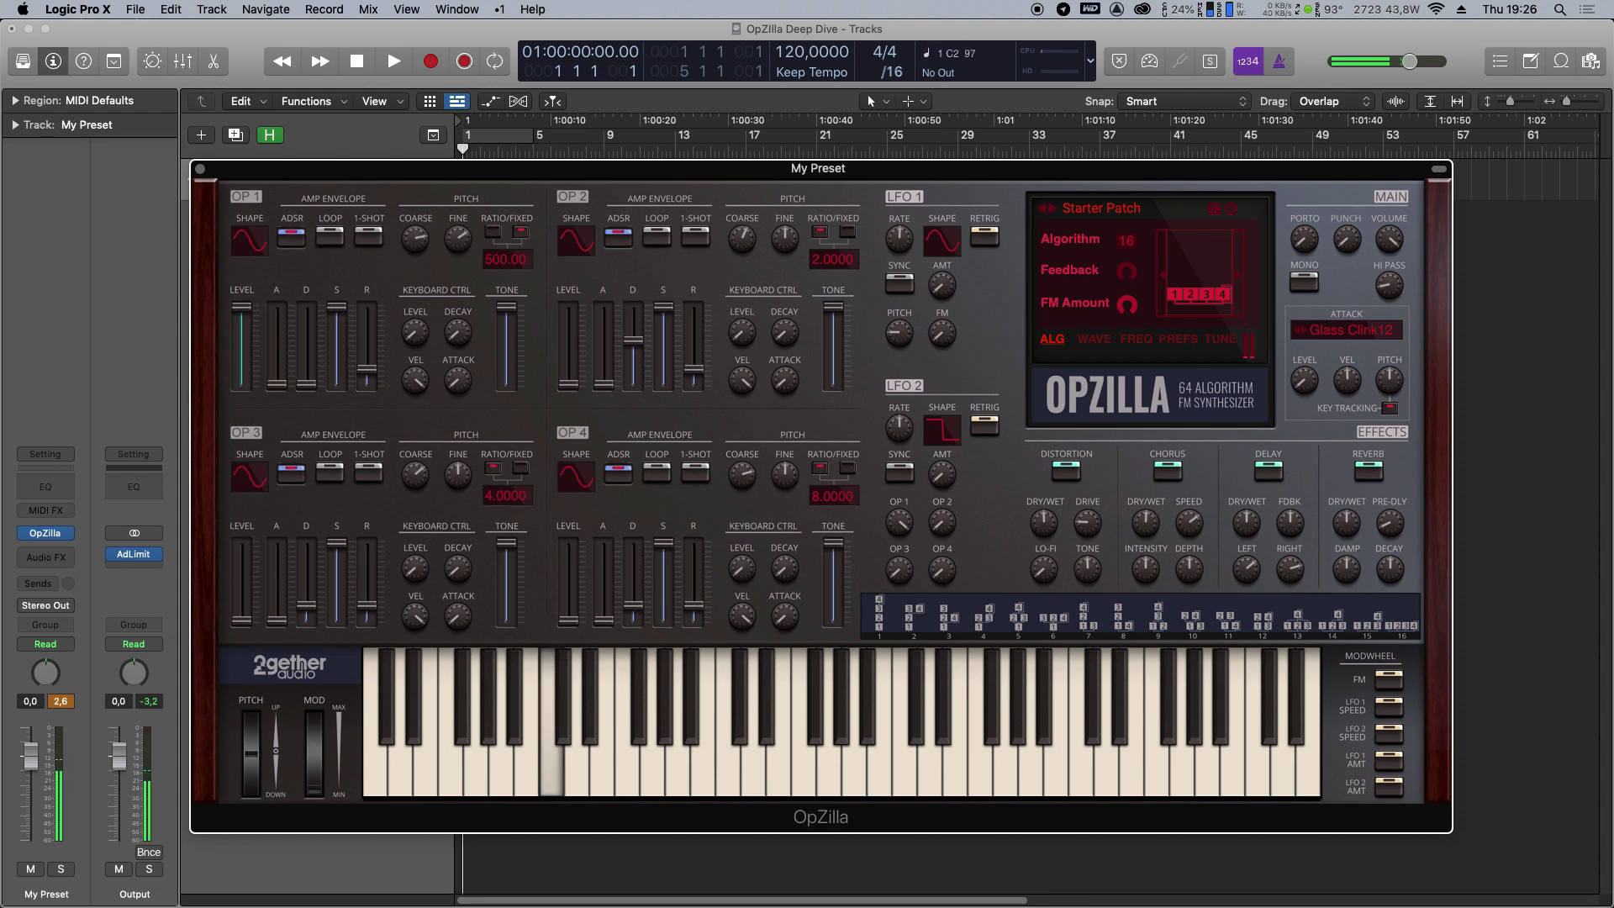
Try operator 1's fixed frequency at 1200 Hz and return its pitch to ratio mode at 1.
double_click(505, 260)
text(1200)
key(Return)
click(497, 235)
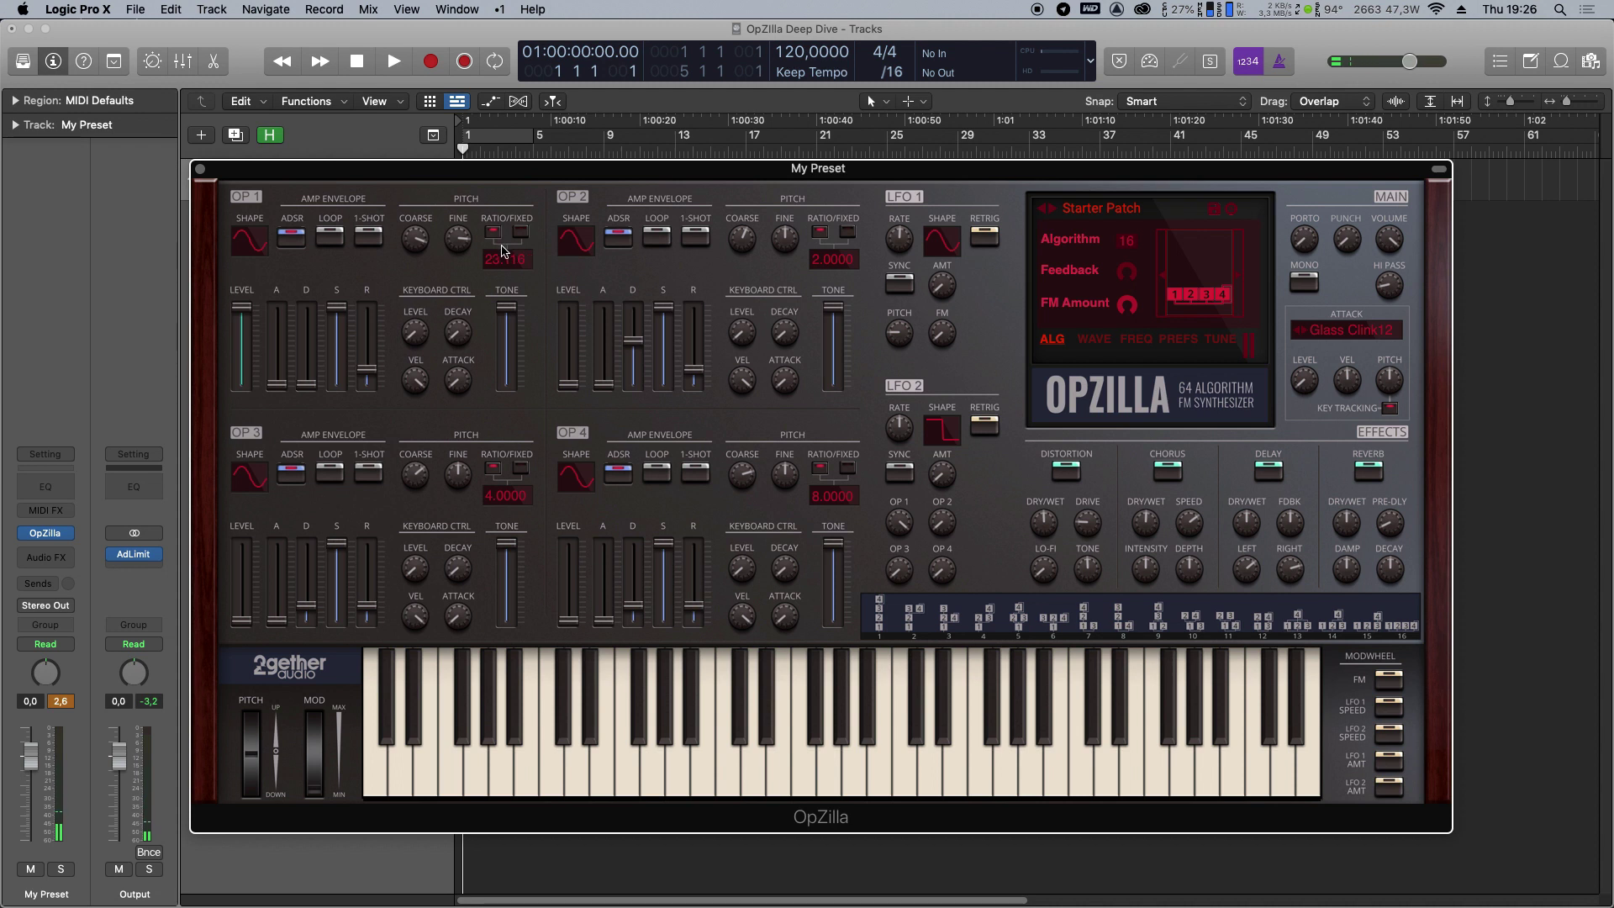
double_click(504, 254)
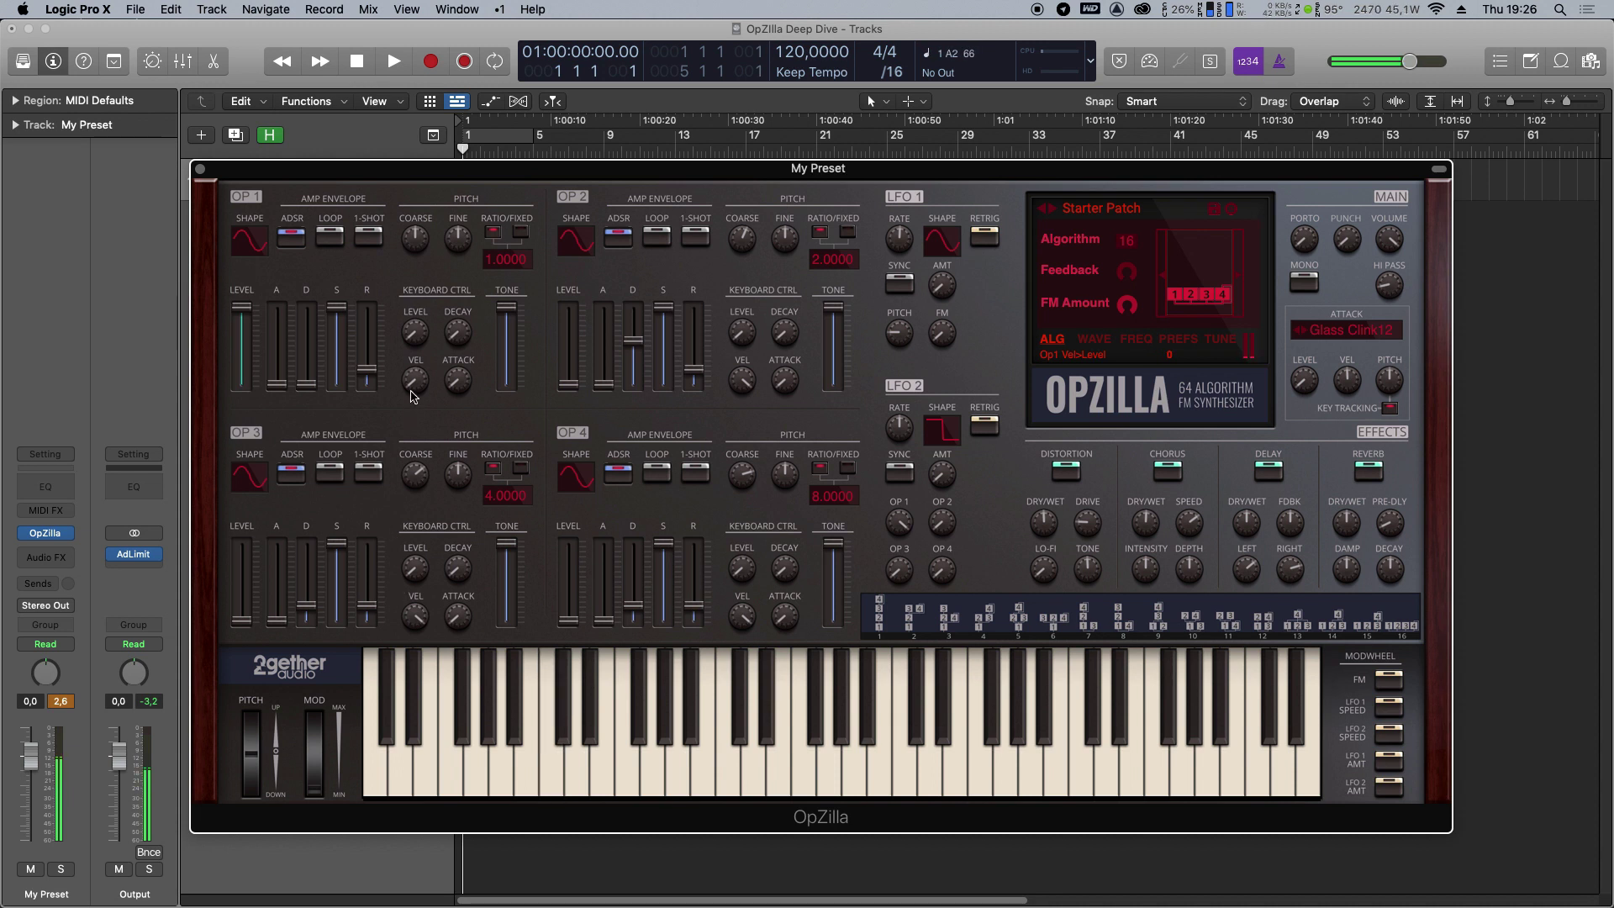
Raise operator 1's keyboard velocity and attack controls and return both to their minimum.
drag(412, 395, 436, 207)
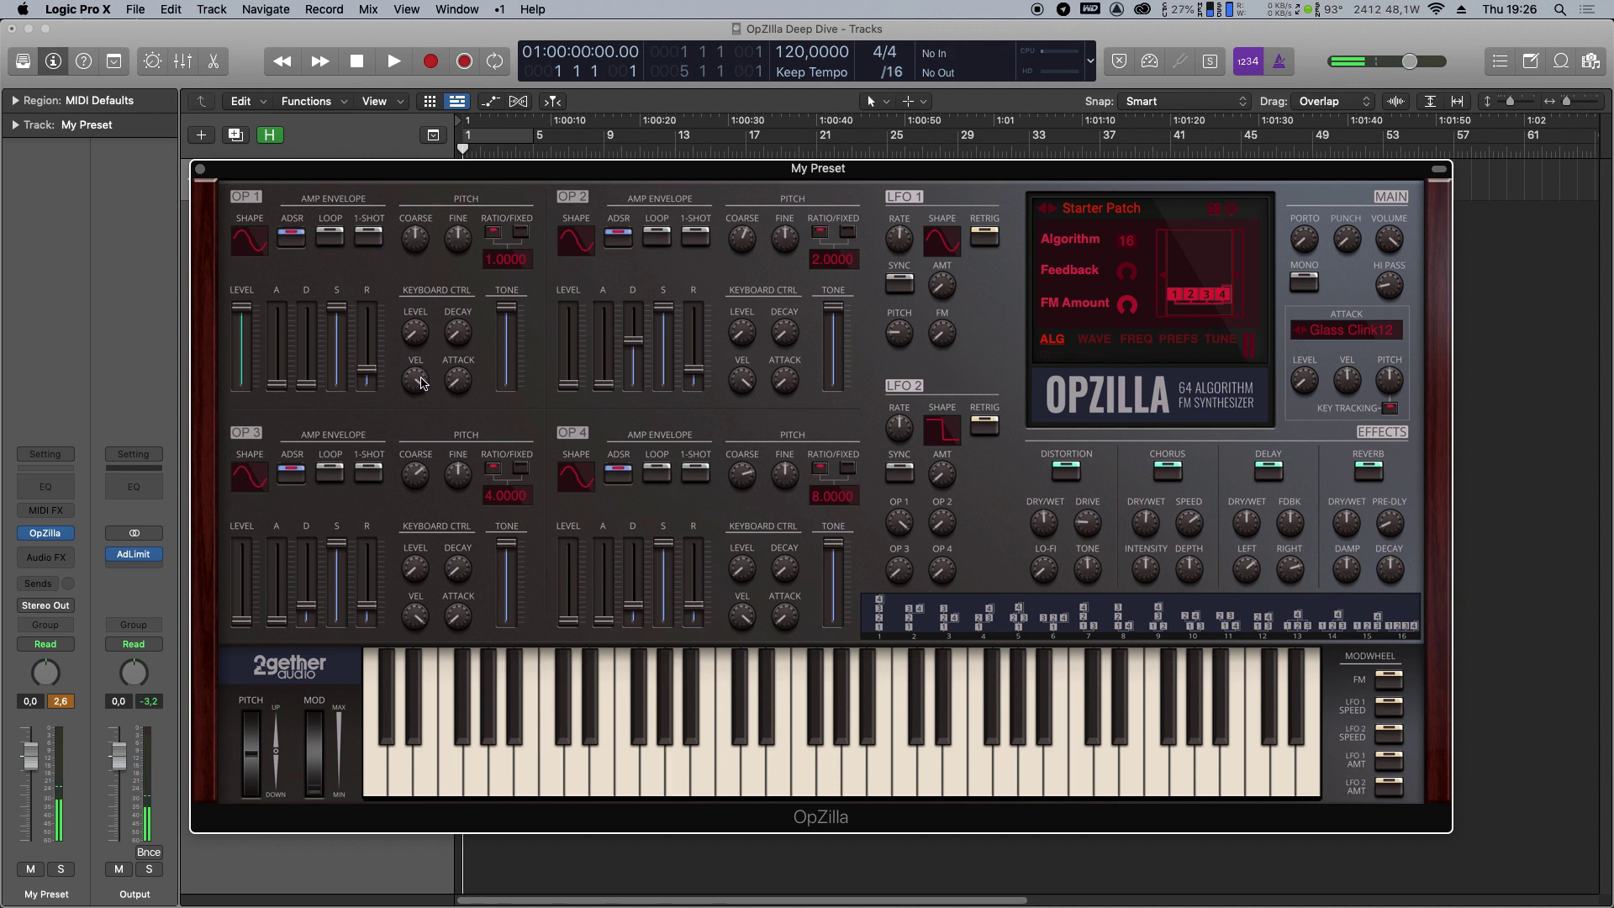
drag(458, 381, 480, 296)
drag(418, 385, 410, 525)
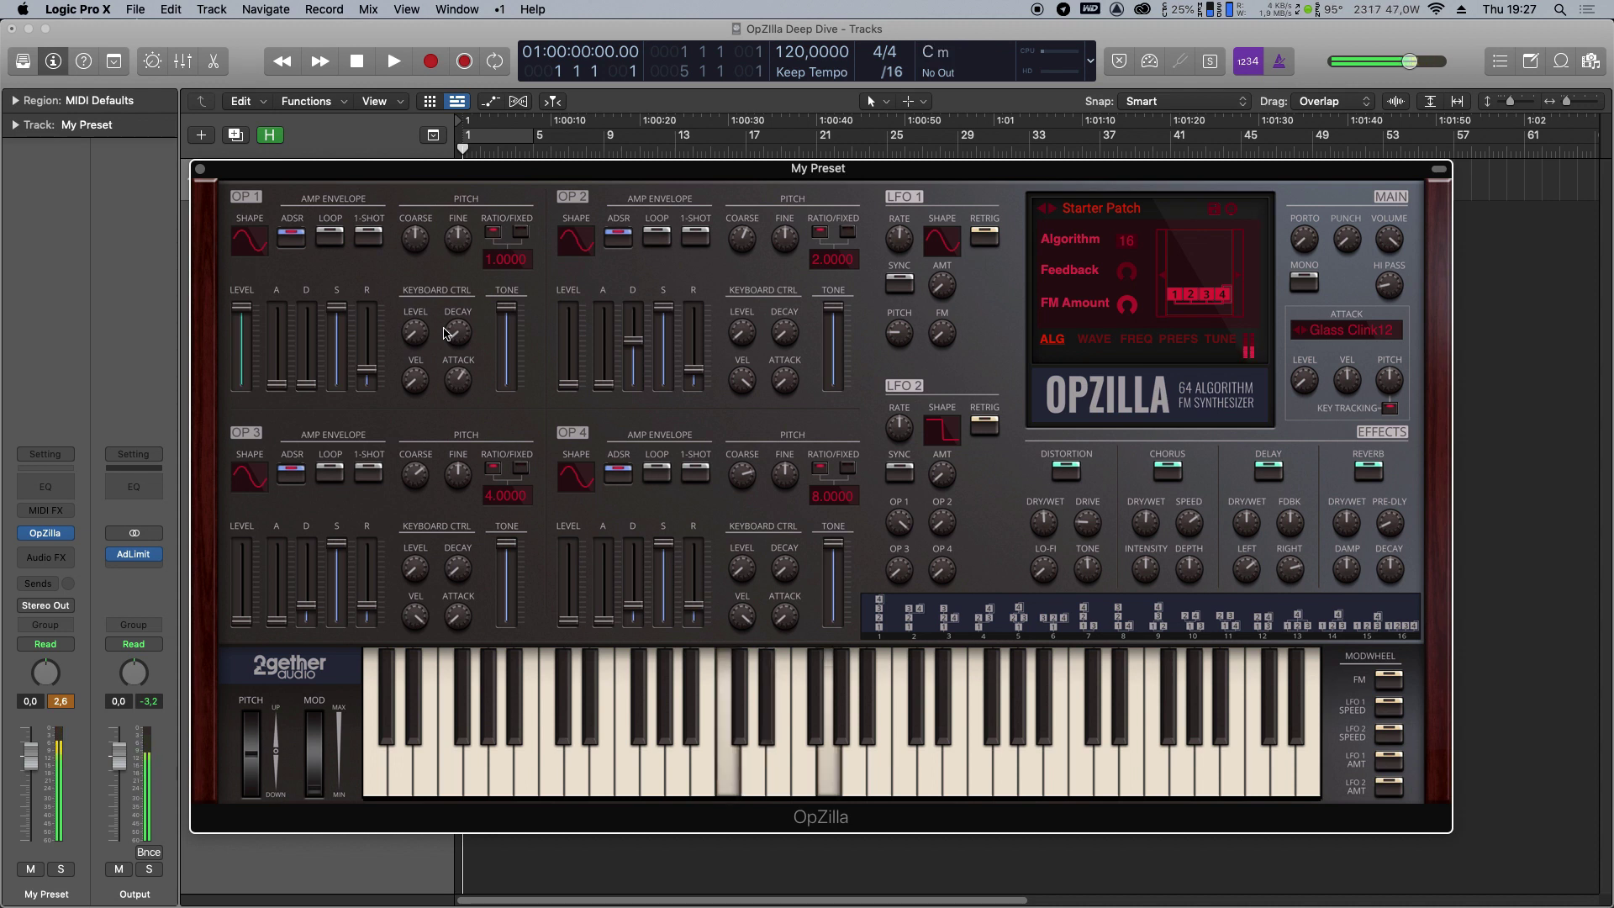
click(455, 382)
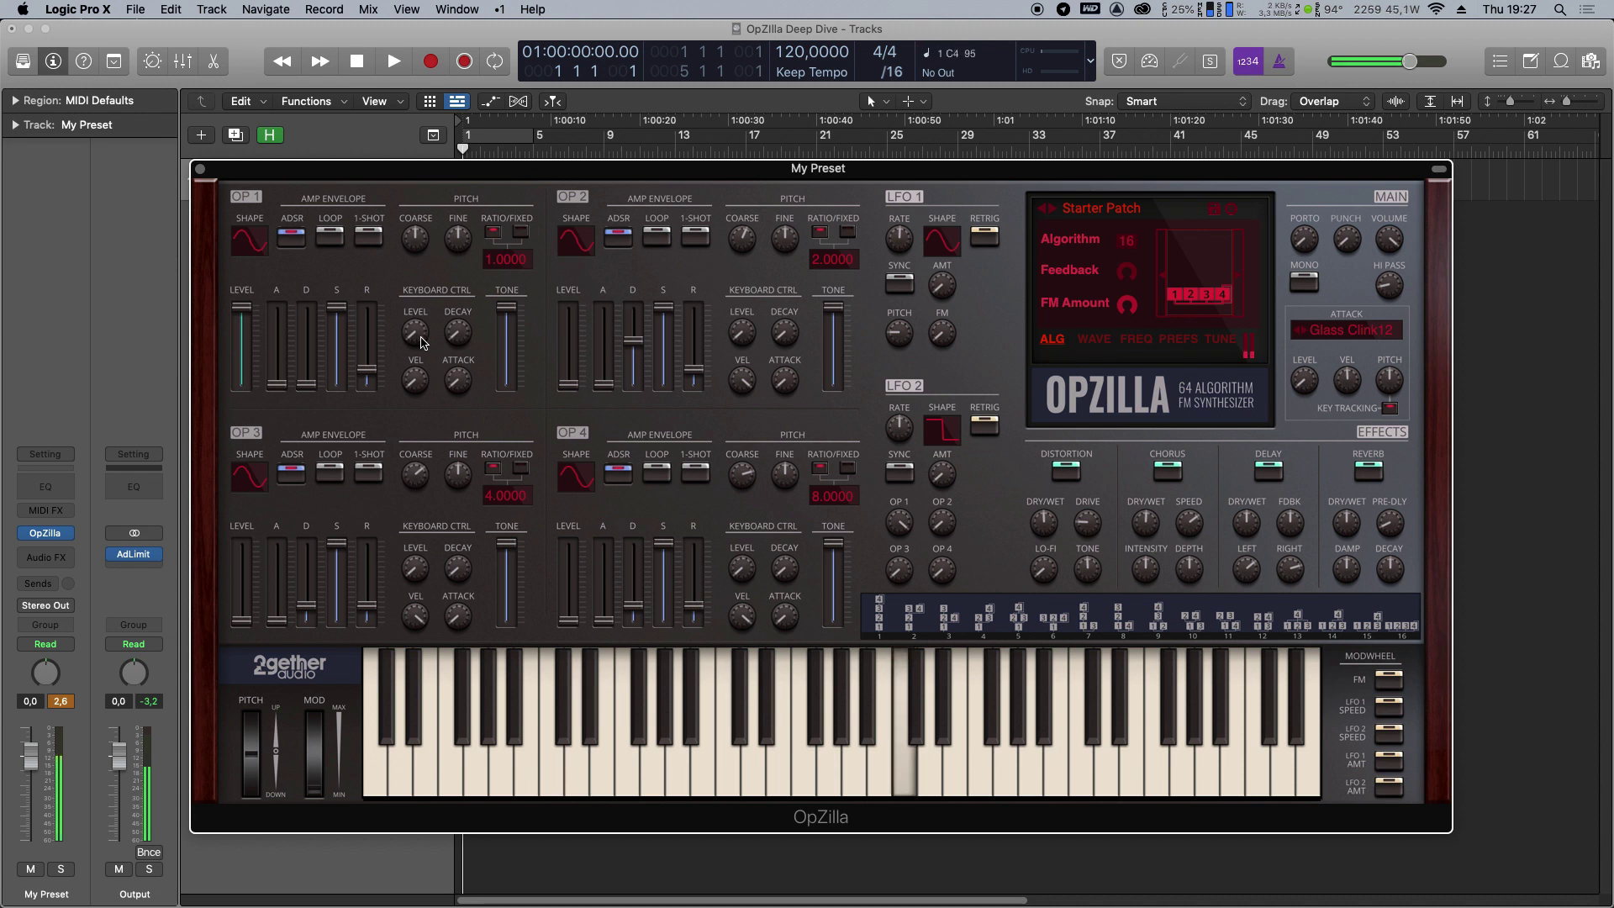
click(423, 342)
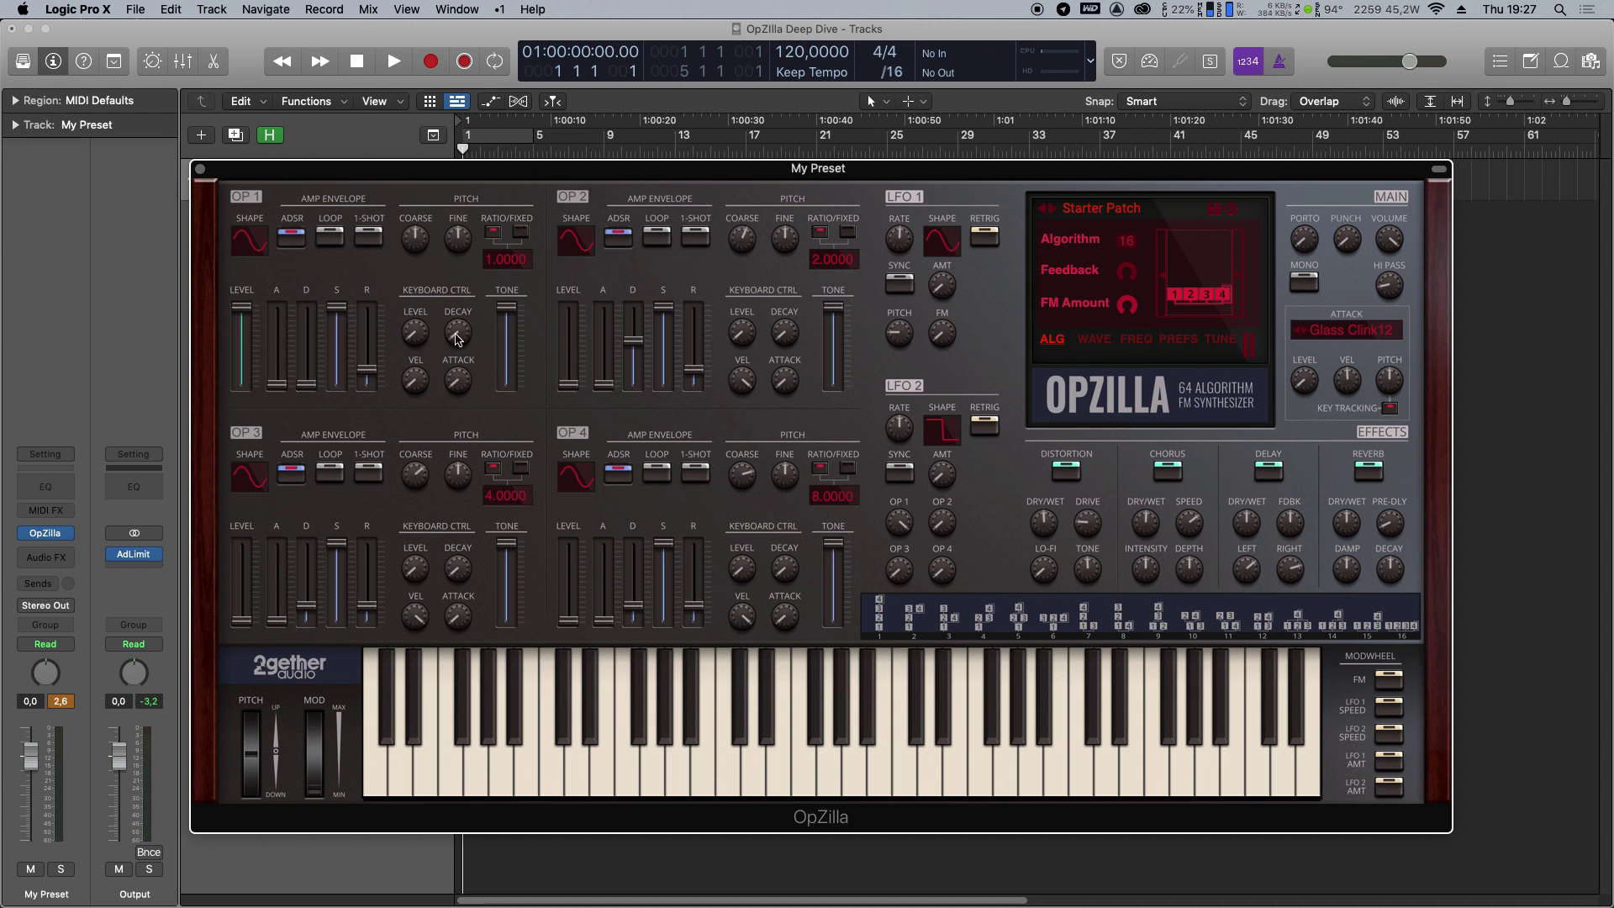
Lower operator 1's sustain to zero and lengthen its decay and release.
mouse_move(456, 340)
drag(335, 313, 334, 453)
drag(307, 385, 367, 362)
mouse_move(366, 370)
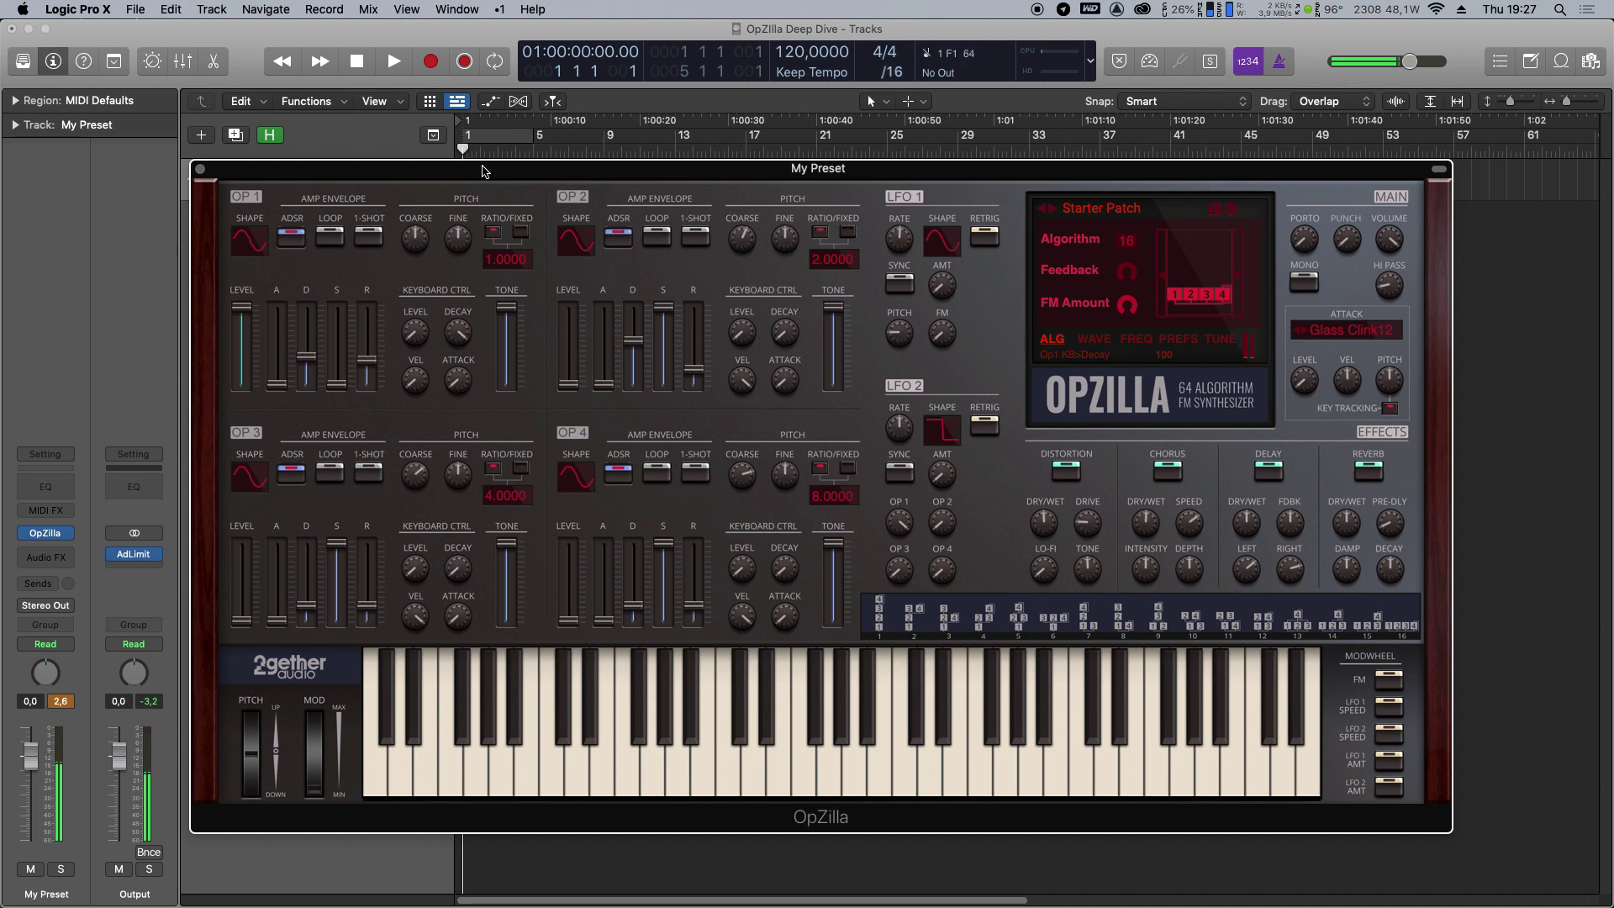
Reduce and reset operator 1's keyboard decay amount, lengthening the envelope's decay and release further.
drag(458, 335, 458, 412)
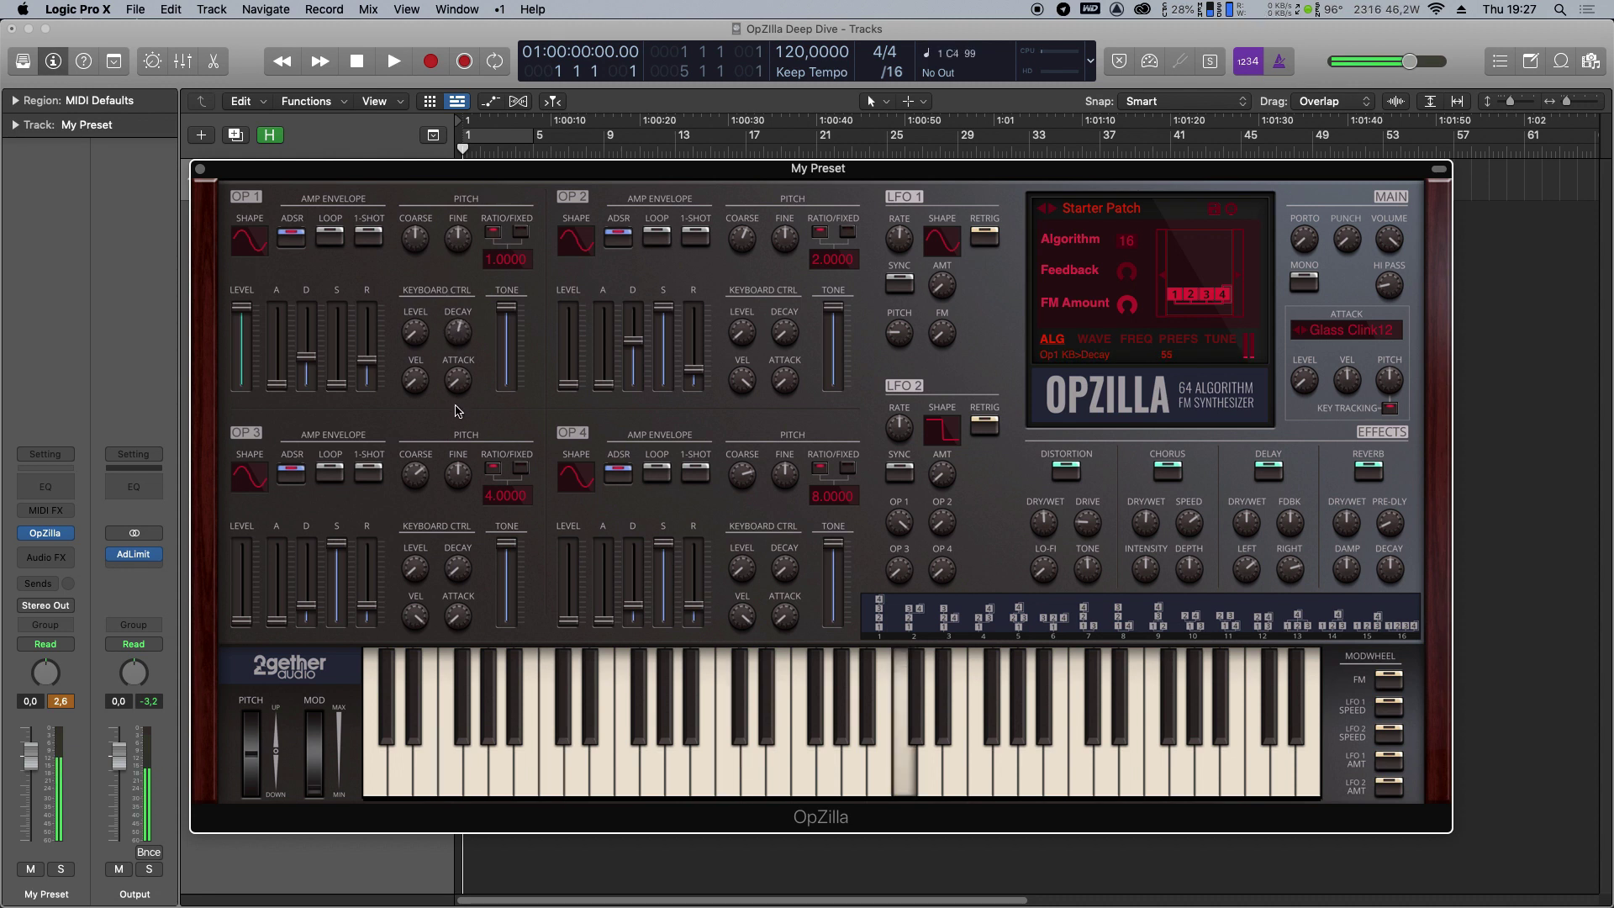
drag(310, 360, 370, 342)
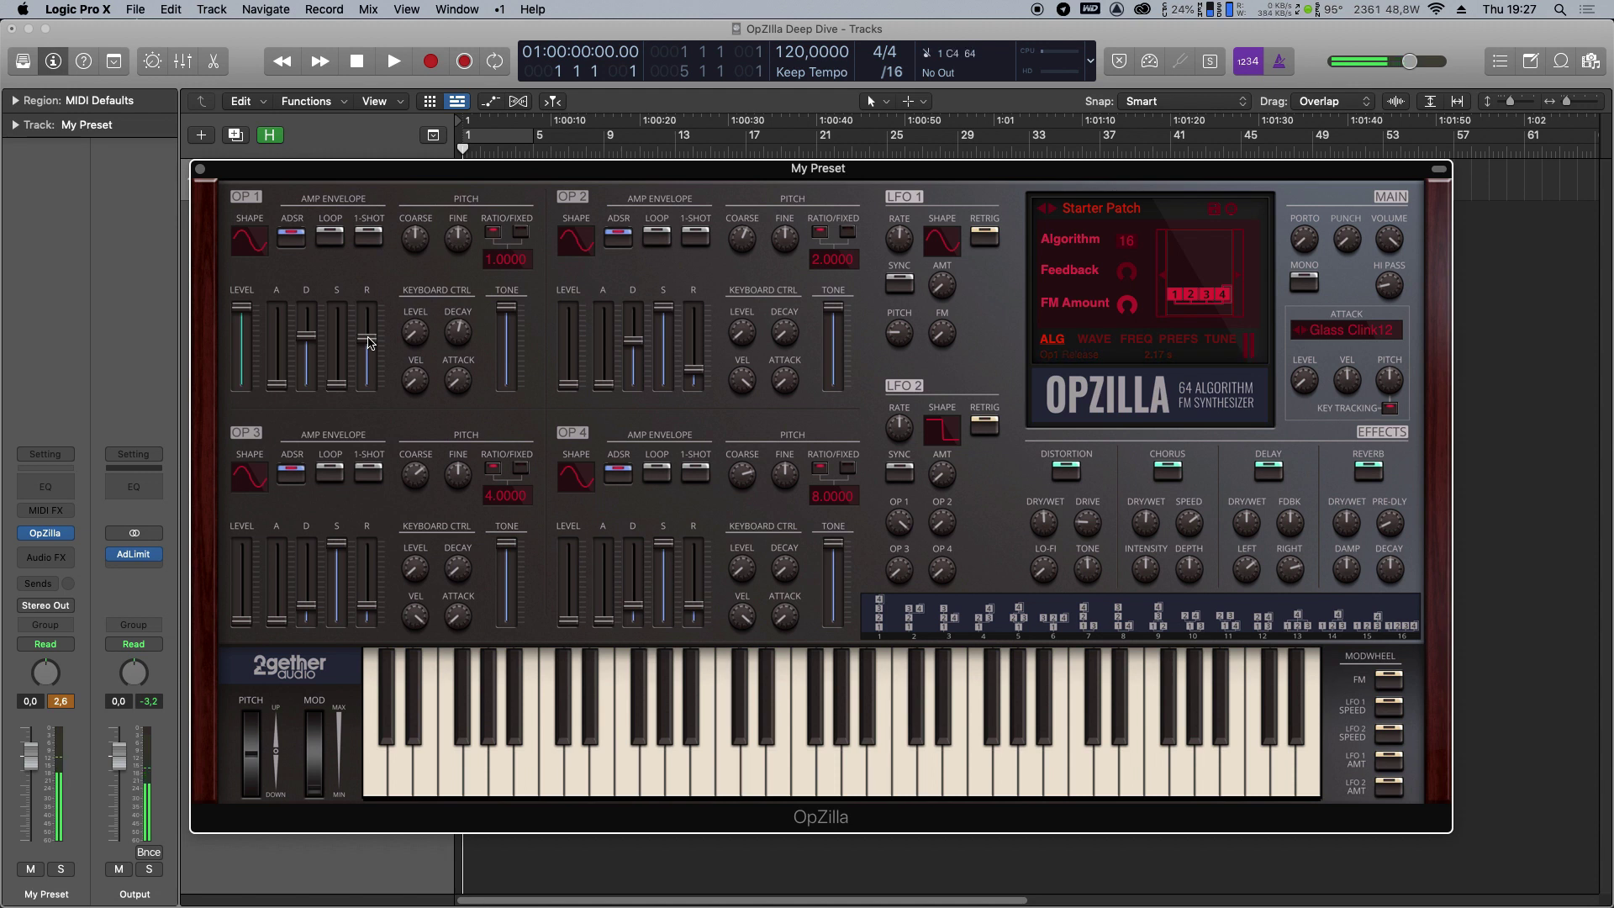
click(458, 332)
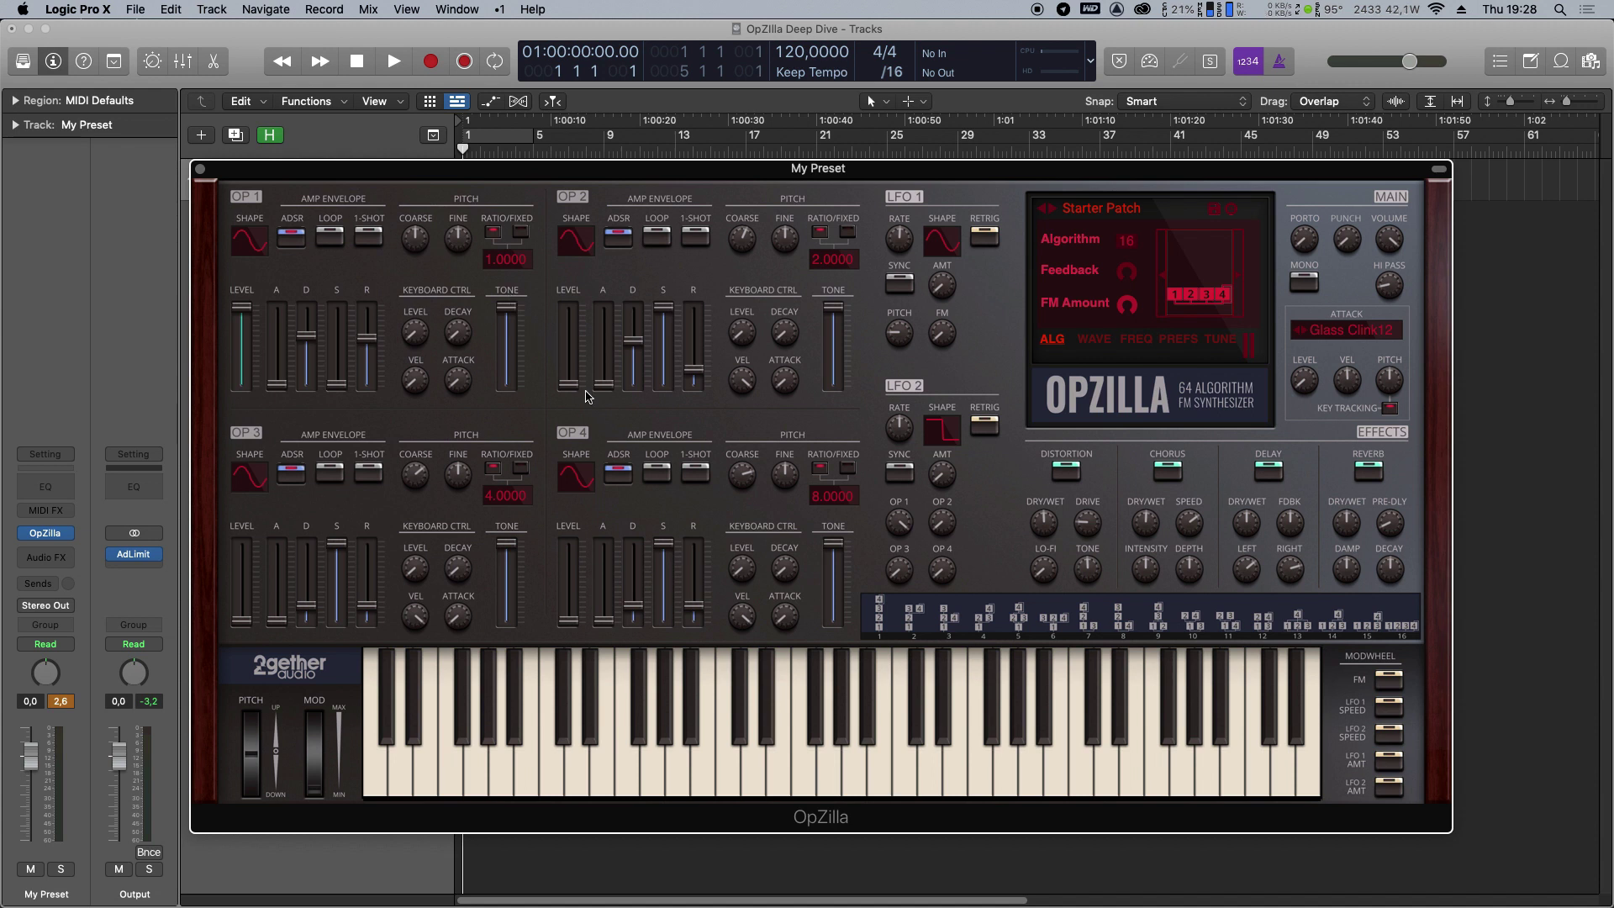
Raise operator 2's level and switch the patch to algorithm 6.
drag(572, 387, 575, 342)
click(1128, 244)
click(1144, 335)
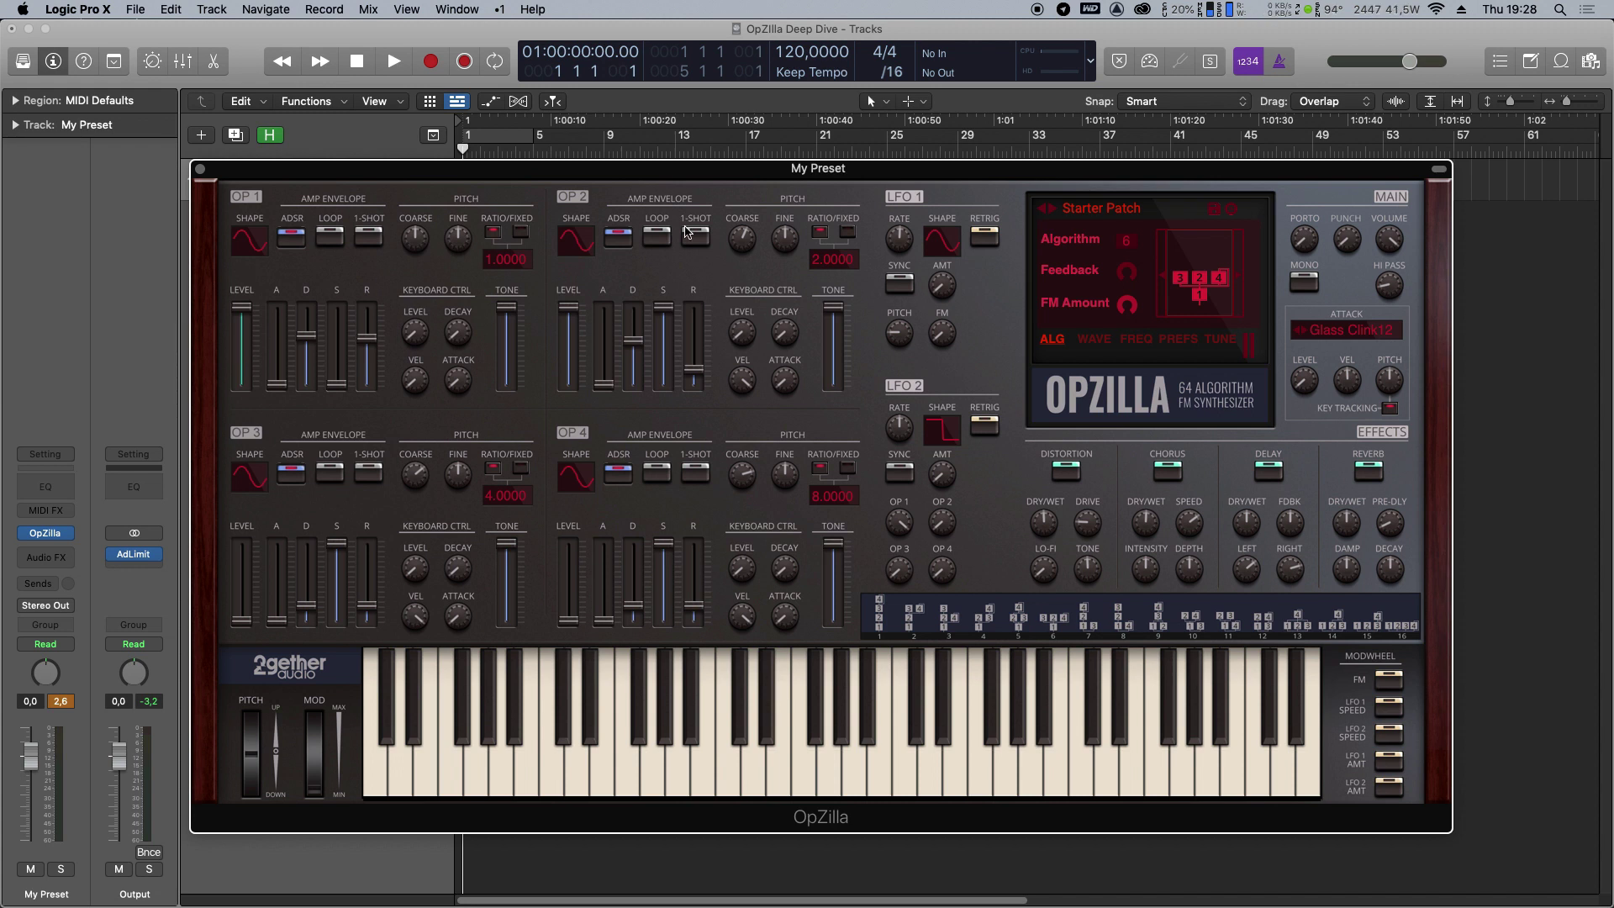
Switch operator 2 to fixed frequency at 5 Hz and adjust its level to 74.
click(846, 232)
double_click(836, 258)
text(5)
key(Return)
mouse_move(582, 326)
mouse_down()
mouse_move(566, 416)
mouse_move(569, 327)
mouse_up()
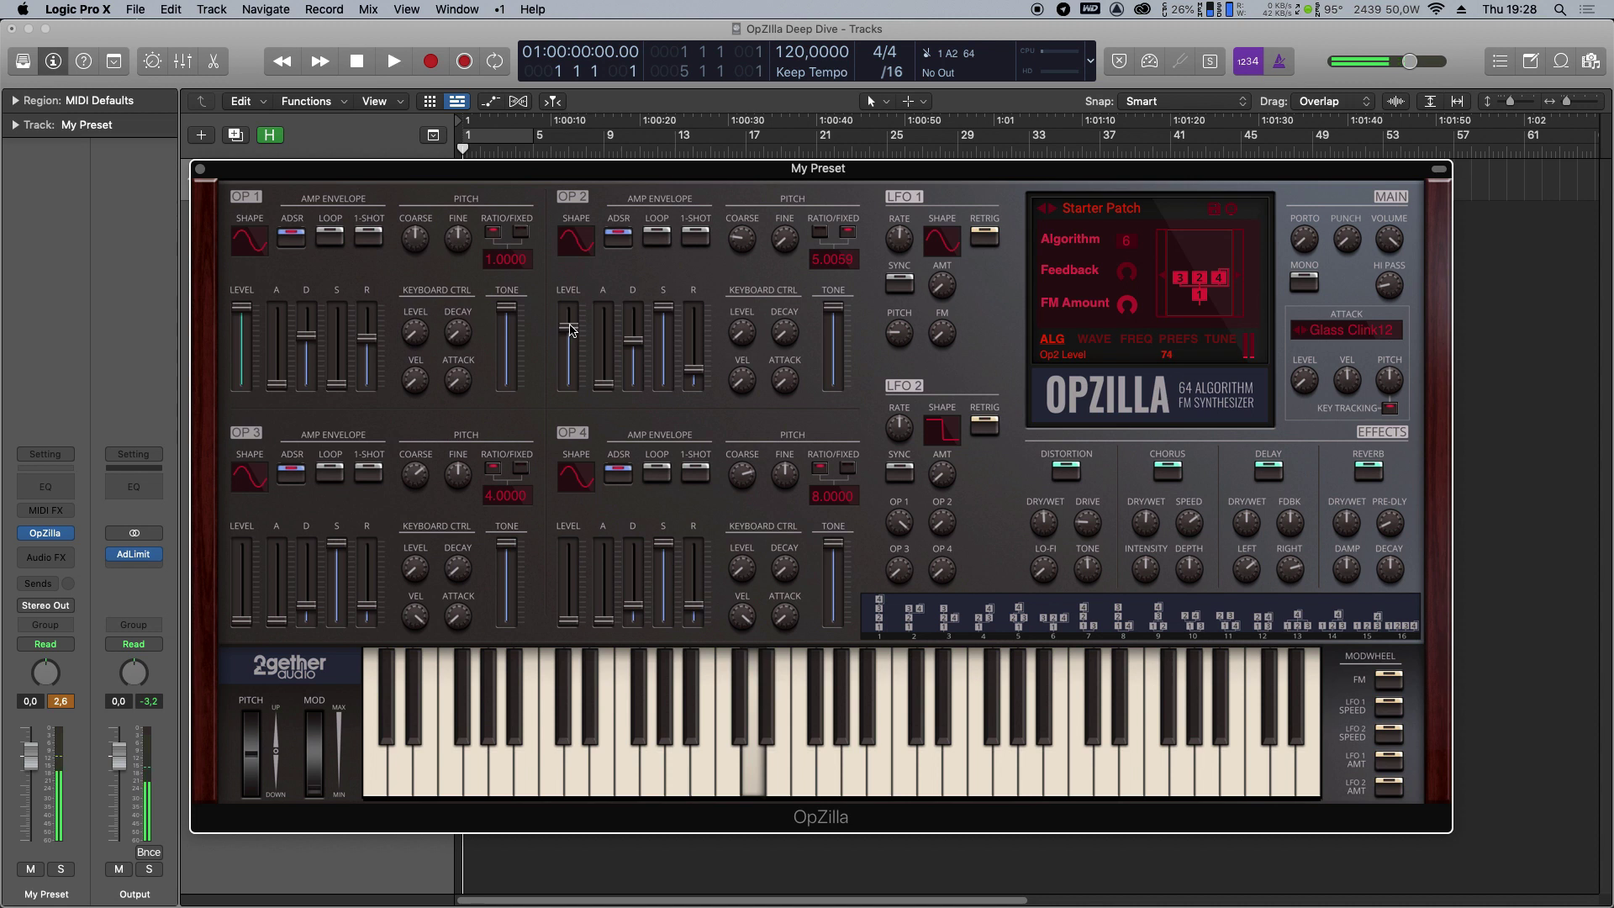
Try operator 2's fixed frequency at 10, 50 and 500 Hz.
double_click(819, 263)
text(10)
key(Return)
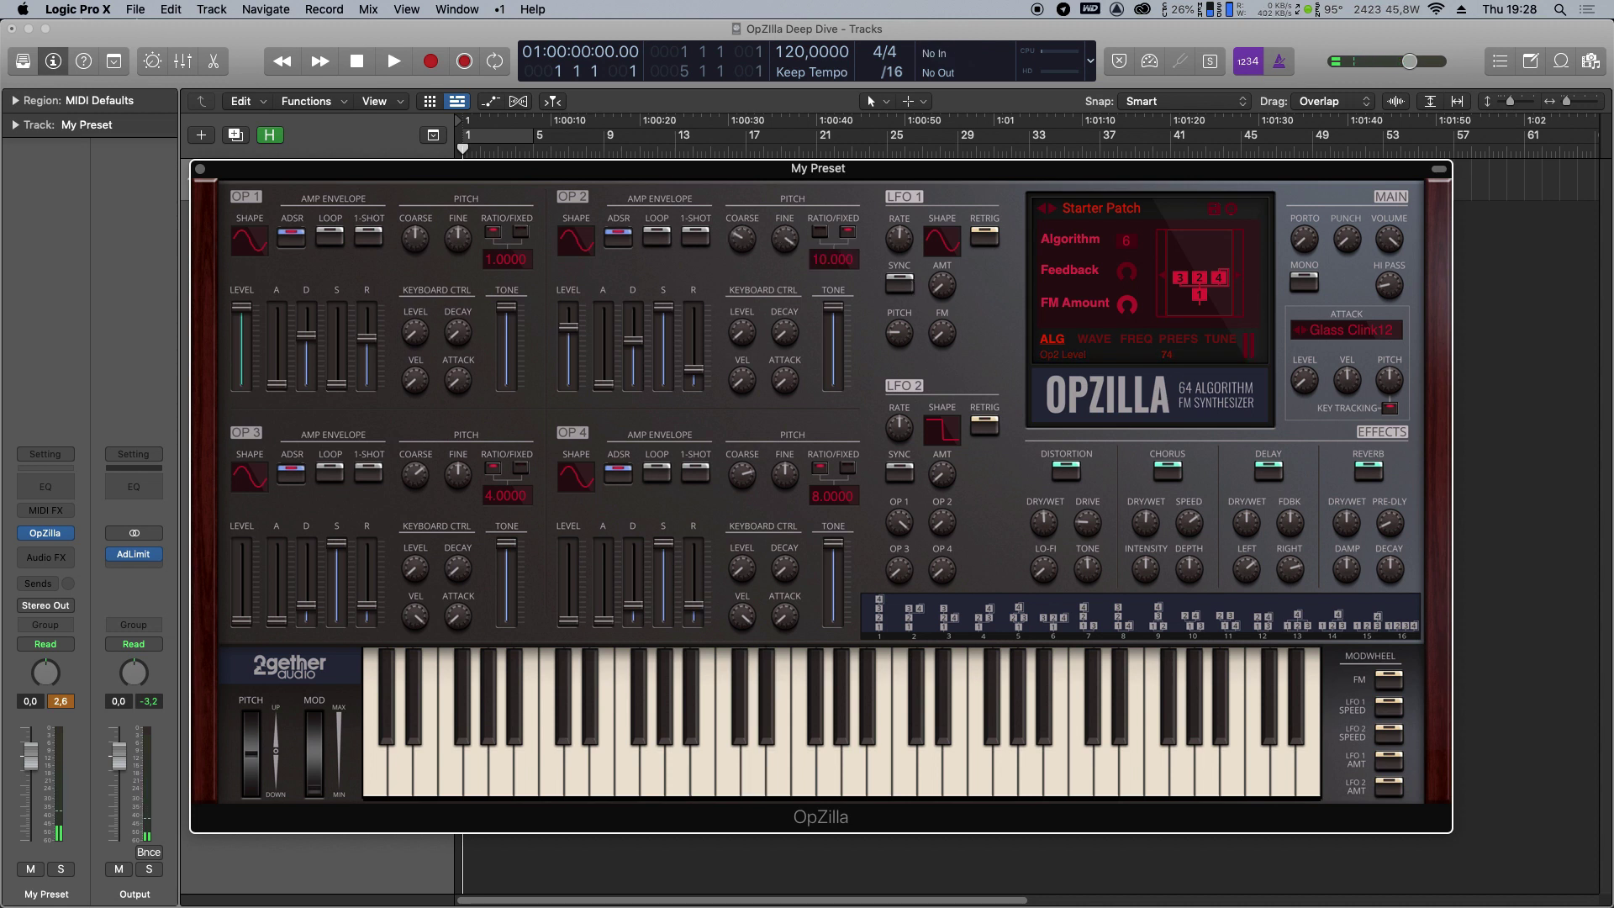
double_click(828, 262)
text(50)
key(Return)
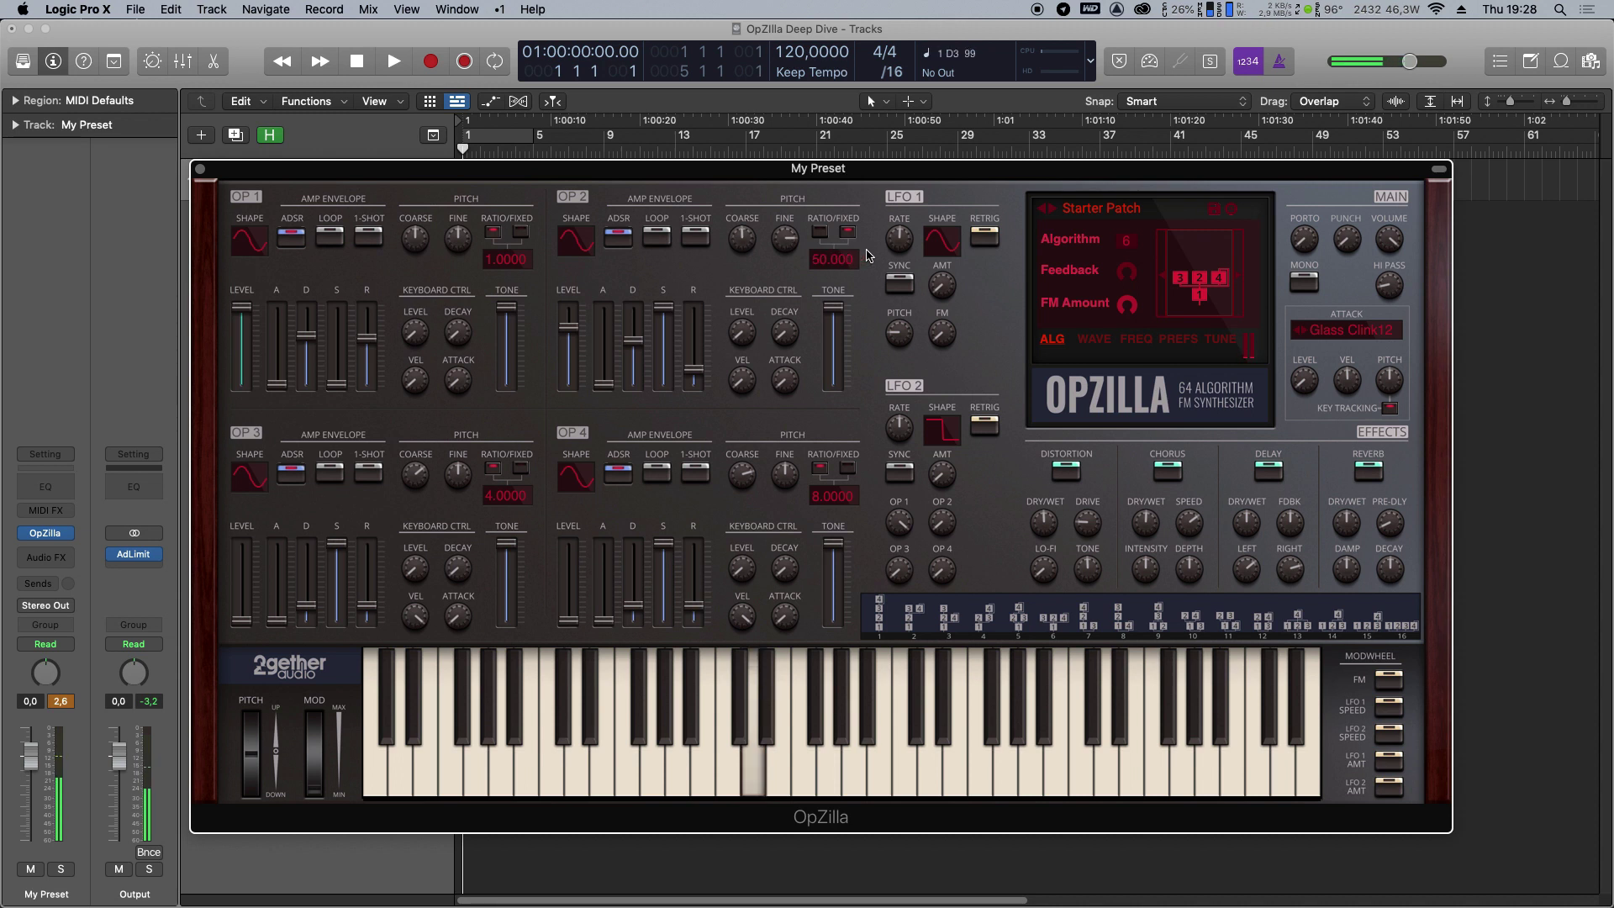
double_click(848, 259)
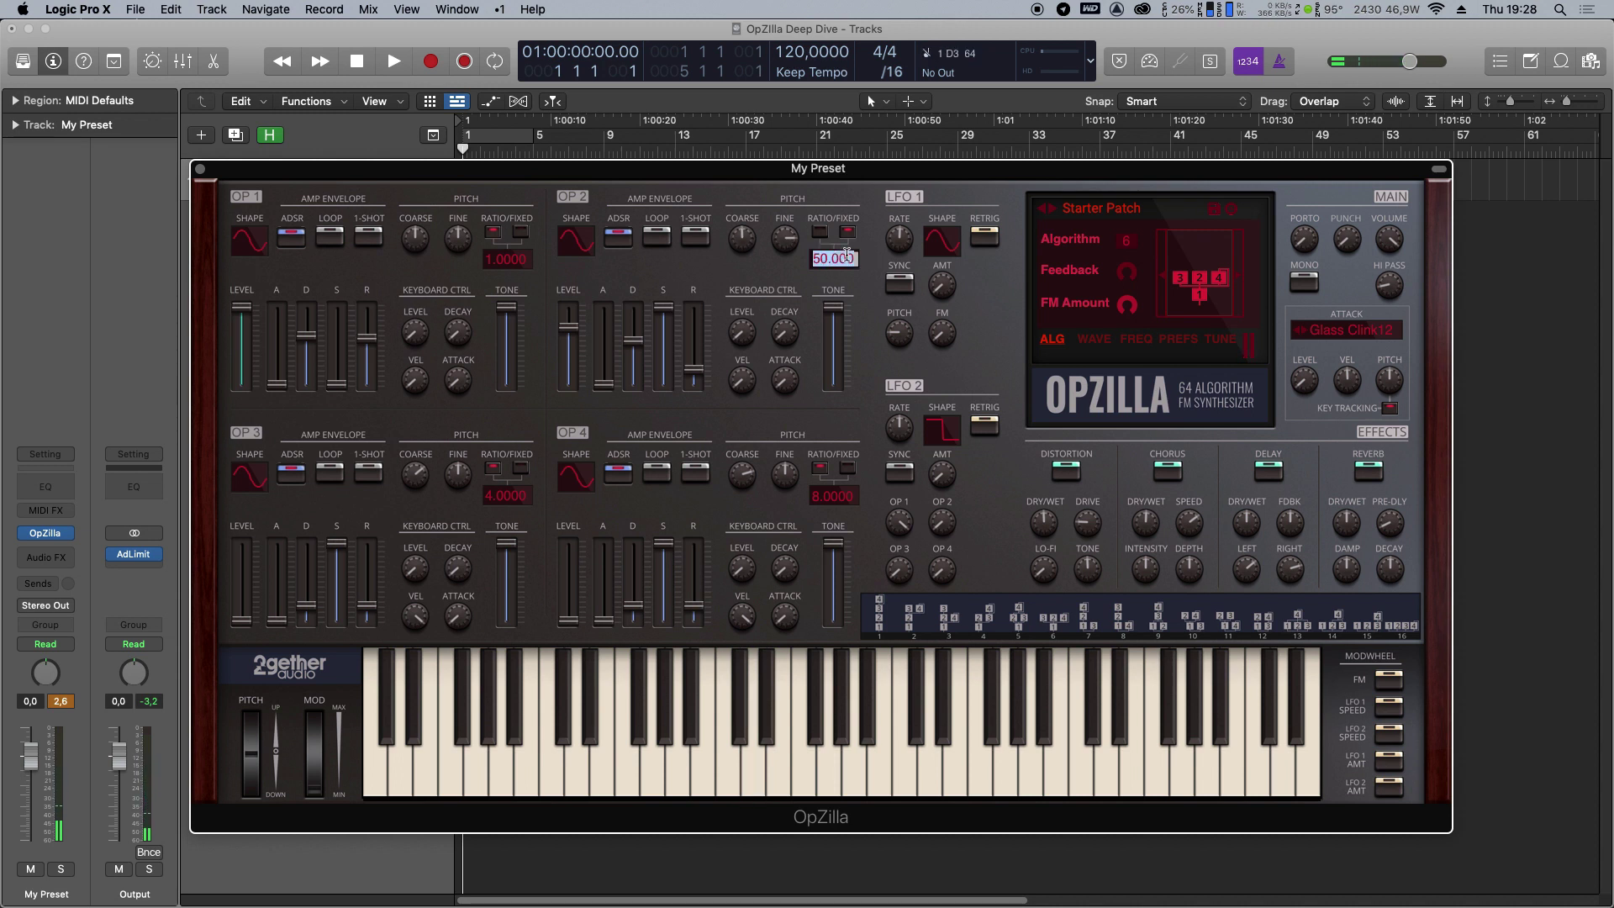
text(500)
key(Return)
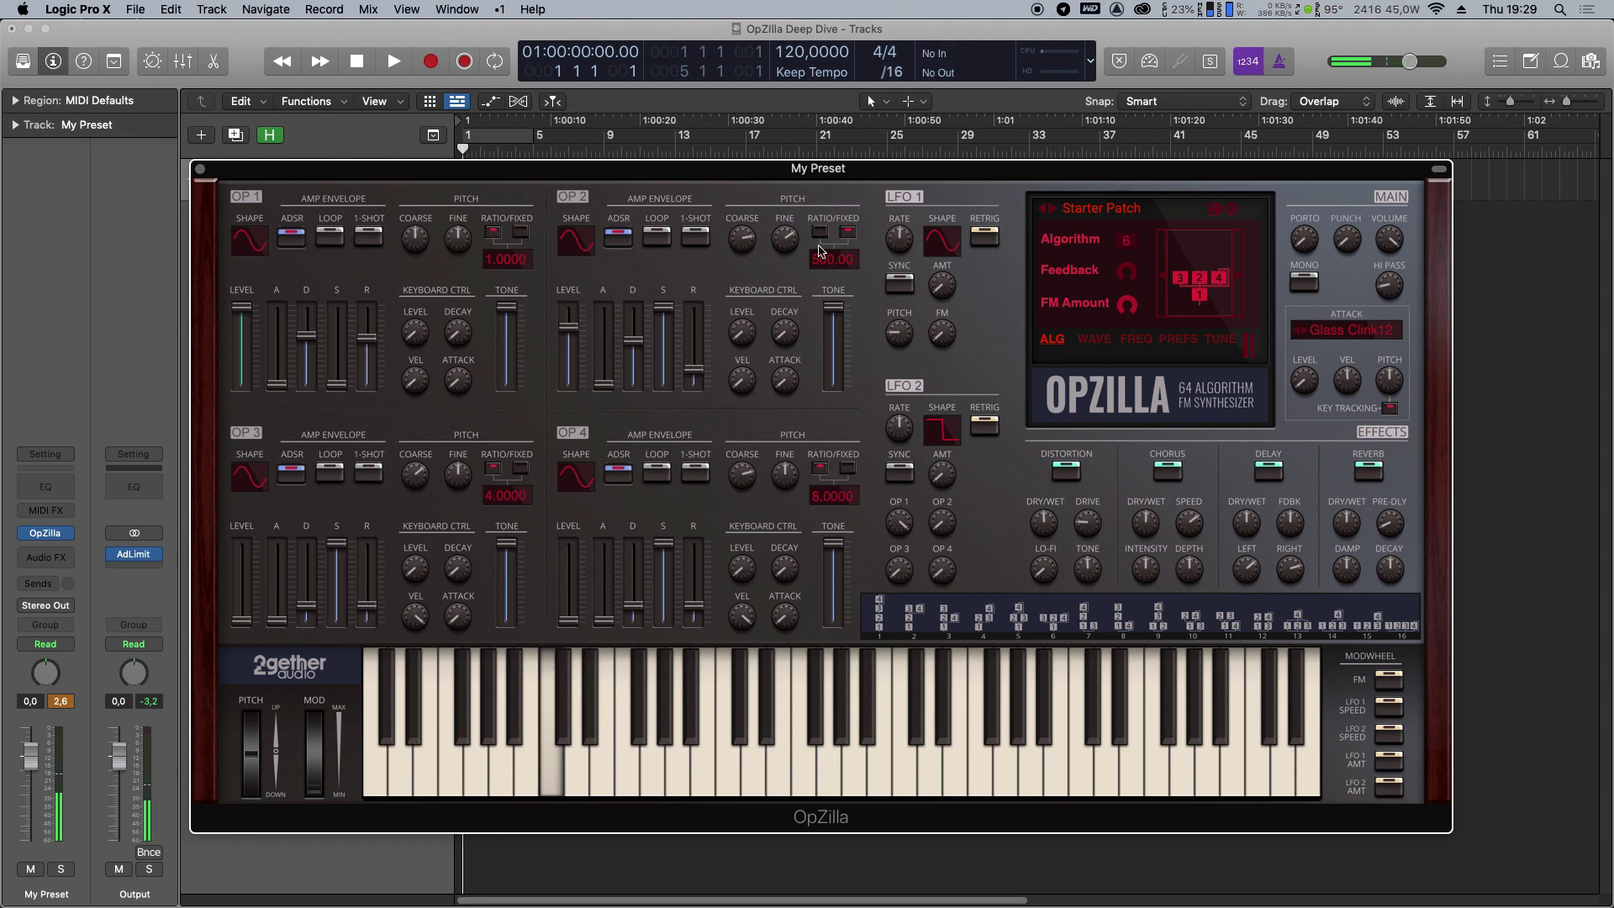
Add a Channel EQ to the instrument's channel strip and set its window view to 100%.
drag(796, 172, 848, 169)
click(46, 485)
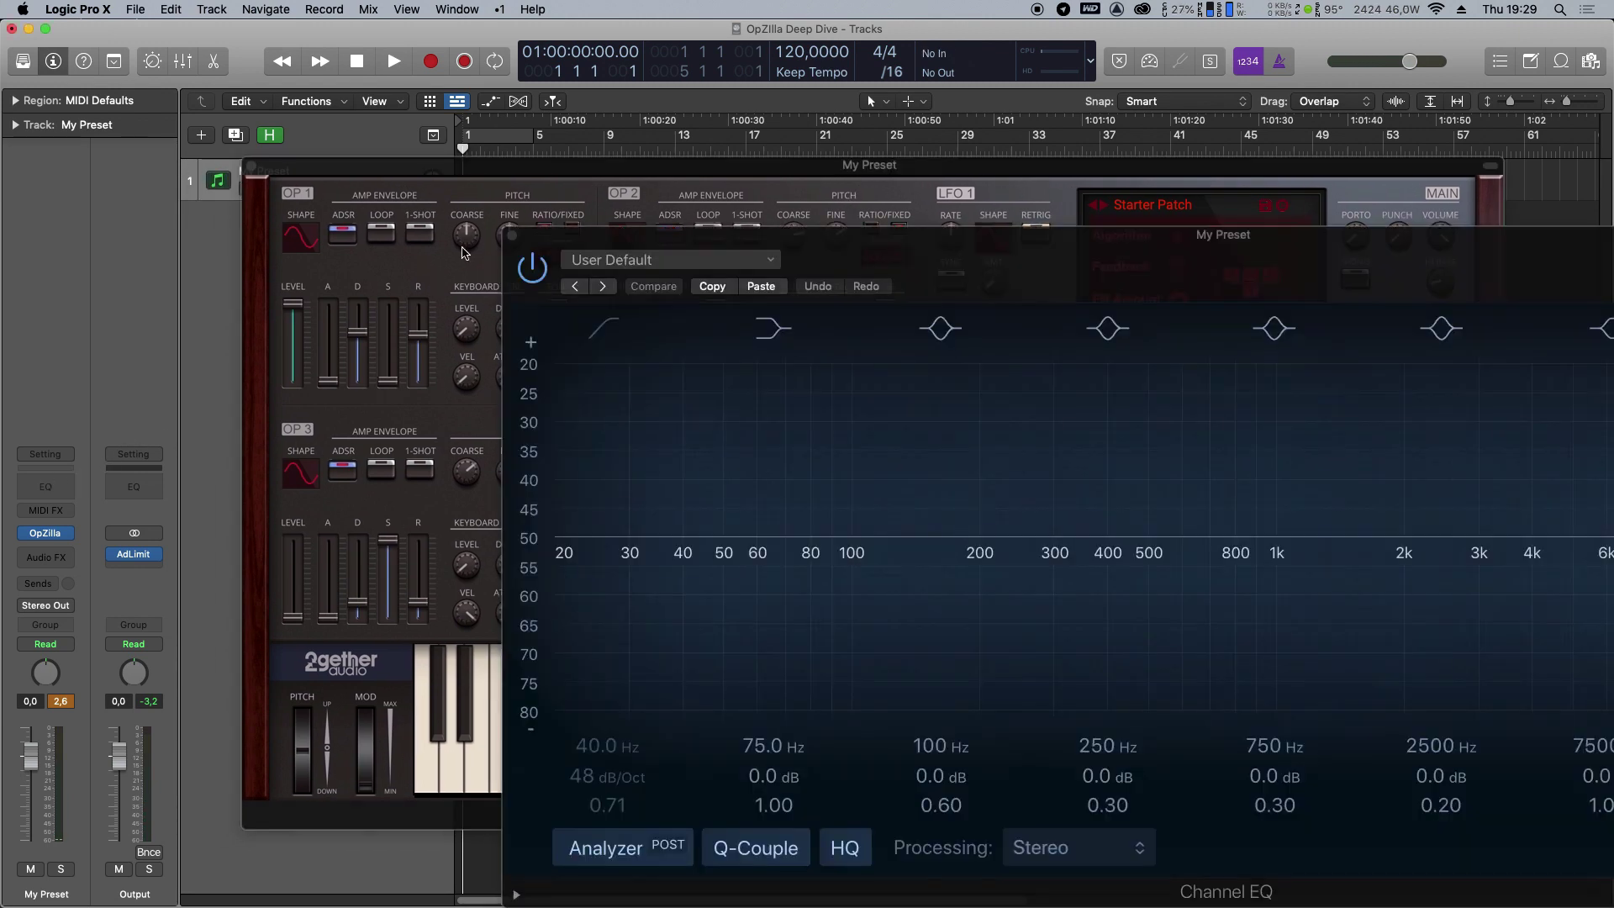
drag(675, 244, 255, 90)
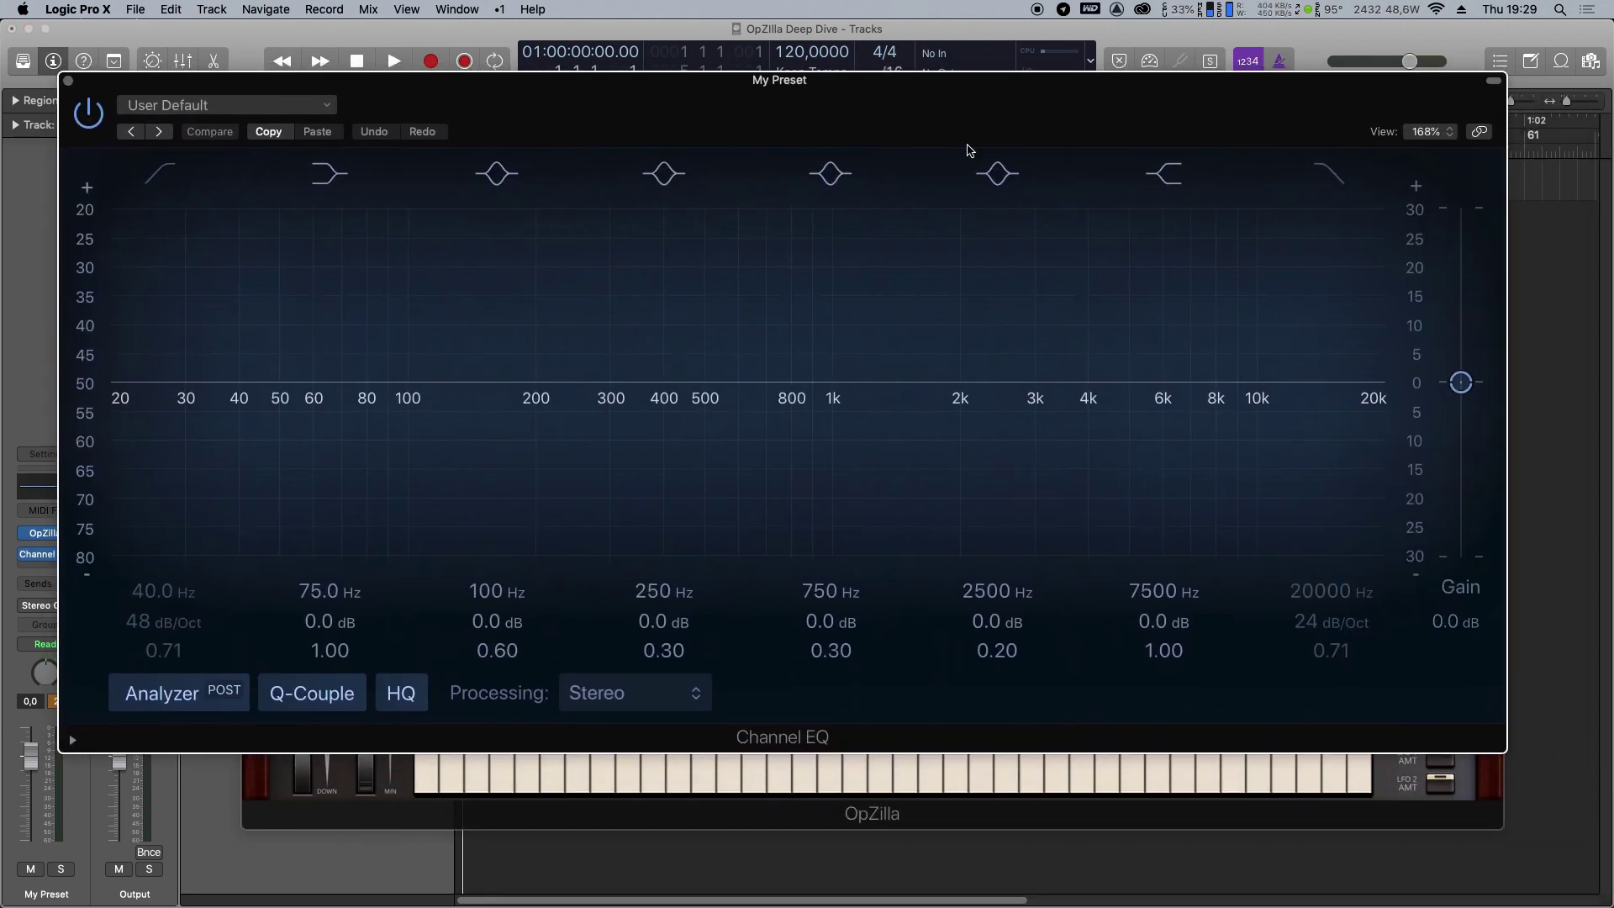
click(1427, 132)
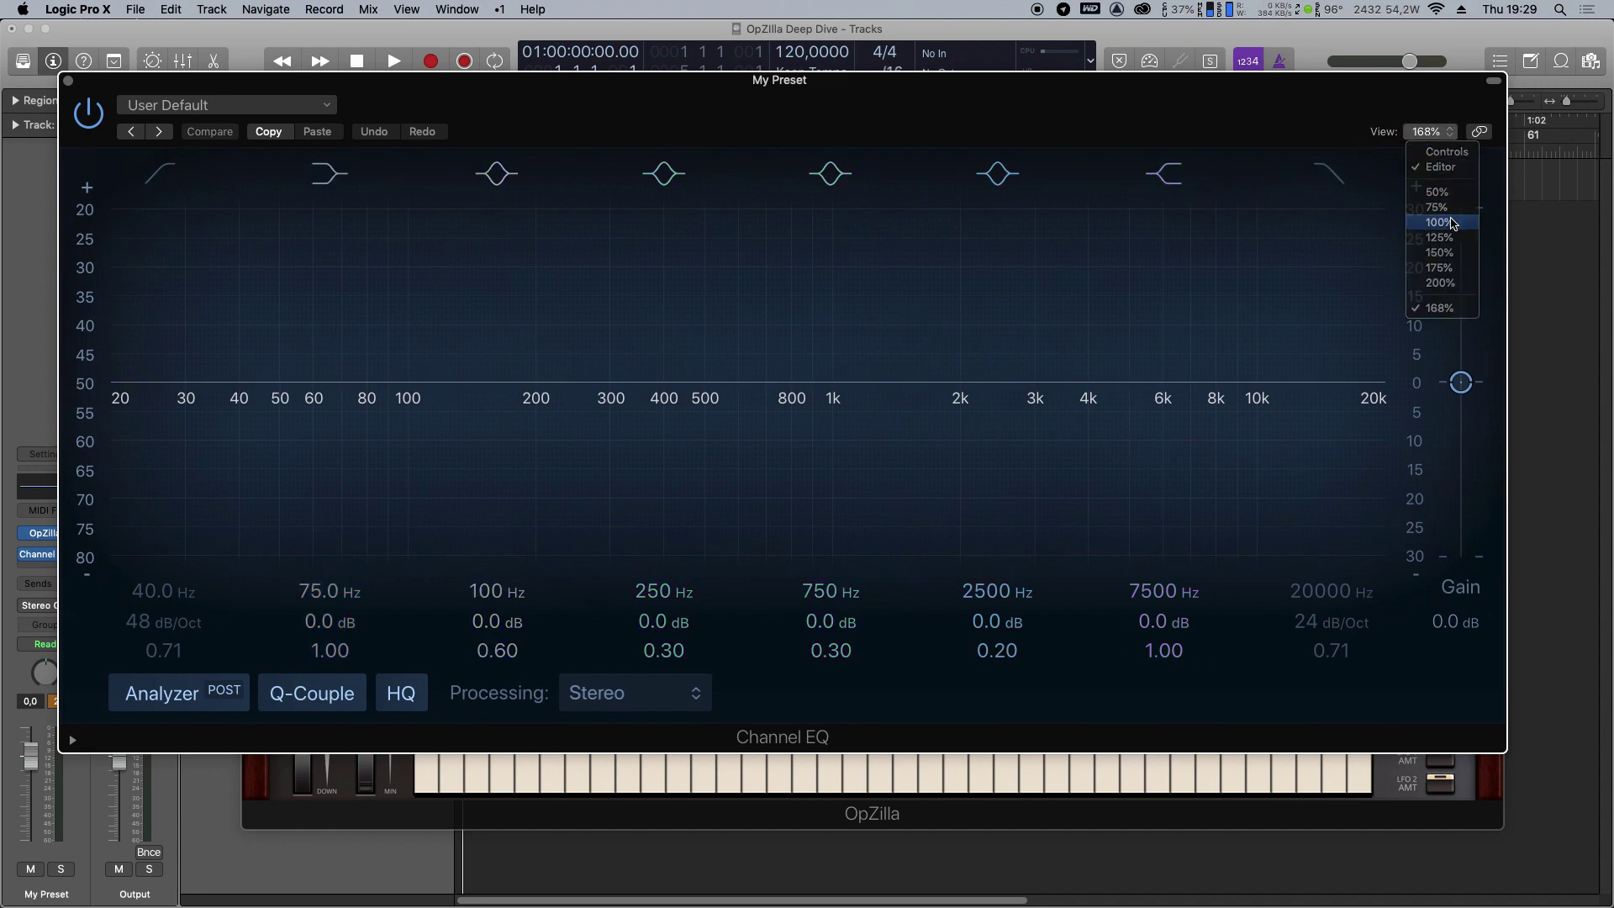
click(1439, 222)
Arrange the Channel EQ window above the OpZilla window so the analyzer and operators 1 and 2 are both visible.
click(1060, 164)
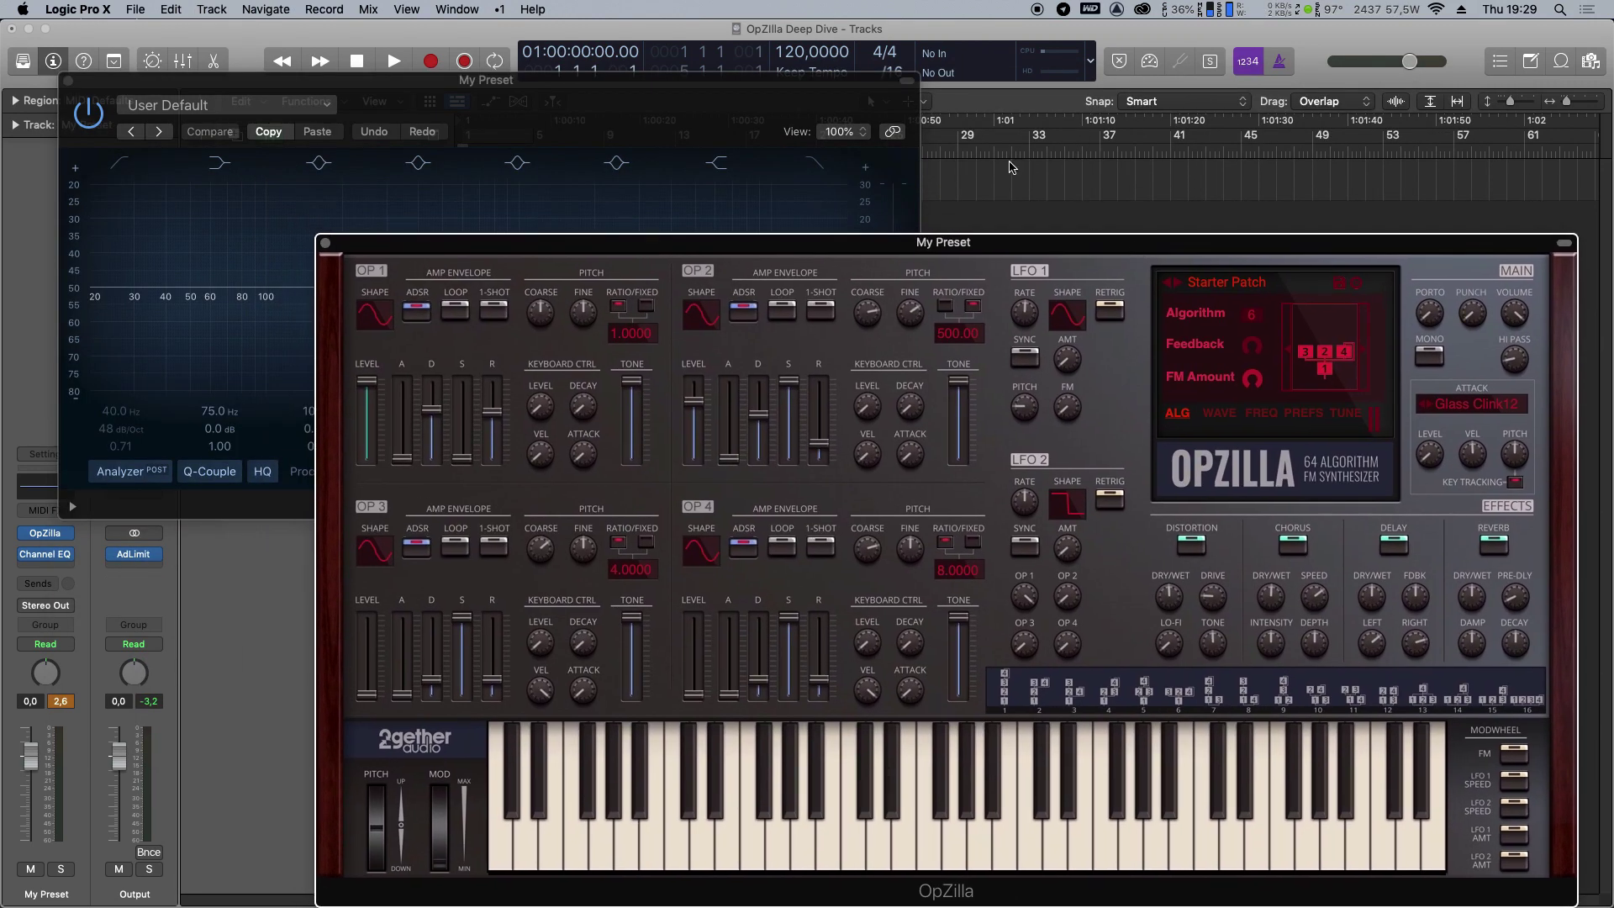
drag(689, 81, 632, 11)
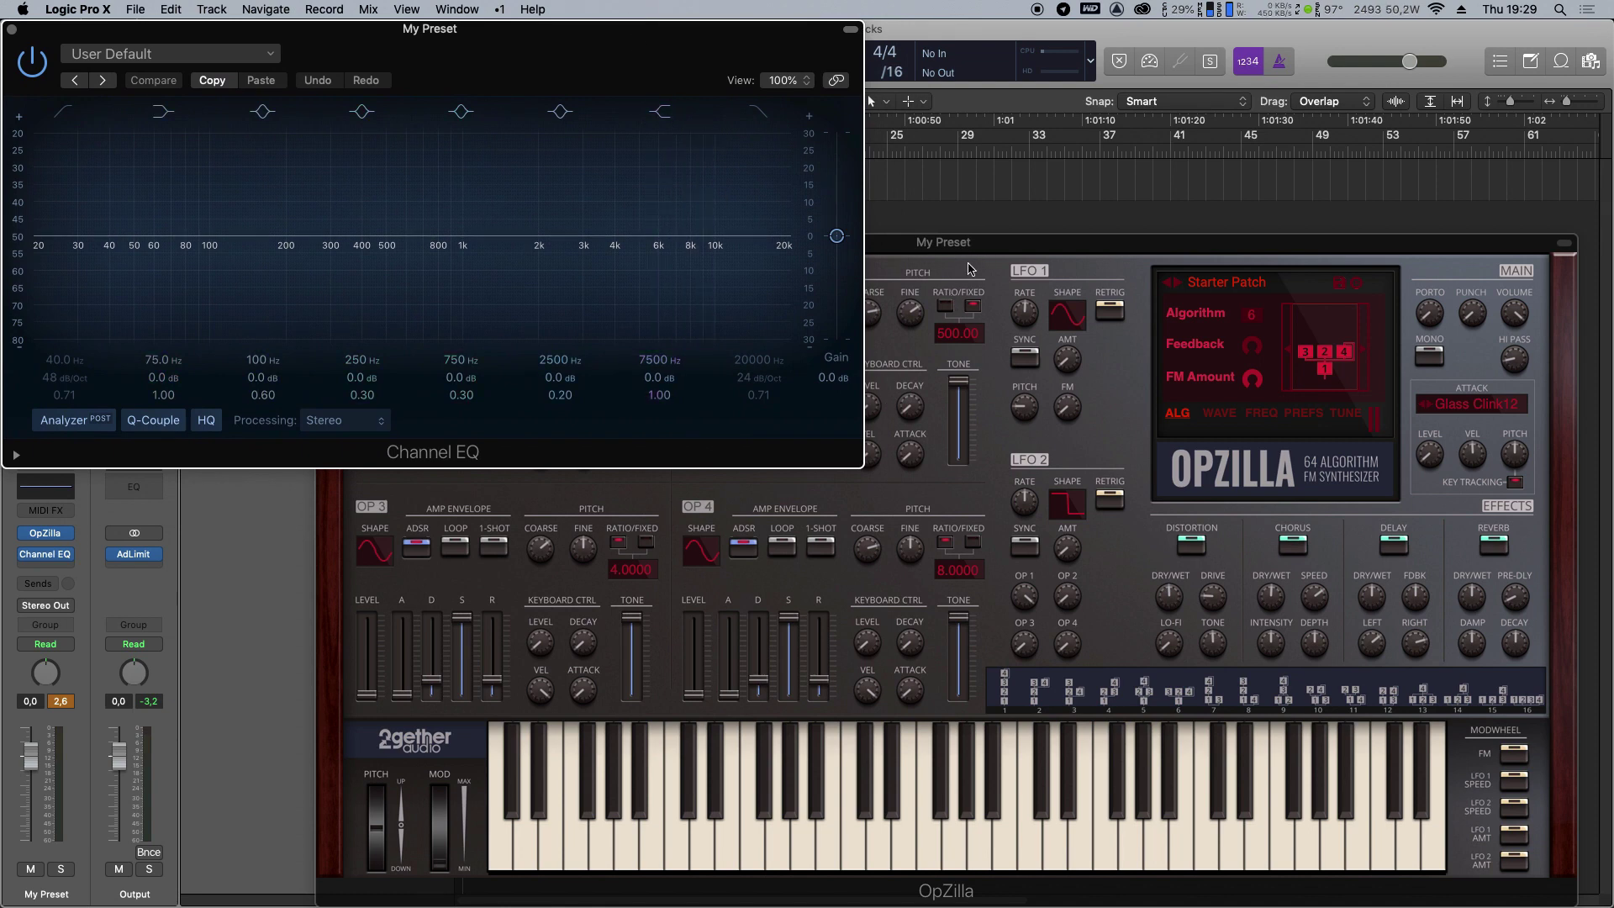
drag(973, 243, 963, 488)
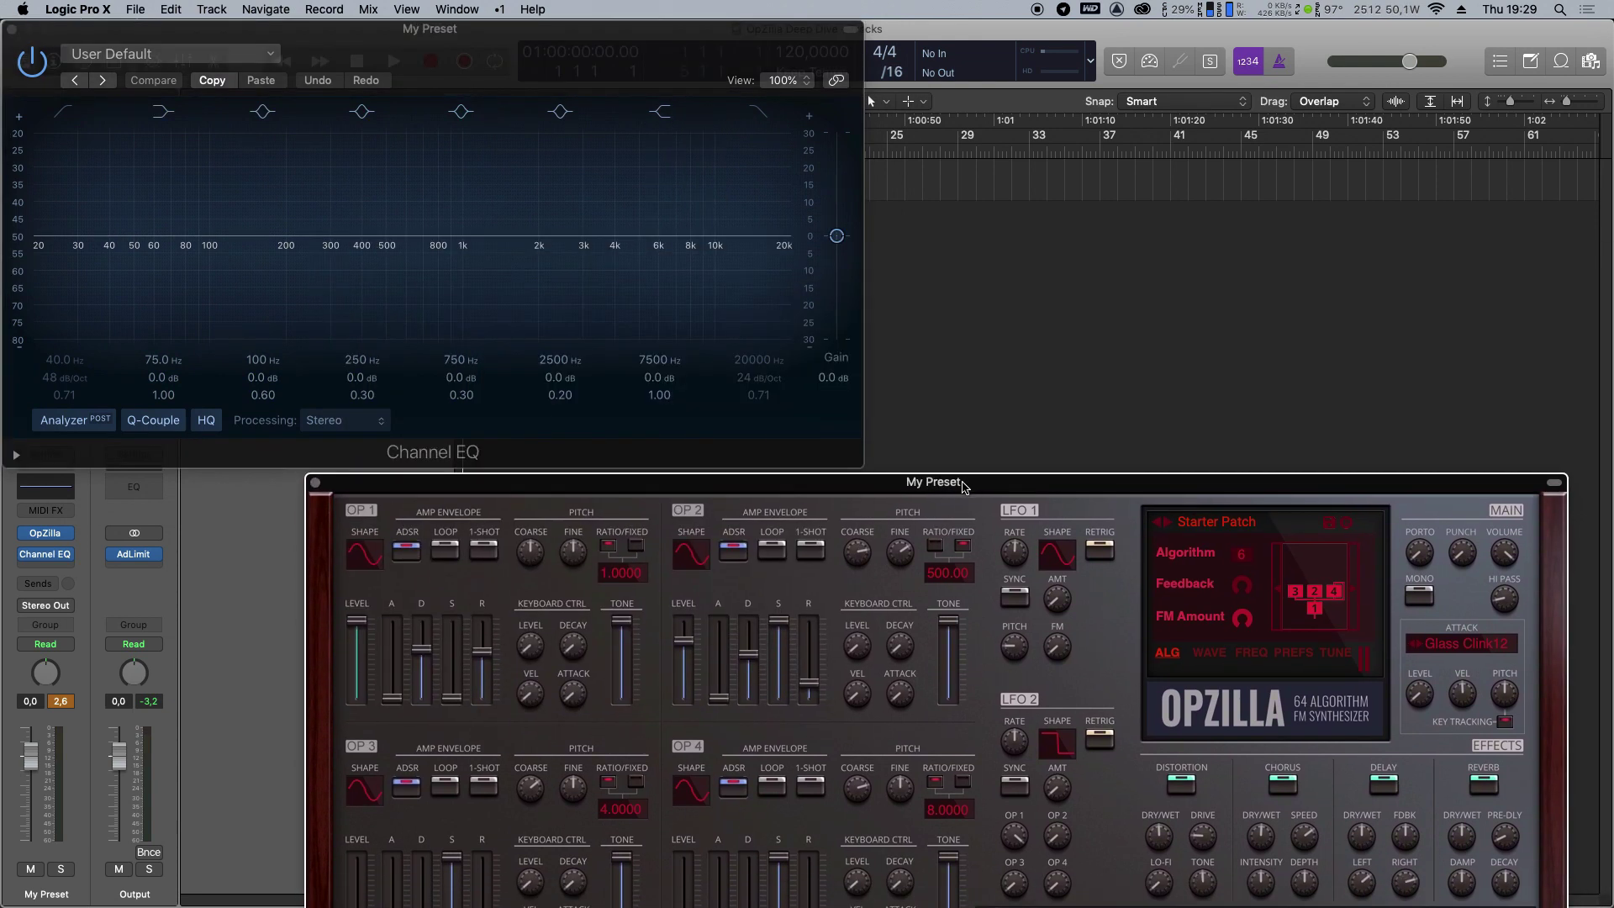
Lower operator 2's level to zero and set its pitch value to 2.
drag(693, 644, 685, 711)
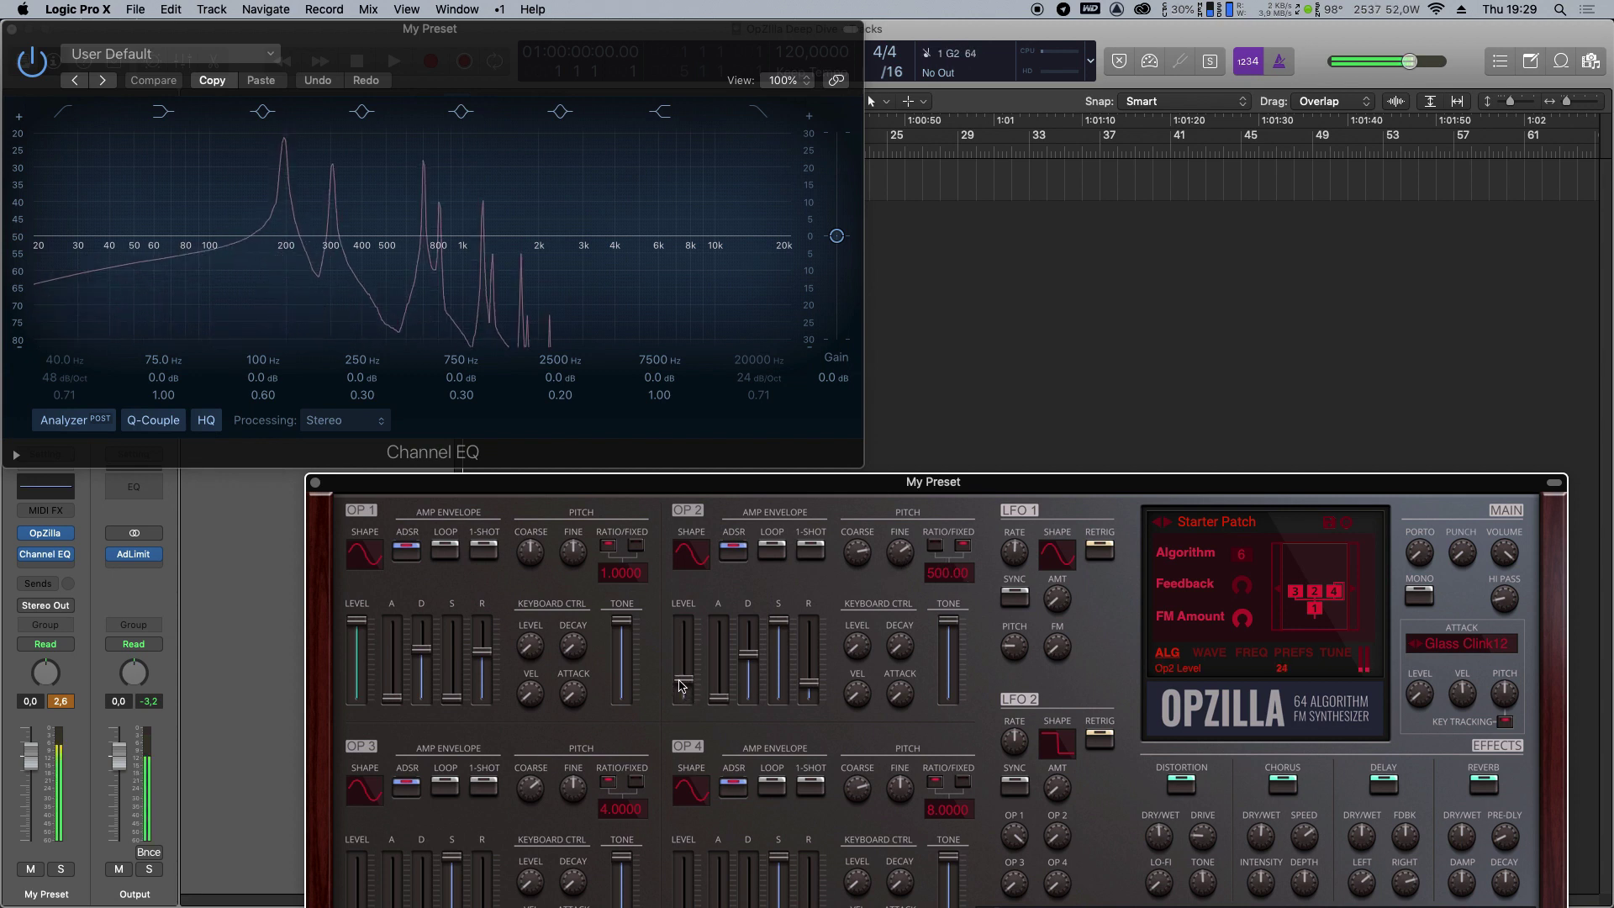
mouse_move(683, 697)
mouse_down()
mouse_move(681, 679)
mouse_move(686, 704)
mouse_up()
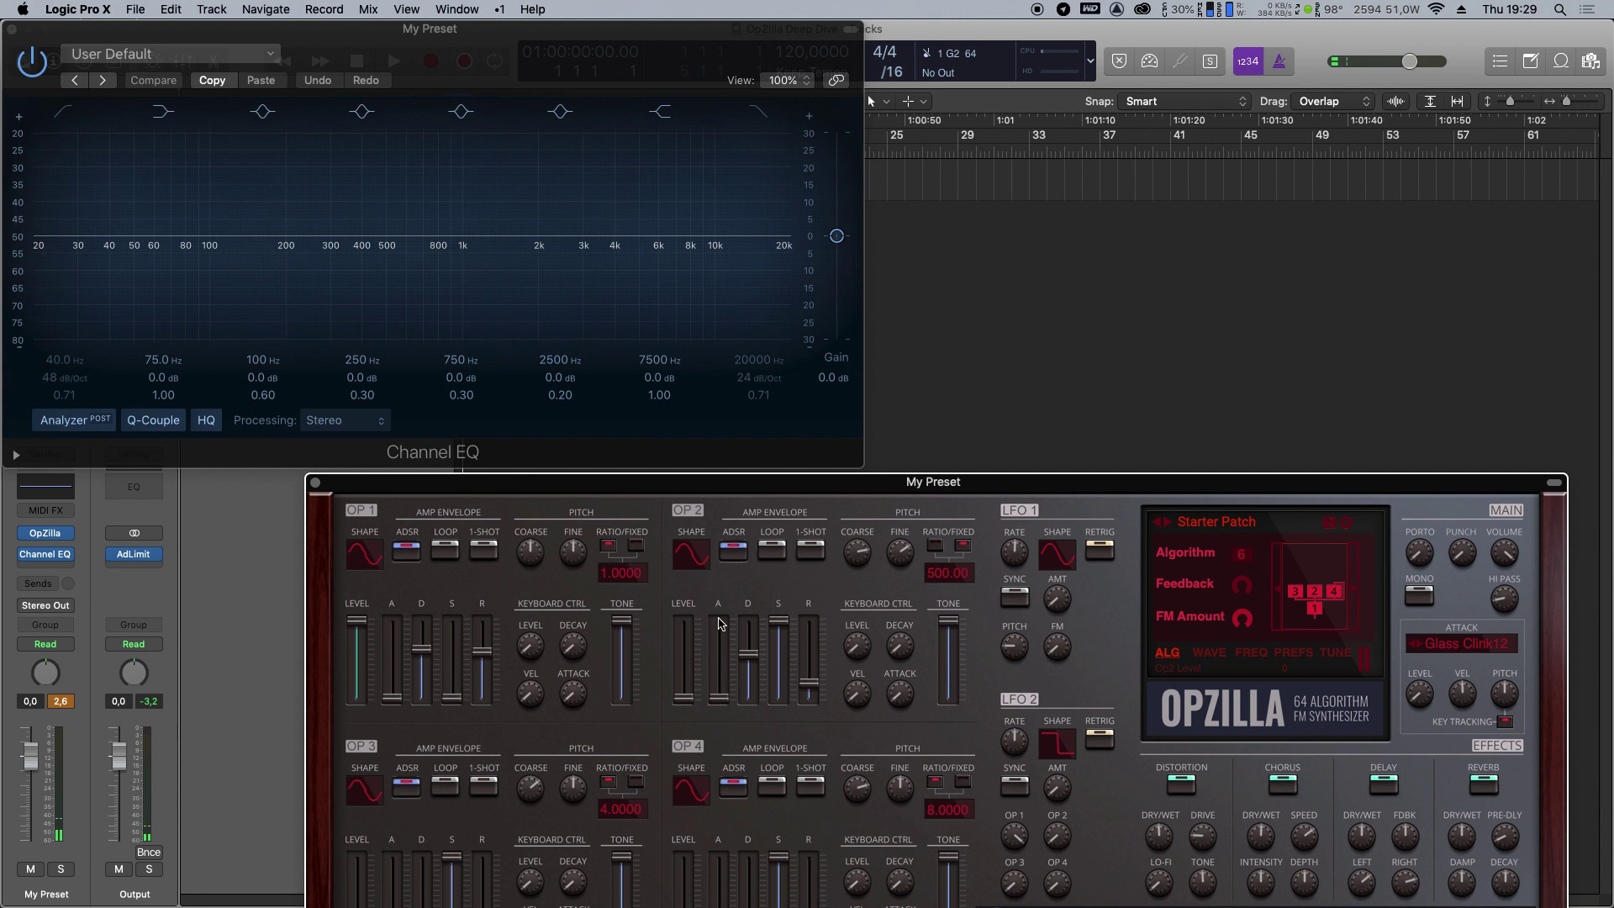
double_click(944, 572)
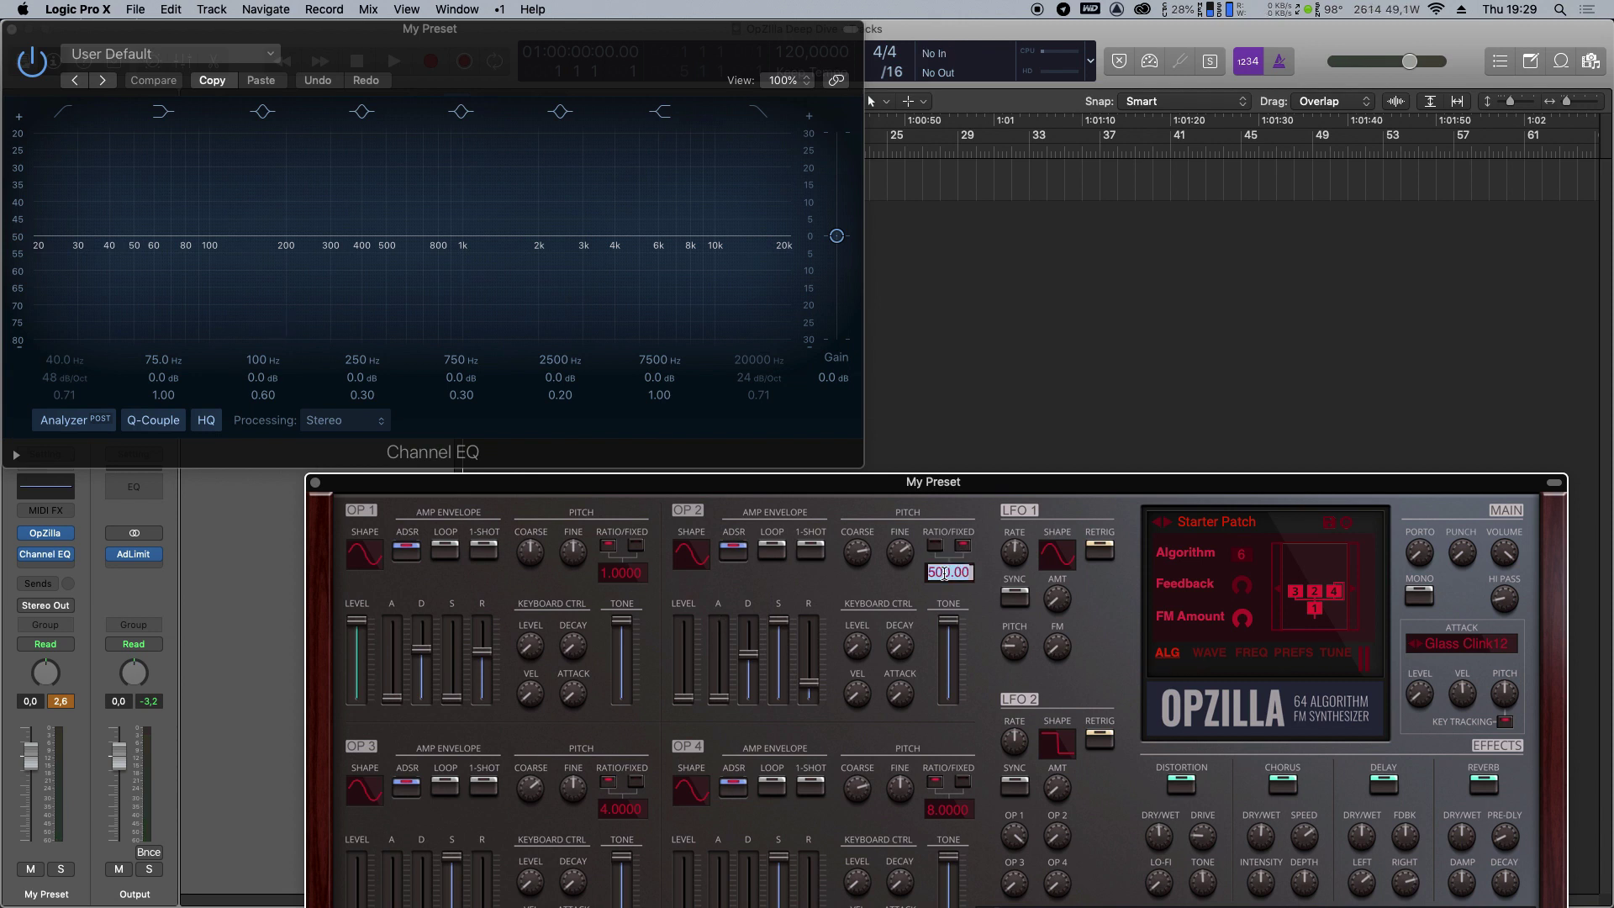
text(2)
key(Return)
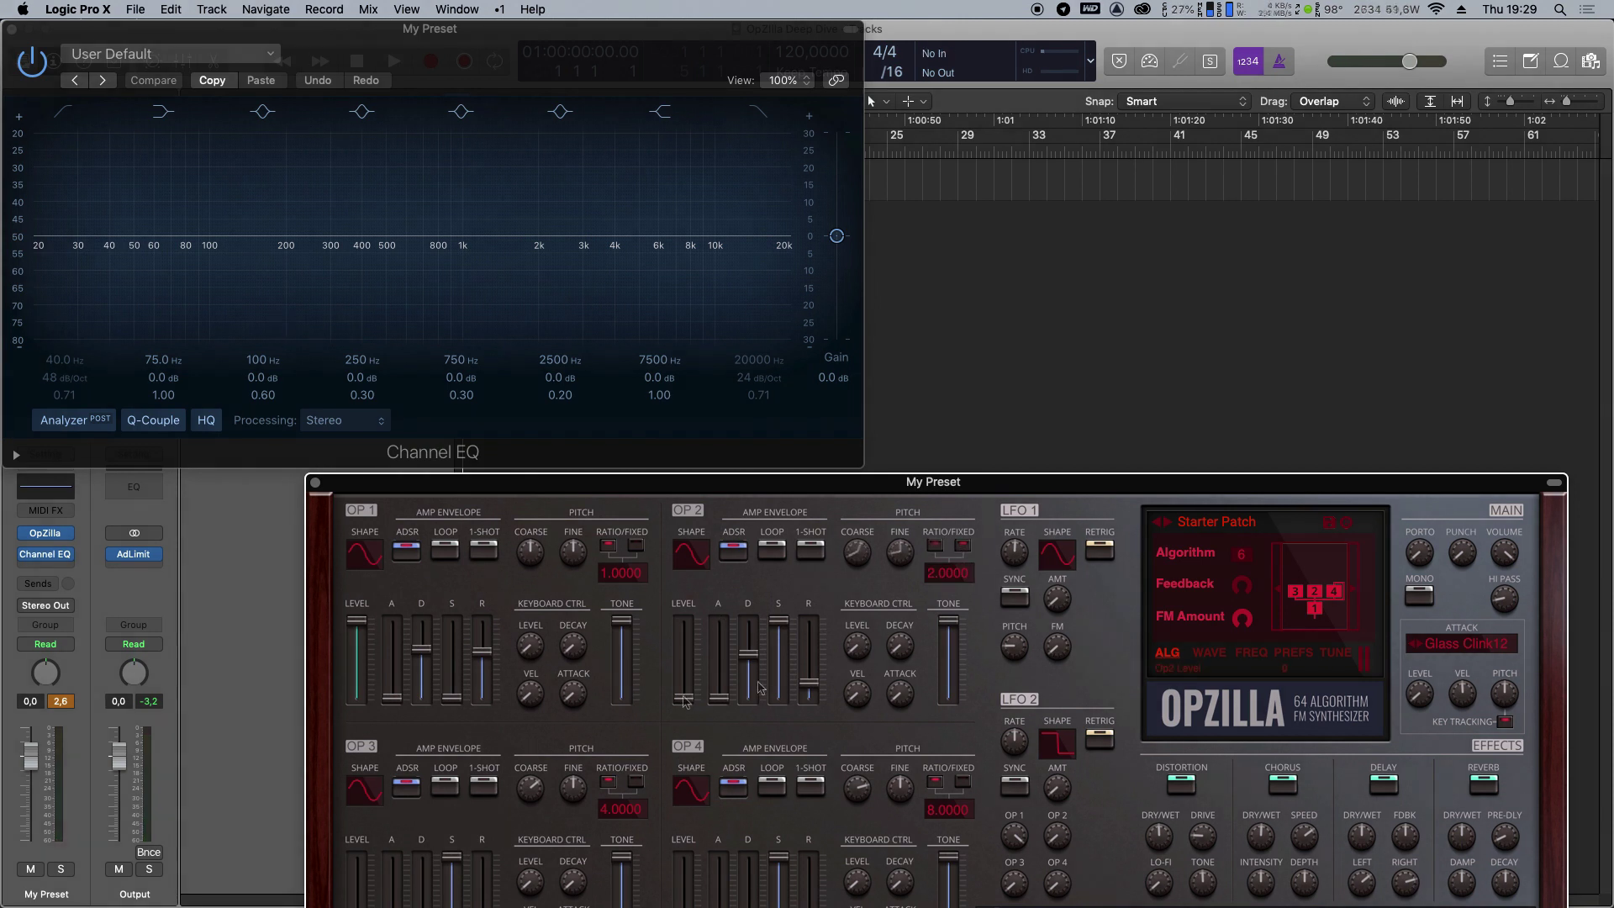
Raise operator 2's level gradually from zero through 77 to full while playing into the EQ analyzer.
mouse_move(684, 699)
mouse_down()
mouse_move(687, 677)
mouse_move(687, 691)
mouse_up()
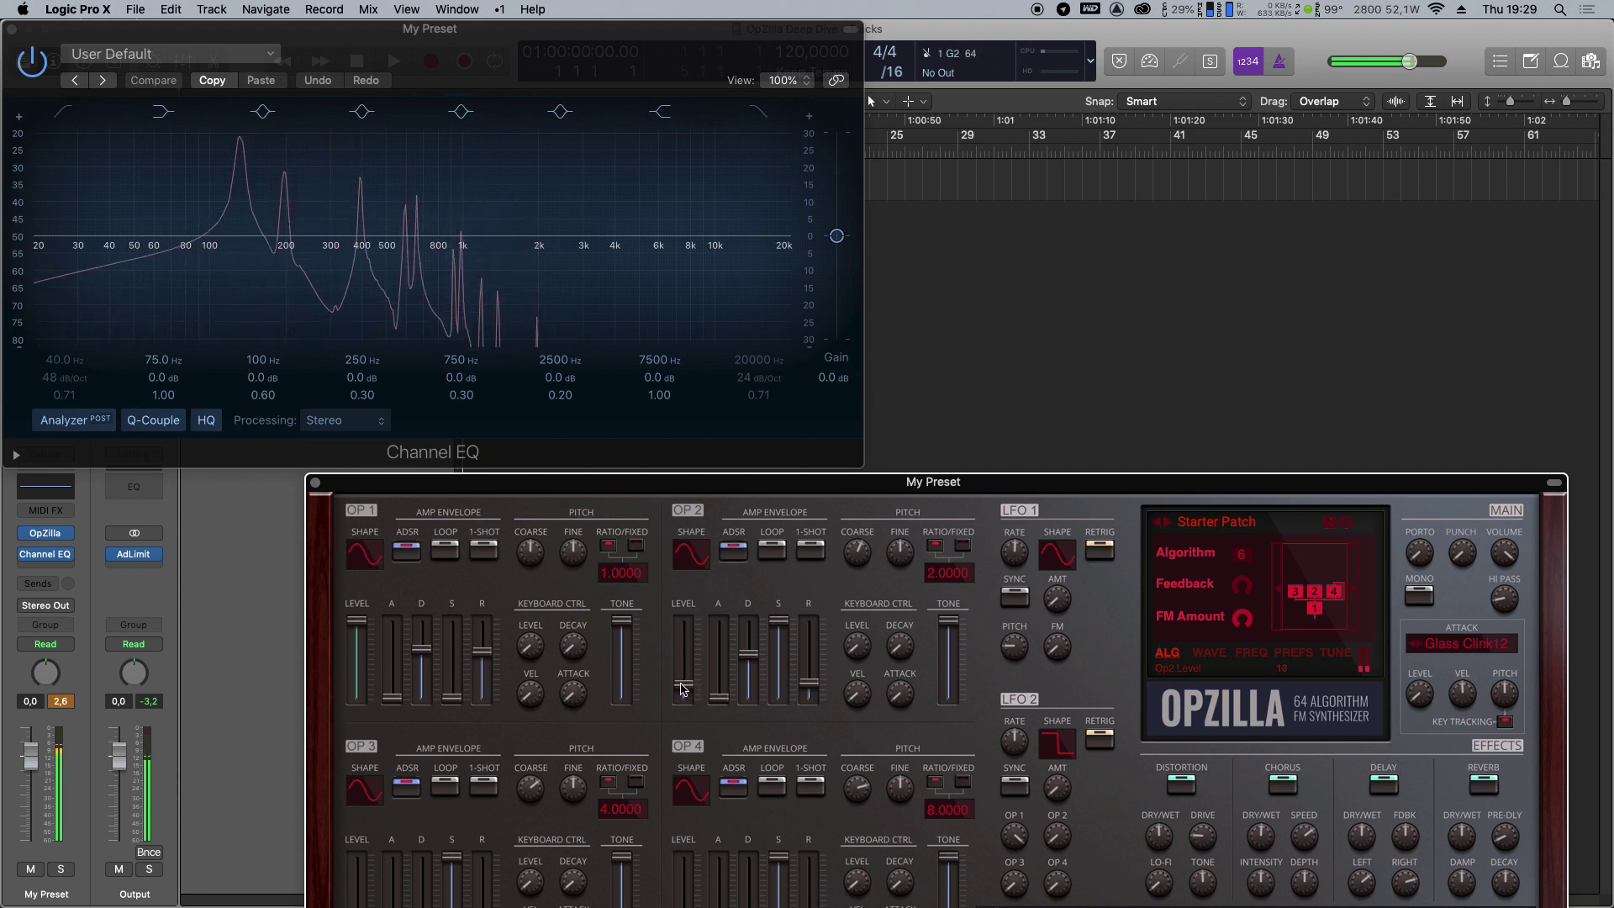
drag(682, 690, 690, 649)
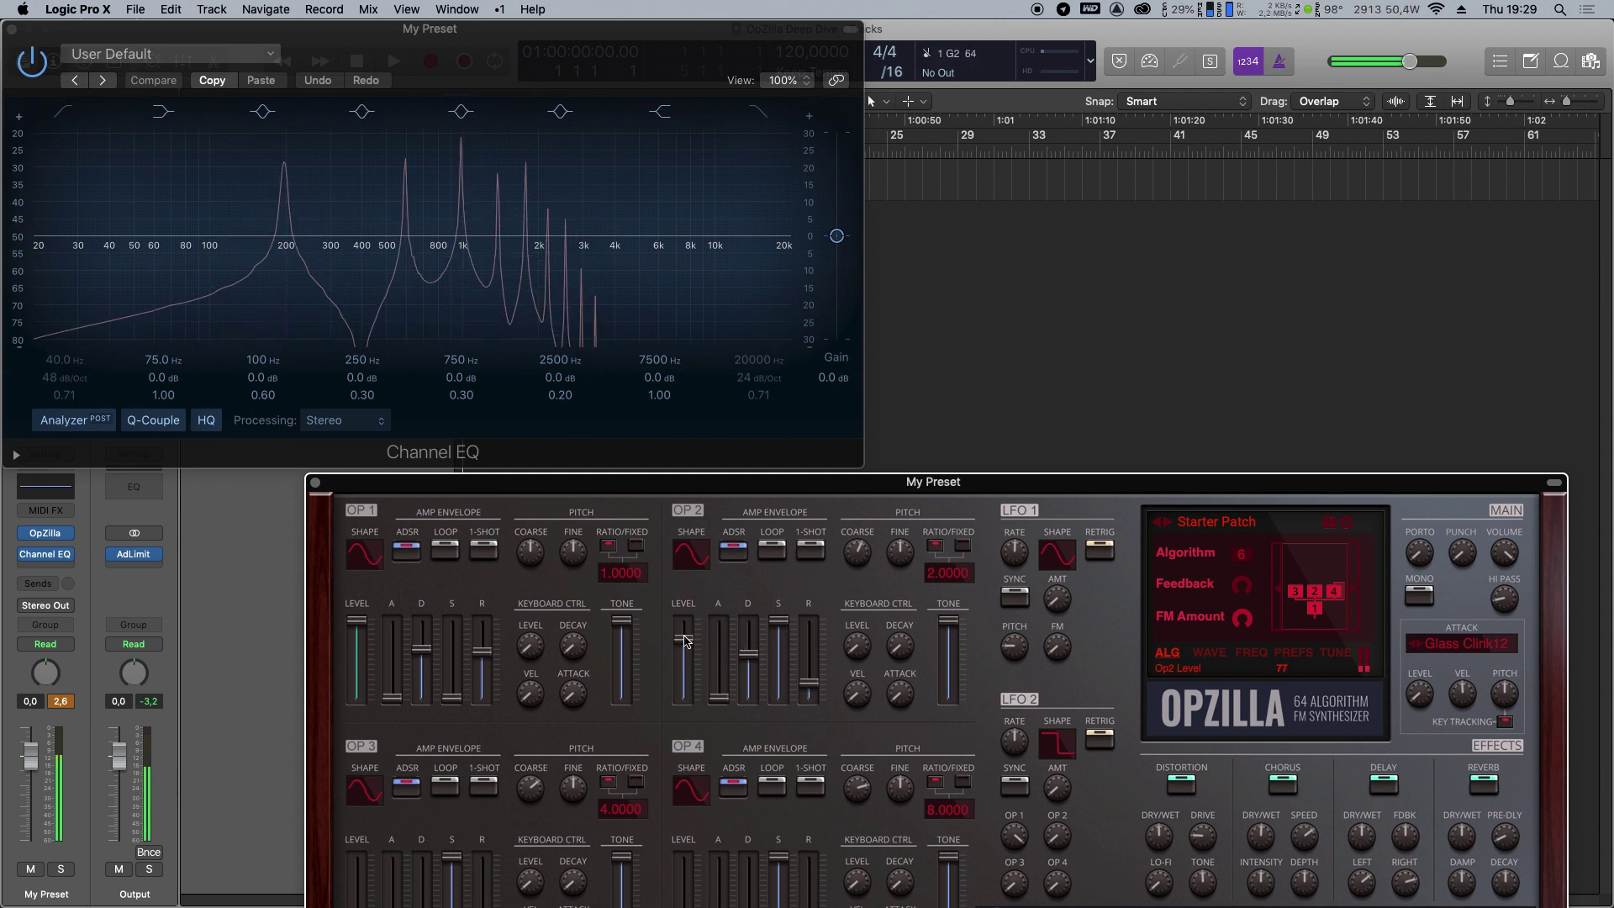
drag(684, 646, 683, 613)
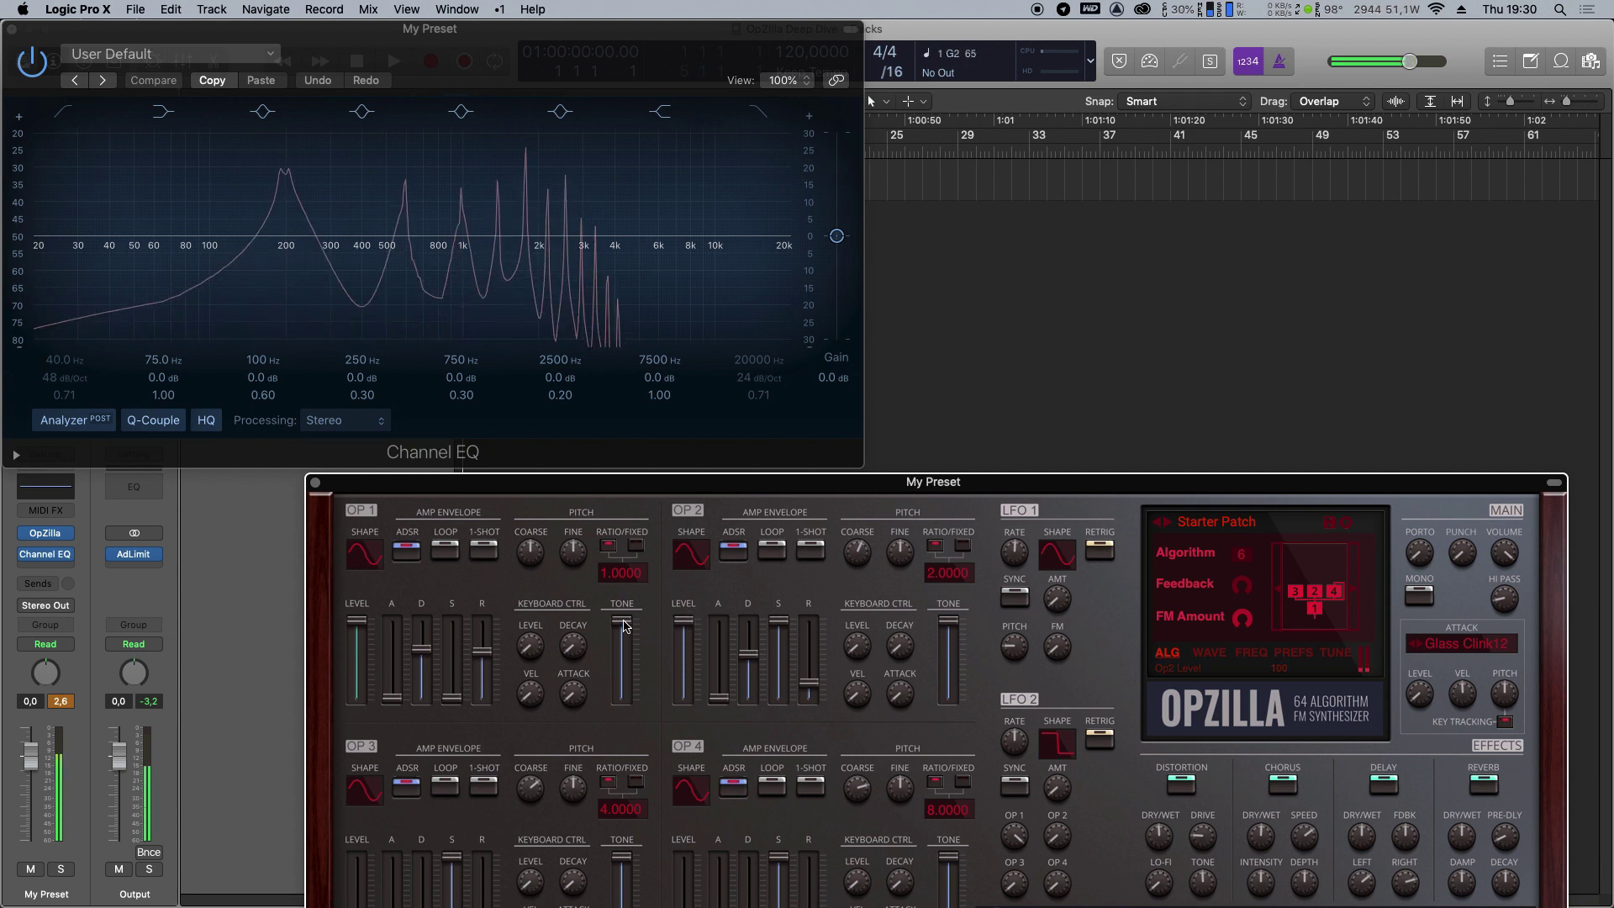
Set operator 2's pitch ratio to 4 and vary operator 1's tone, returning it to 100, while playing notes.
mouse_move(624, 626)
mouse_down()
mouse_move(624, 715)
mouse_move(623, 618)
mouse_up()
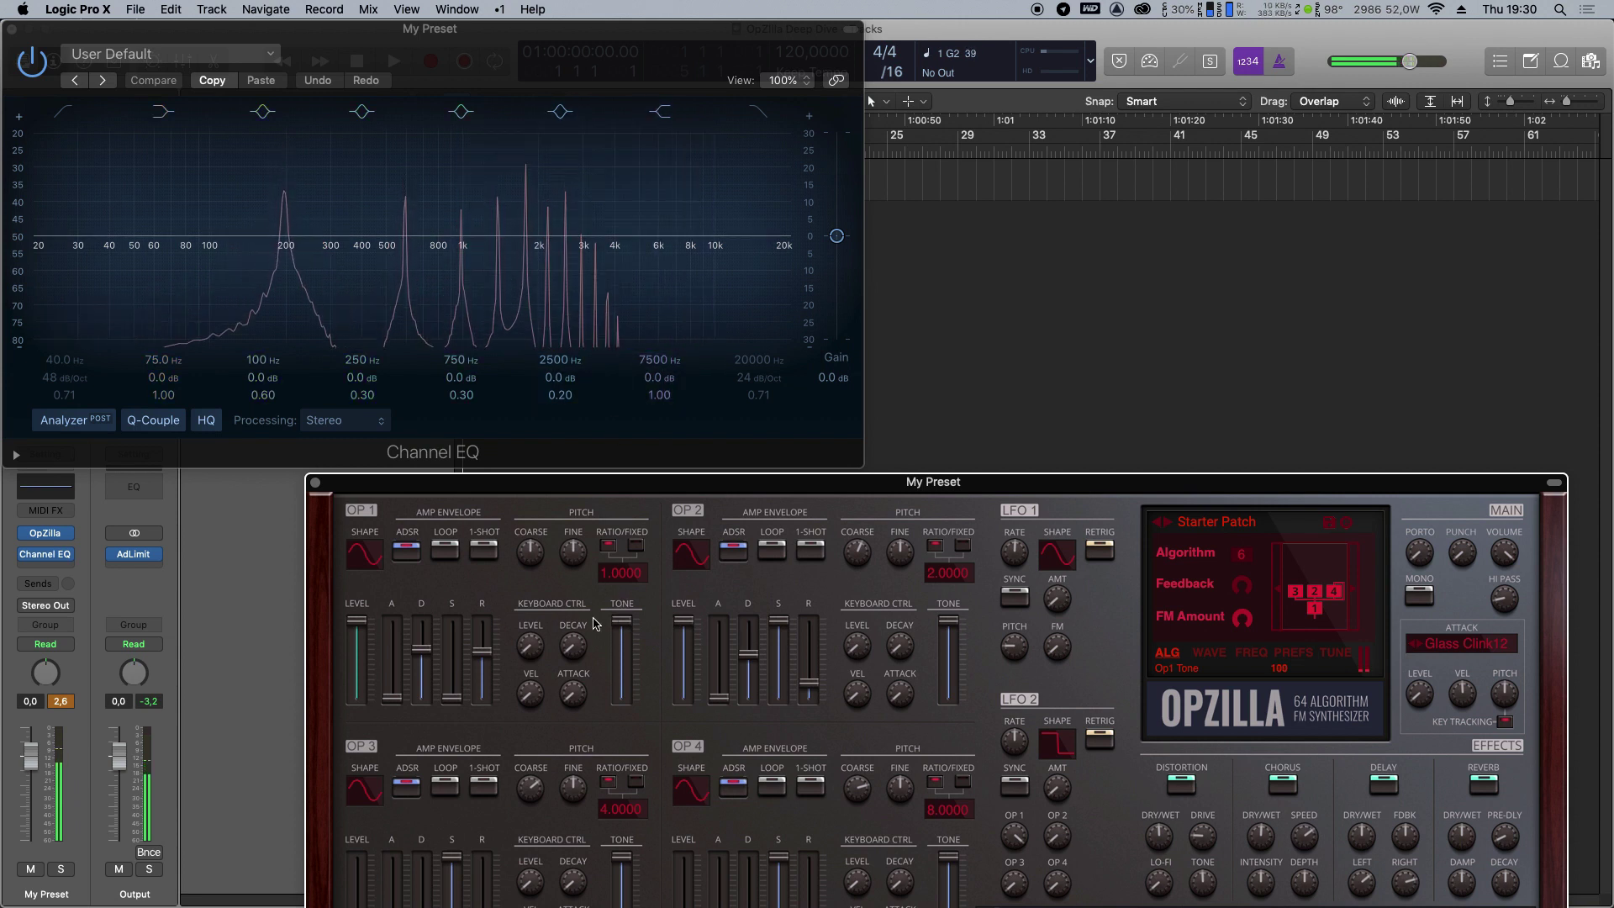
double_click(930, 571)
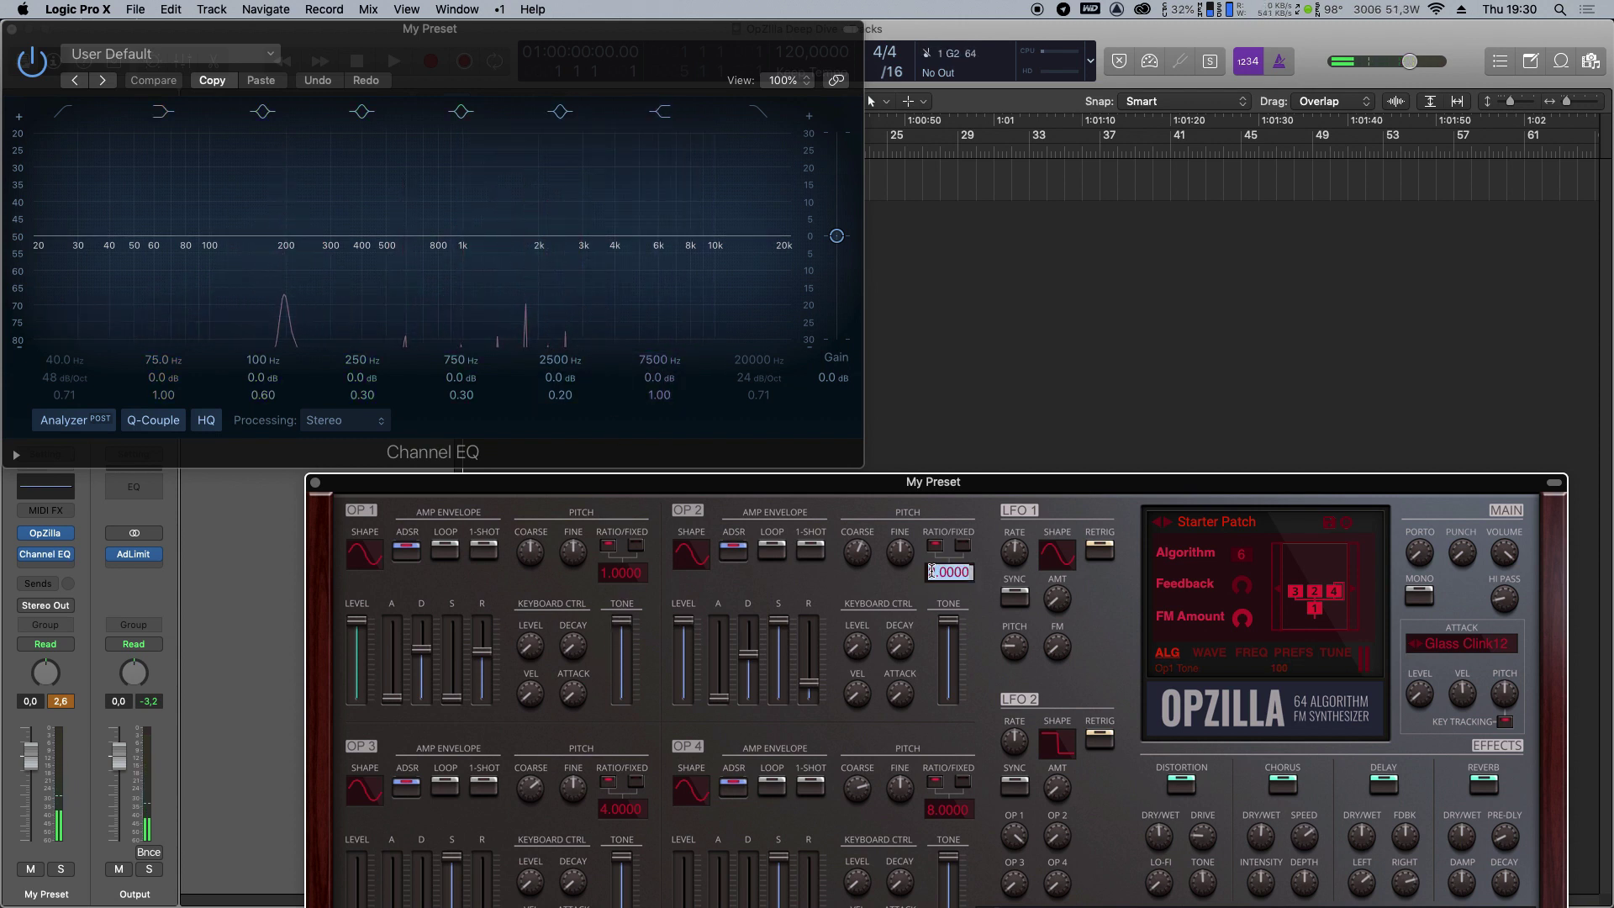
text(4)
key(Return)
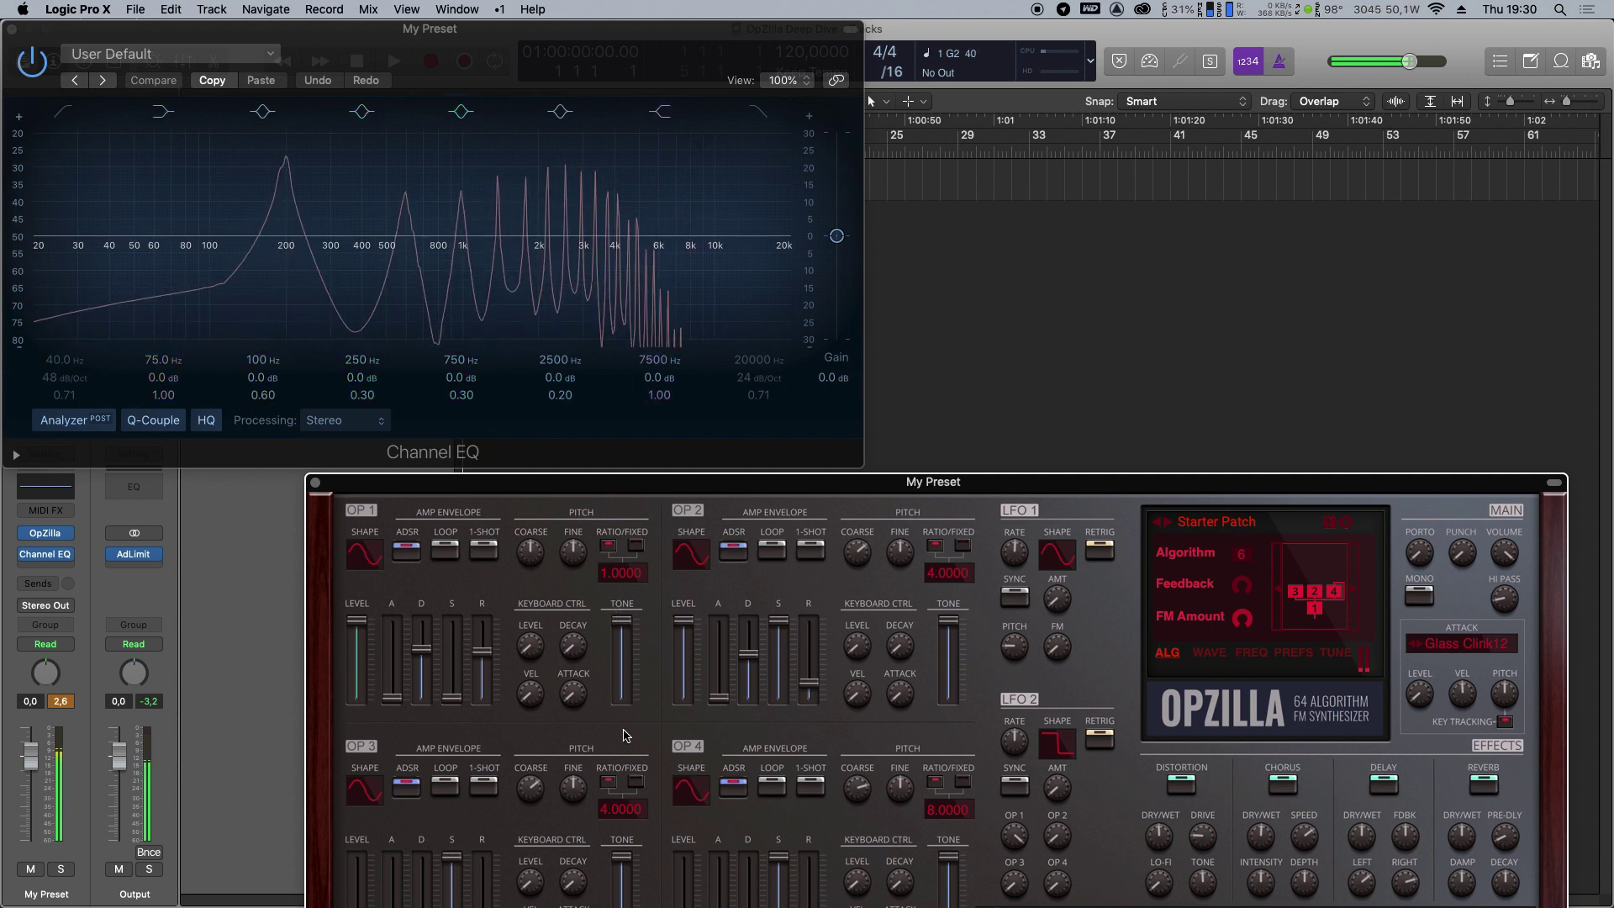
mouse_move(622, 622)
mouse_down()
mouse_move(620, 715)
mouse_move(617, 597)
mouse_up()
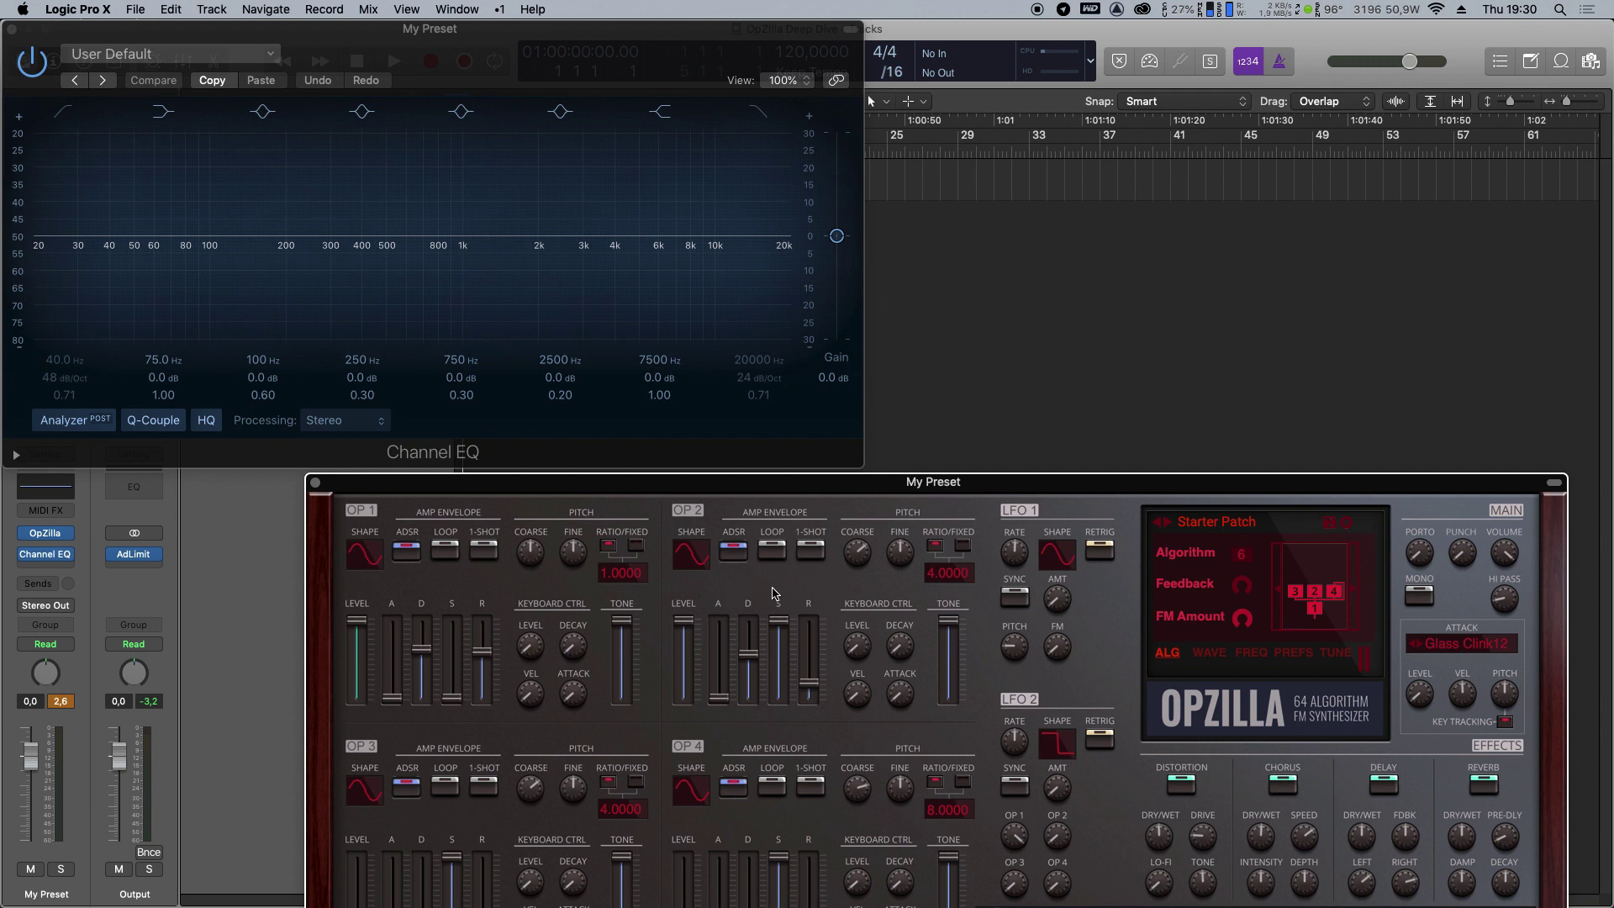
Move the OpZilla window up to show all four operators, lower operator 2's level to about 80 and set its pitch ratio to 0.5.
drag(767, 487, 796, 397)
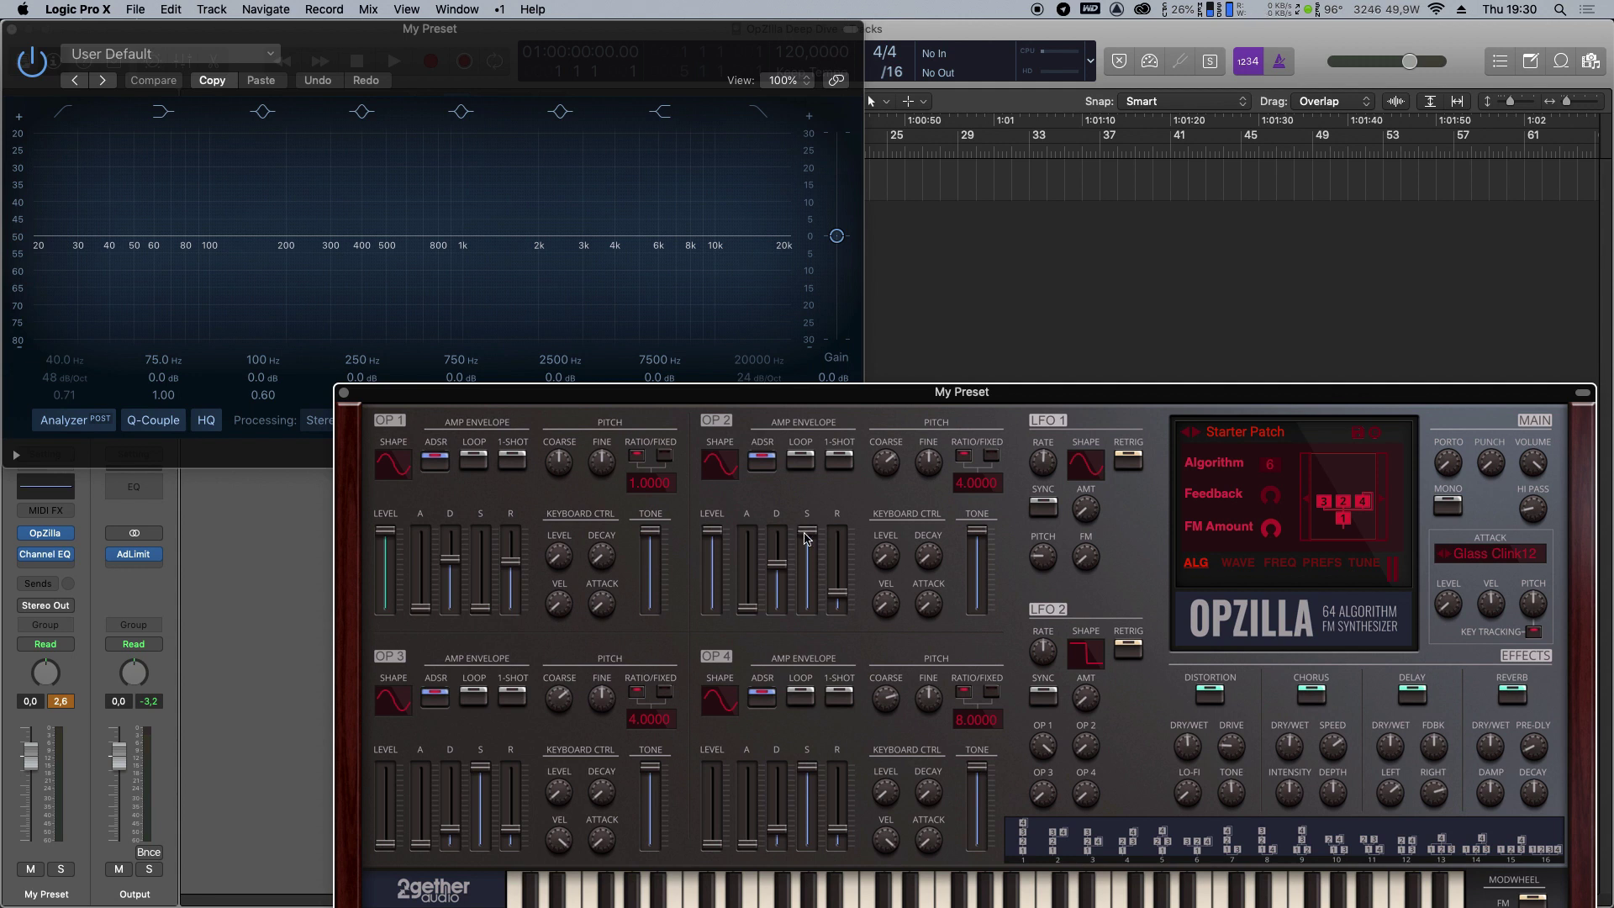
drag(712, 530, 712, 545)
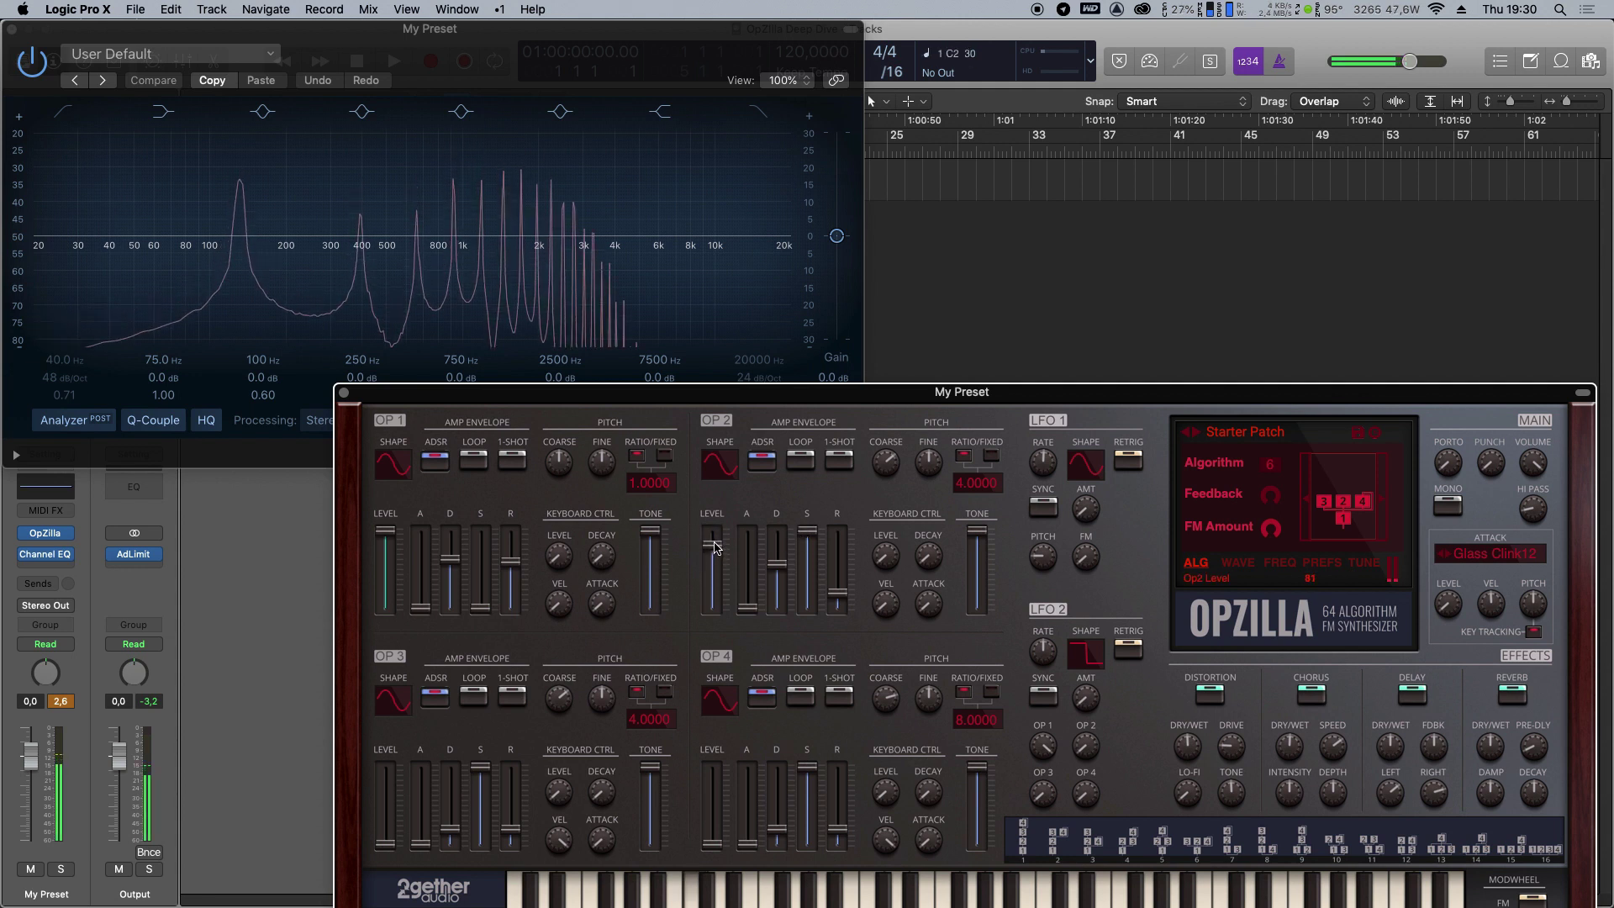
double_click(975, 483)
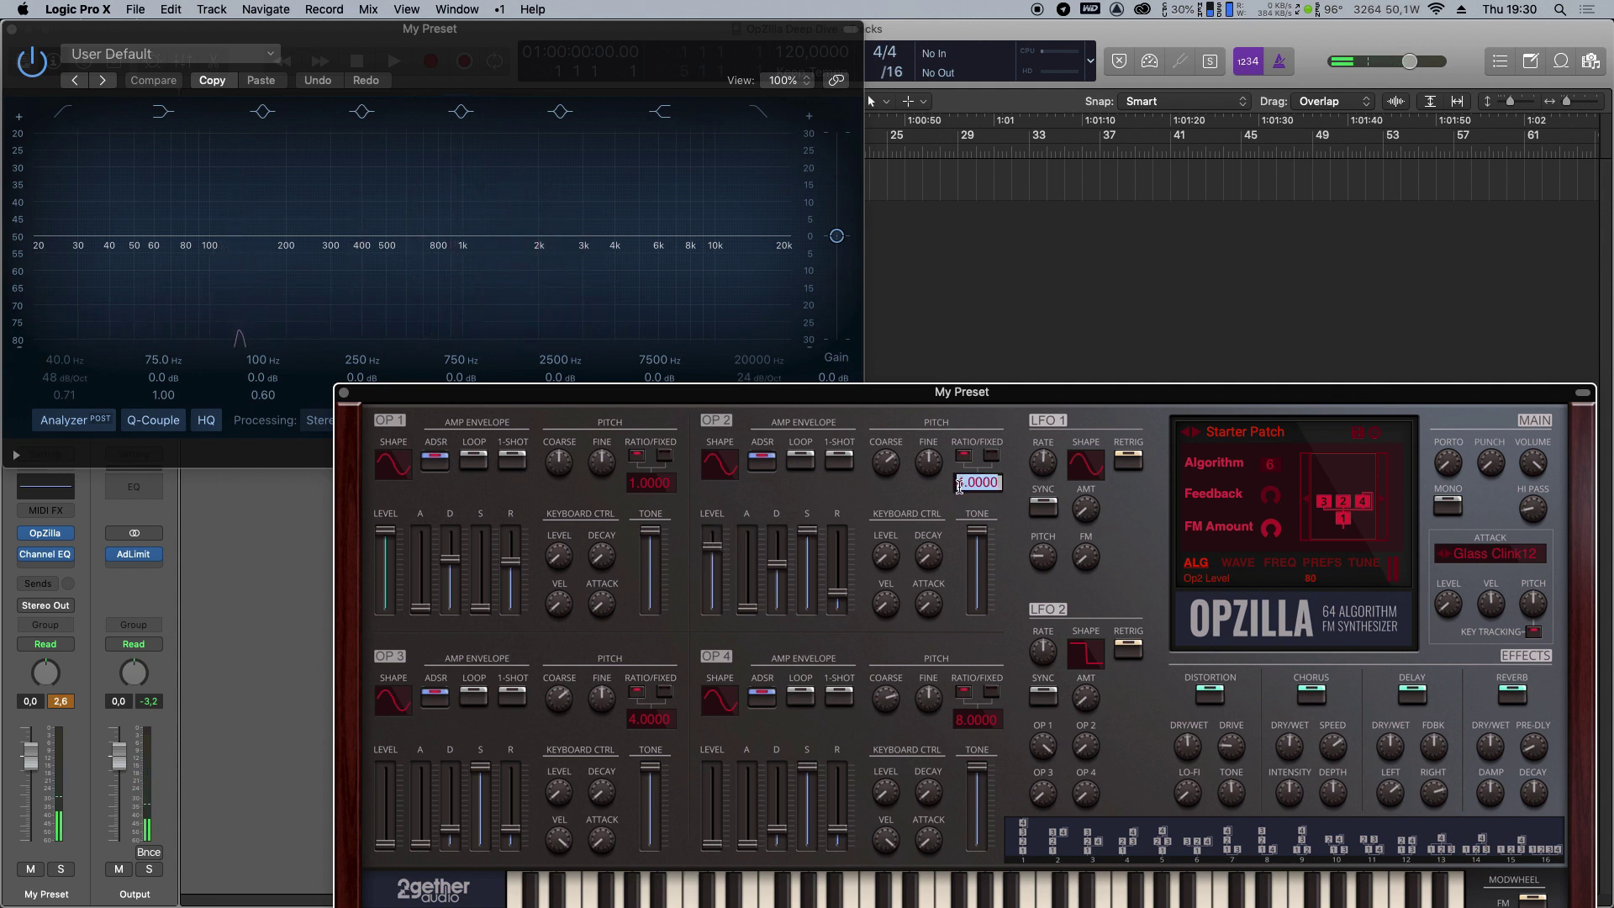
text(0.5)
key(Return)
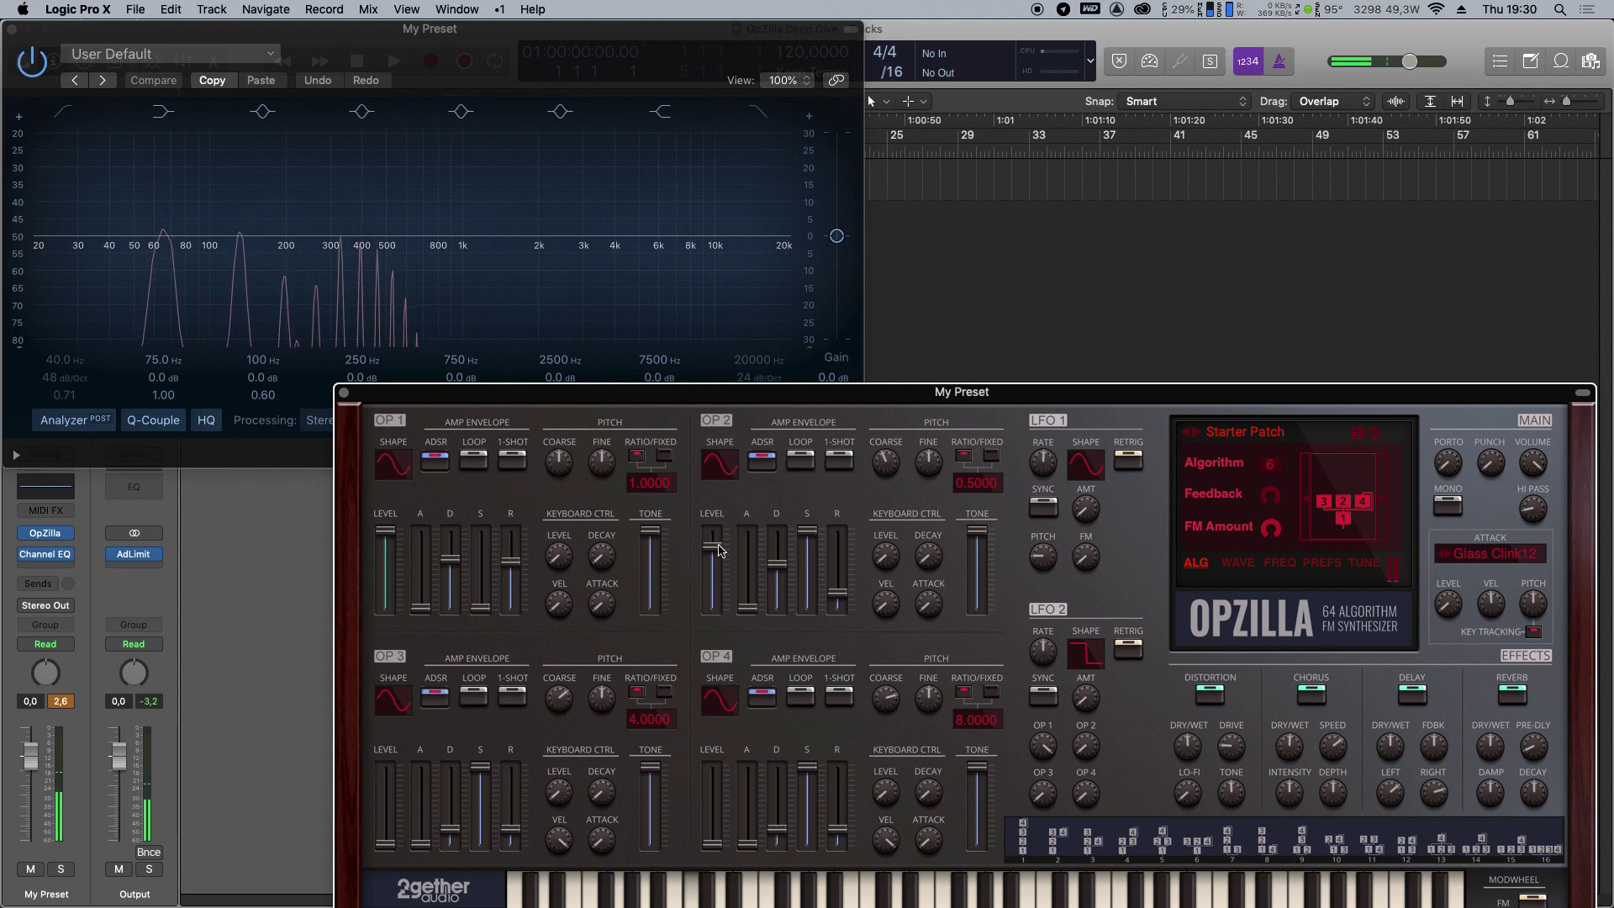
Lengthen operator 2's attack beyond 2 s, set its level to about 52 and sustain to zero, and raise operator 1's sustain to full.
drag(712, 545, 715, 586)
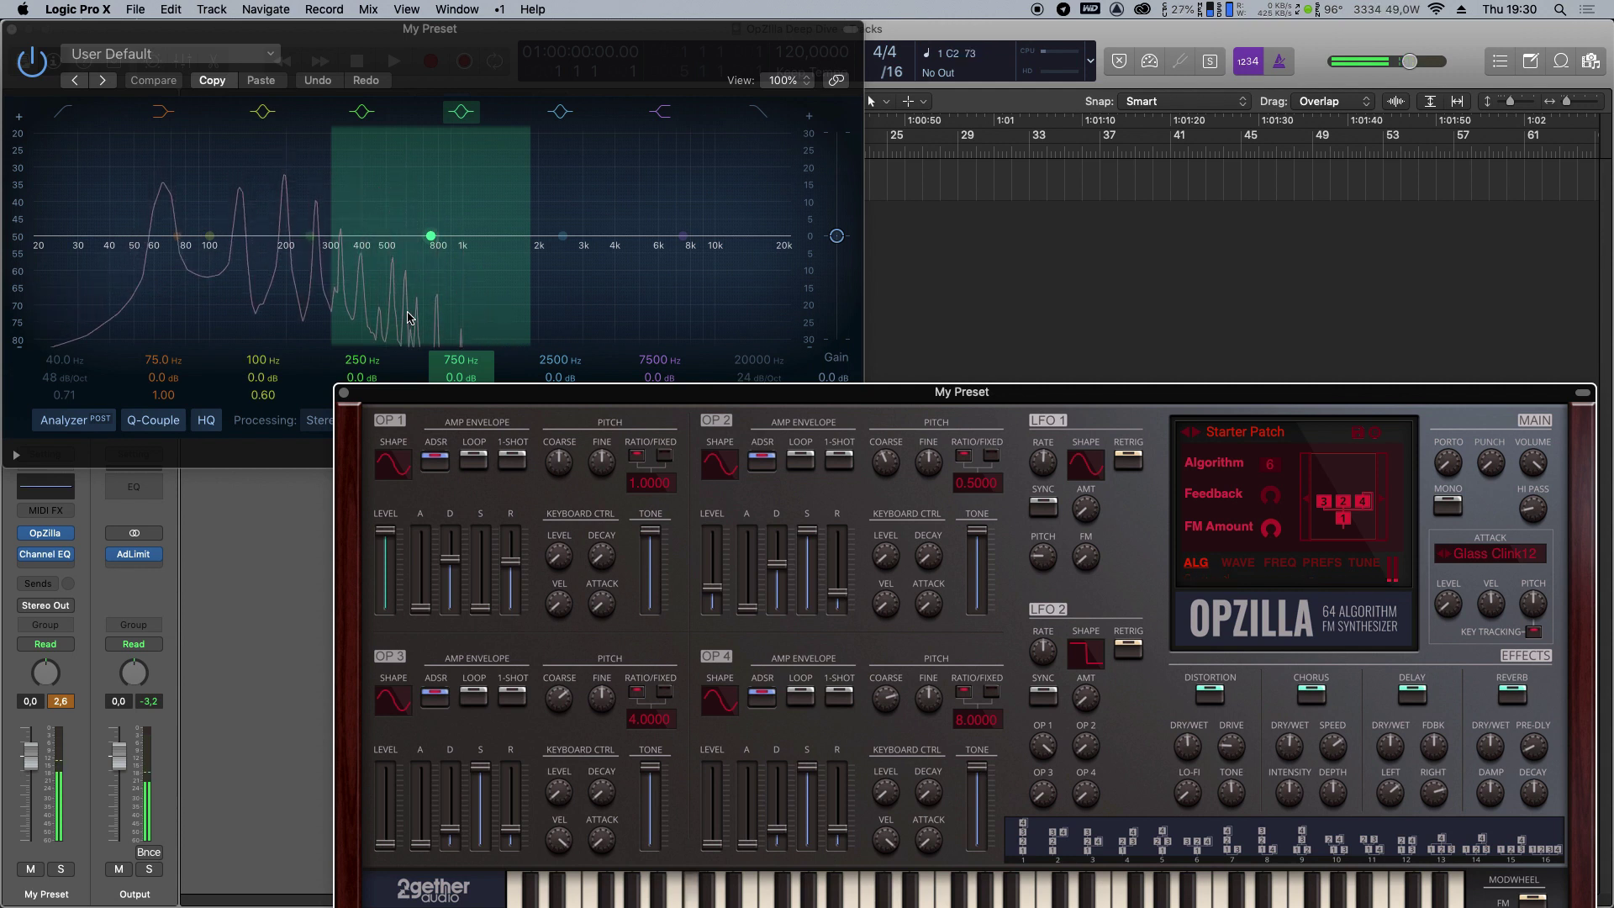
drag(748, 607, 752, 572)
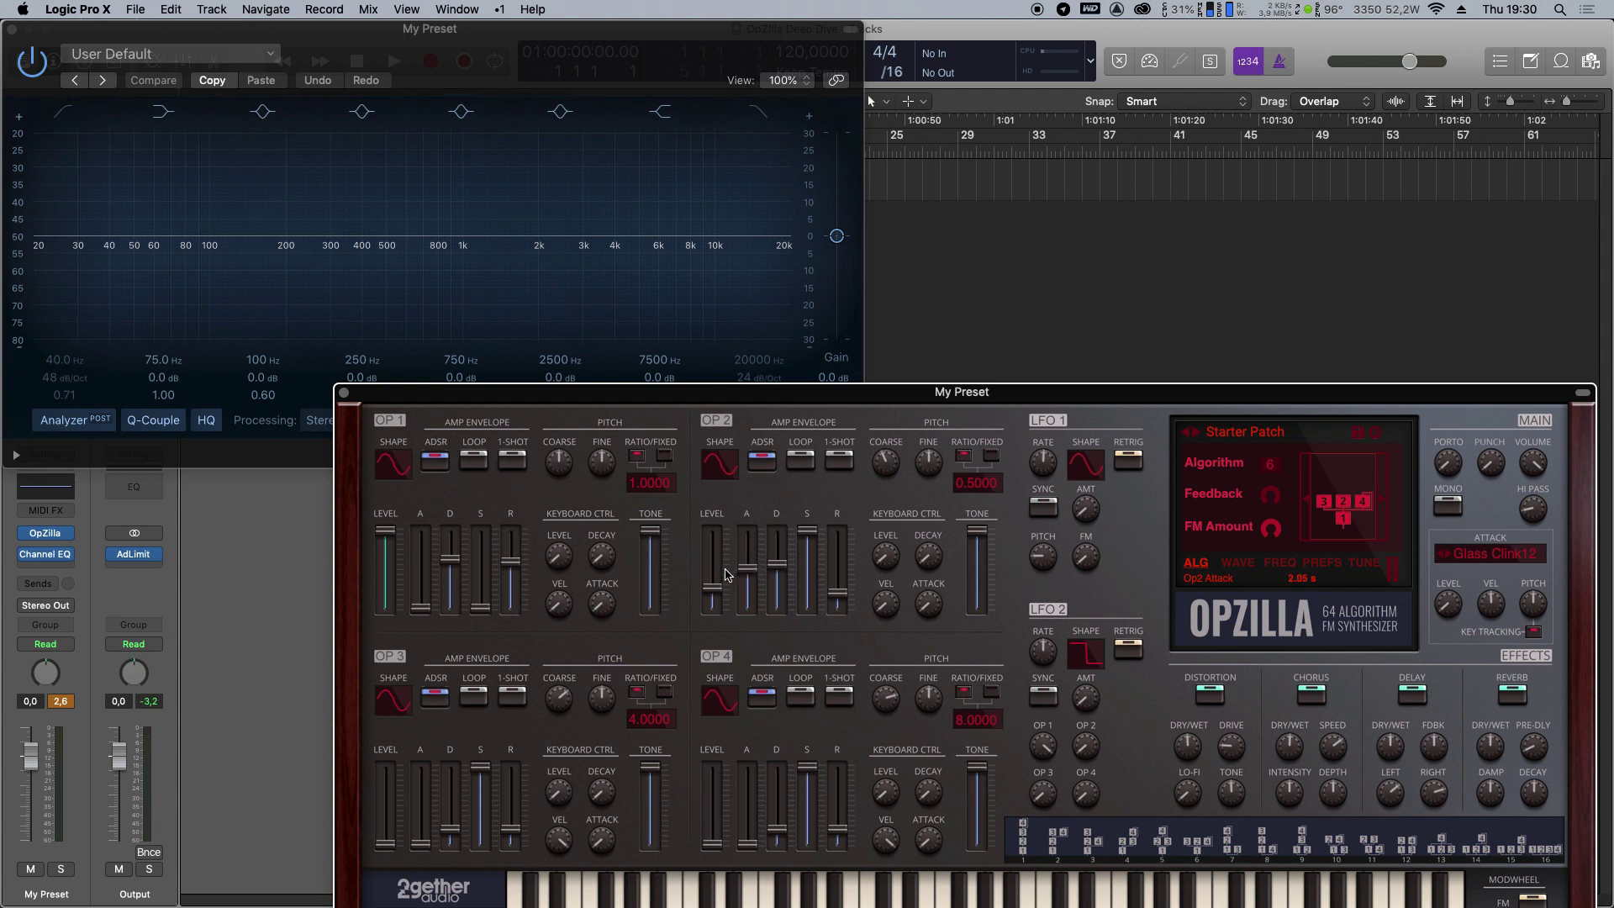
mouse_move(717, 591)
mouse_down()
mouse_move(717, 559)
mouse_move(717, 586)
mouse_move(754, 557)
mouse_move(718, 597)
mouse_up()
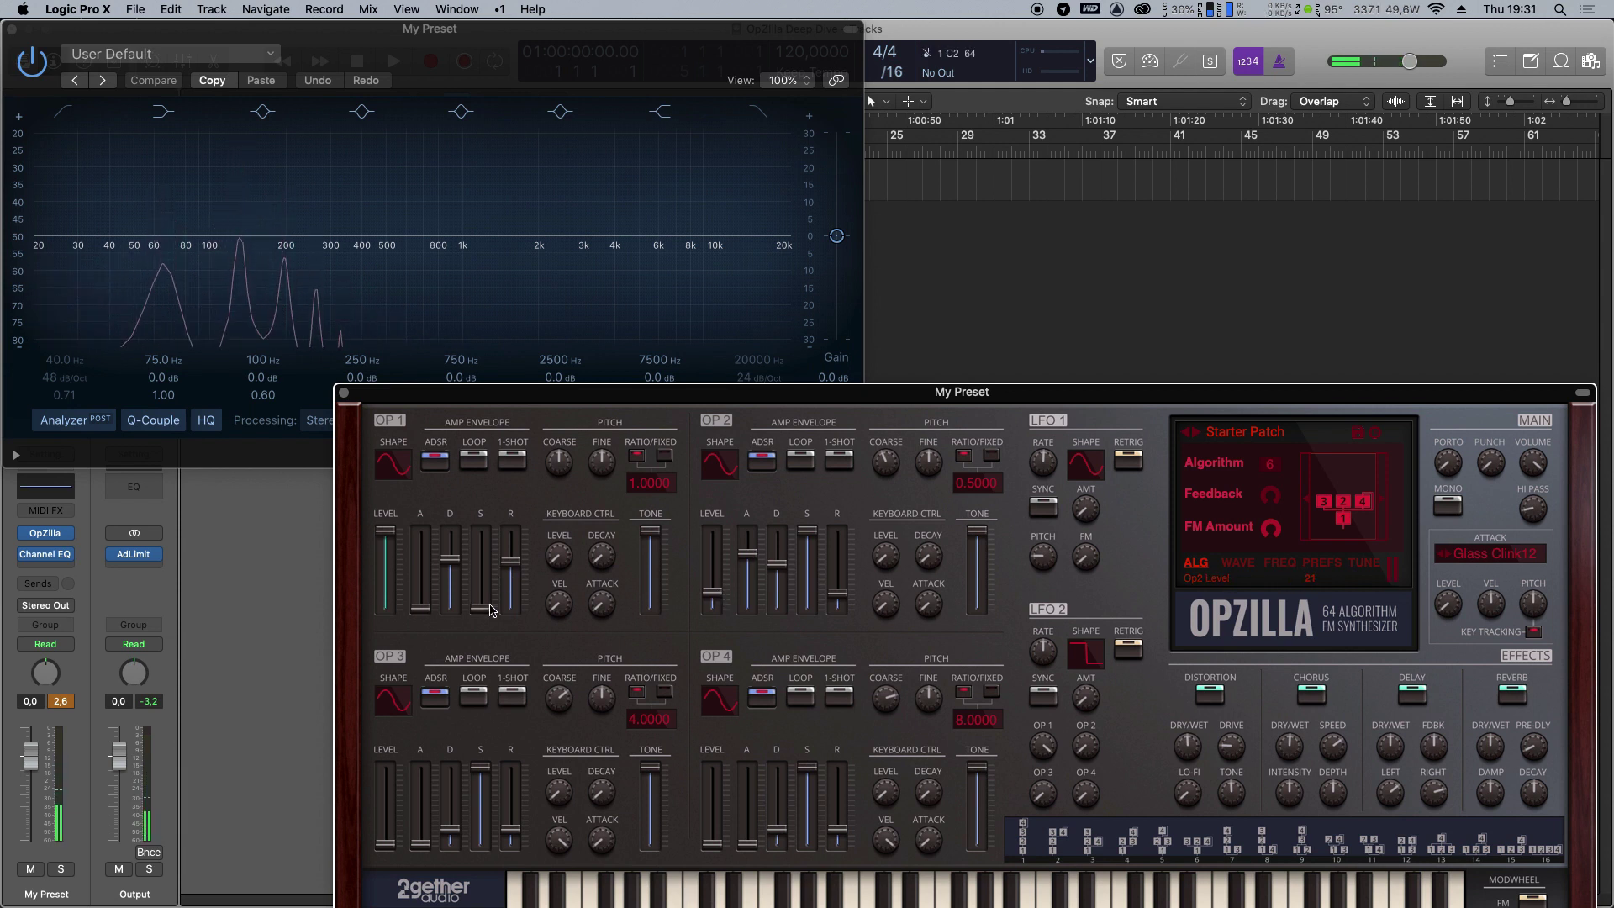
drag(480, 607, 480, 529)
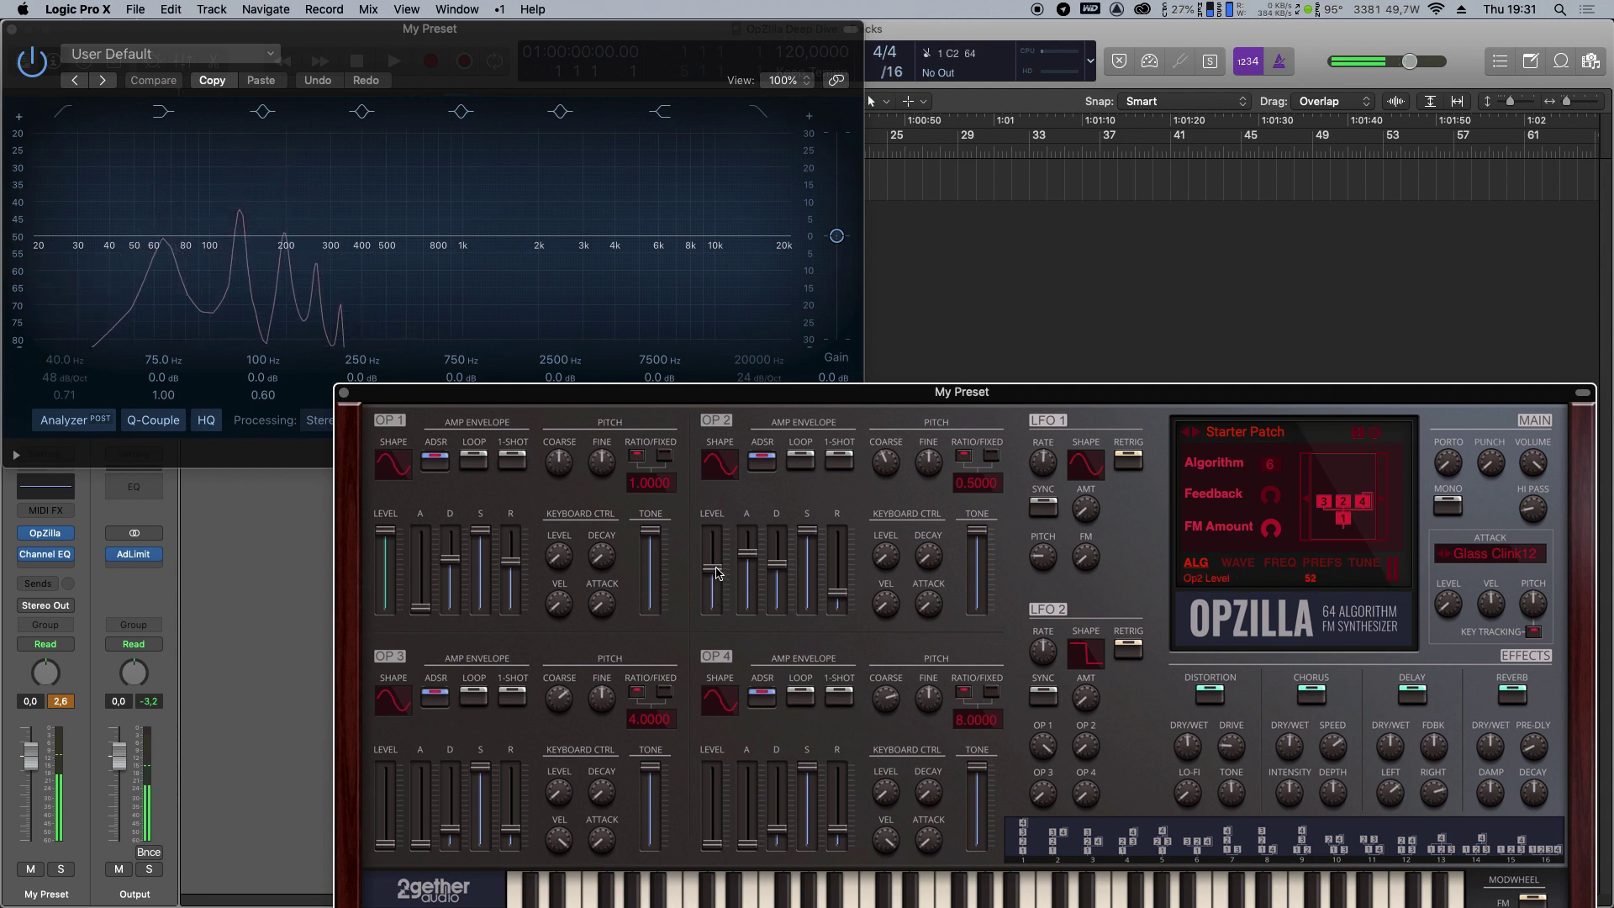
drag(719, 598, 812, 649)
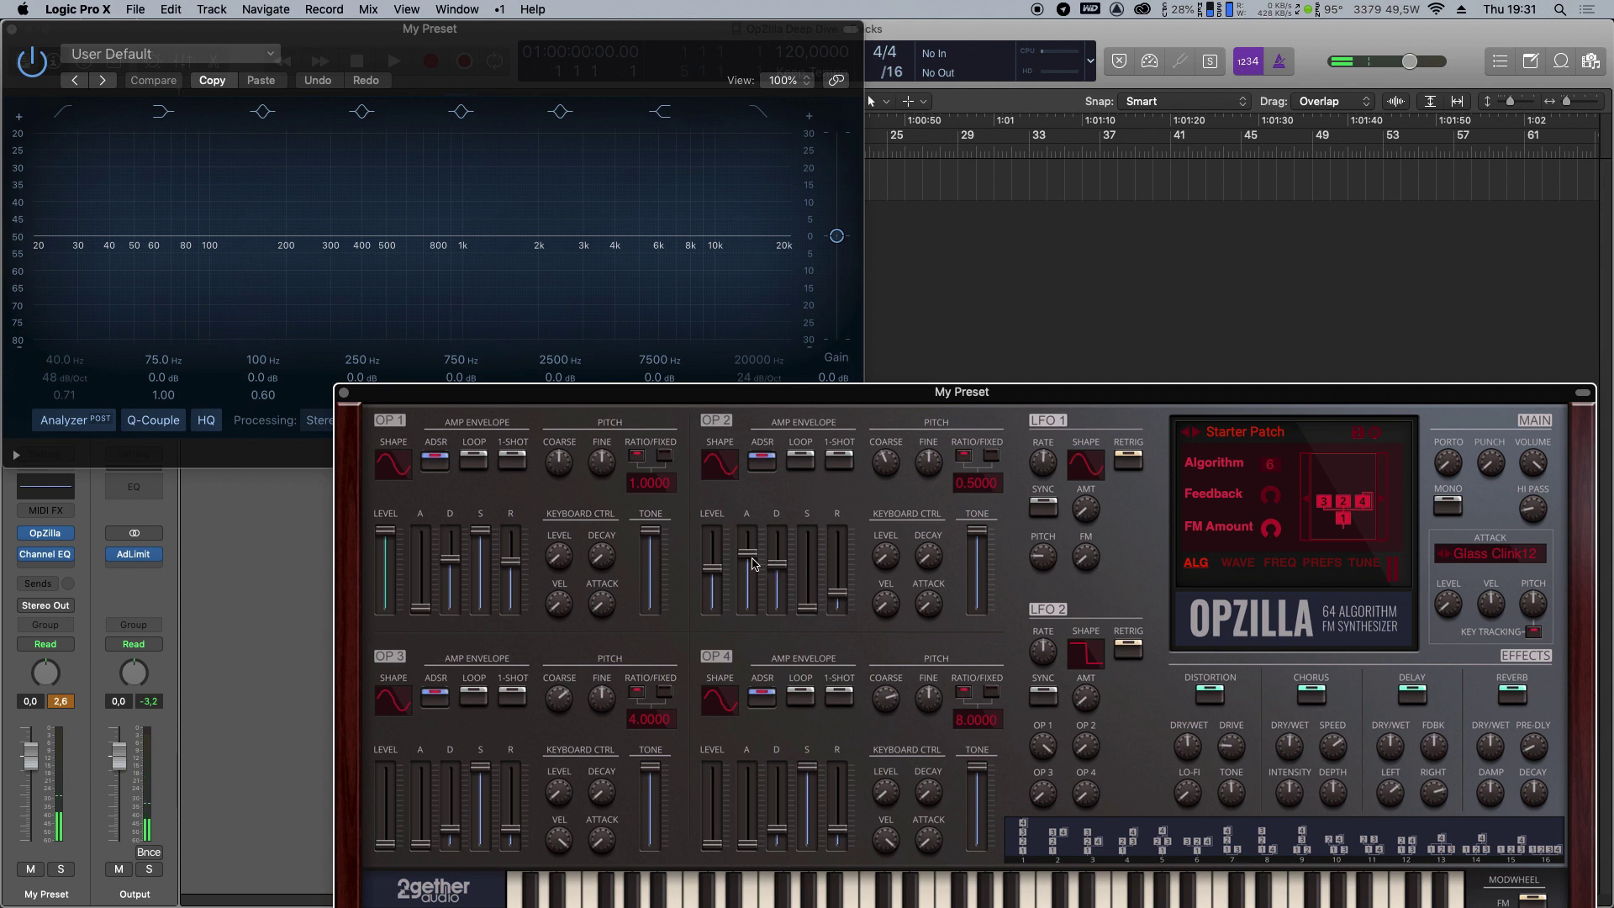
Set operator 2's pitch ratio to 2, shorten its attack, raise its sustain to 25 and lengthen its release.
double_click(974, 488)
text(2)
key(Return)
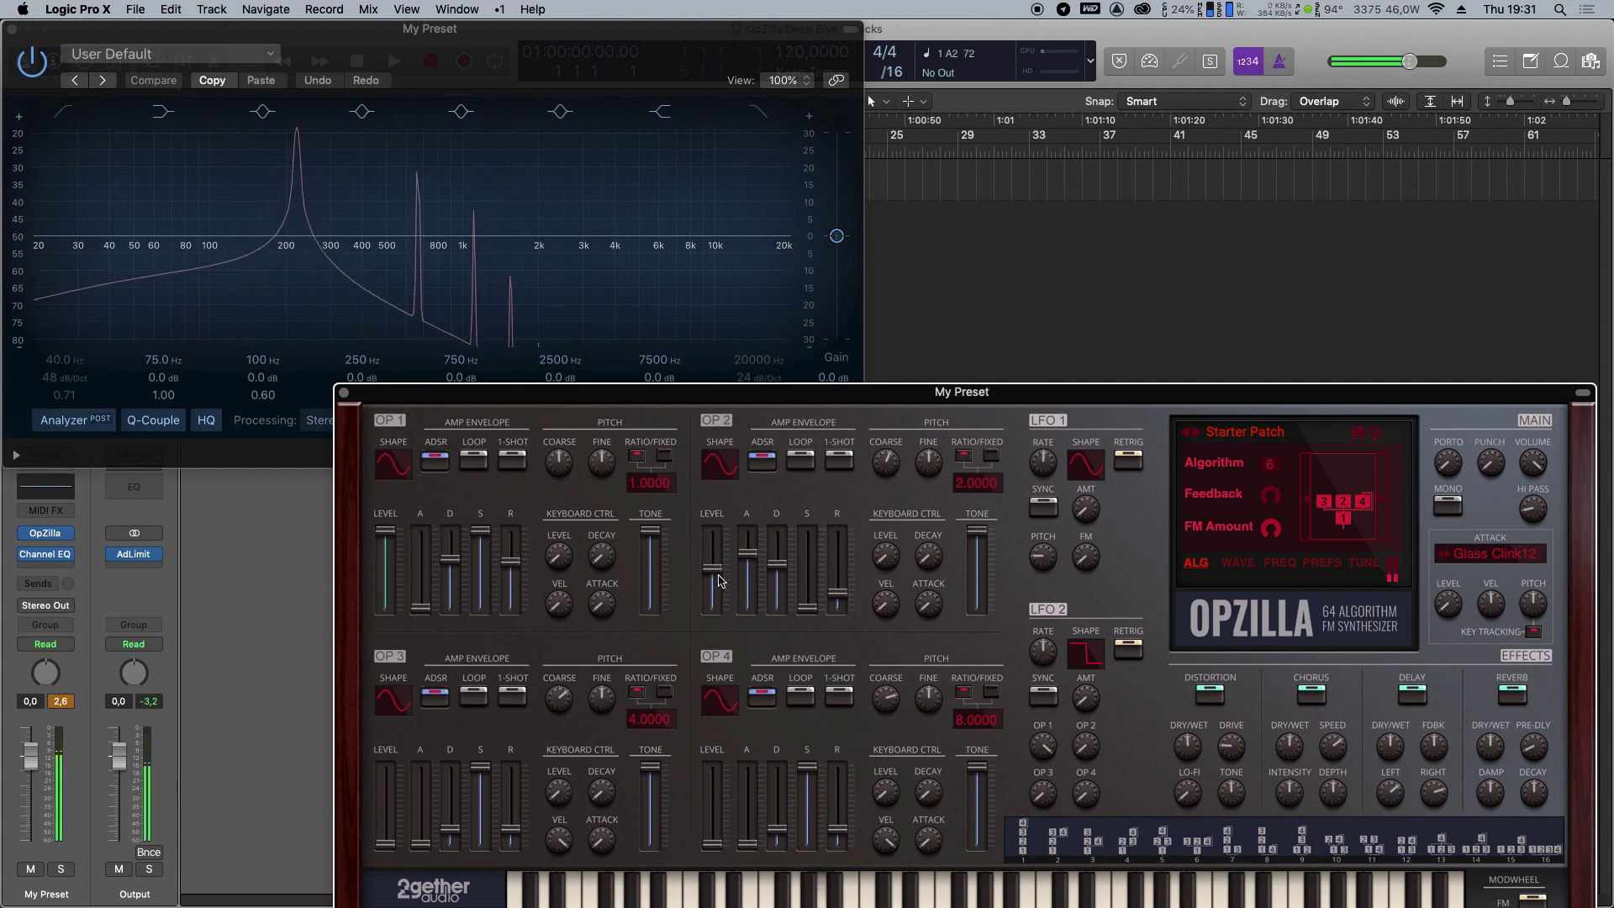
drag(711, 568, 805, 599)
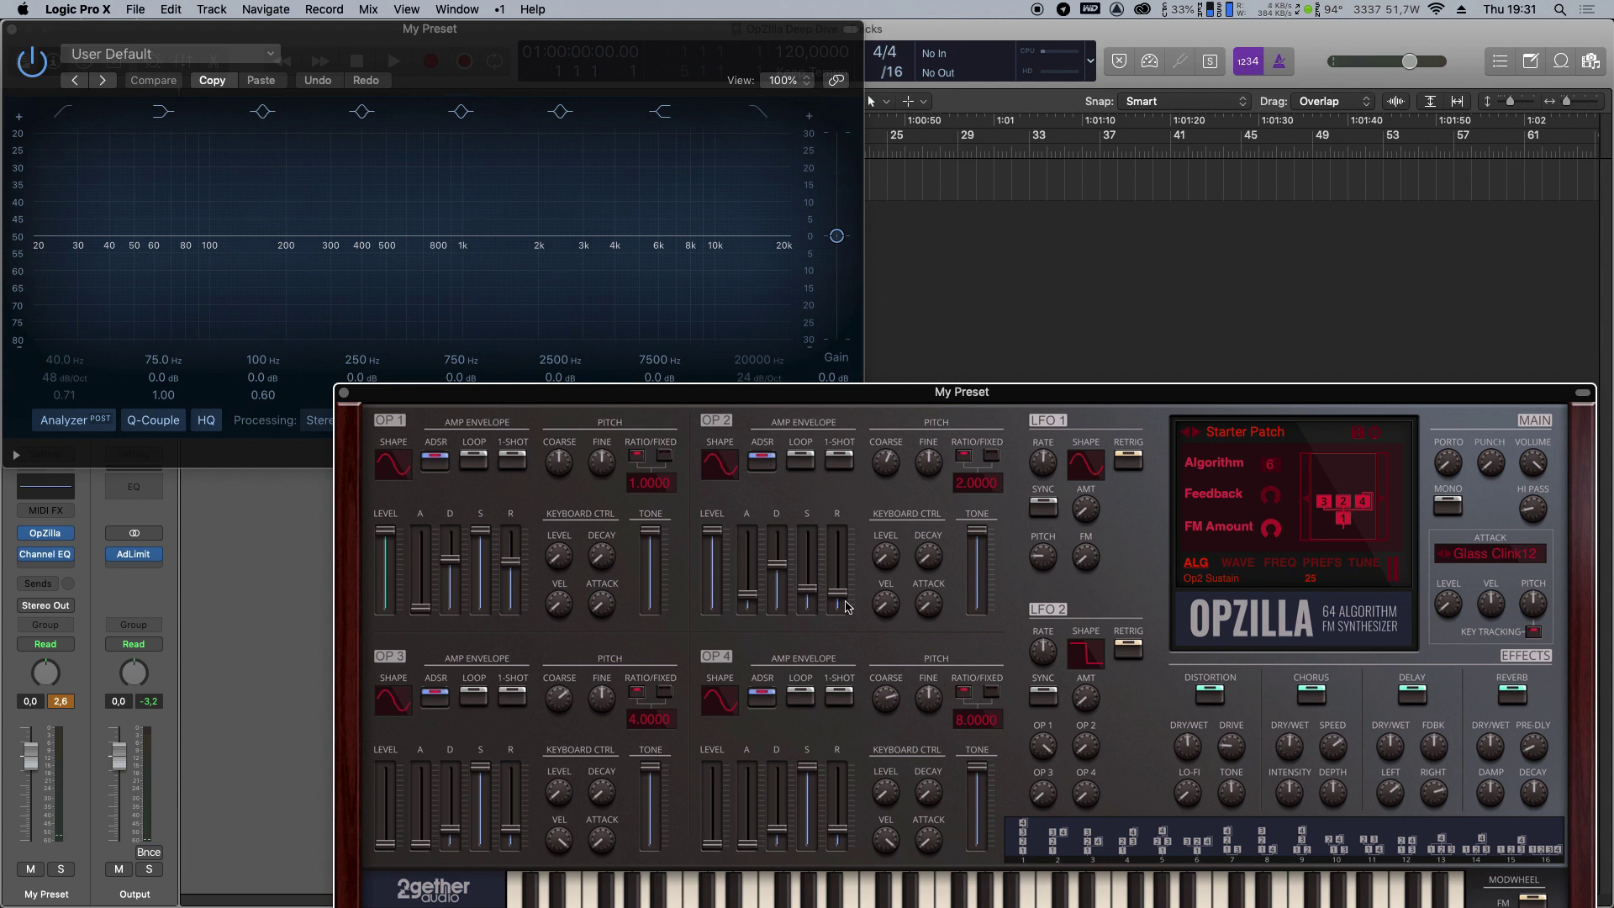
drag(725, 540, 717, 576)
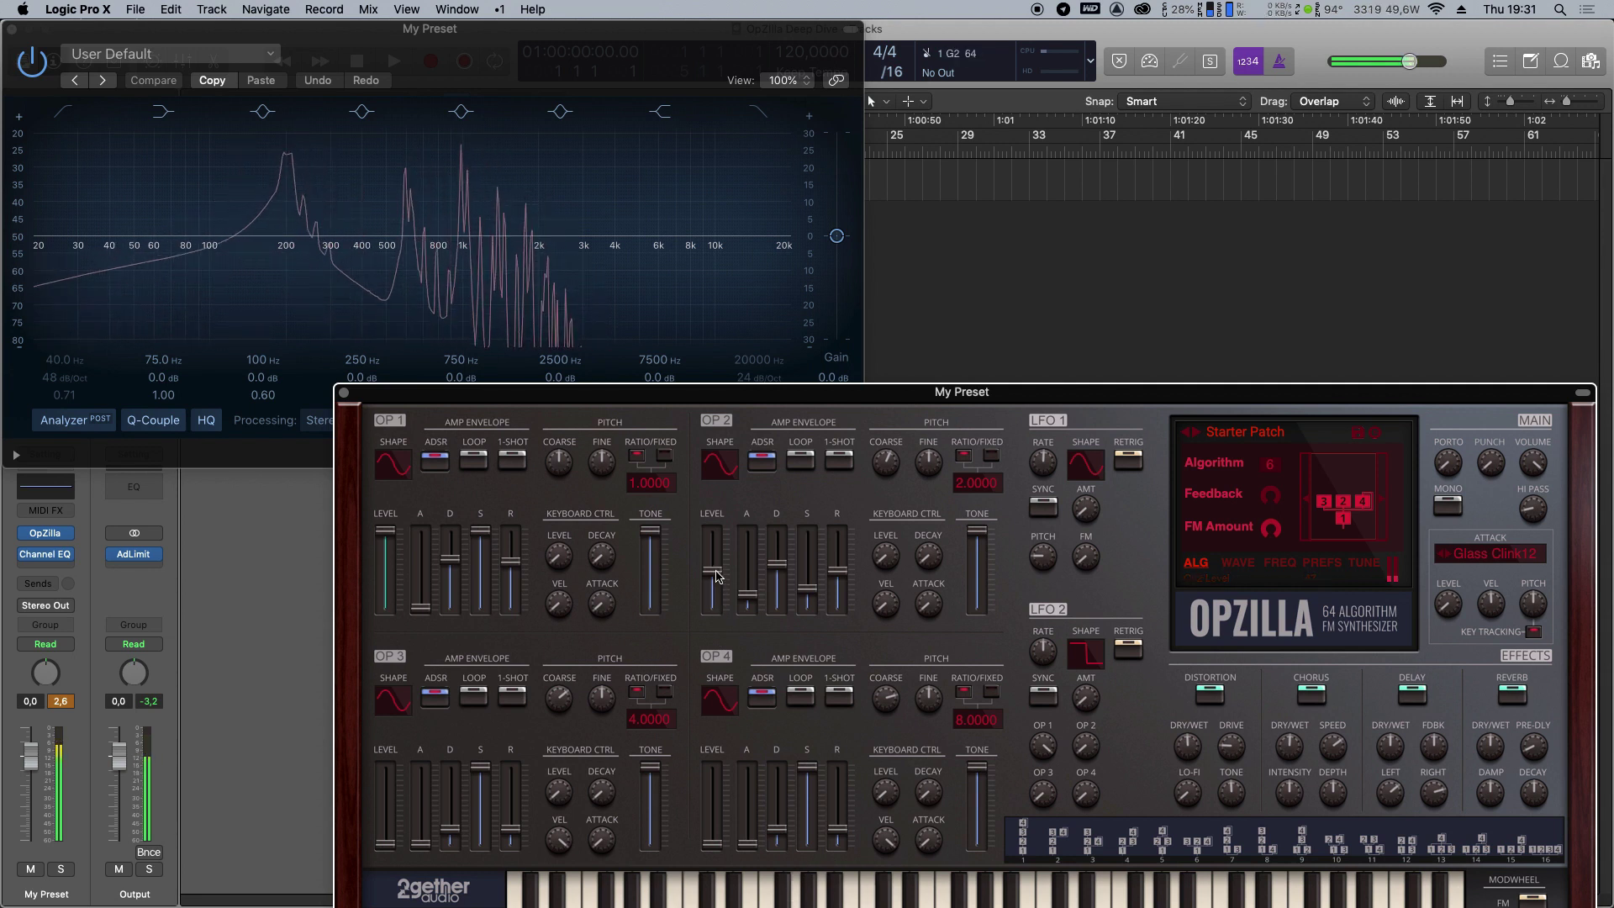
Raise operator 2's level to 91, drop its attack and sustain to zero and set its release to about 0.8 s.
drag(712, 571, 719, 551)
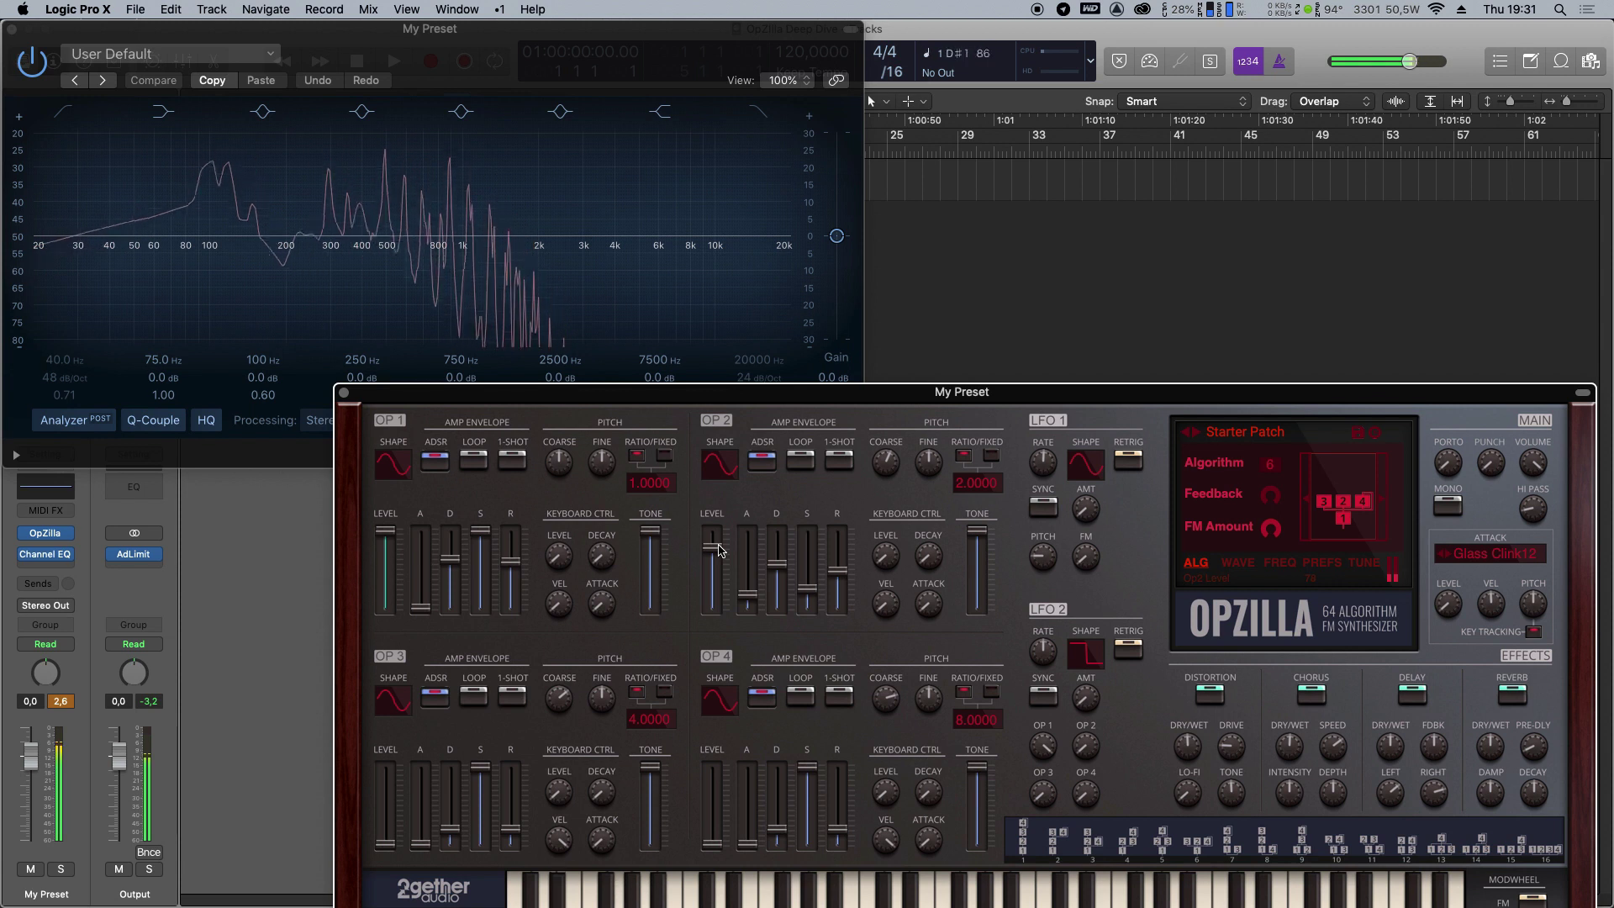
drag(709, 548, 712, 542)
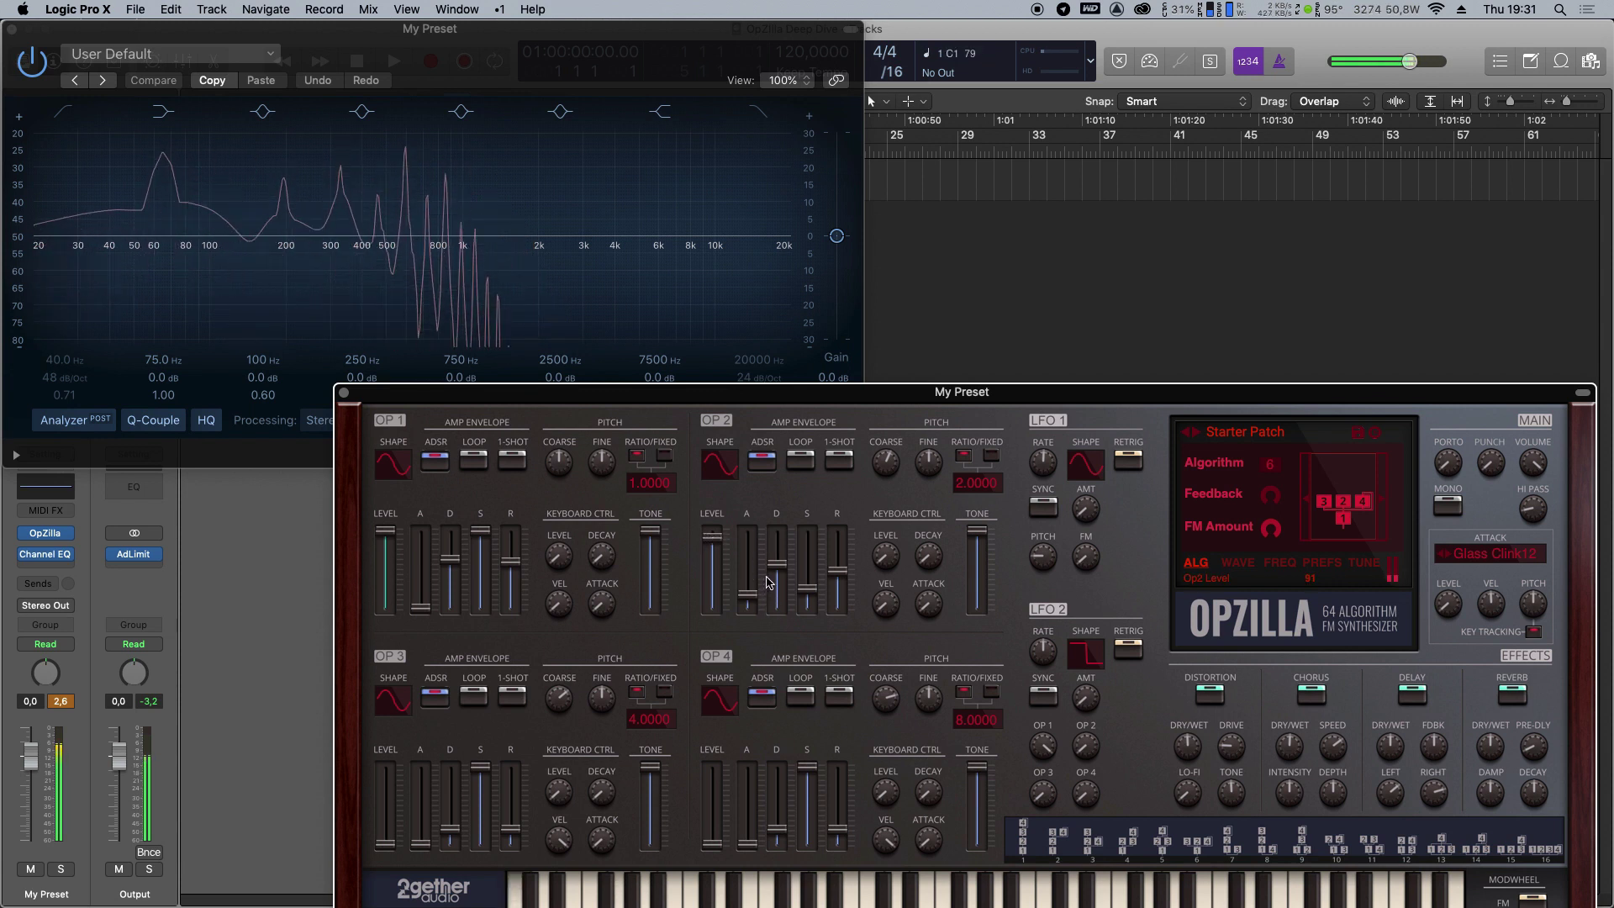
drag(783, 573, 836, 578)
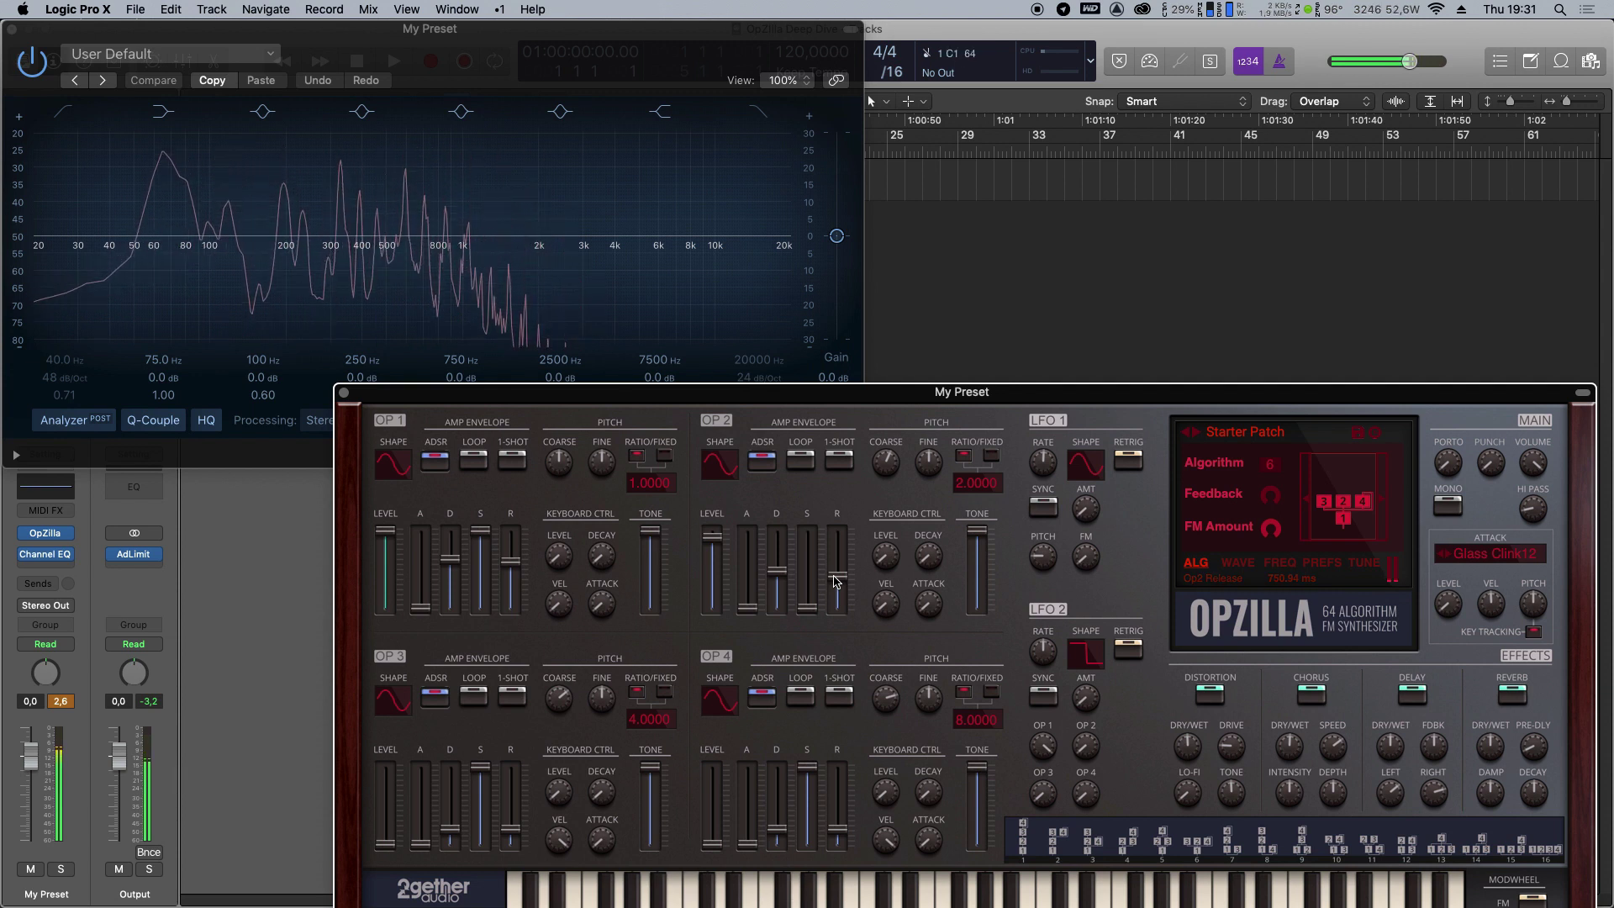
Set operator 2's pitch ratio to 4, lengthen its release to about 4.8 s and lower its level slightly.
double_click(962, 483)
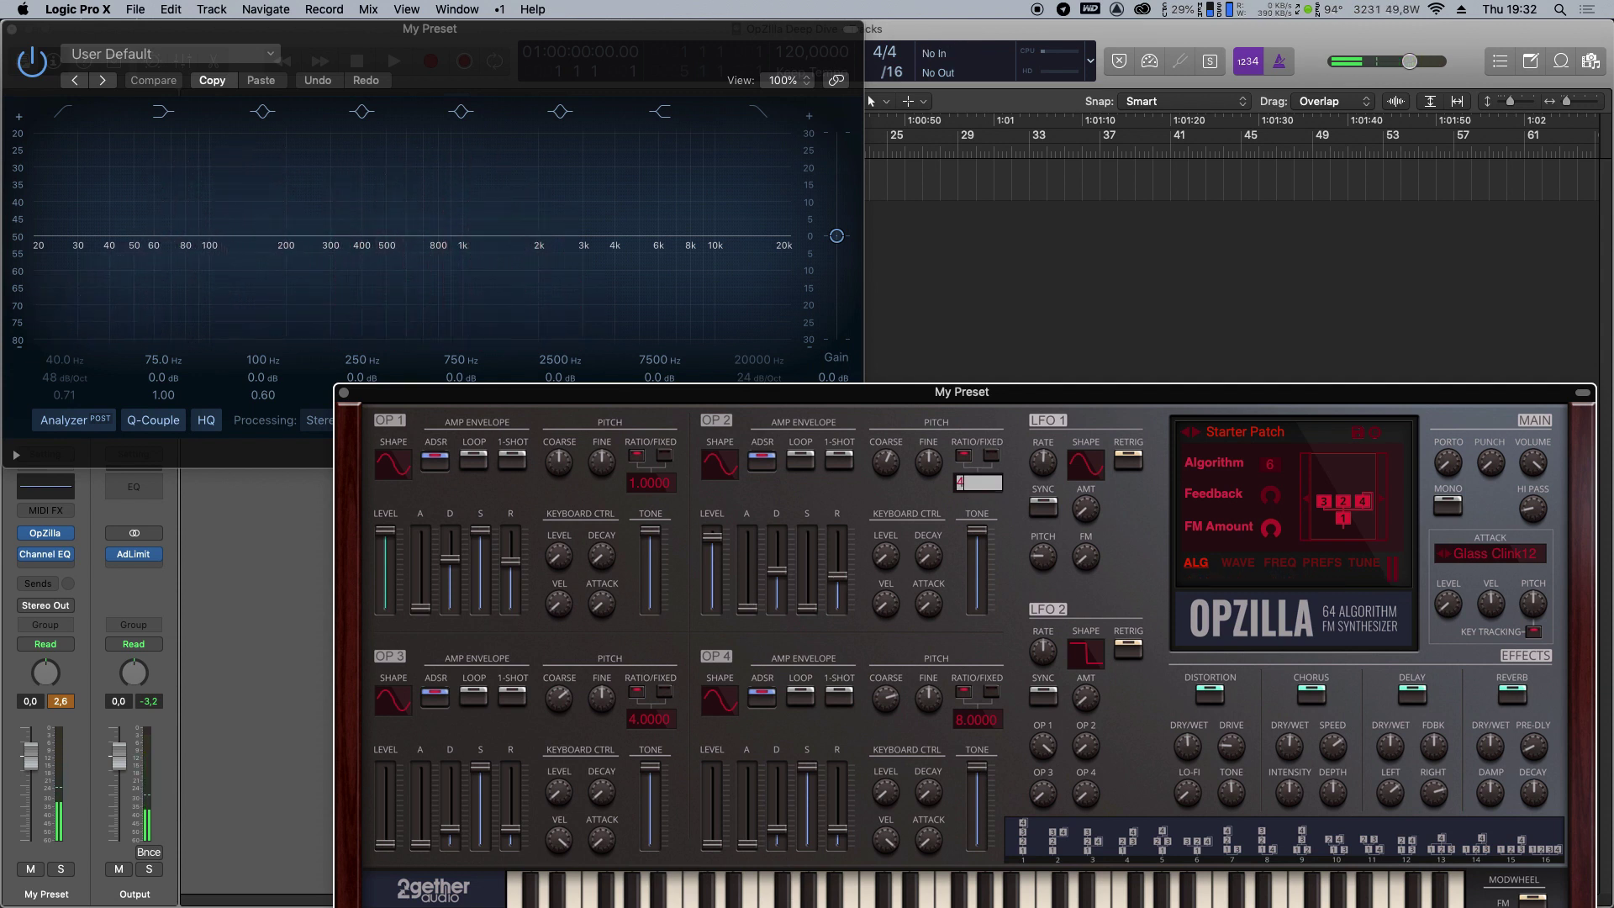
text(4)
key(Return)
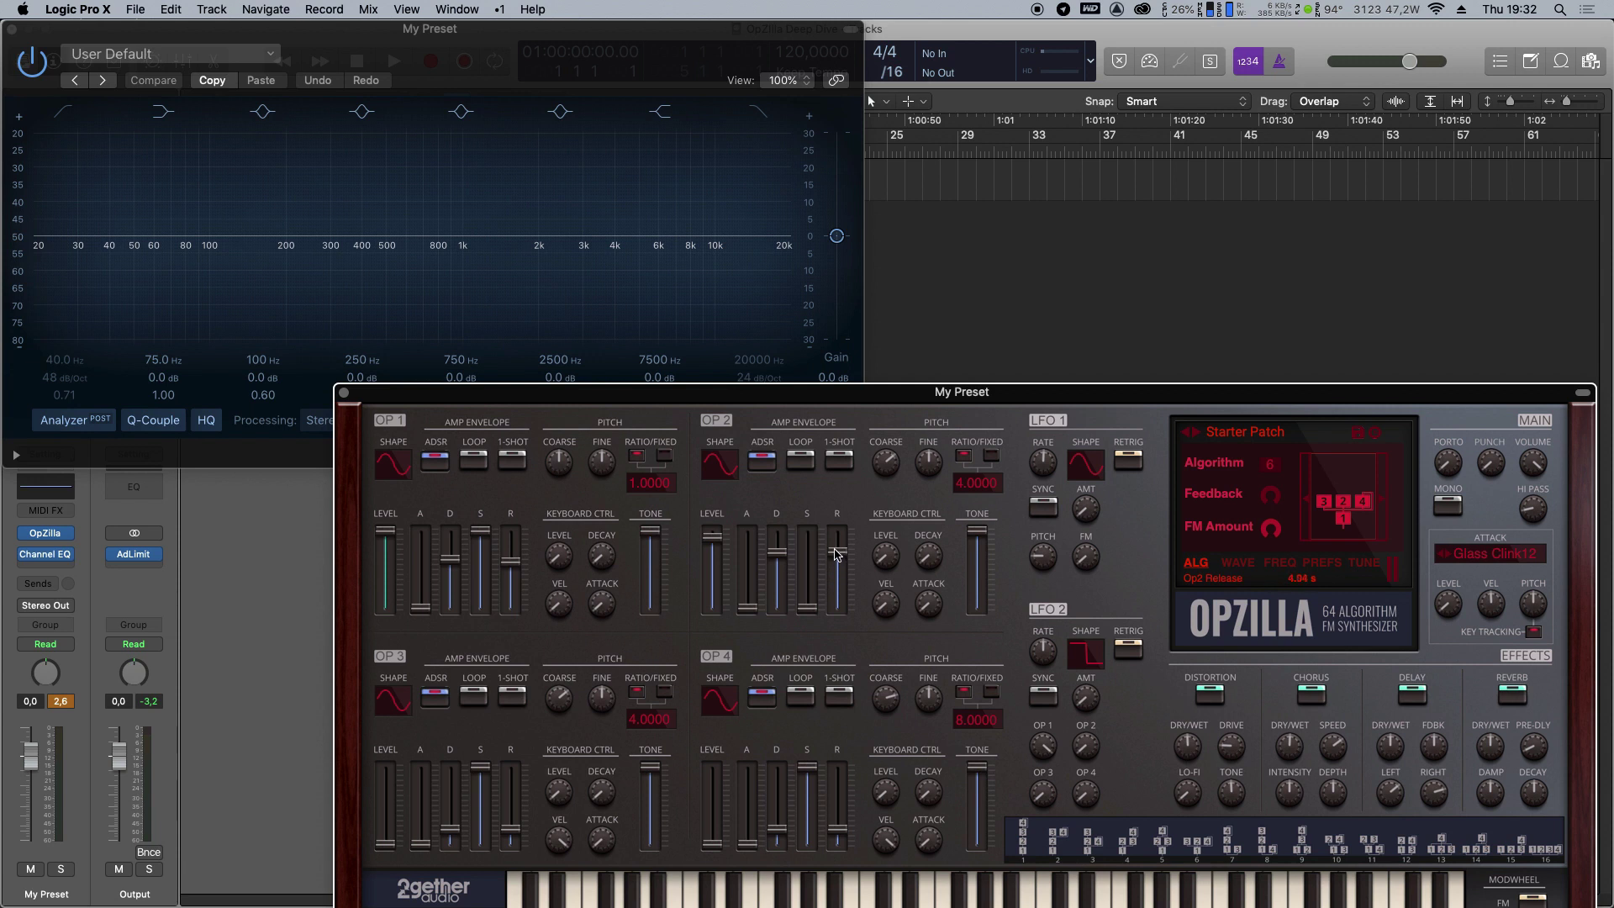
drag(718, 550, 720, 556)
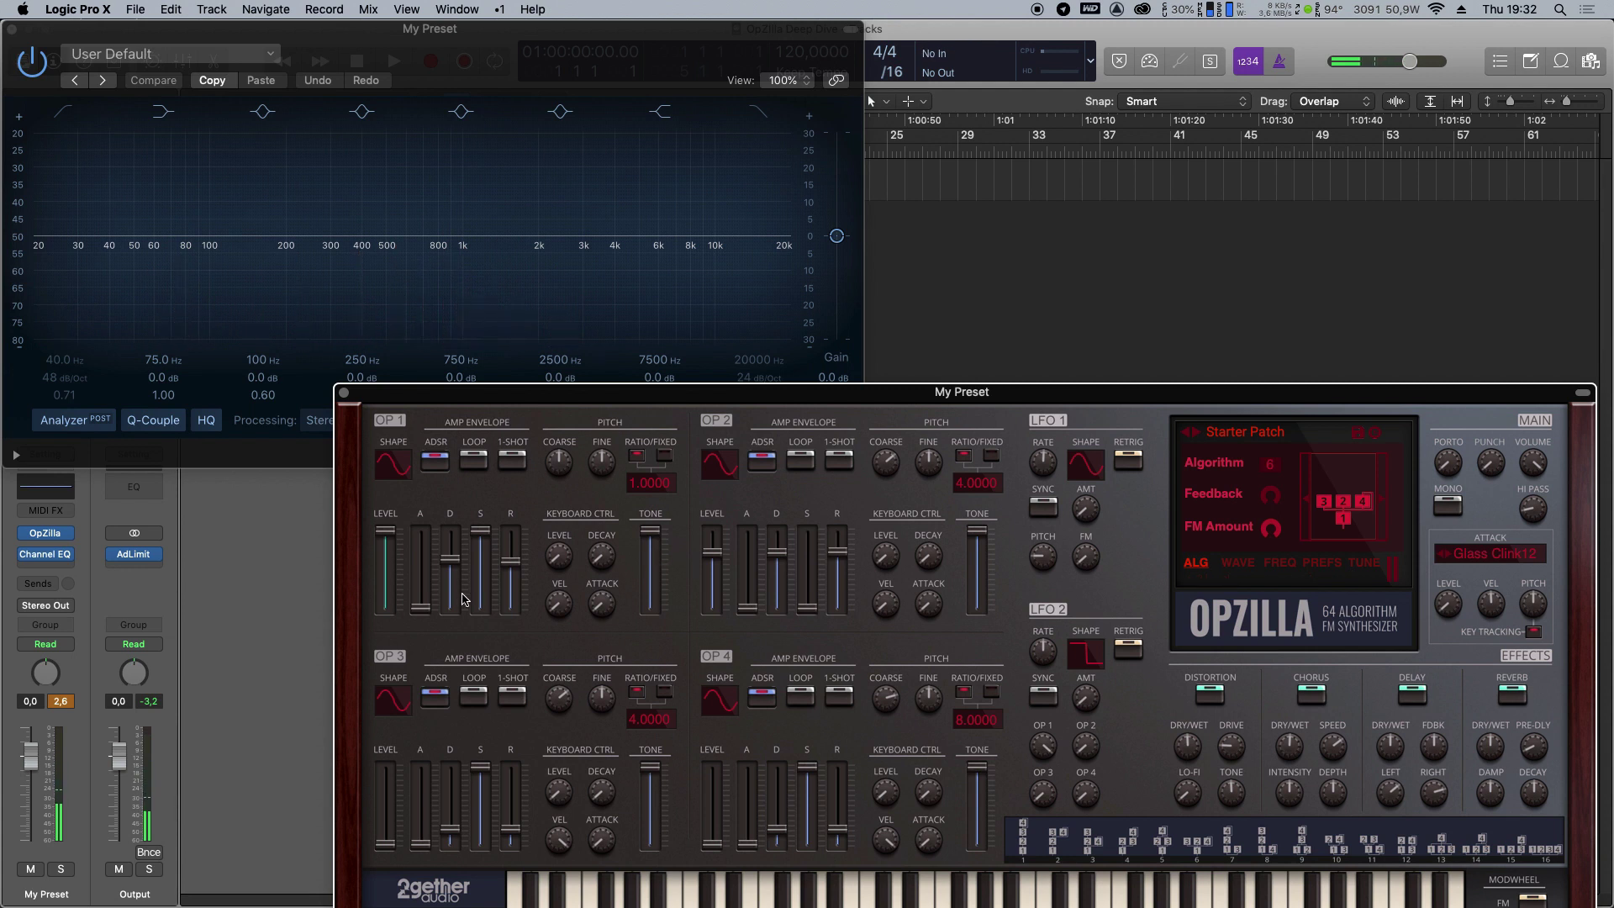
Lengthen operator 3's decay and release, set its pitch ratio to 16 and raise its level to full.
drag(456, 843, 510, 814)
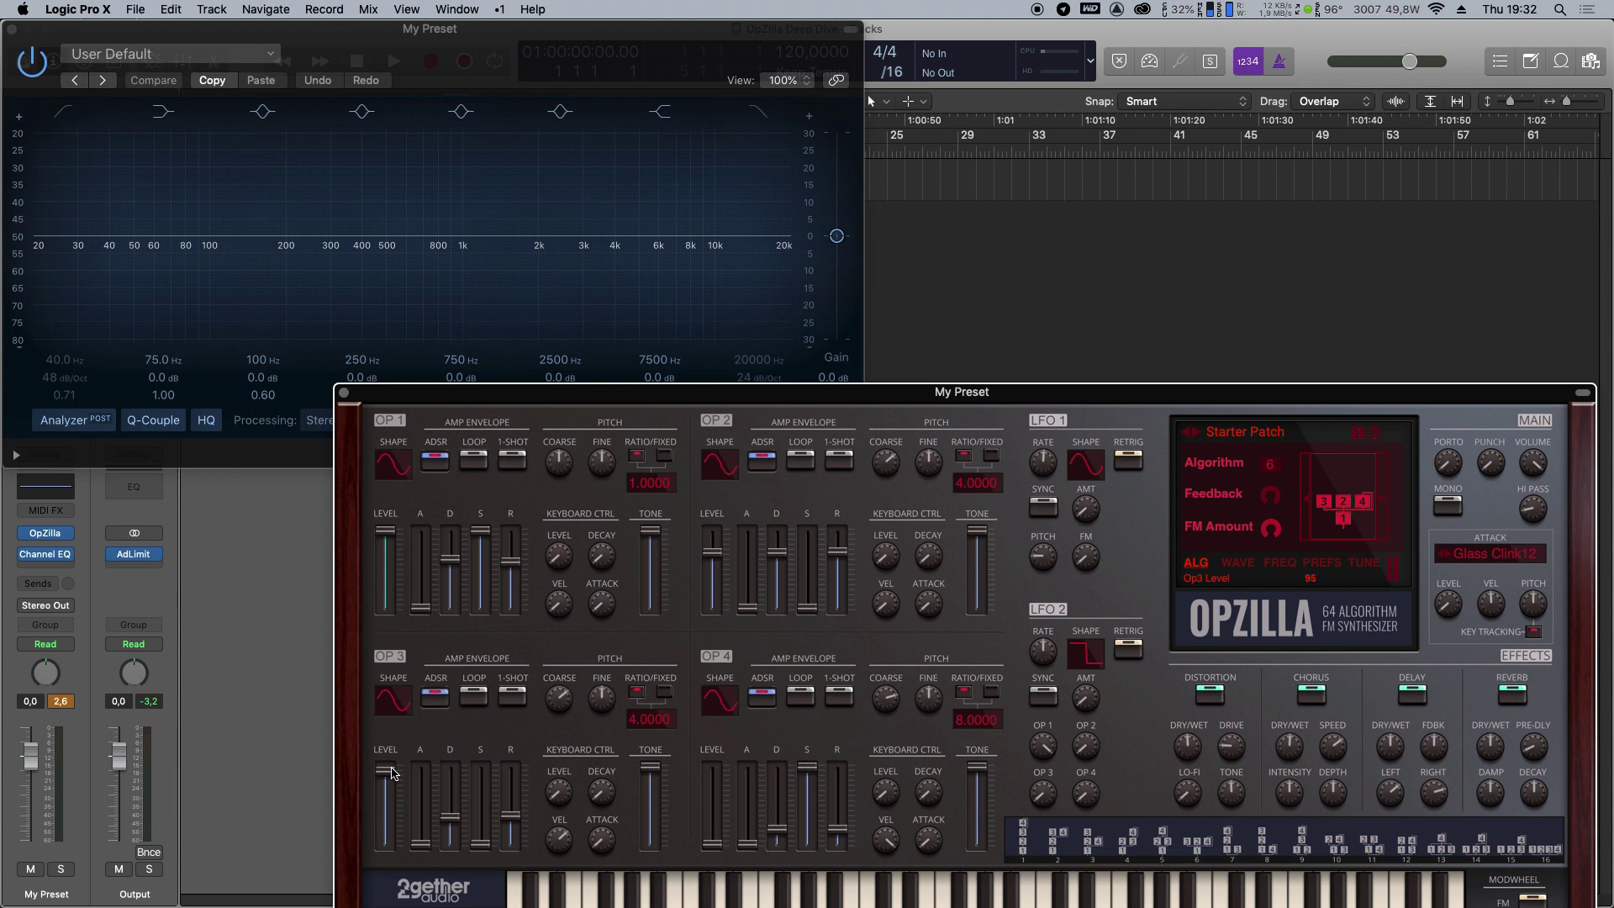
double_click(647, 721)
text(16)
key(Return)
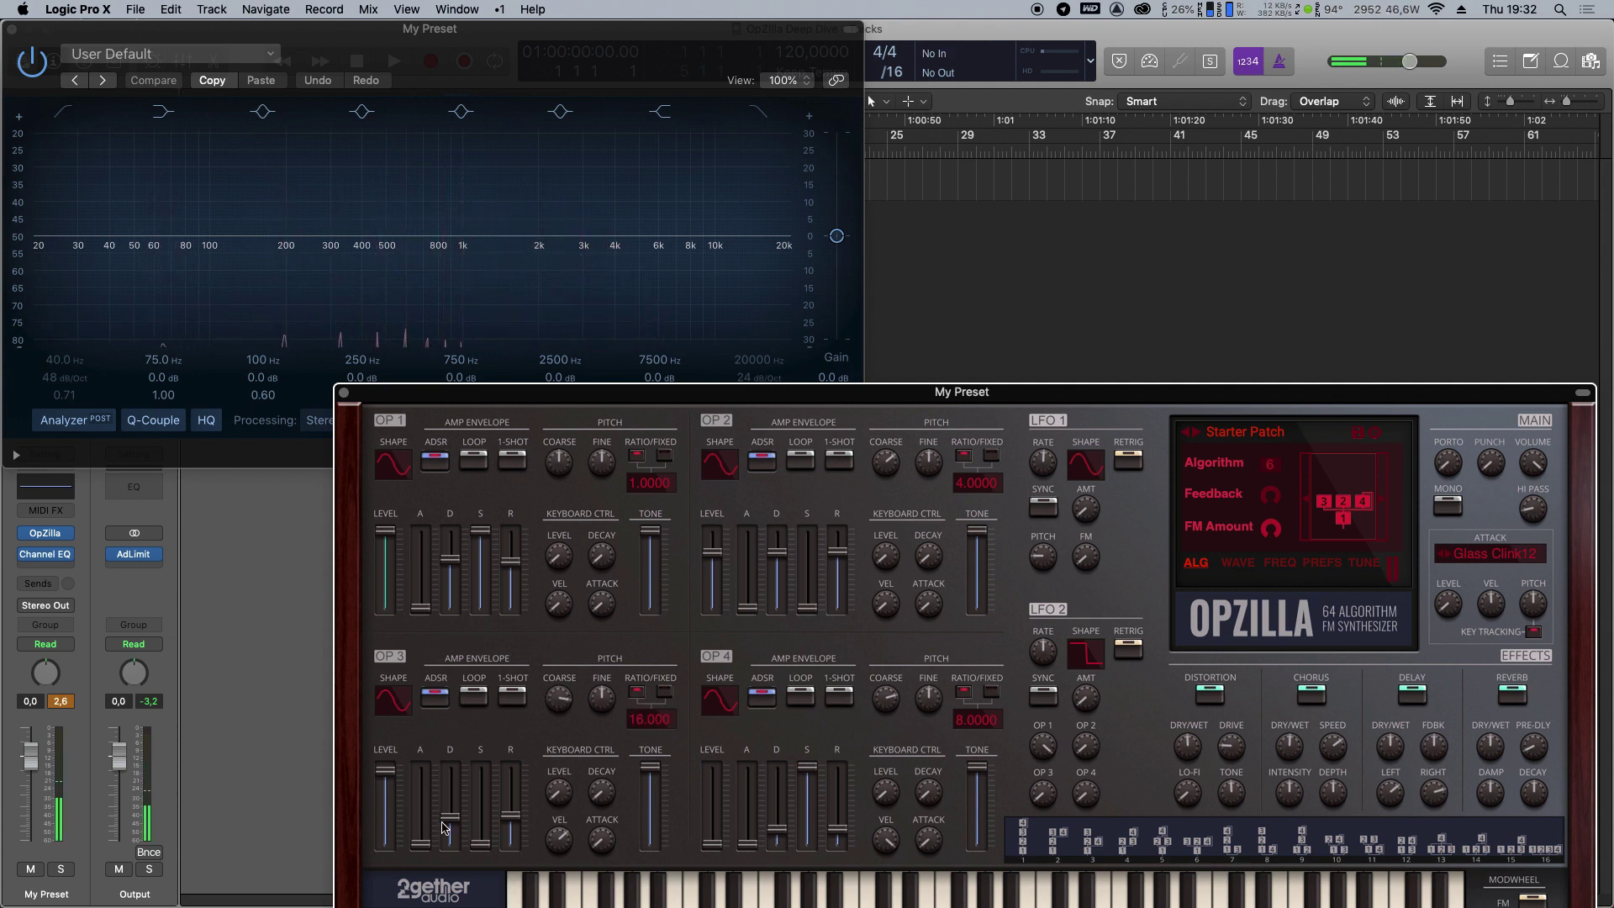
mouse_move(384, 772)
mouse_down()
mouse_move(384, 849)
mouse_move(384, 764)
mouse_up()
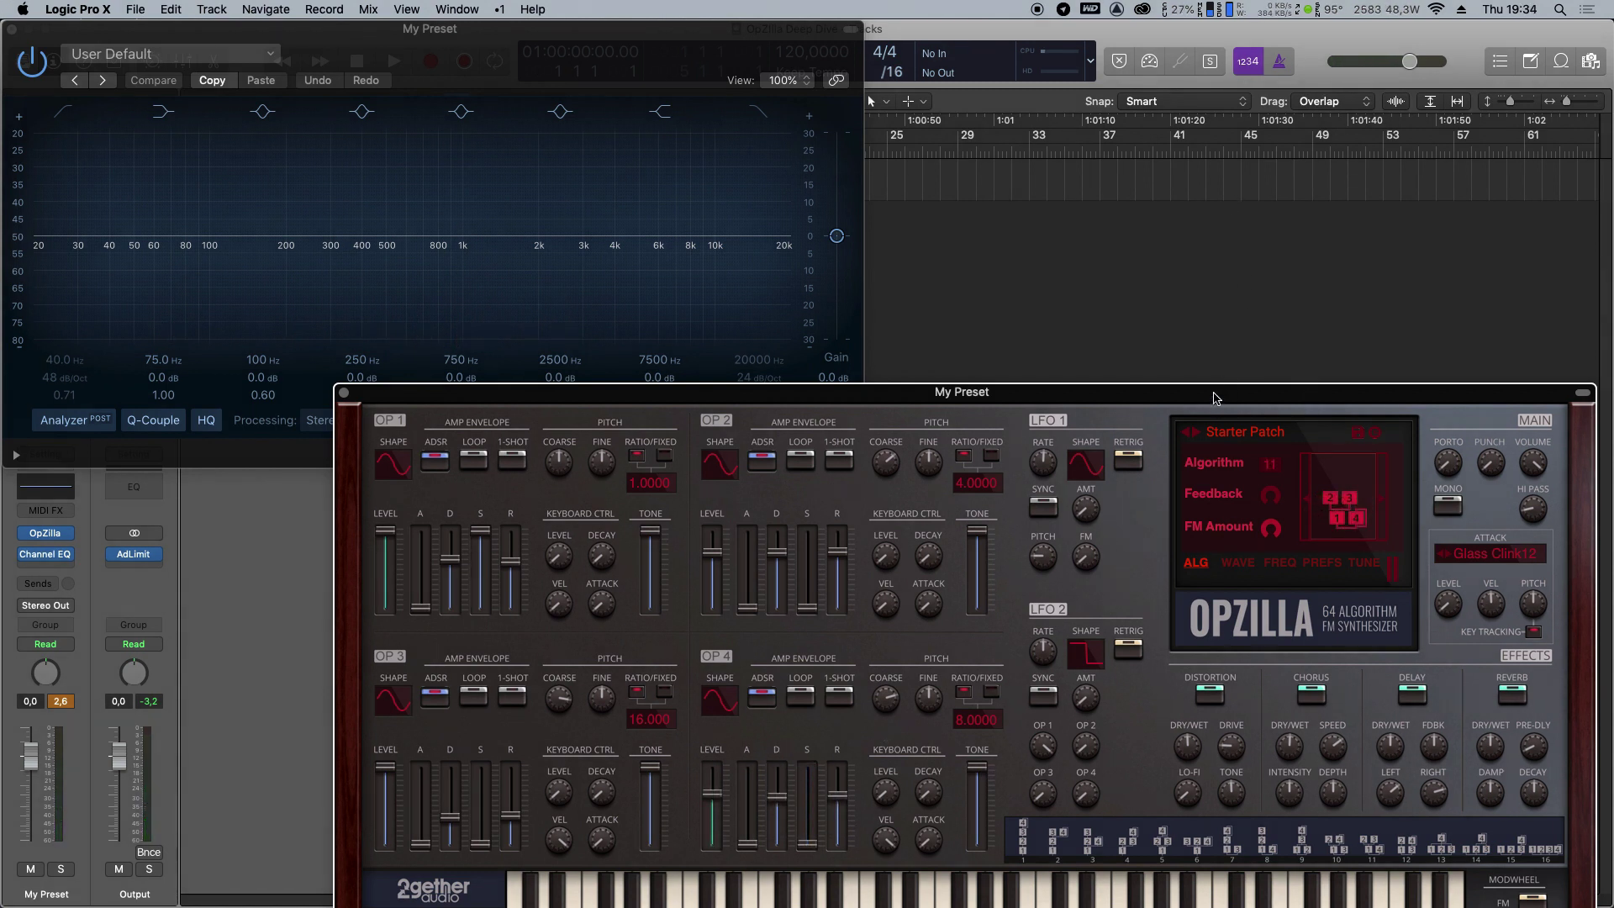
Move the OpZilla window up until its algorithm chart and keyboard are fully visible, and select algorithm 1.
drag(1213, 398, 1203, 174)
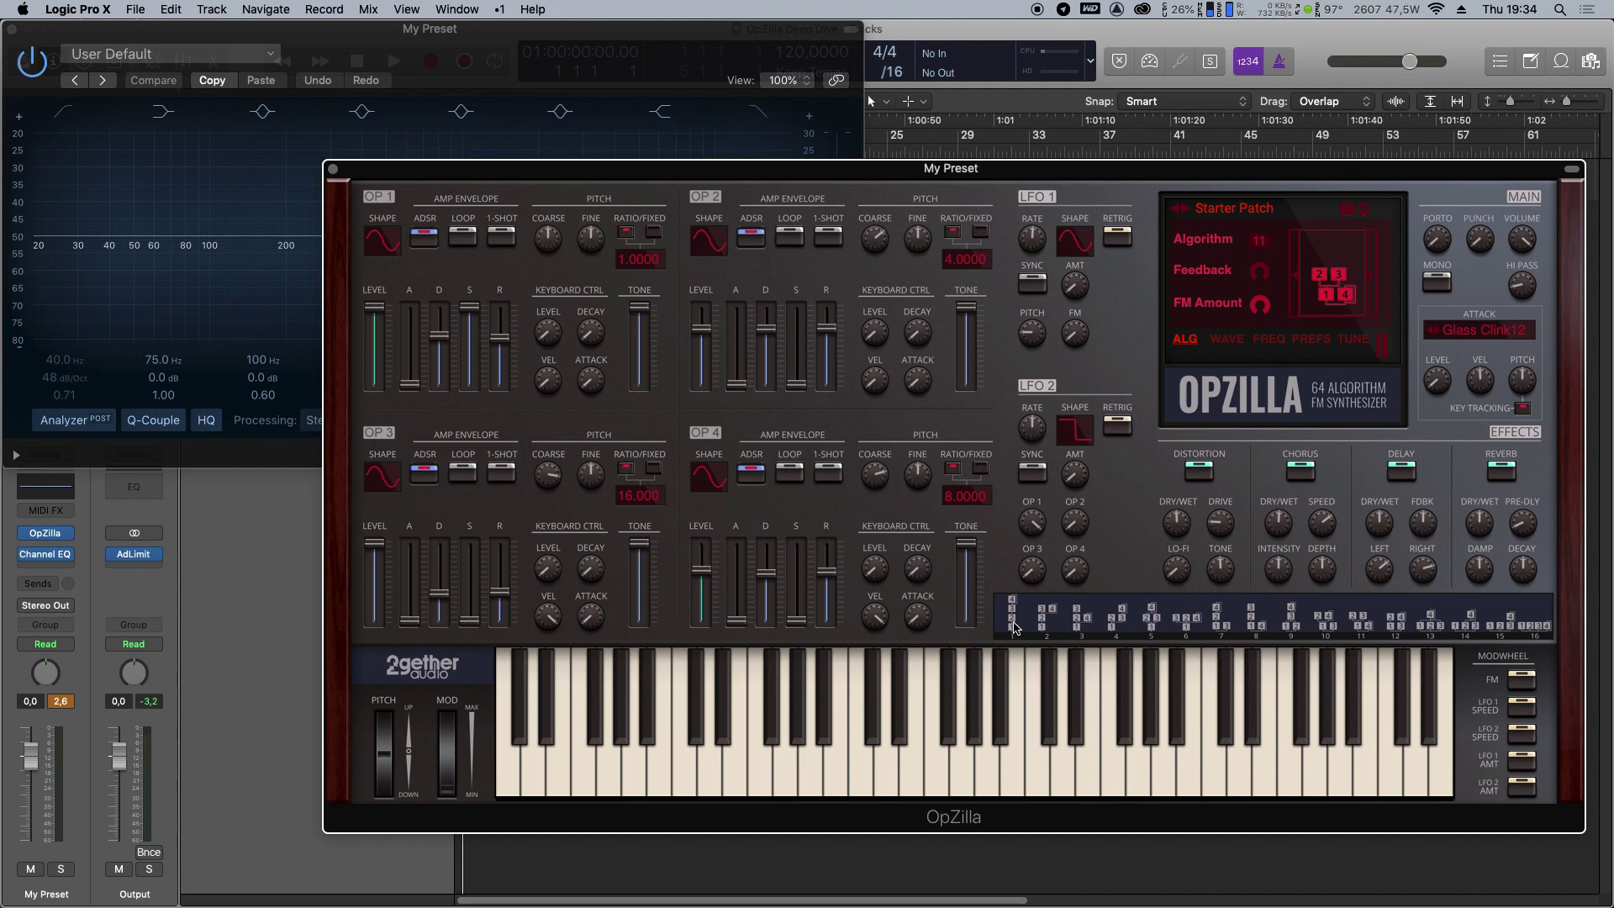
click(1265, 243)
click(1280, 262)
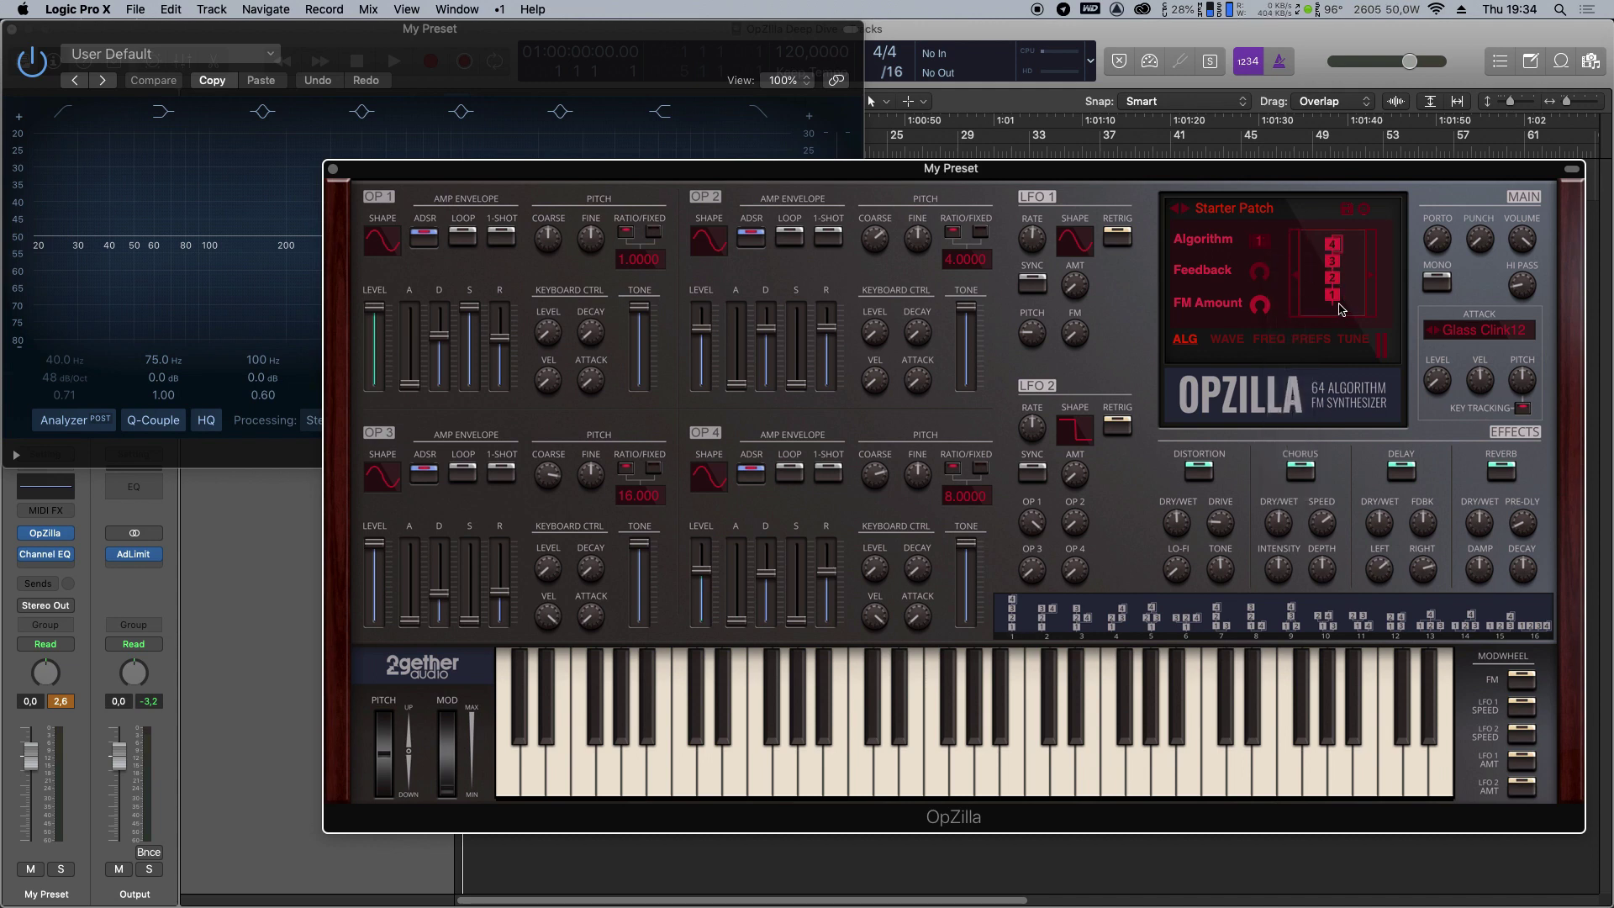
Lower the levels of operators 2, 3 and 4 to zero, drop operator 1's sustain to zero and set its decay to 5.62 s.
drag(702, 329, 706, 338)
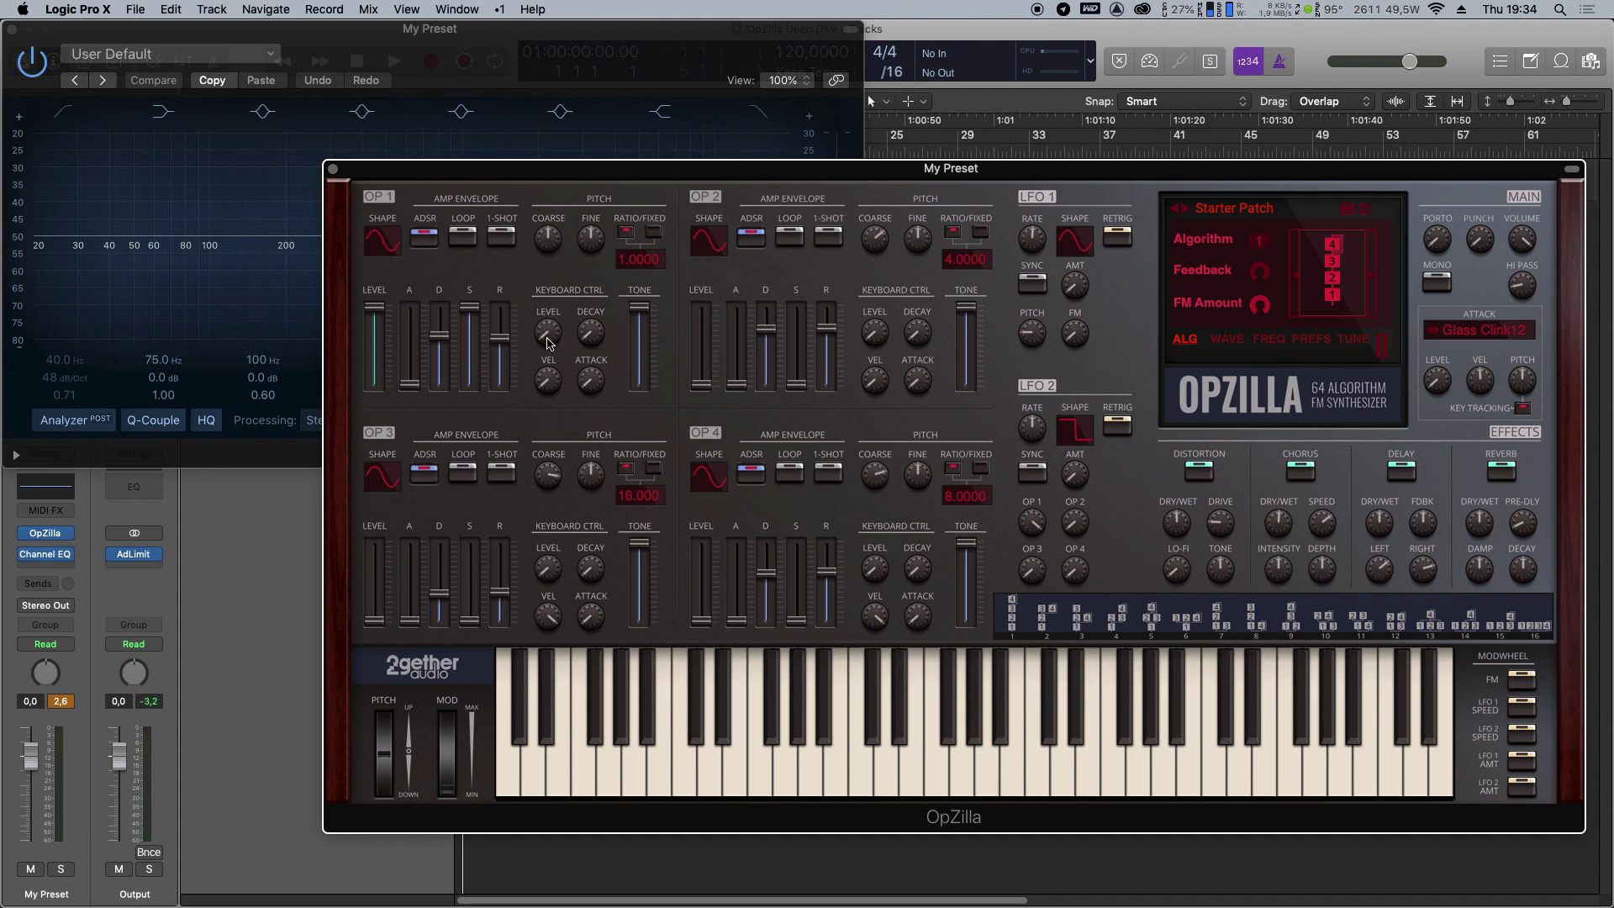
drag(476, 316, 477, 385)
drag(439, 335, 439, 329)
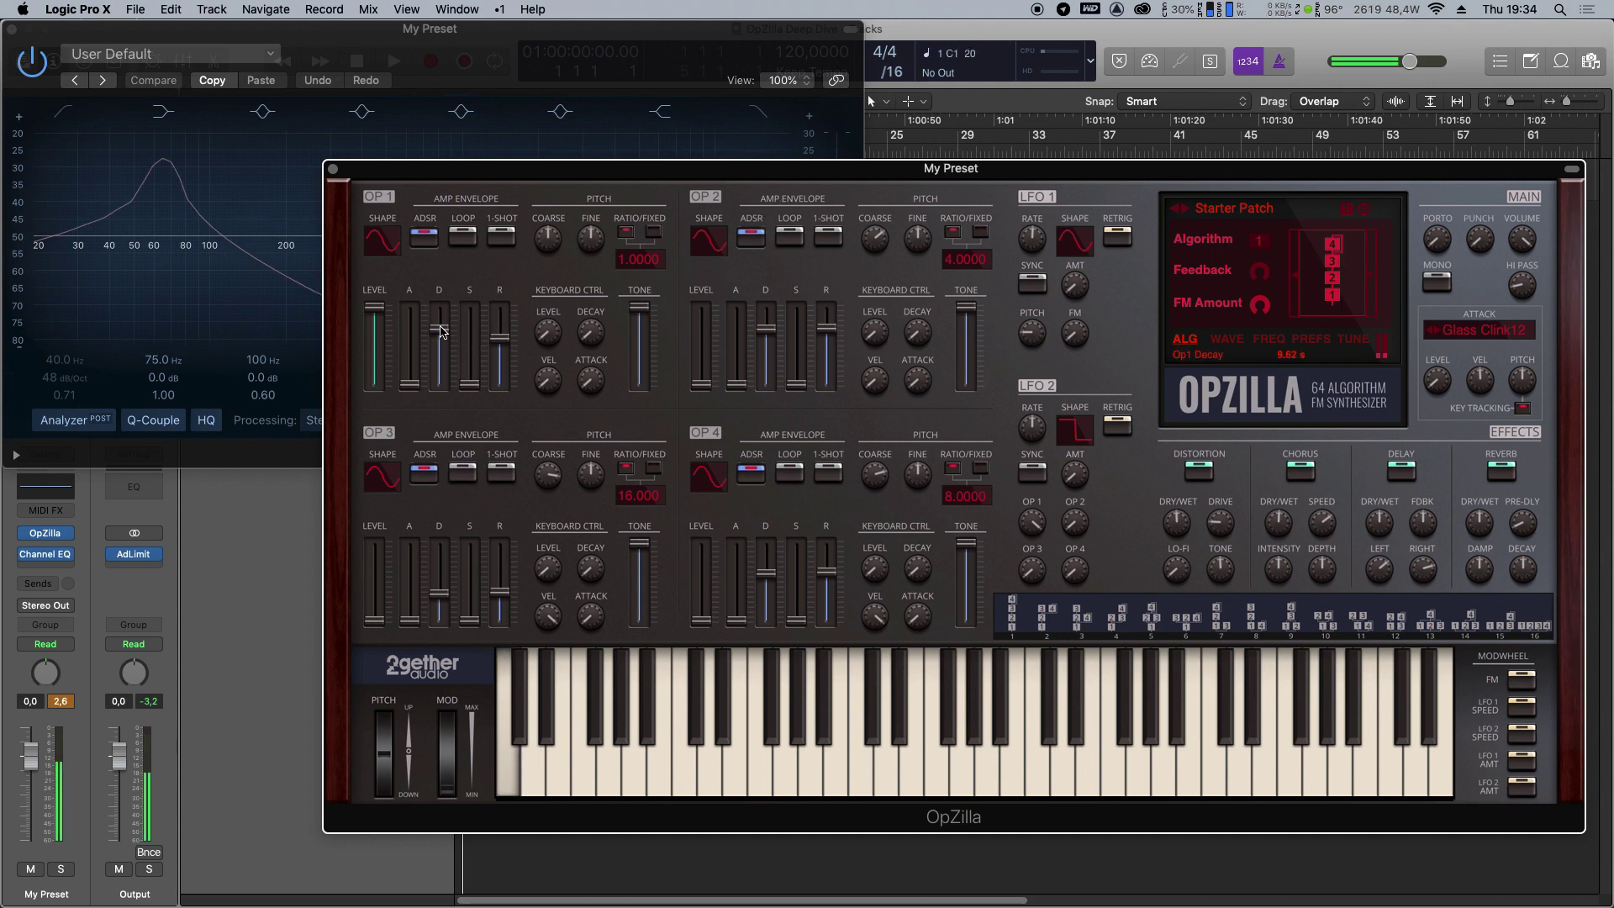
Move the OpZilla window down to uncover more of the analyzer and raise operator 2's level to slightly above 68.
drag(710, 169, 720, 195)
drag(713, 333, 727, 367)
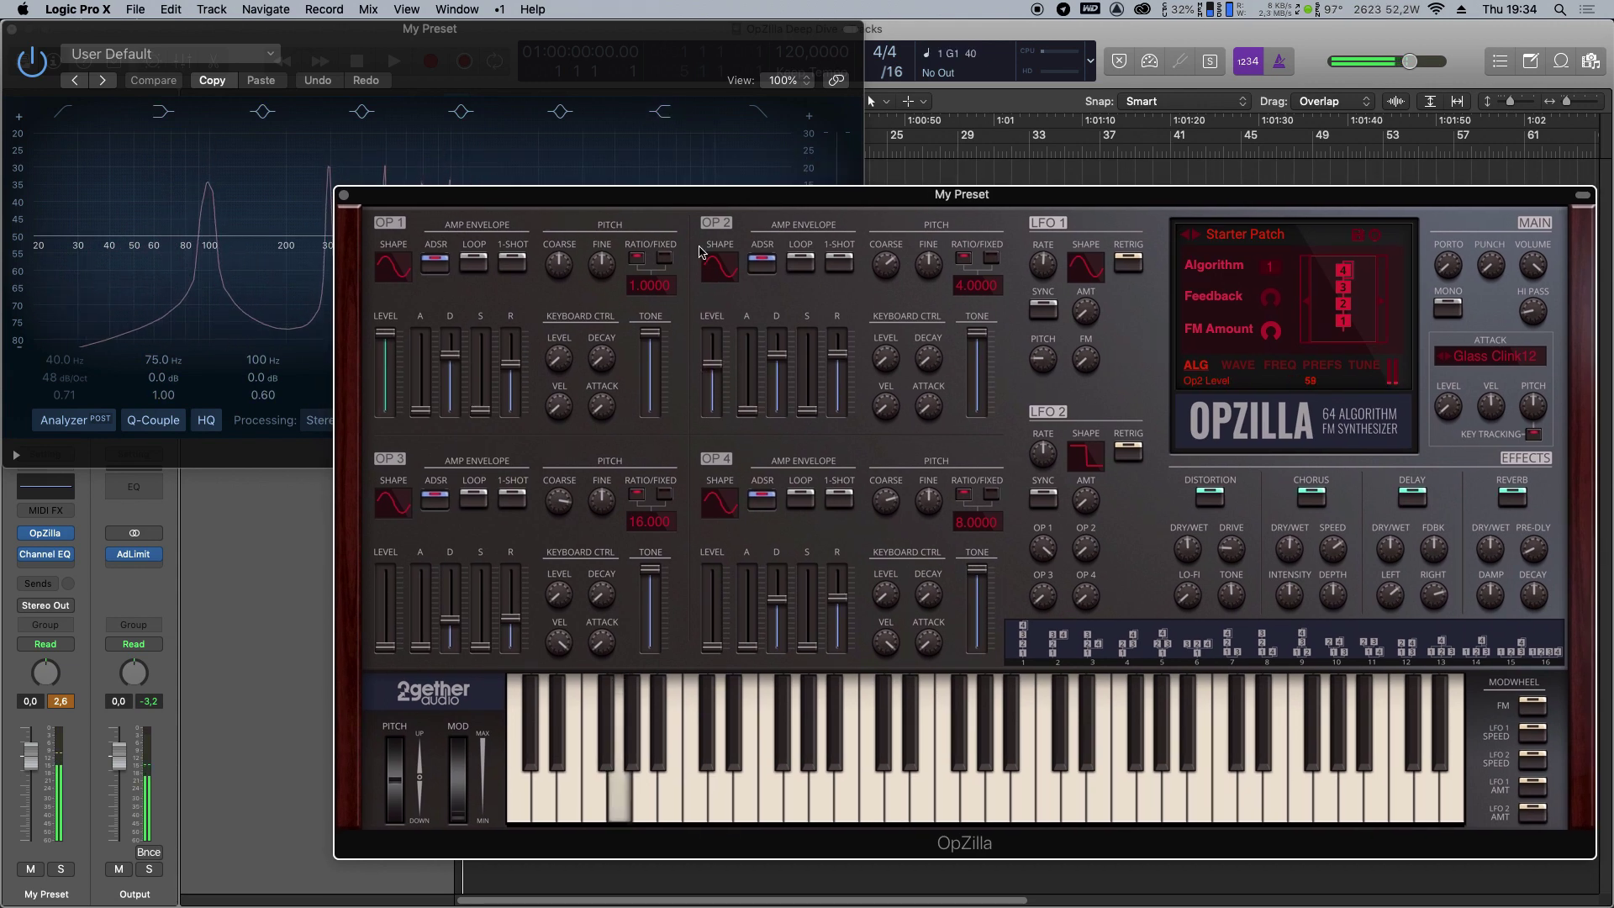
drag(686, 198, 702, 256)
drag(729, 422, 729, 412)
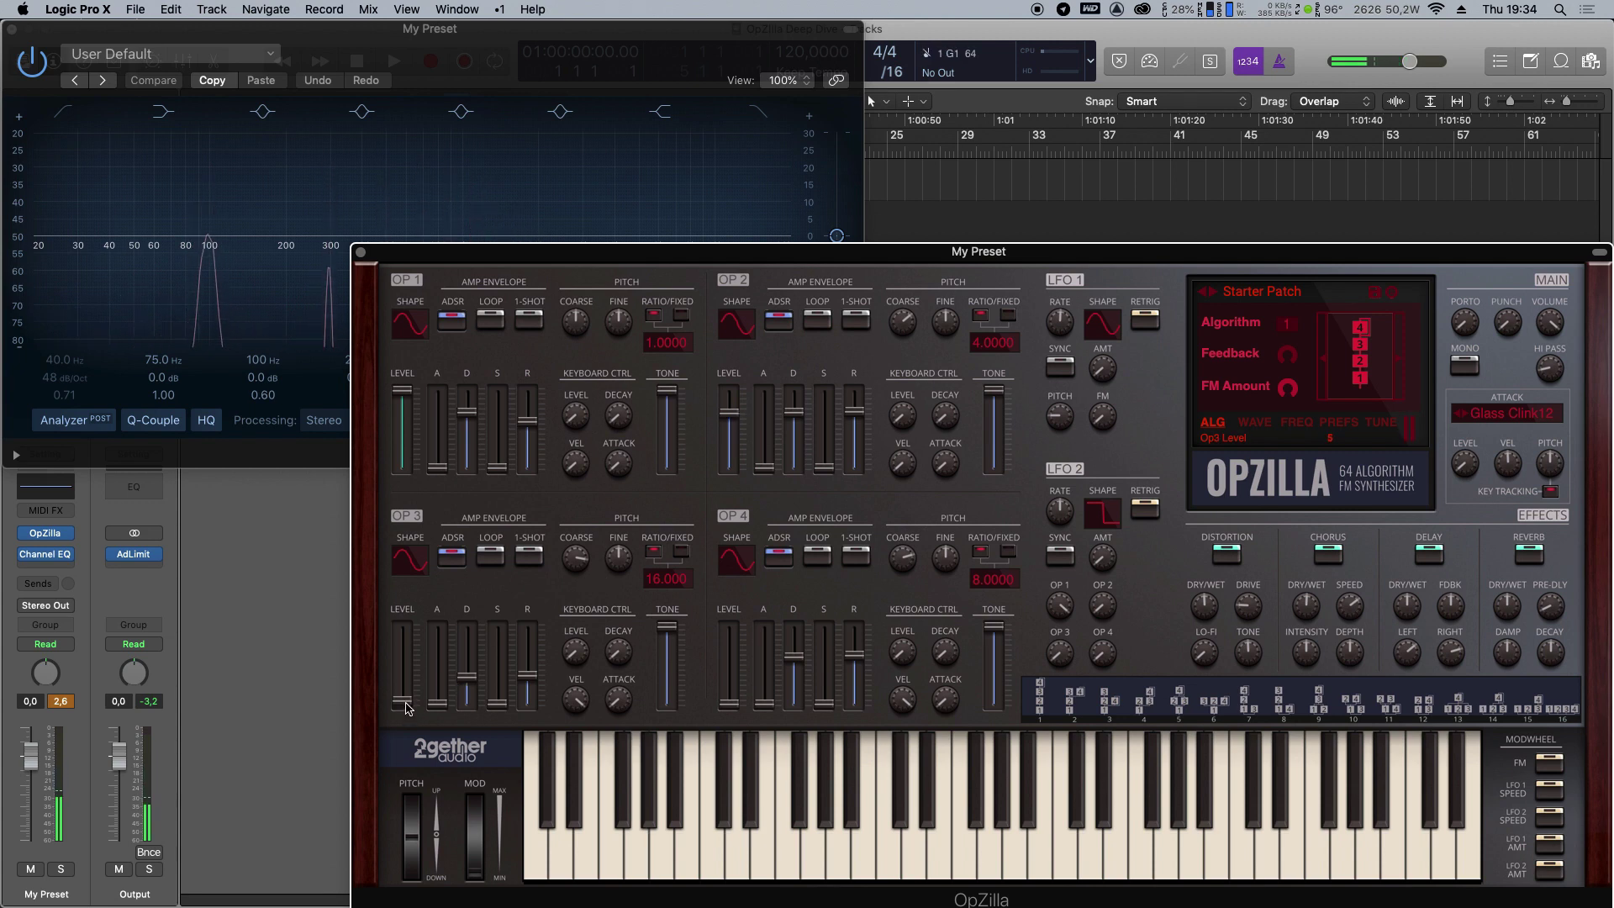
Raise operator 3's level to 87 and bring it back to 64, with a longer decay and release.
drag(402, 703, 533, 655)
drag(411, 657, 411, 641)
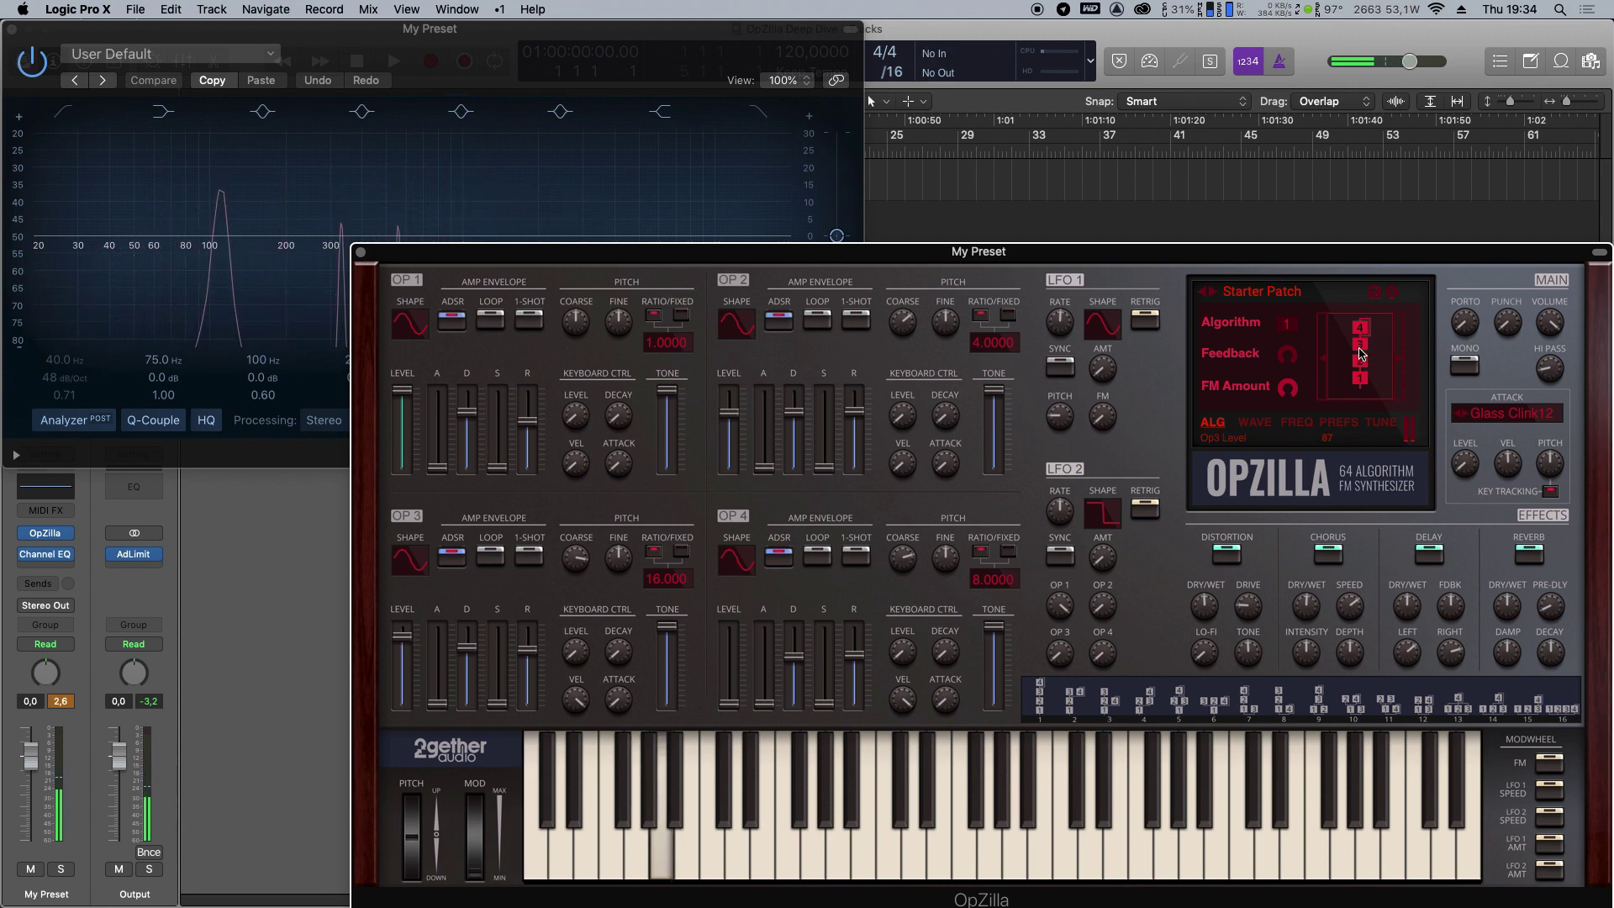
mouse_move(402, 637)
mouse_down()
mouse_move(413, 724)
mouse_move(403, 652)
mouse_up()
Try two non-sine waveforms on operator 3, keeping the second, and assign a non-sine waveform to operator 2.
click(411, 561)
click(424, 647)
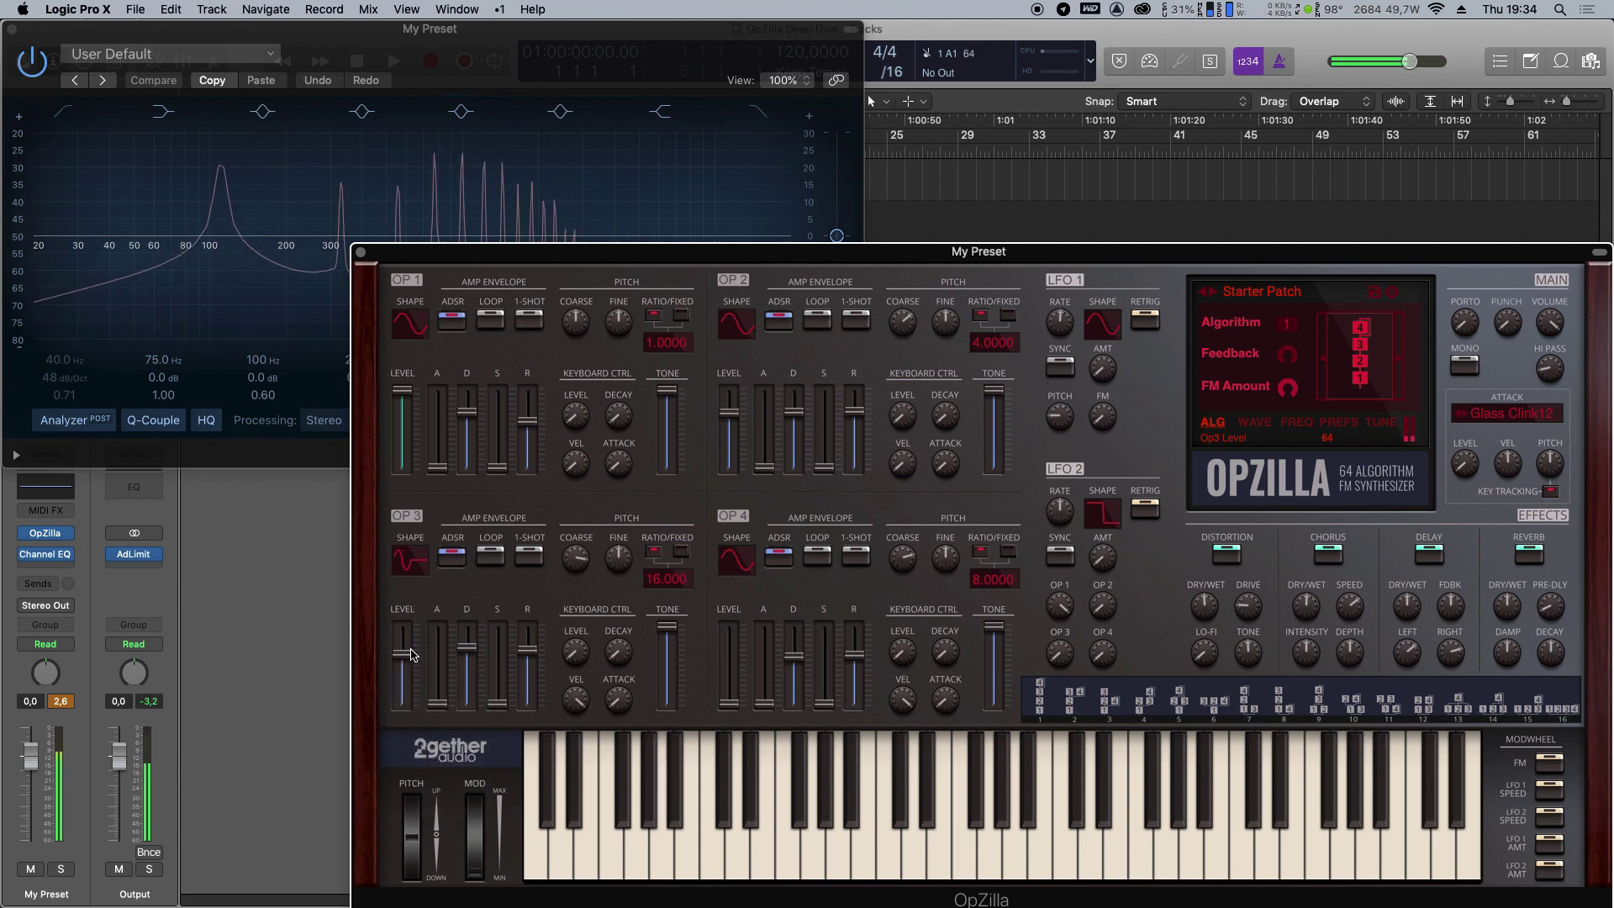
click(411, 564)
click(439, 670)
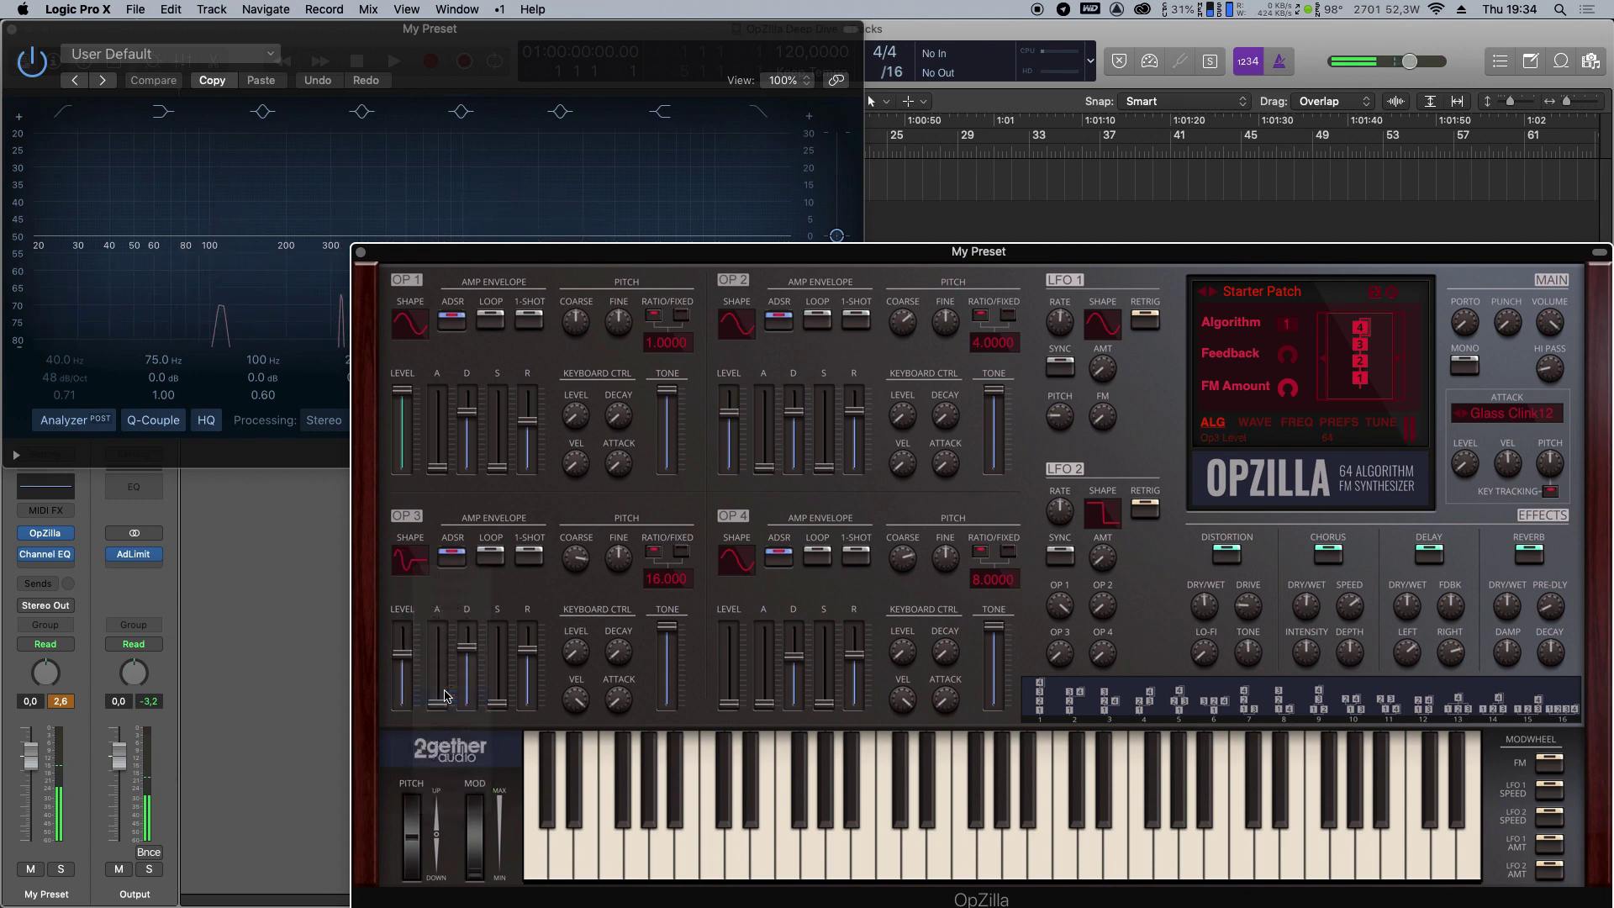
click(737, 323)
click(767, 371)
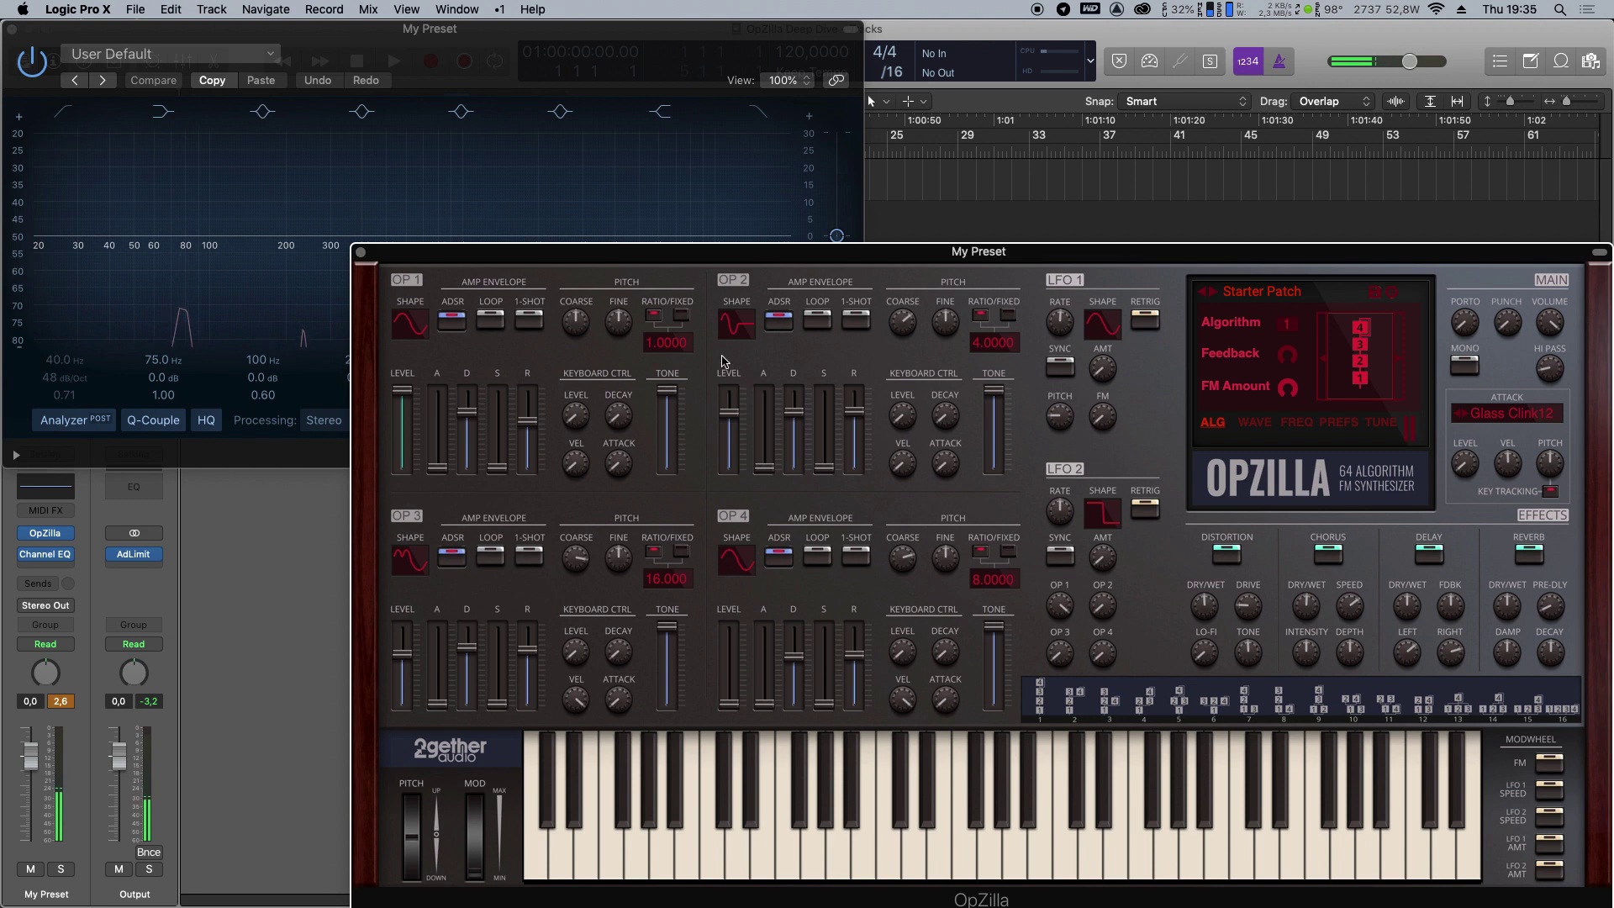
Switch operator 2 to another non-sine waveform and adjust its level to around the middle of its range.
click(732, 335)
click(768, 470)
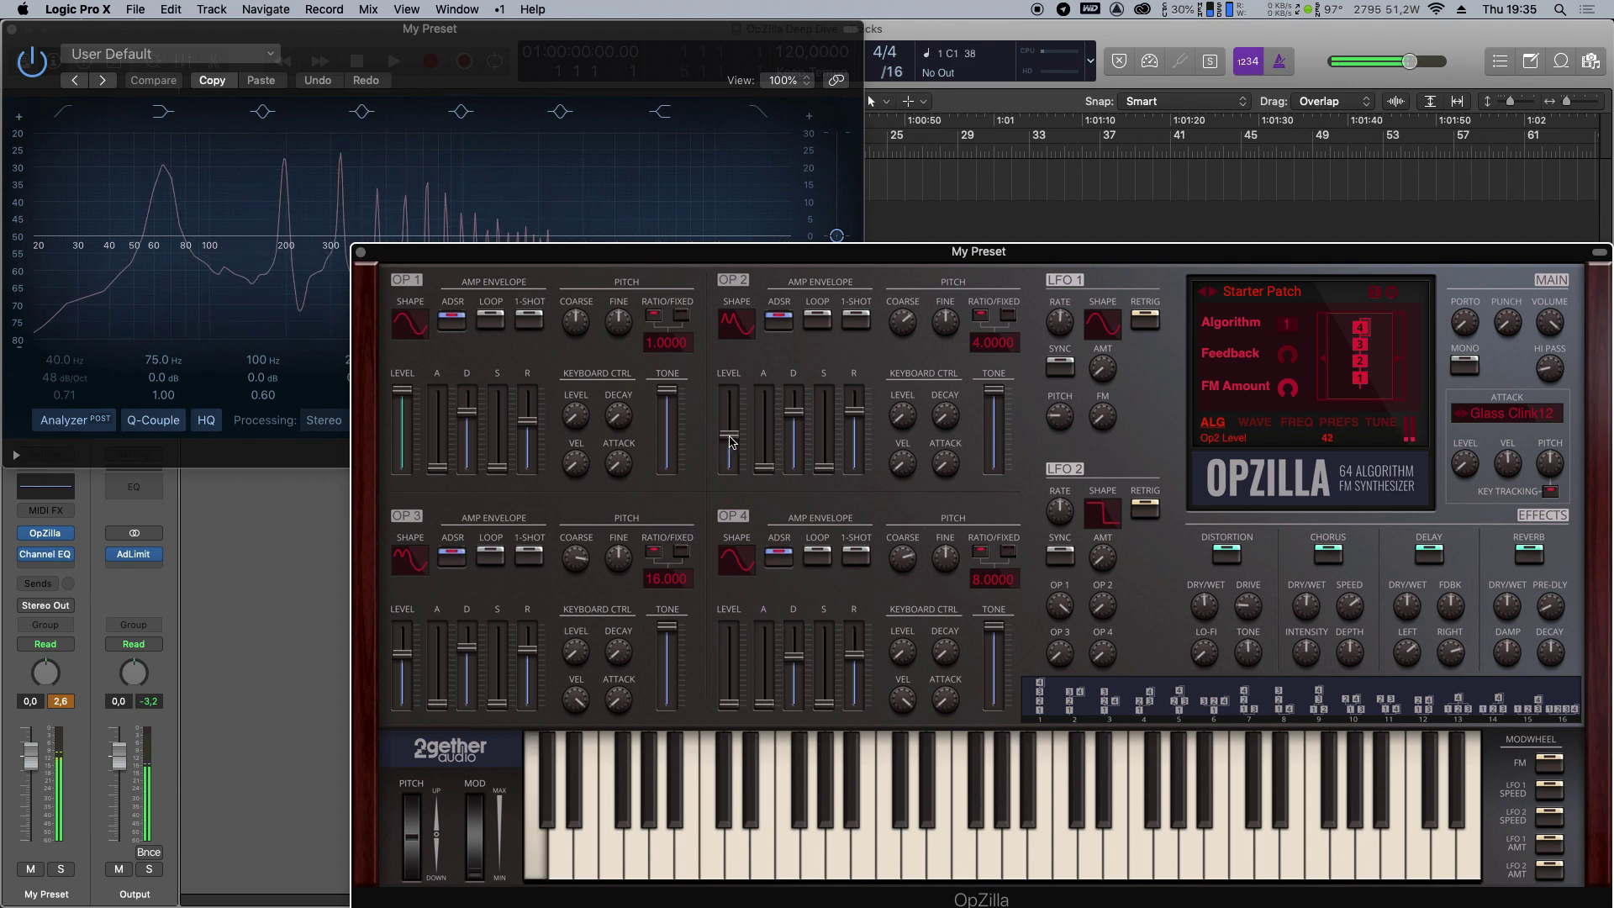
mouse_move(731, 416)
mouse_down()
mouse_move(731, 451)
mouse_move(733, 430)
mouse_up()
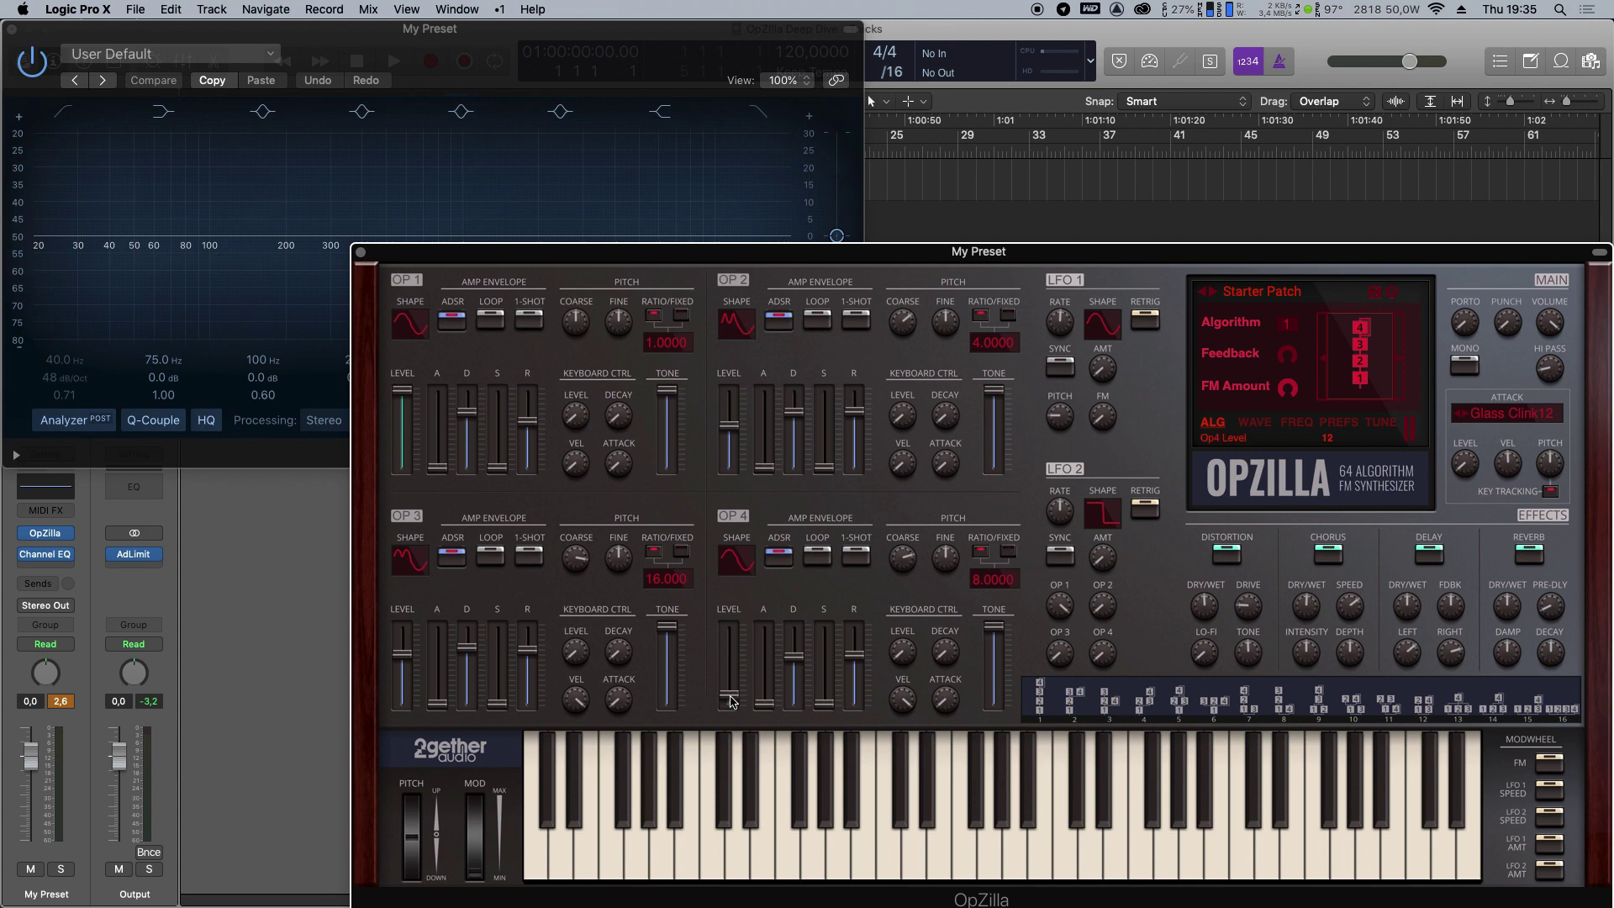
Raise operator 4's level, shorten its decay to about 430 ms and set its pitch ratio to 3.
drag(803, 667, 797, 686)
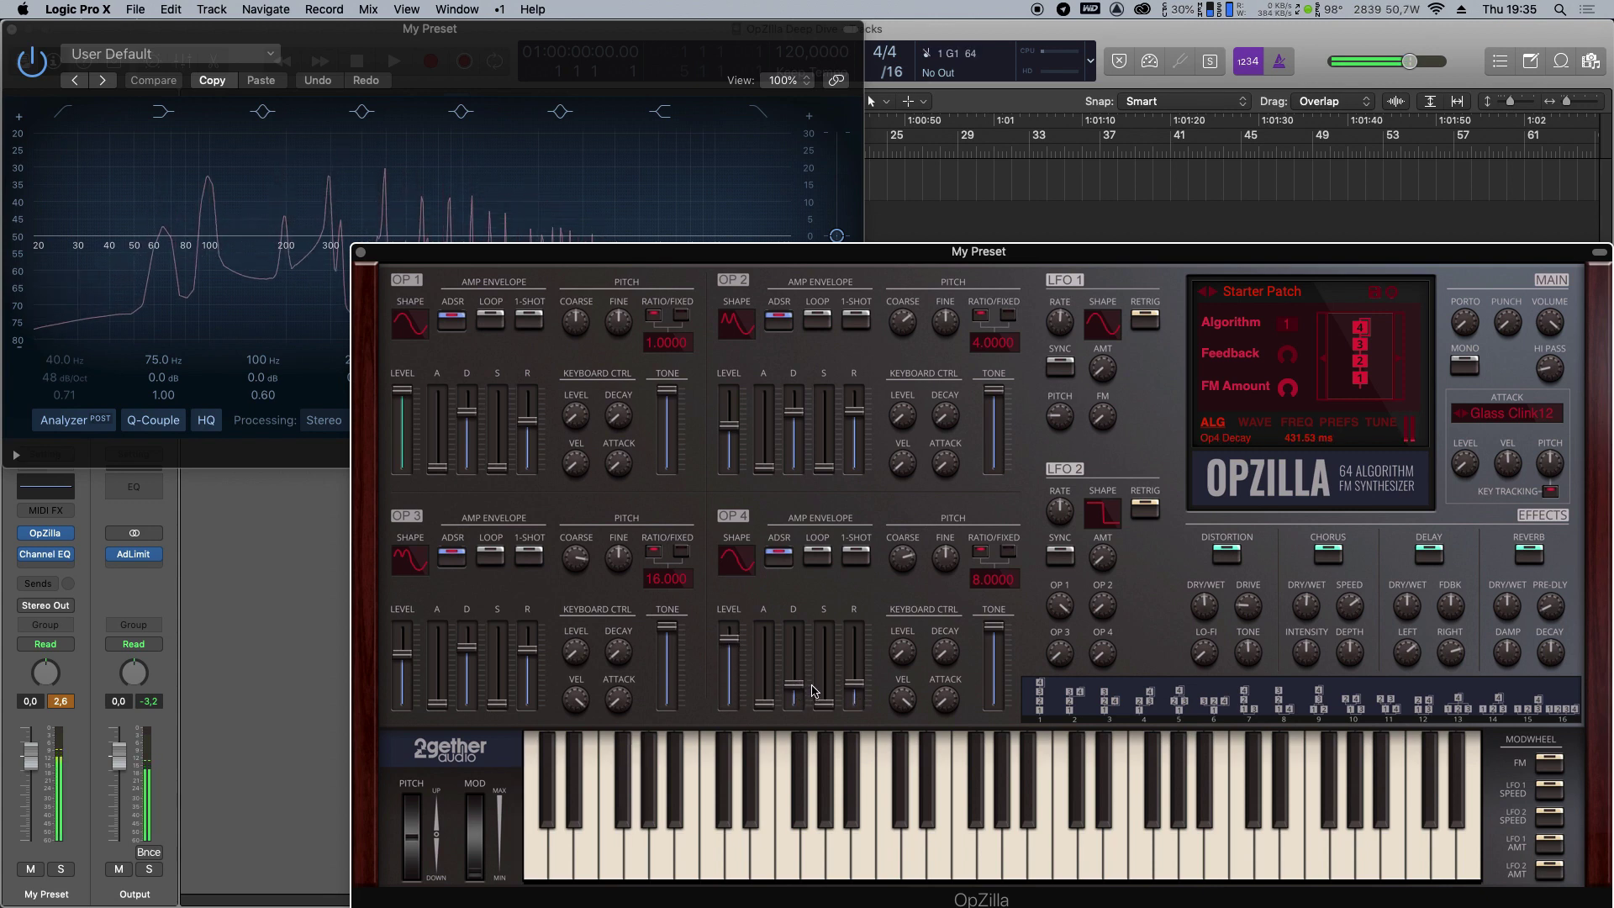
double_click(992, 578)
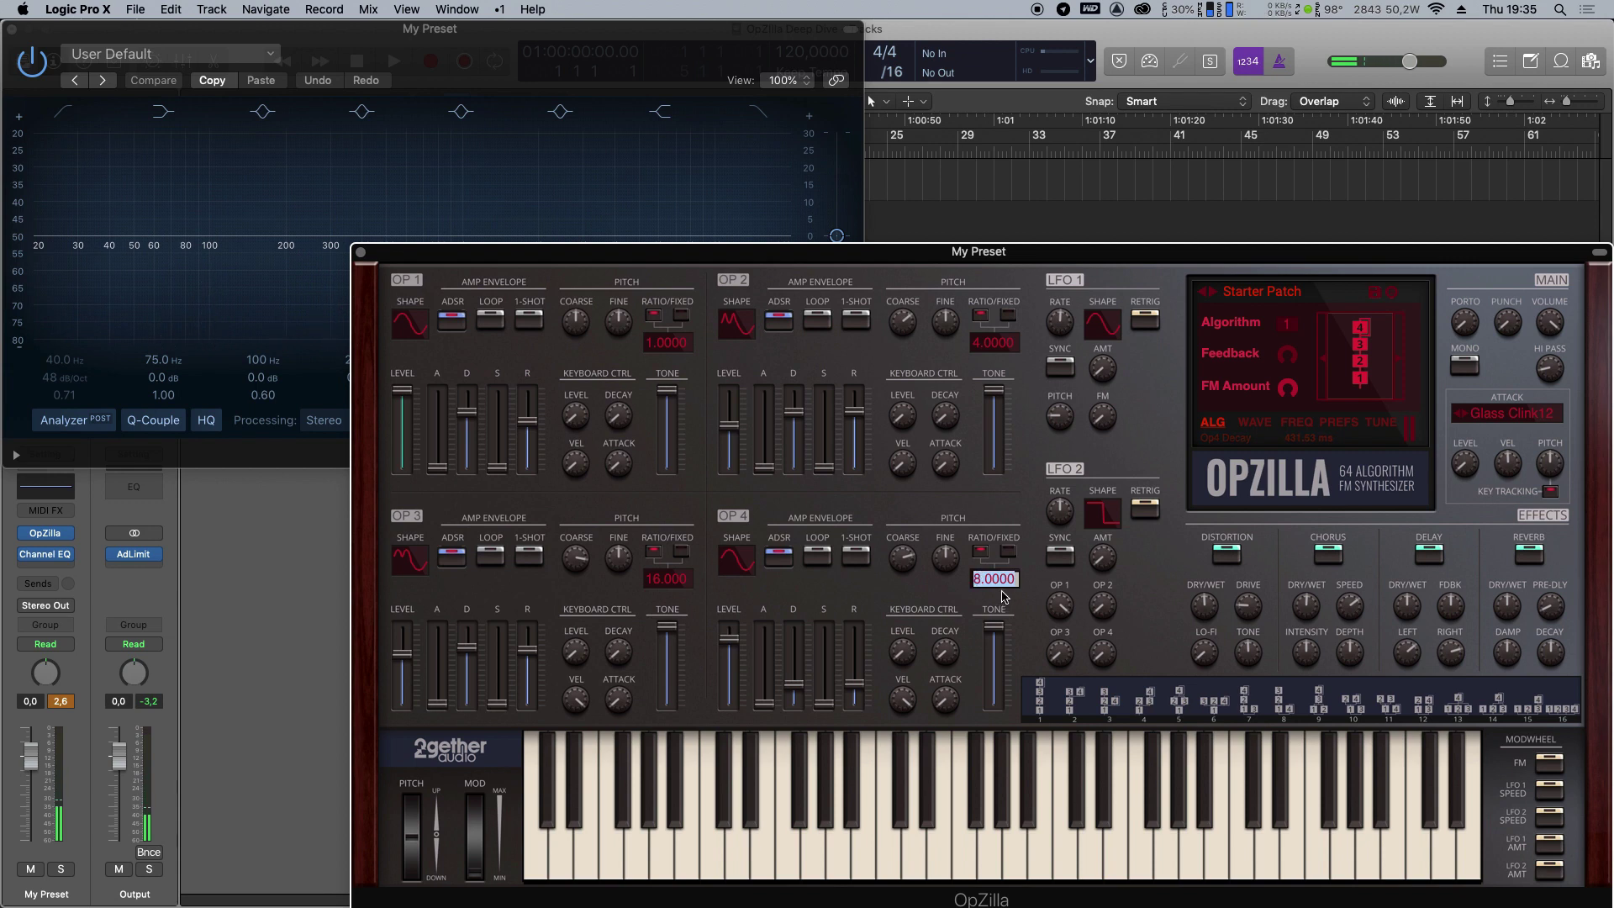
text(3)
key(Return)
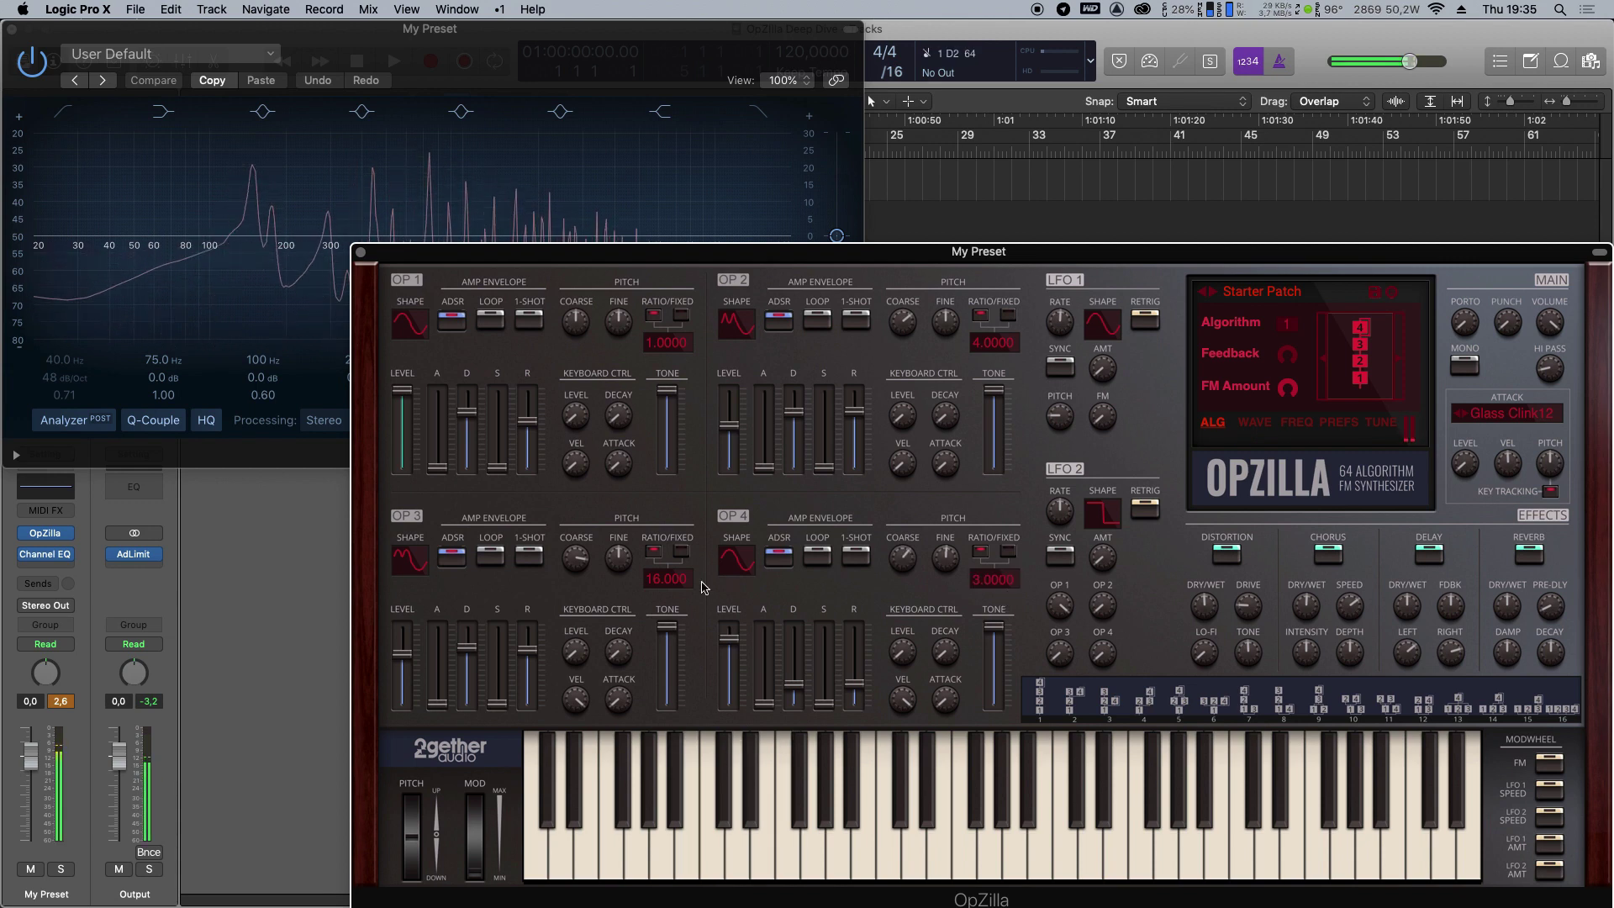
Lower operator 3's level, lengthen operator 4's decay, and sweep the feedback from 100 to negative values and back up.
drag(403, 653, 406, 677)
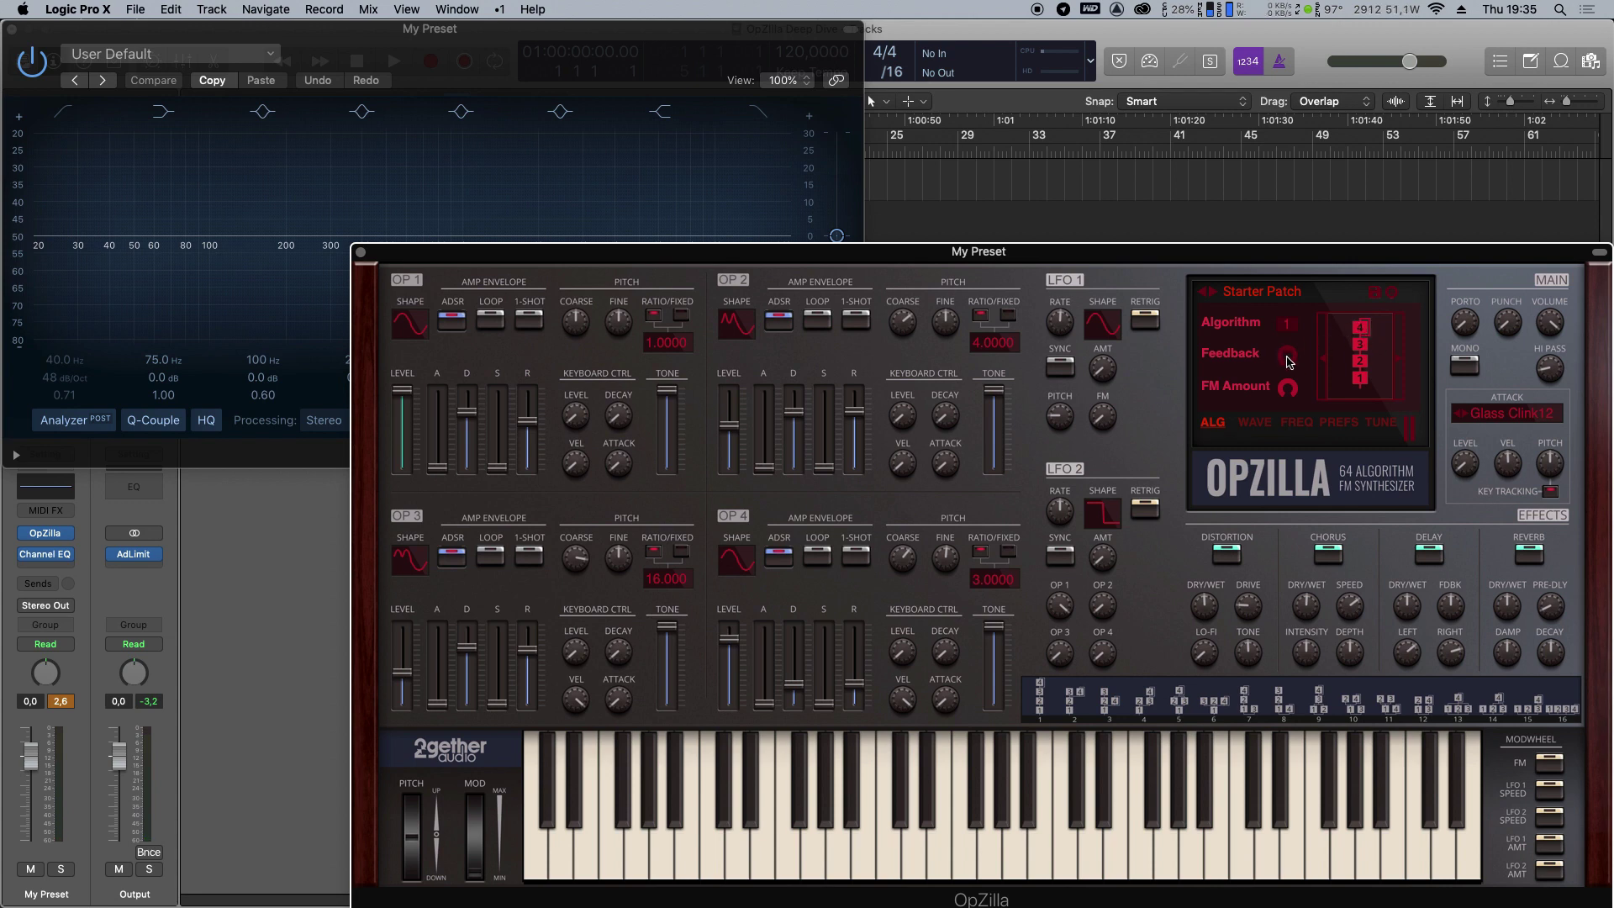
drag(1288, 360, 1300, 320)
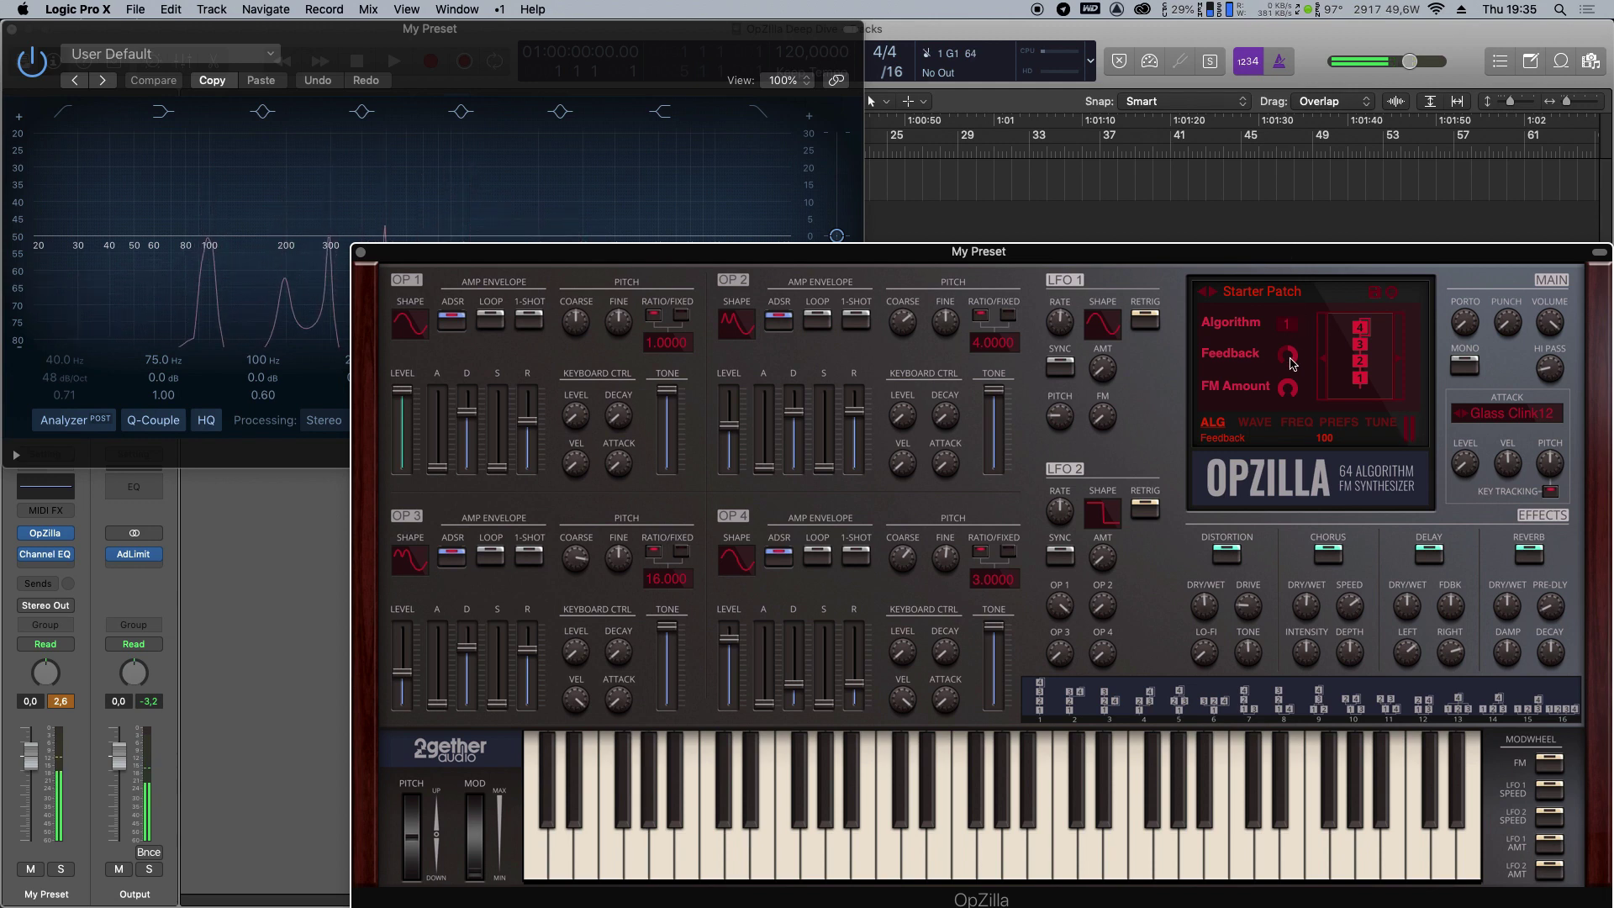
drag(797, 683, 802, 678)
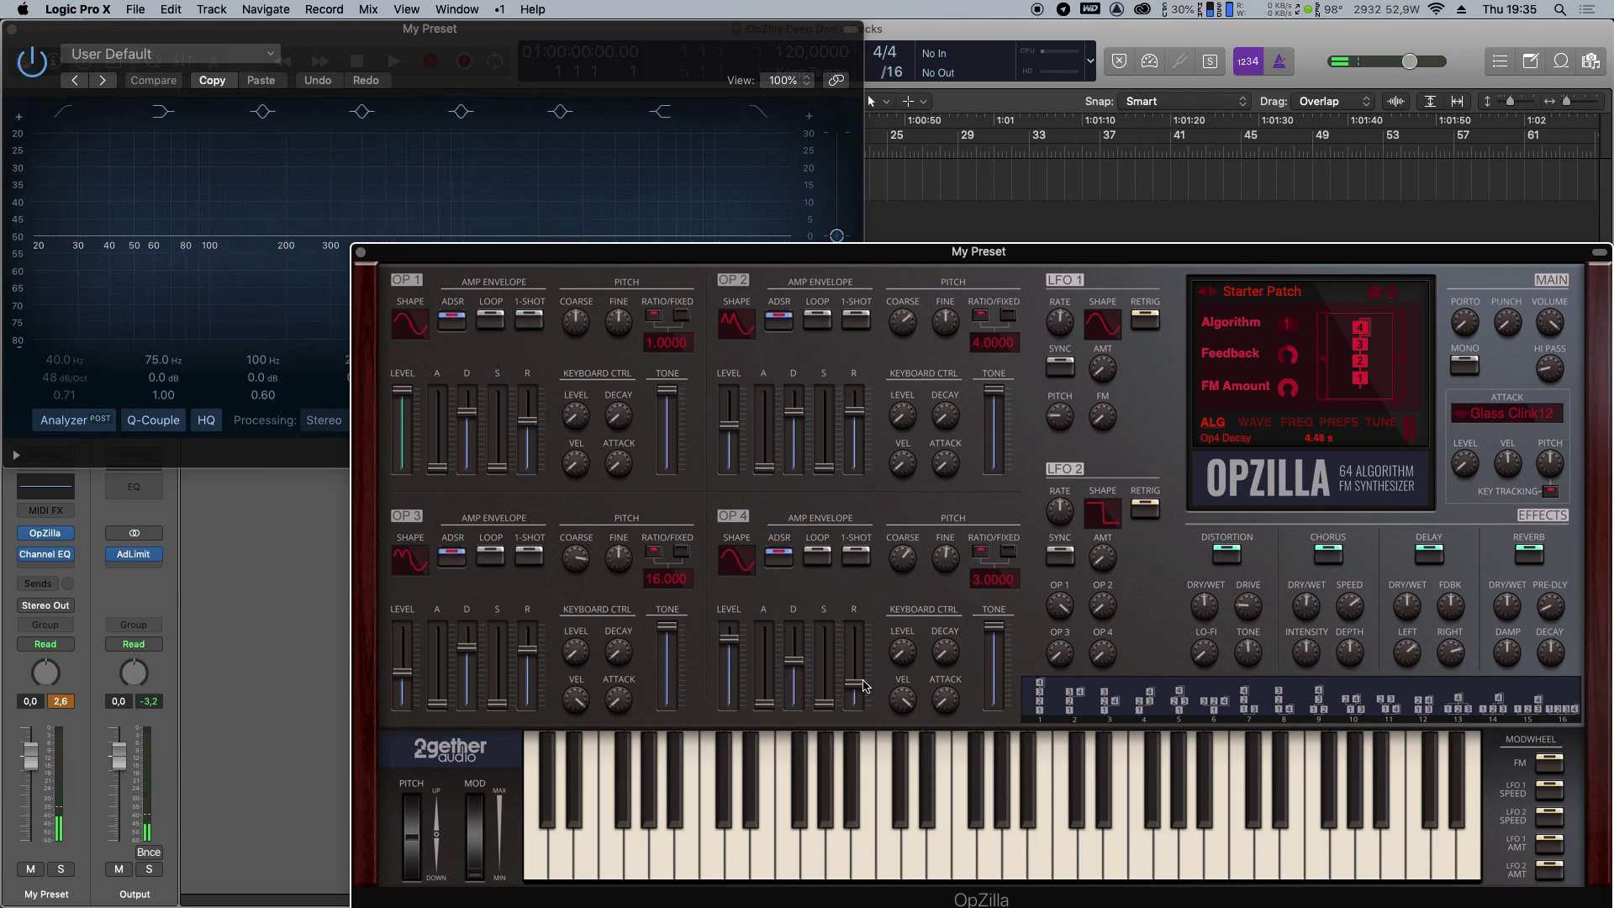
click(1288, 354)
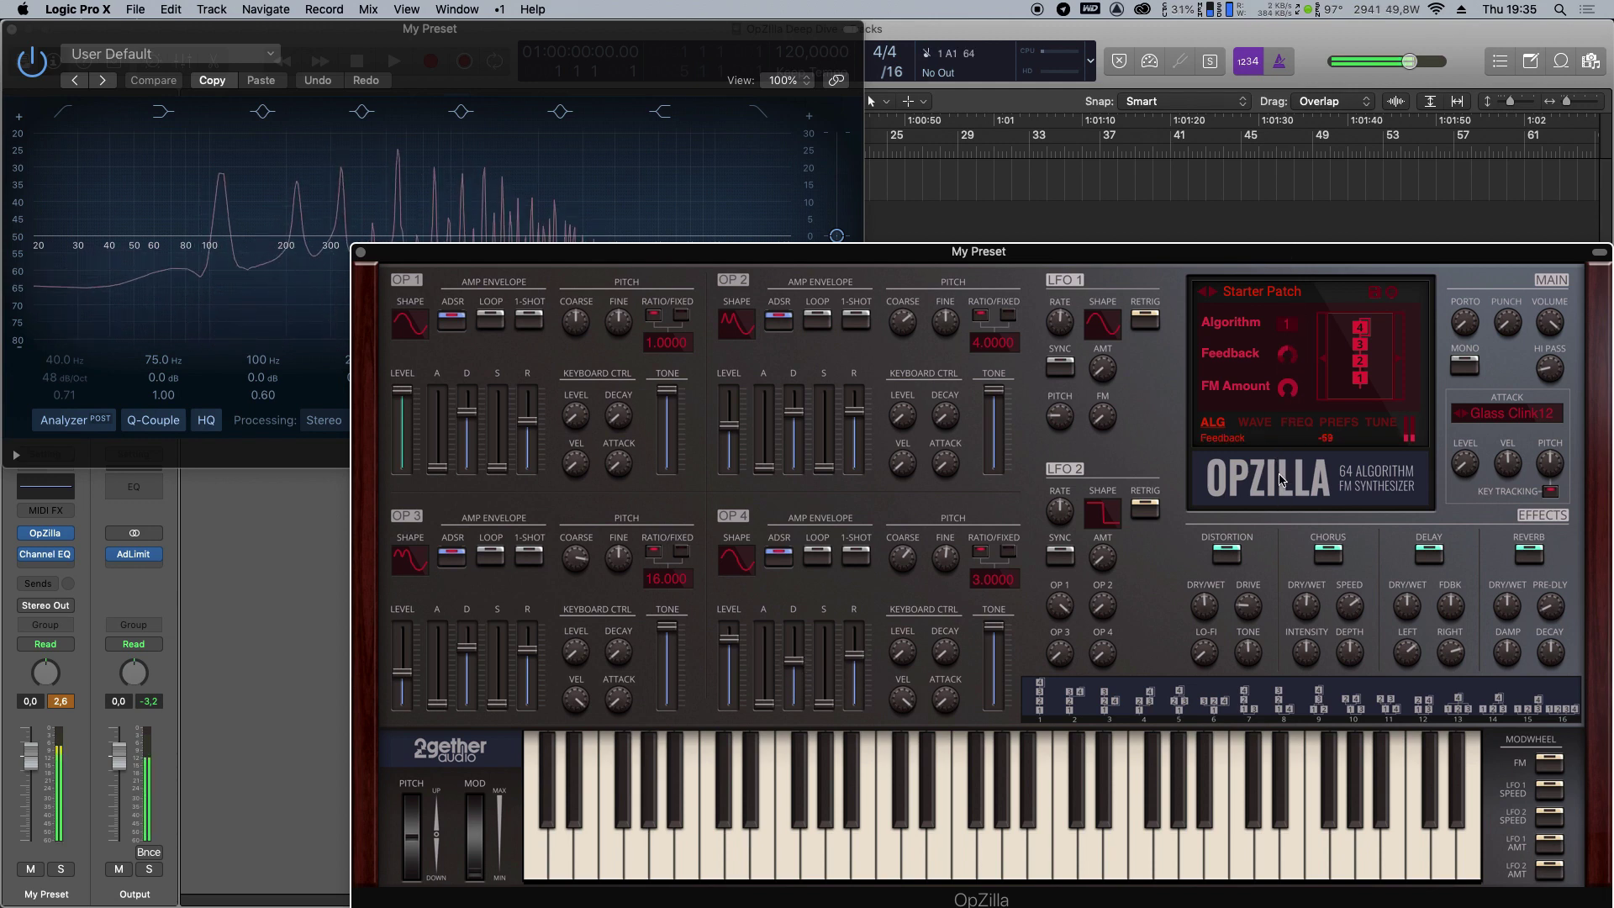
drag(1287, 355, 1292, 146)
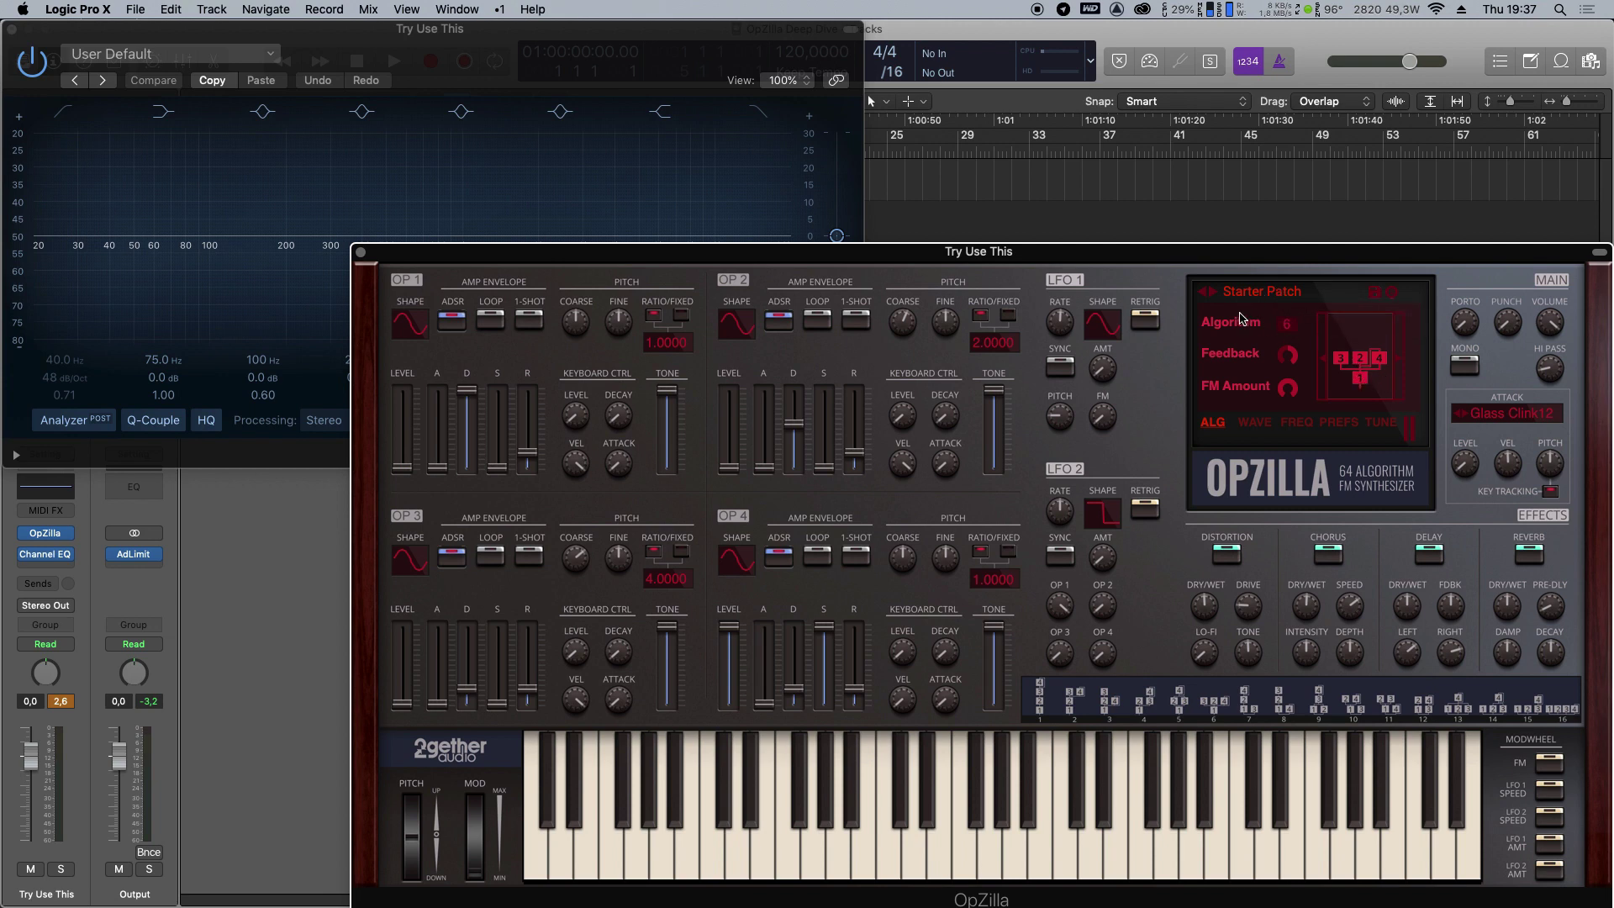
Start playback with algorithm 6, then raise operator 2's level and lengthen its release.
click(1286, 323)
key(space)
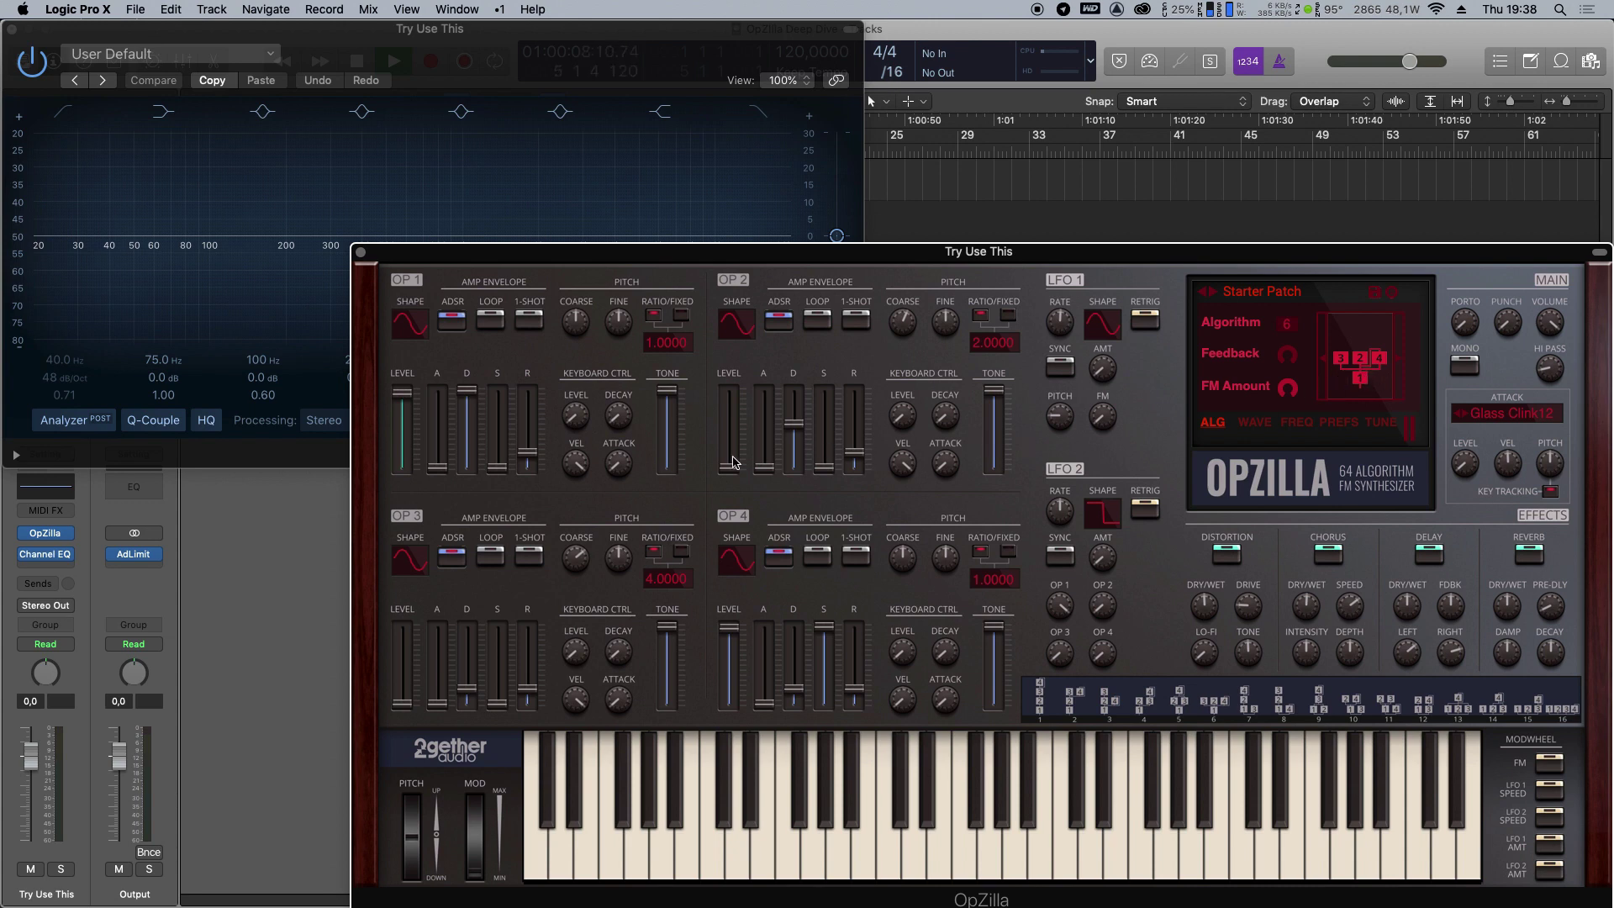
drag(733, 463, 743, 432)
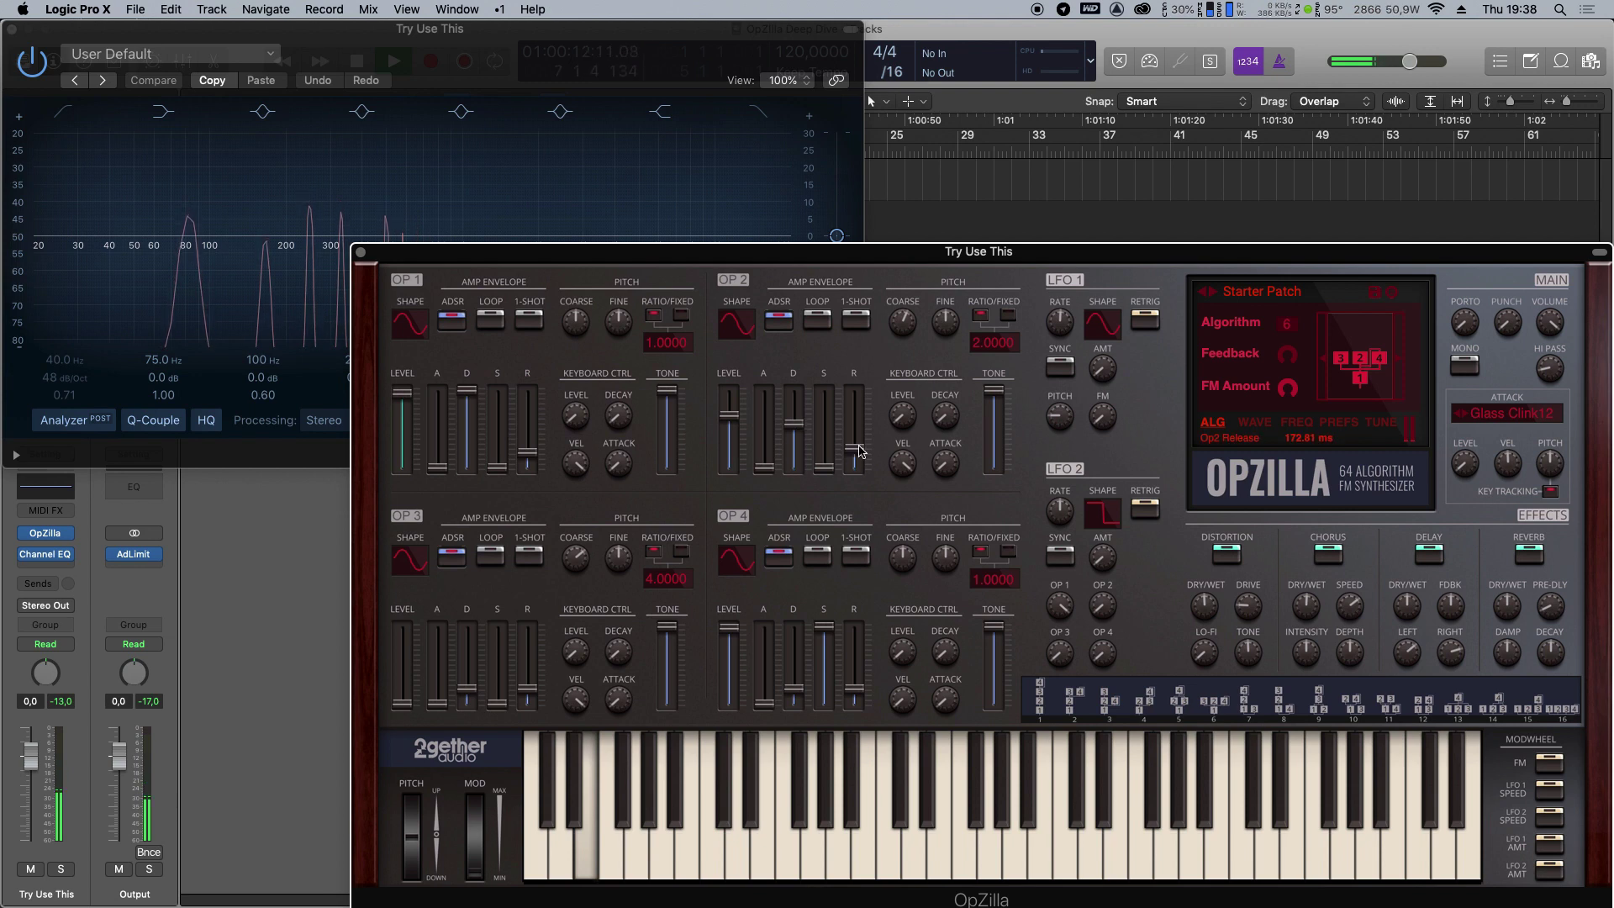
drag(859, 451, 855, 430)
Set operator 2's pitch ratio to 8 and shorten its release to about 0.7 s and its decay to 1.49 s.
double_click(978, 343)
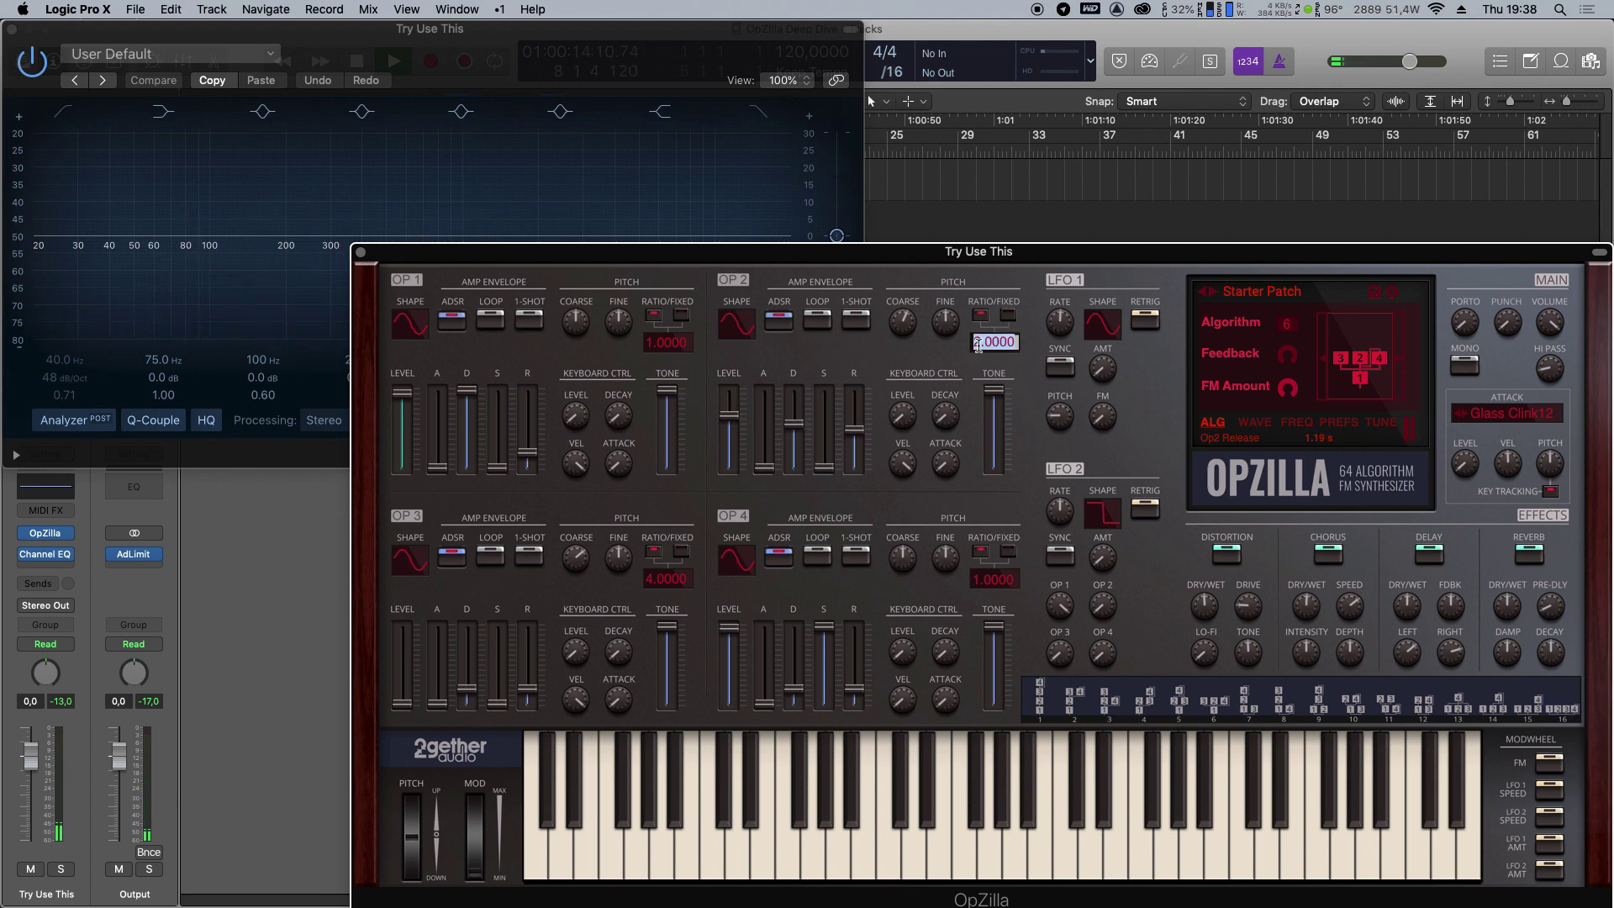
text(8)
key(Return)
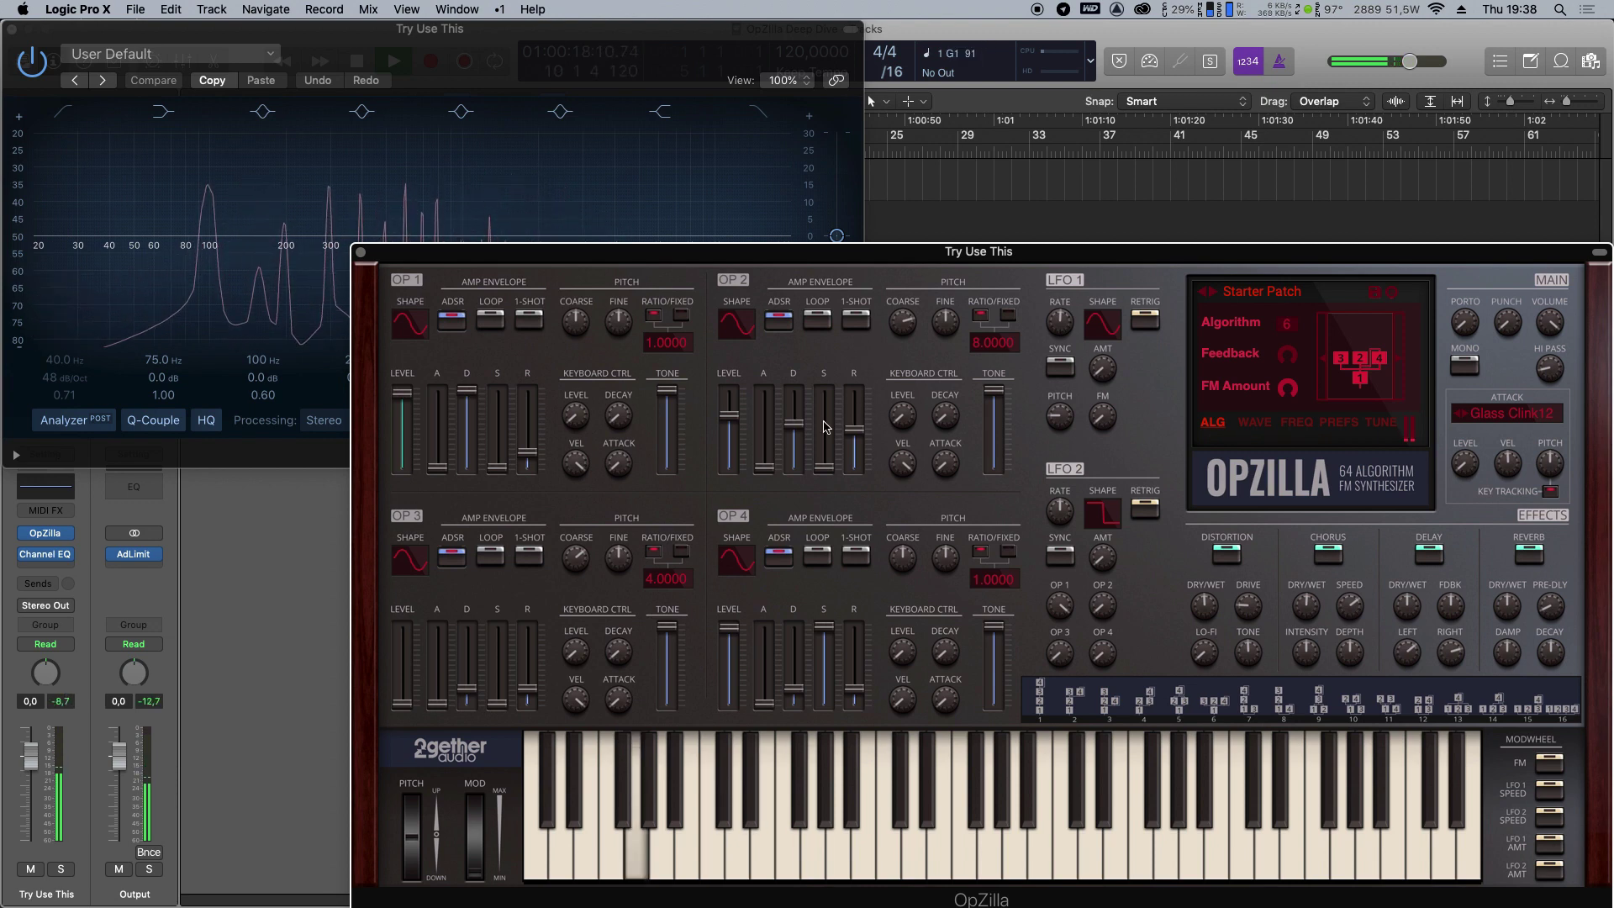
drag(855, 429, 855, 436)
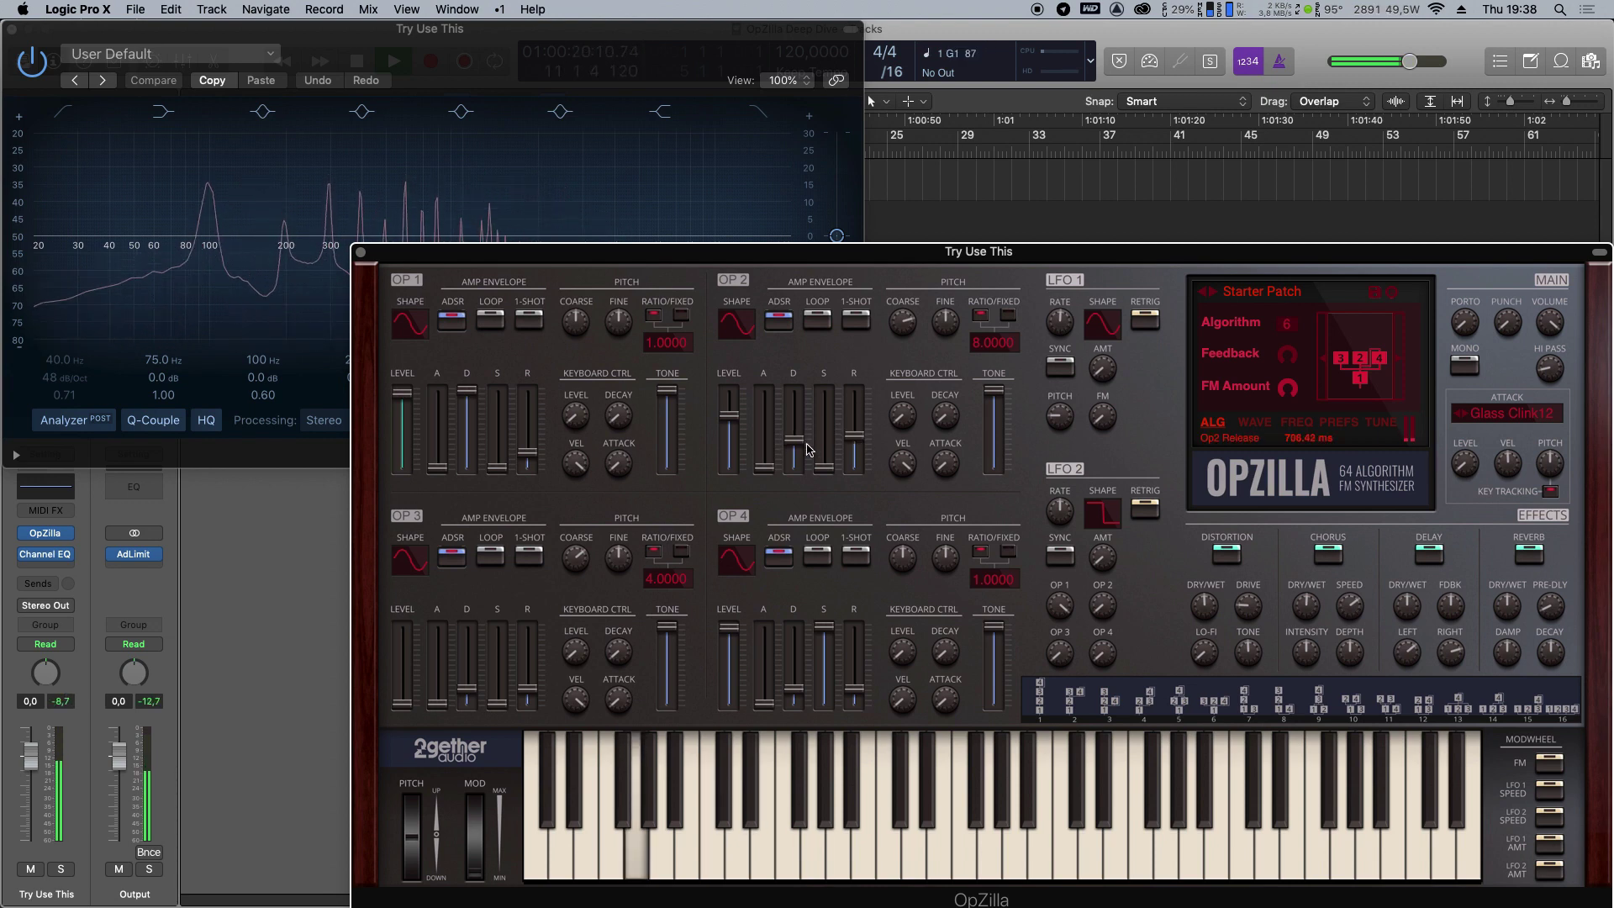
click(792, 445)
Set operator 4's pitch ratio to 16, lower its level and sustain, and lengthen its decay and release.
double_click(1003, 580)
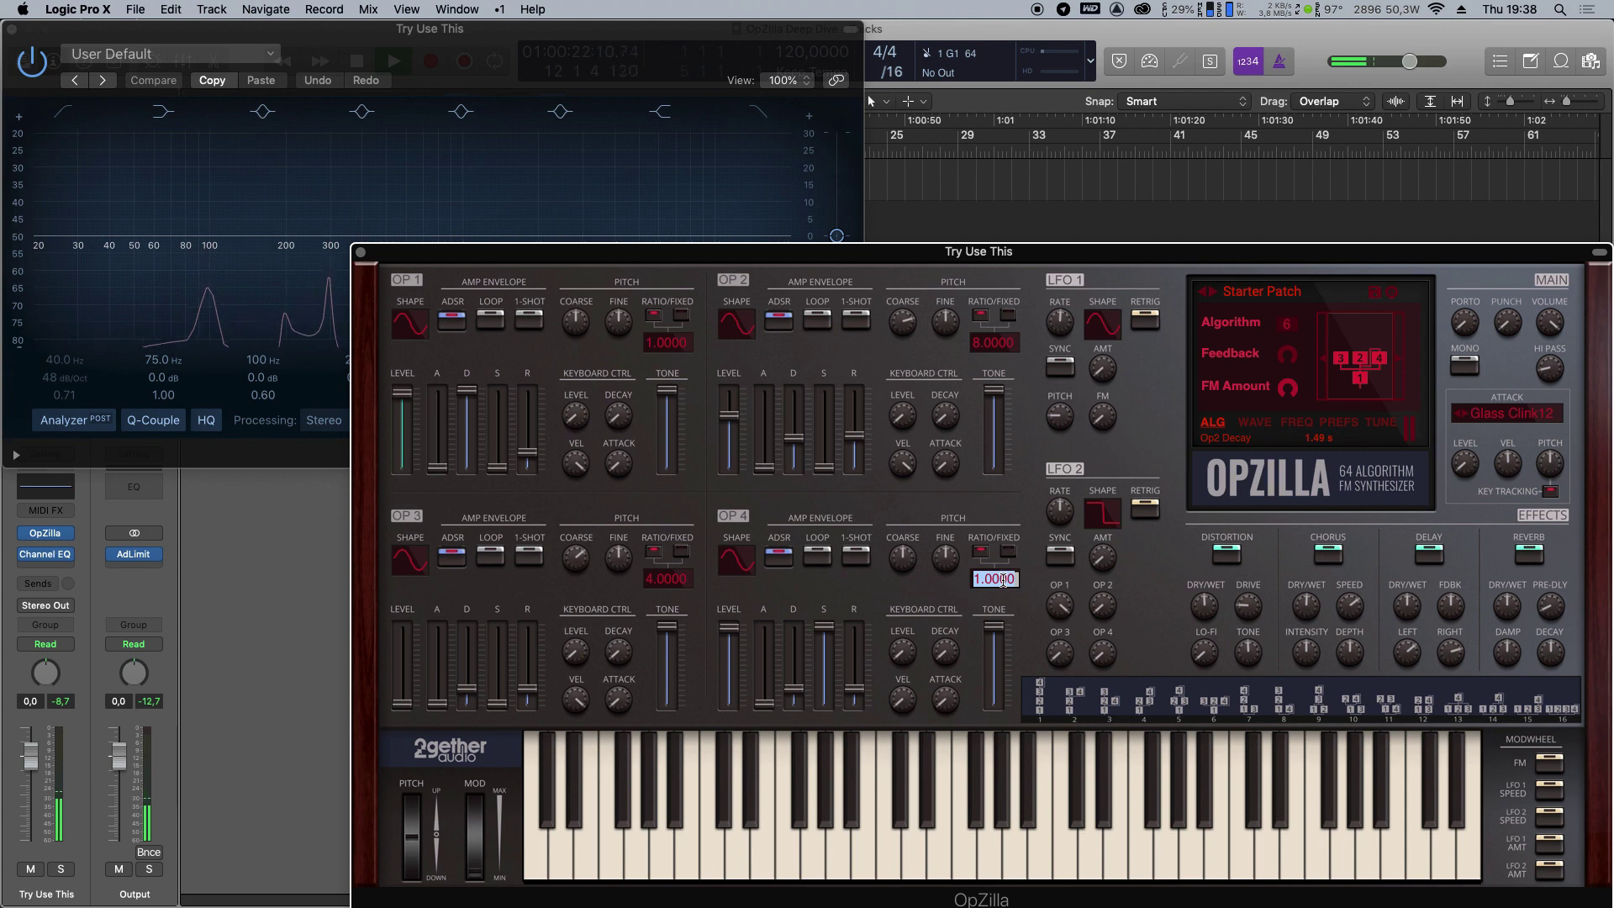
text(16)
key(Return)
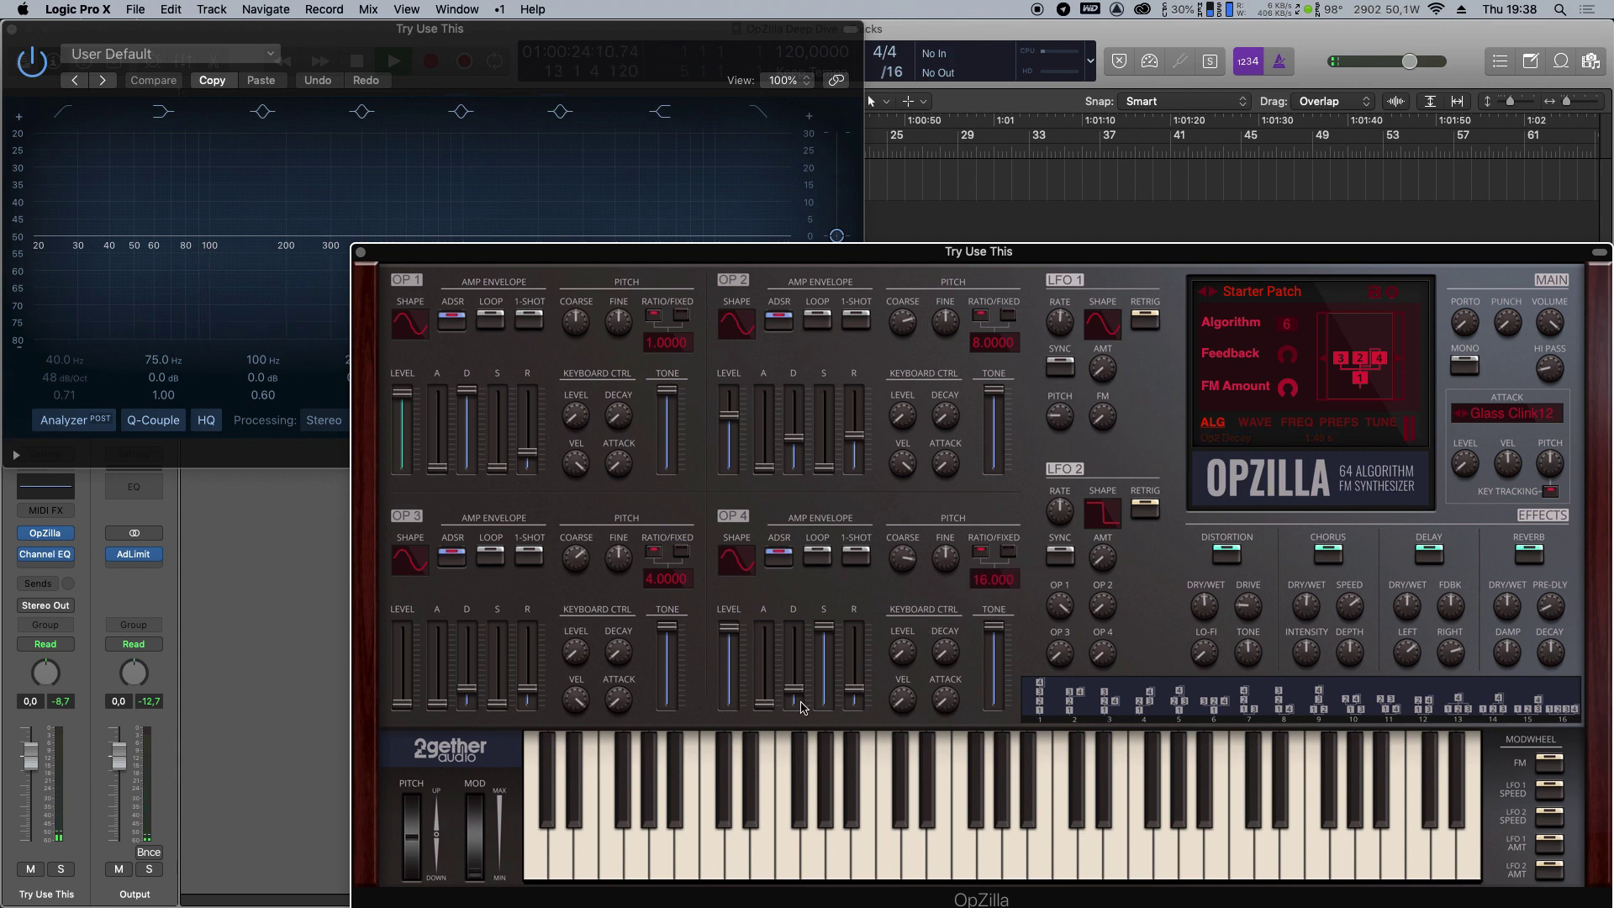
drag(789, 696, 856, 664)
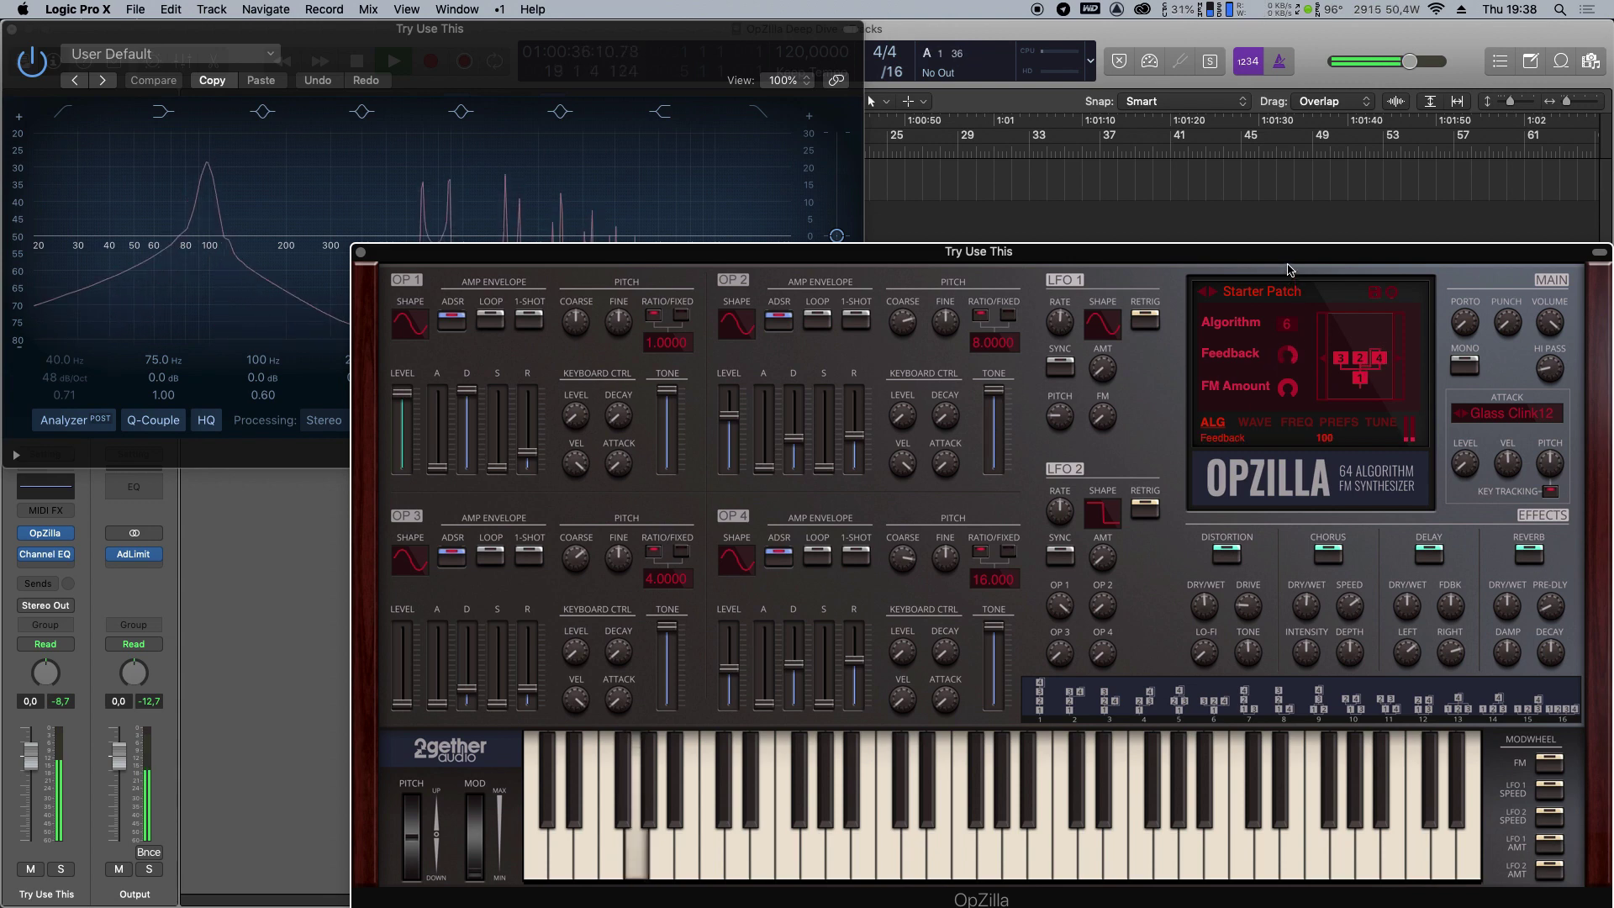
Set the feedback to 100 and assign a non-sine waveform to operator 4.
drag(1285, 353, 1284, 245)
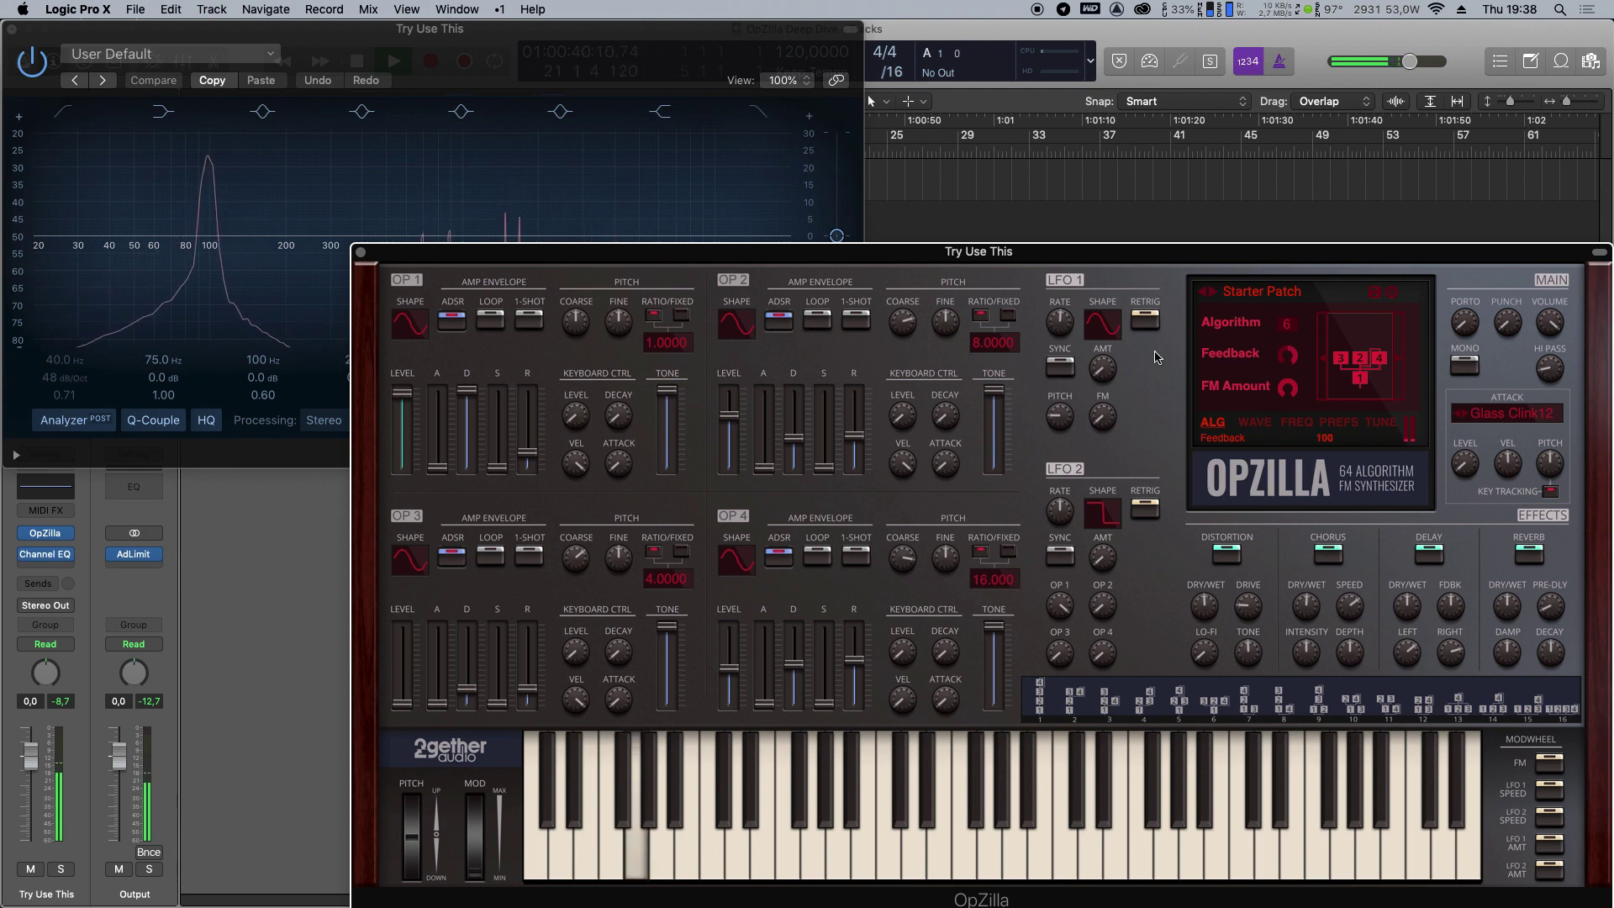
click(736, 559)
click(769, 628)
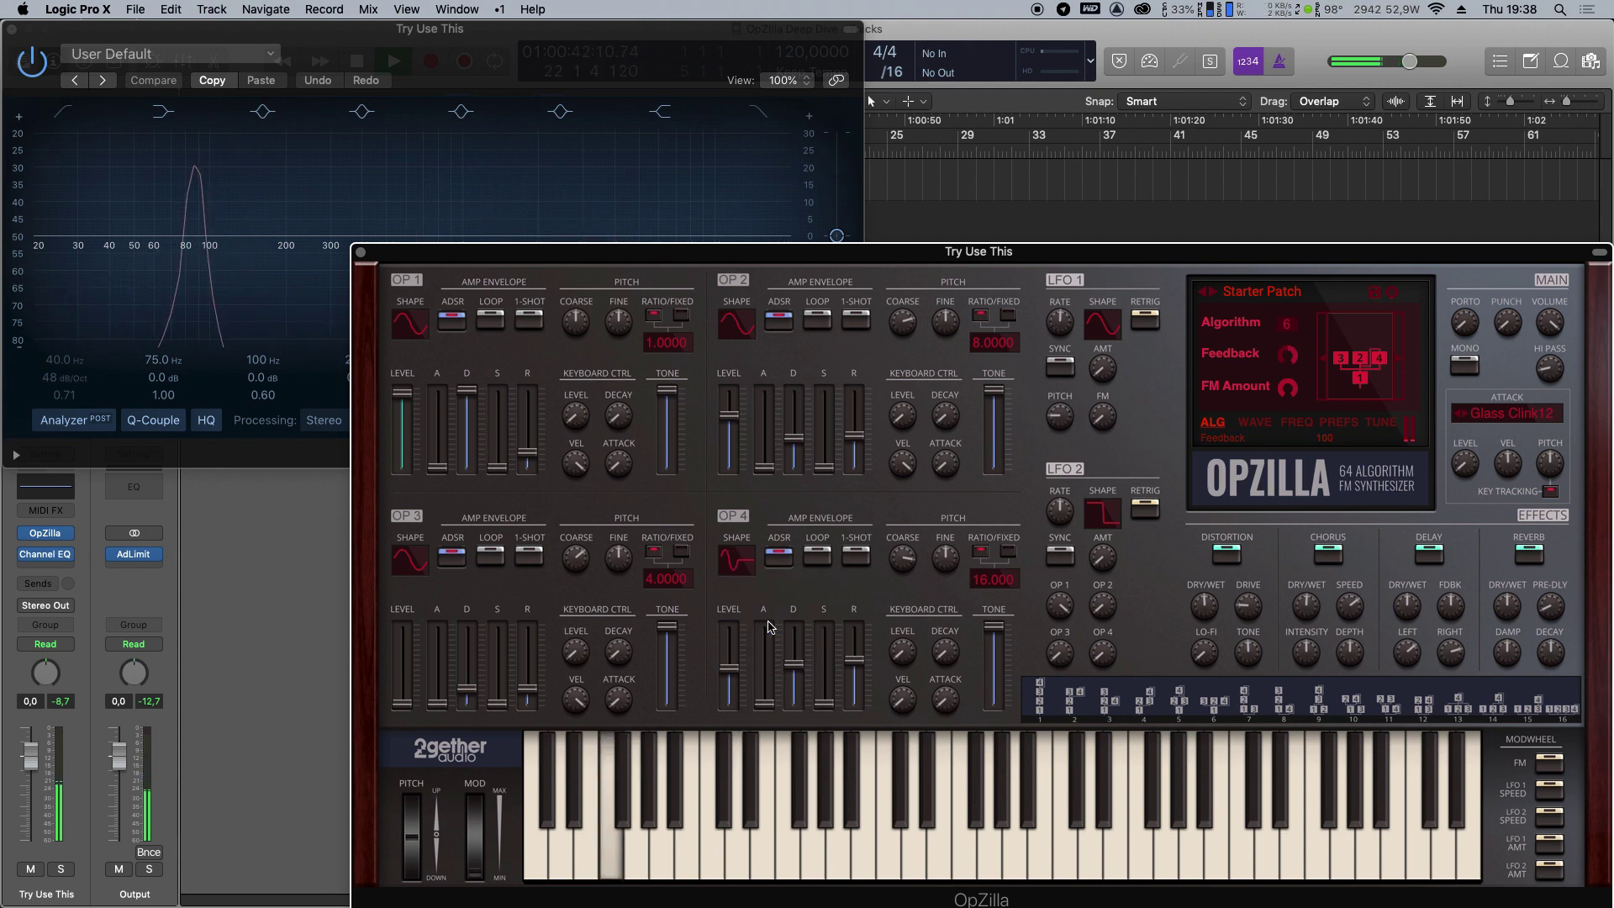
Try two non-sine waveforms on operator 2, keeping the second.
click(737, 323)
click(793, 387)
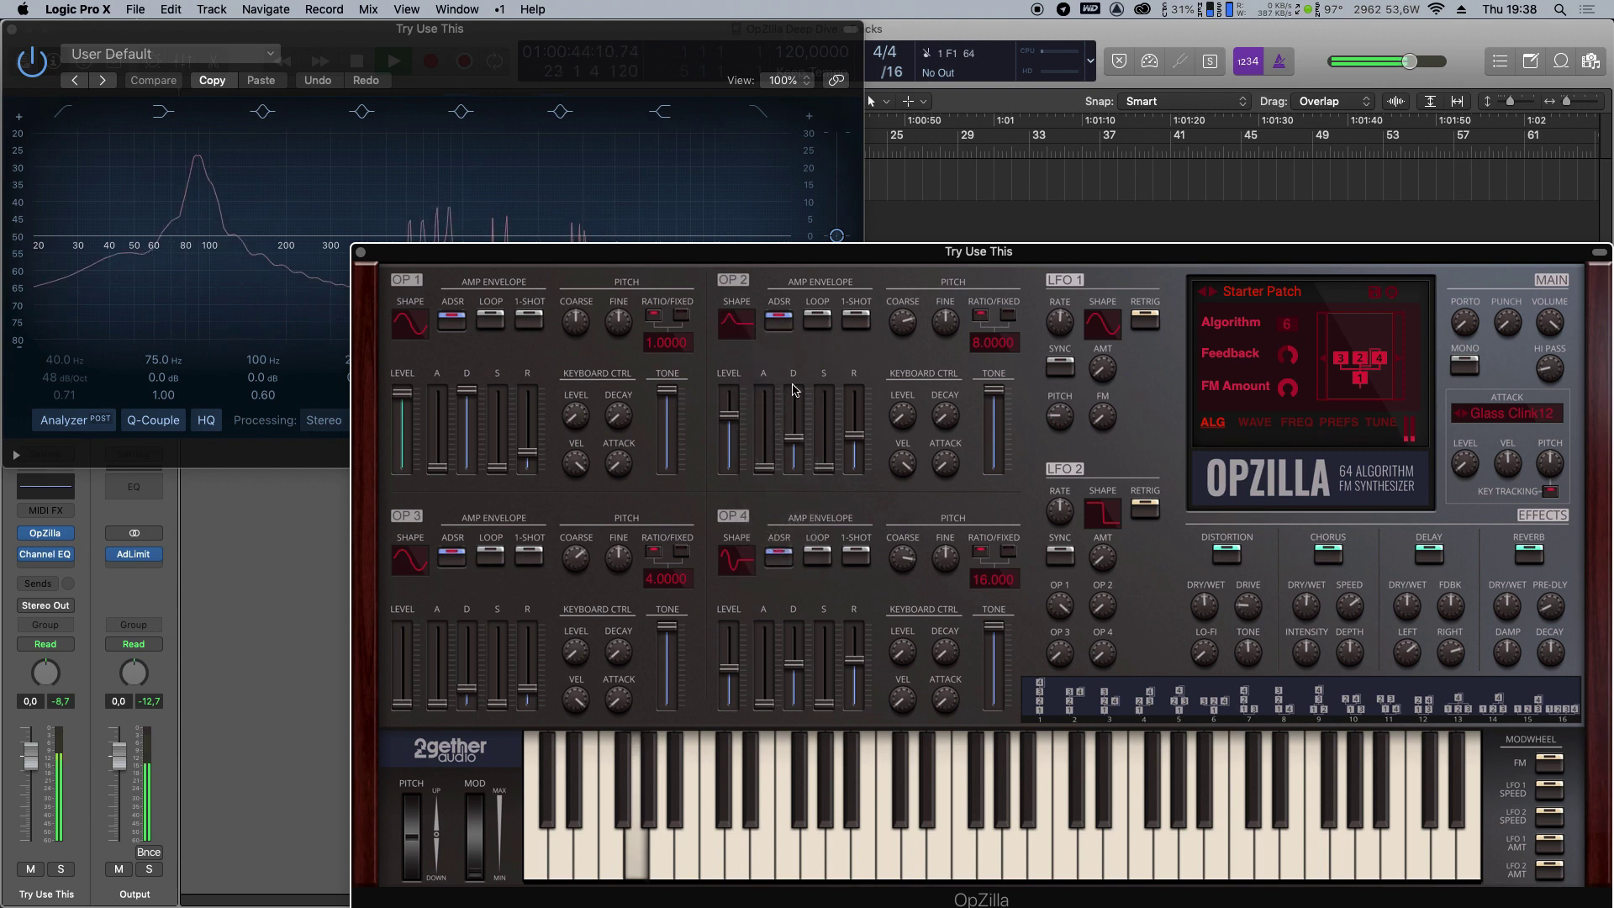
click(736, 322)
click(774, 489)
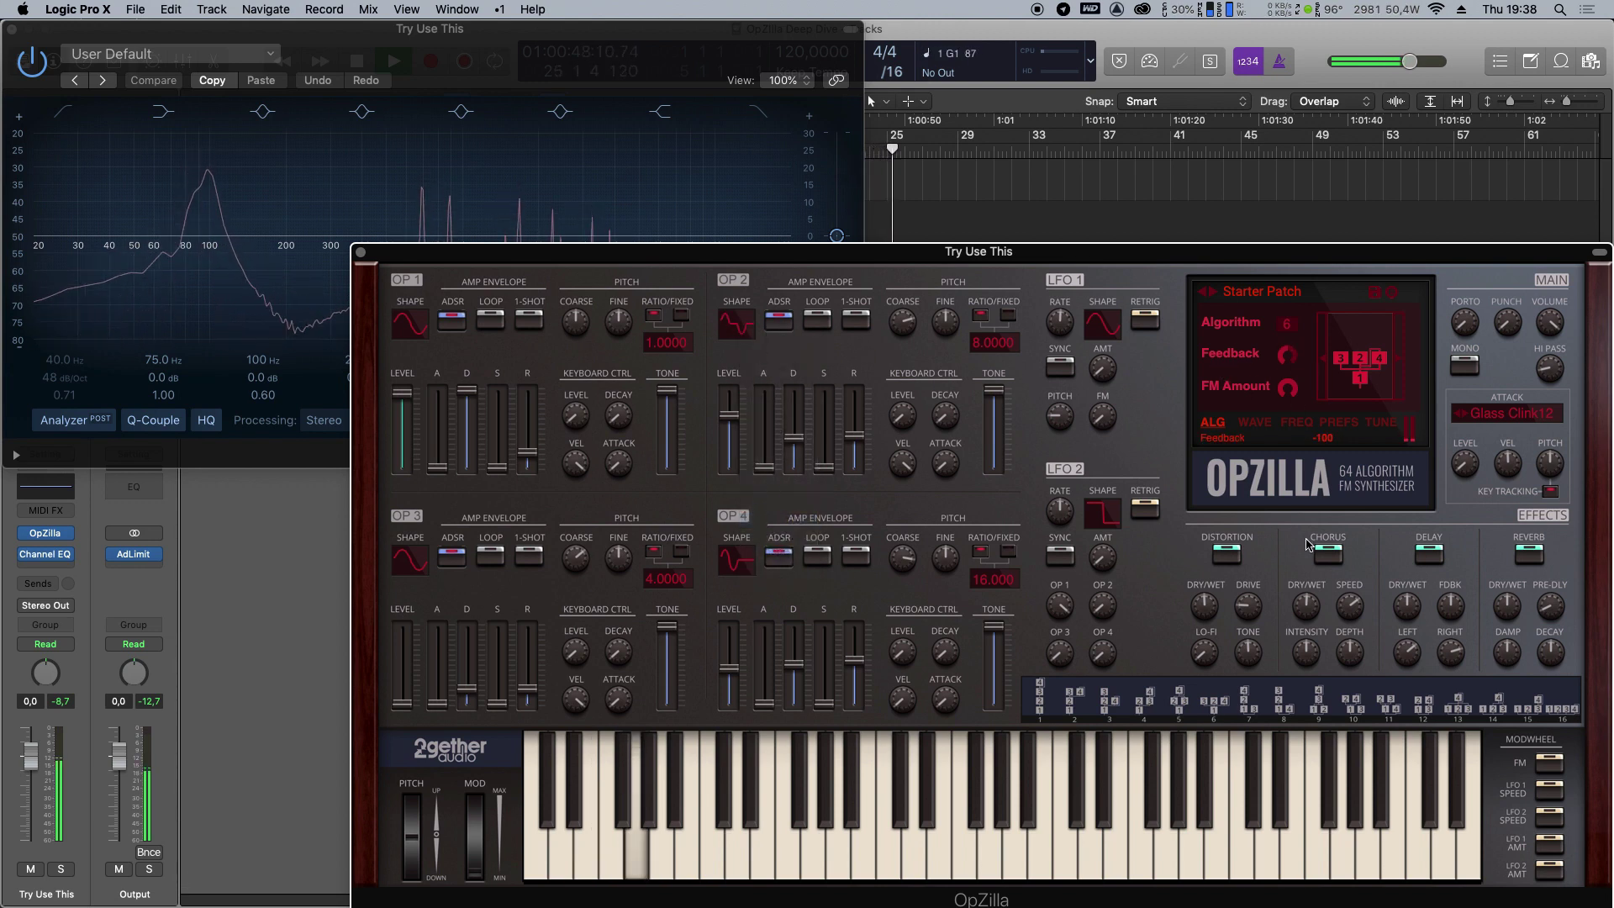
Sweep operator 4's tone down and back to near maximum, and lower operator 2's tone slightly.
drag(993, 626, 993, 706)
mouse_move(993, 390)
mouse_down()
mouse_move(989, 471)
mouse_move(1000, 412)
mouse_up()
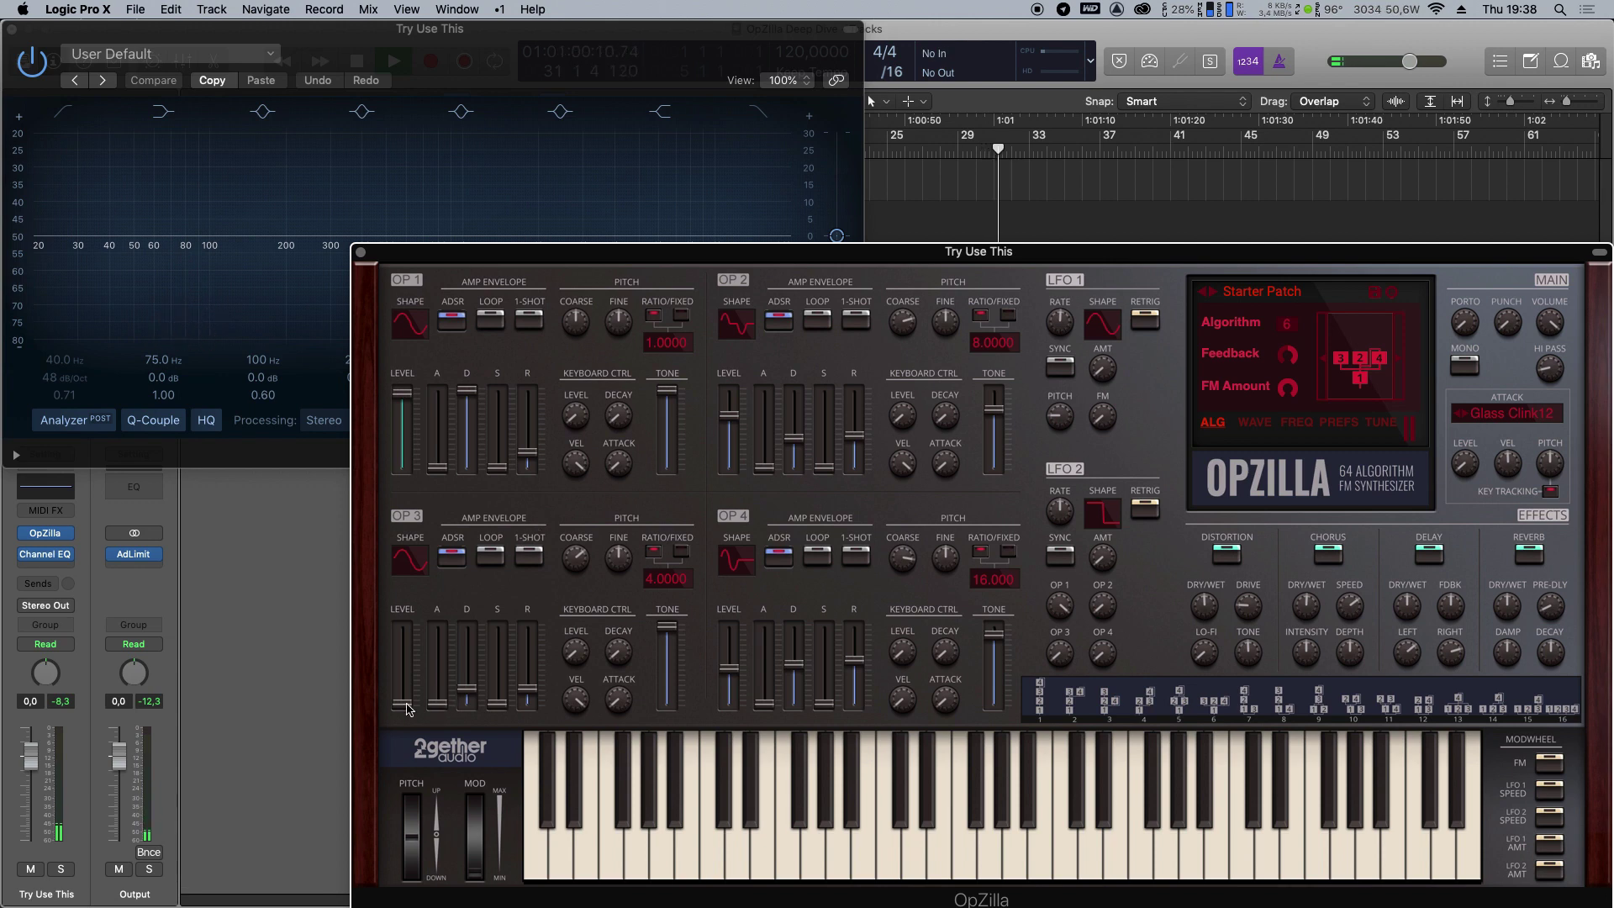
Raise operator 3's level to near maximum with a longer decay and release, and give operator 1 a shorter decay and longer release.
drag(414, 652, 413, 588)
drag(468, 688, 531, 660)
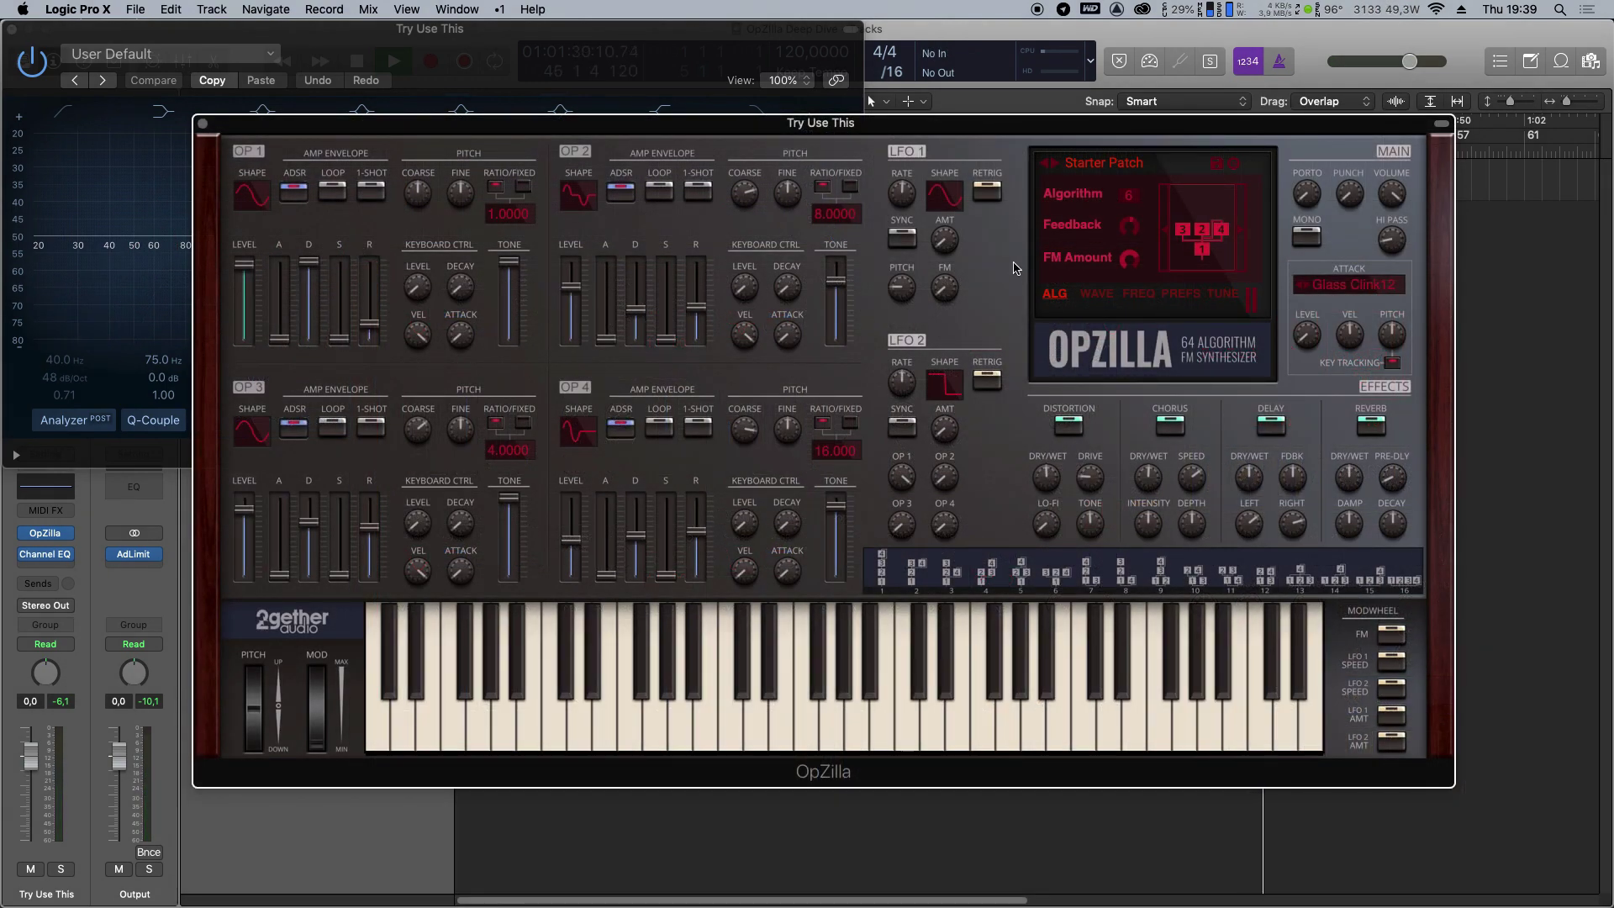
drag(369, 323, 311, 290)
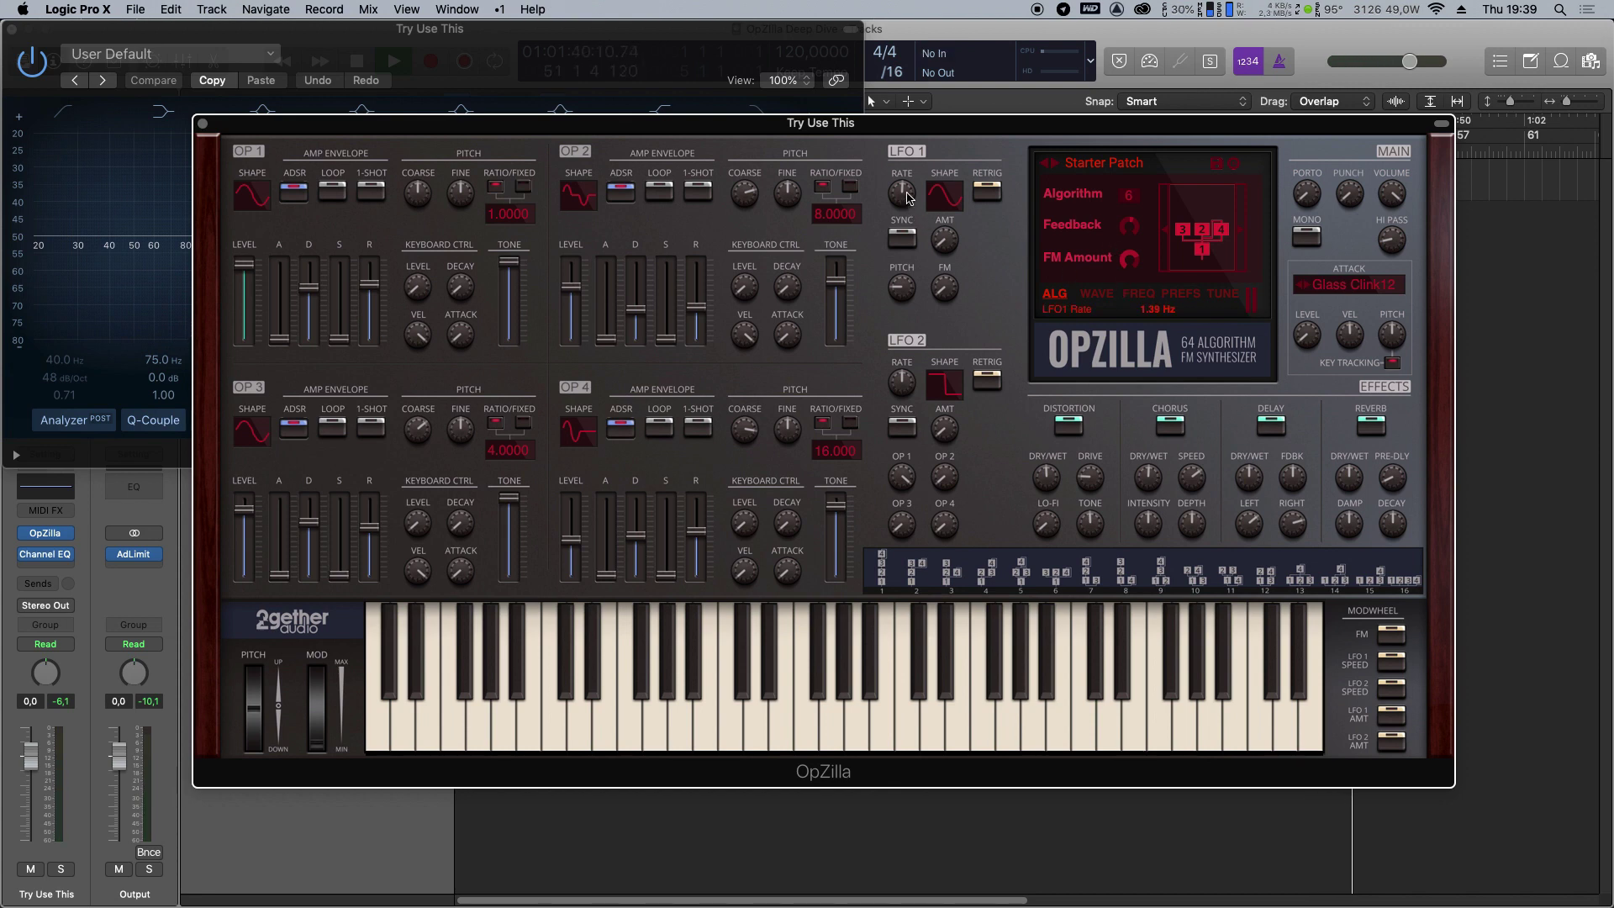
Switch LFO 1's sync on and off again, raise its rate and keep its shape set to Sine.
click(910, 241)
click(903, 240)
drag(908, 191, 909, 181)
click(944, 195)
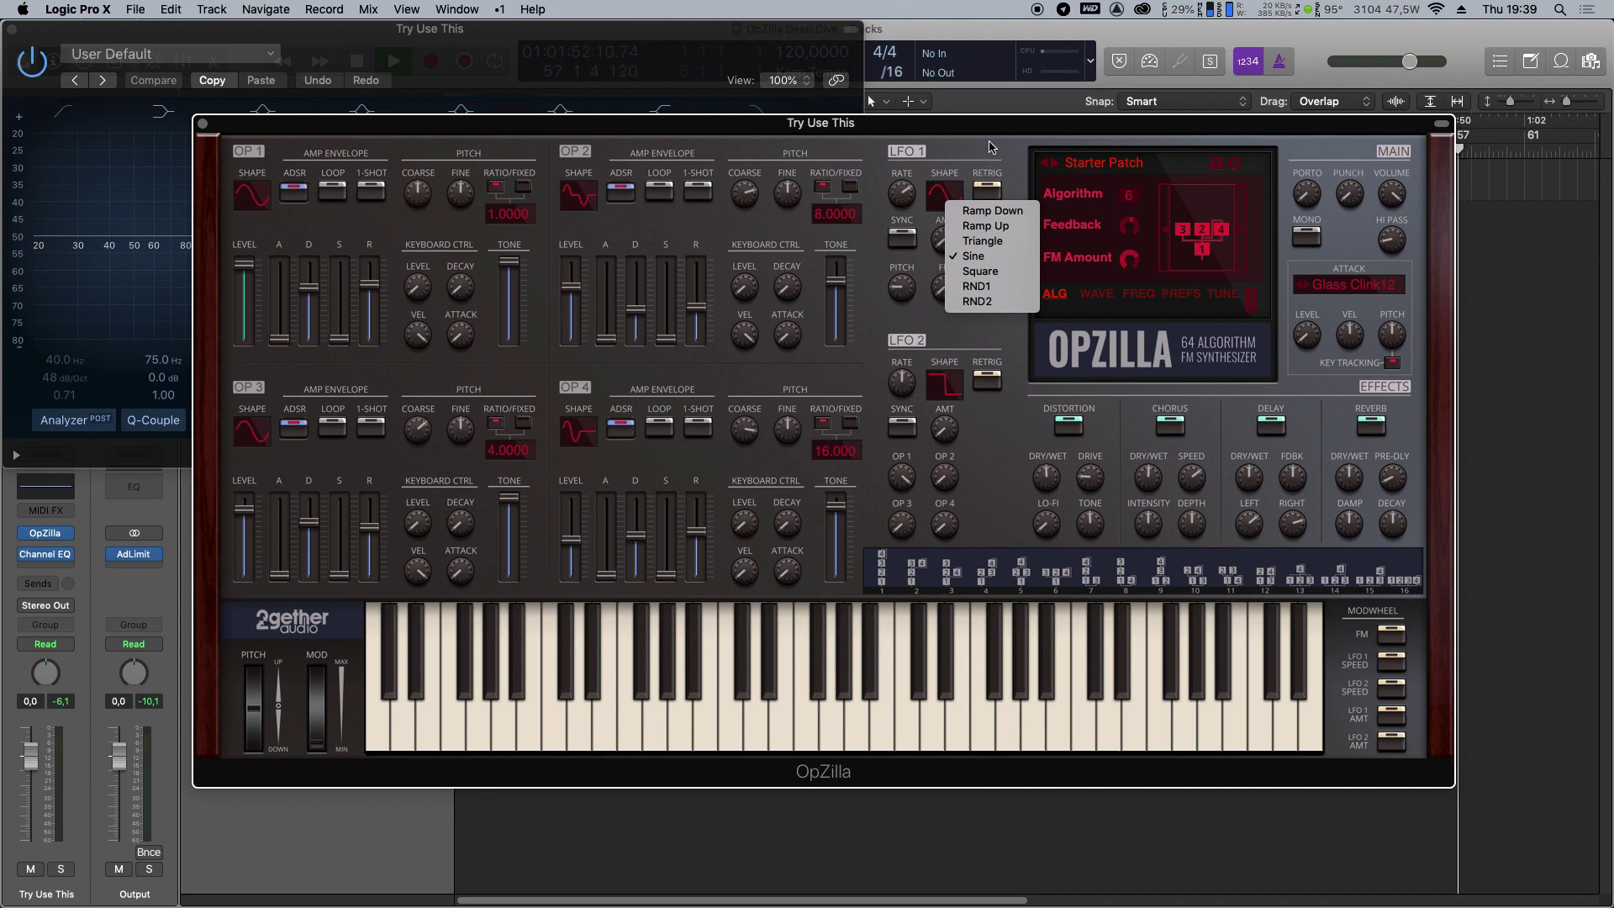
click(971, 256)
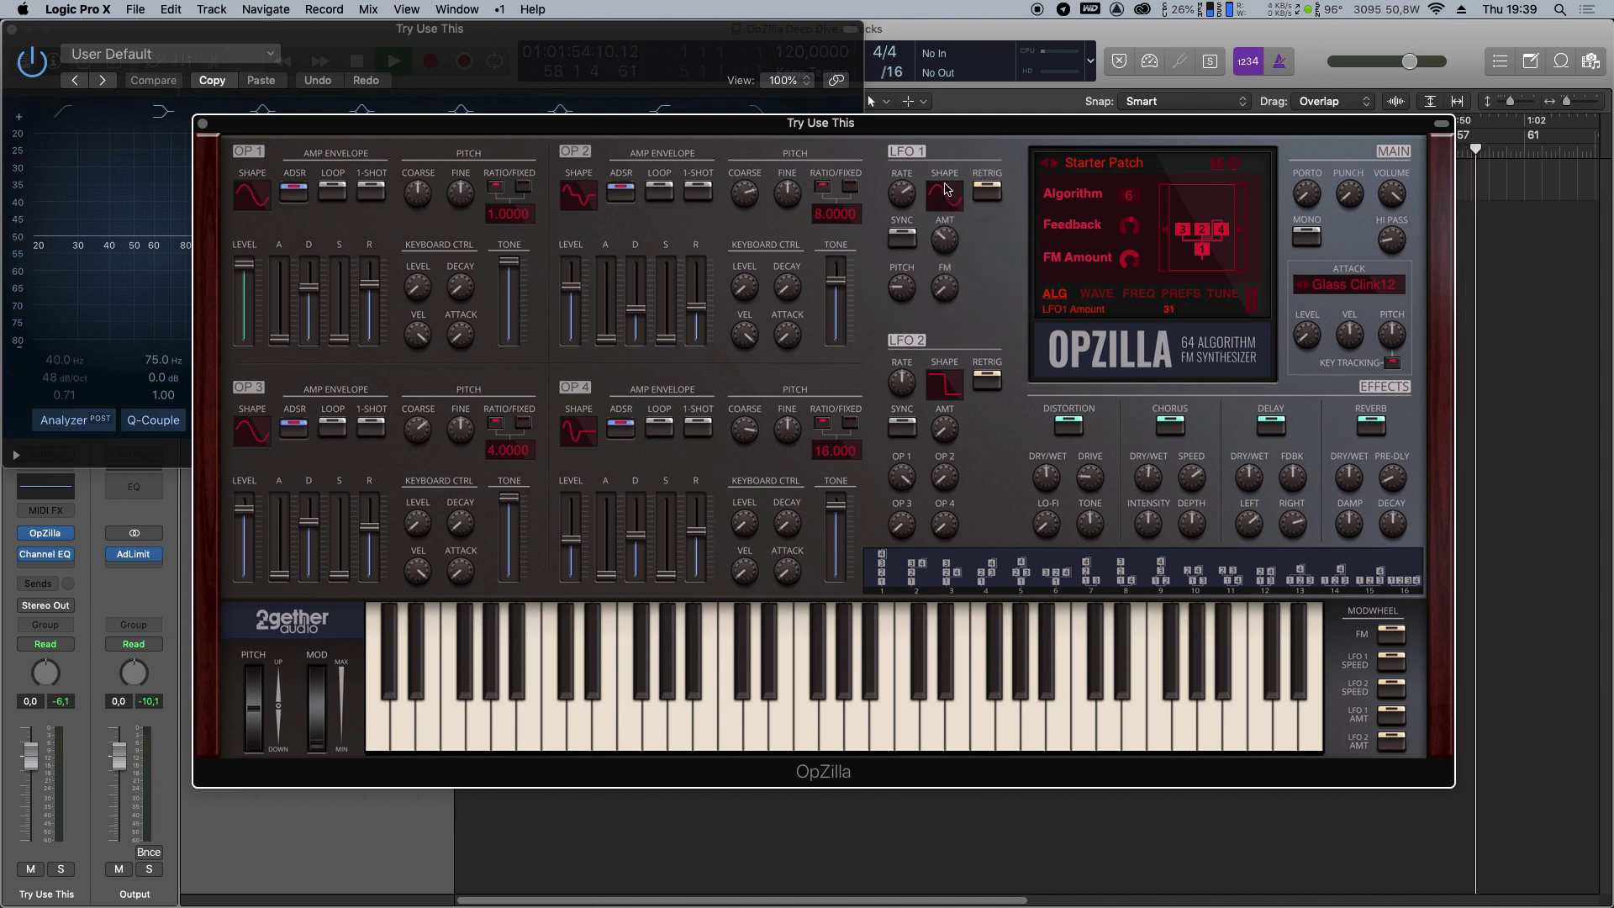
Vary LFO 1's amount and its pitch modulation depth while playing notes to demonstrate vibrato.
drag(949, 244, 947, 228)
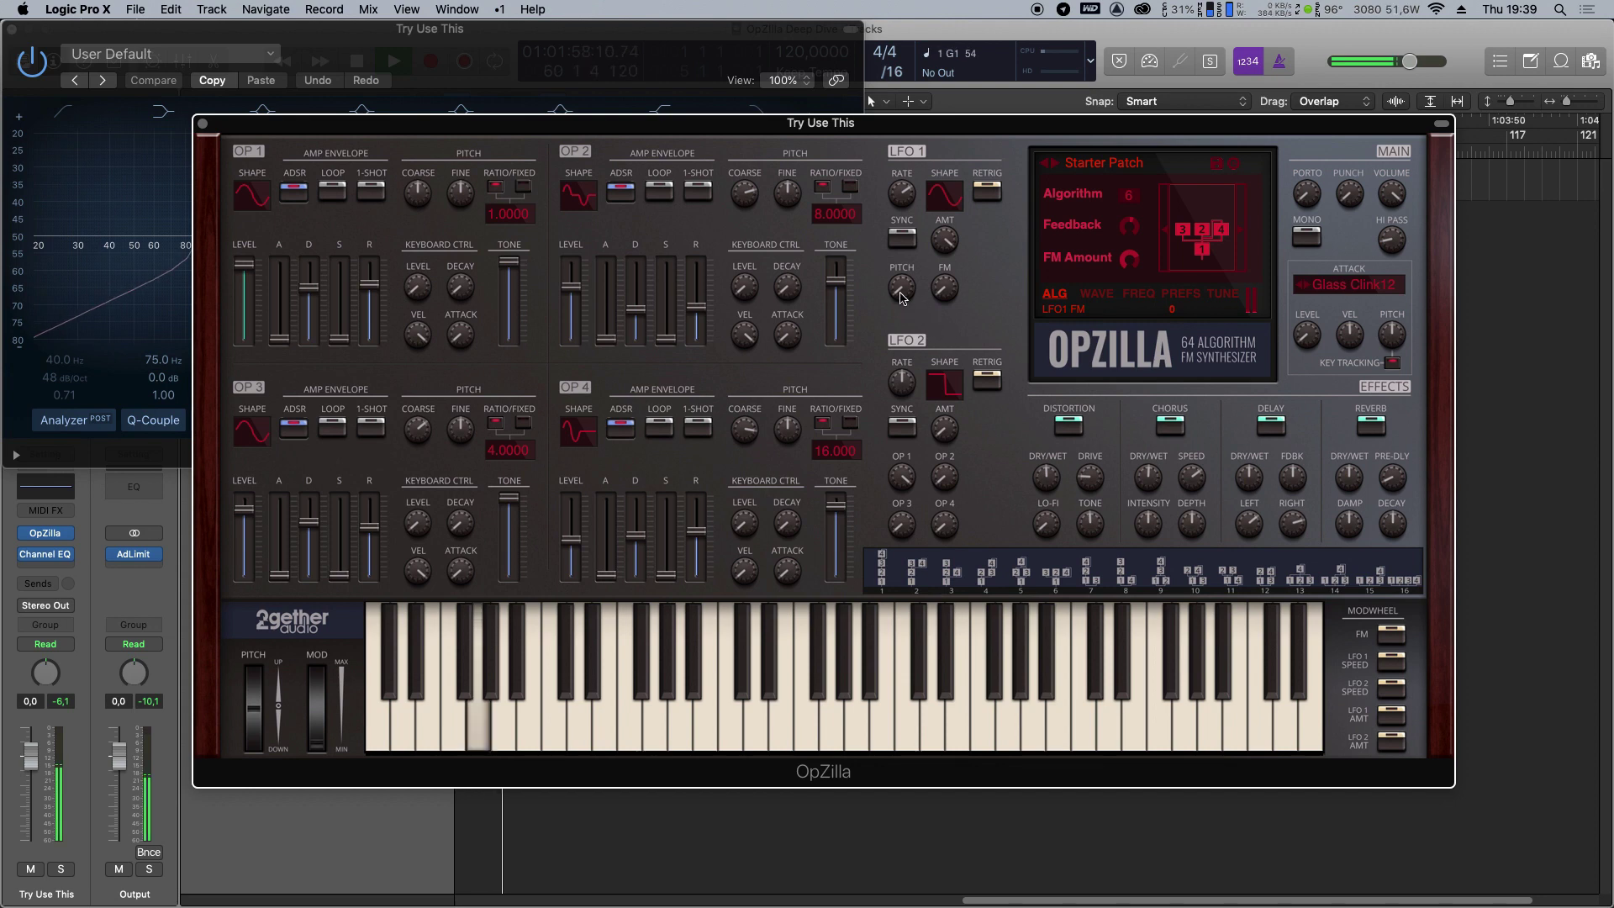
drag(901, 297, 904, 298)
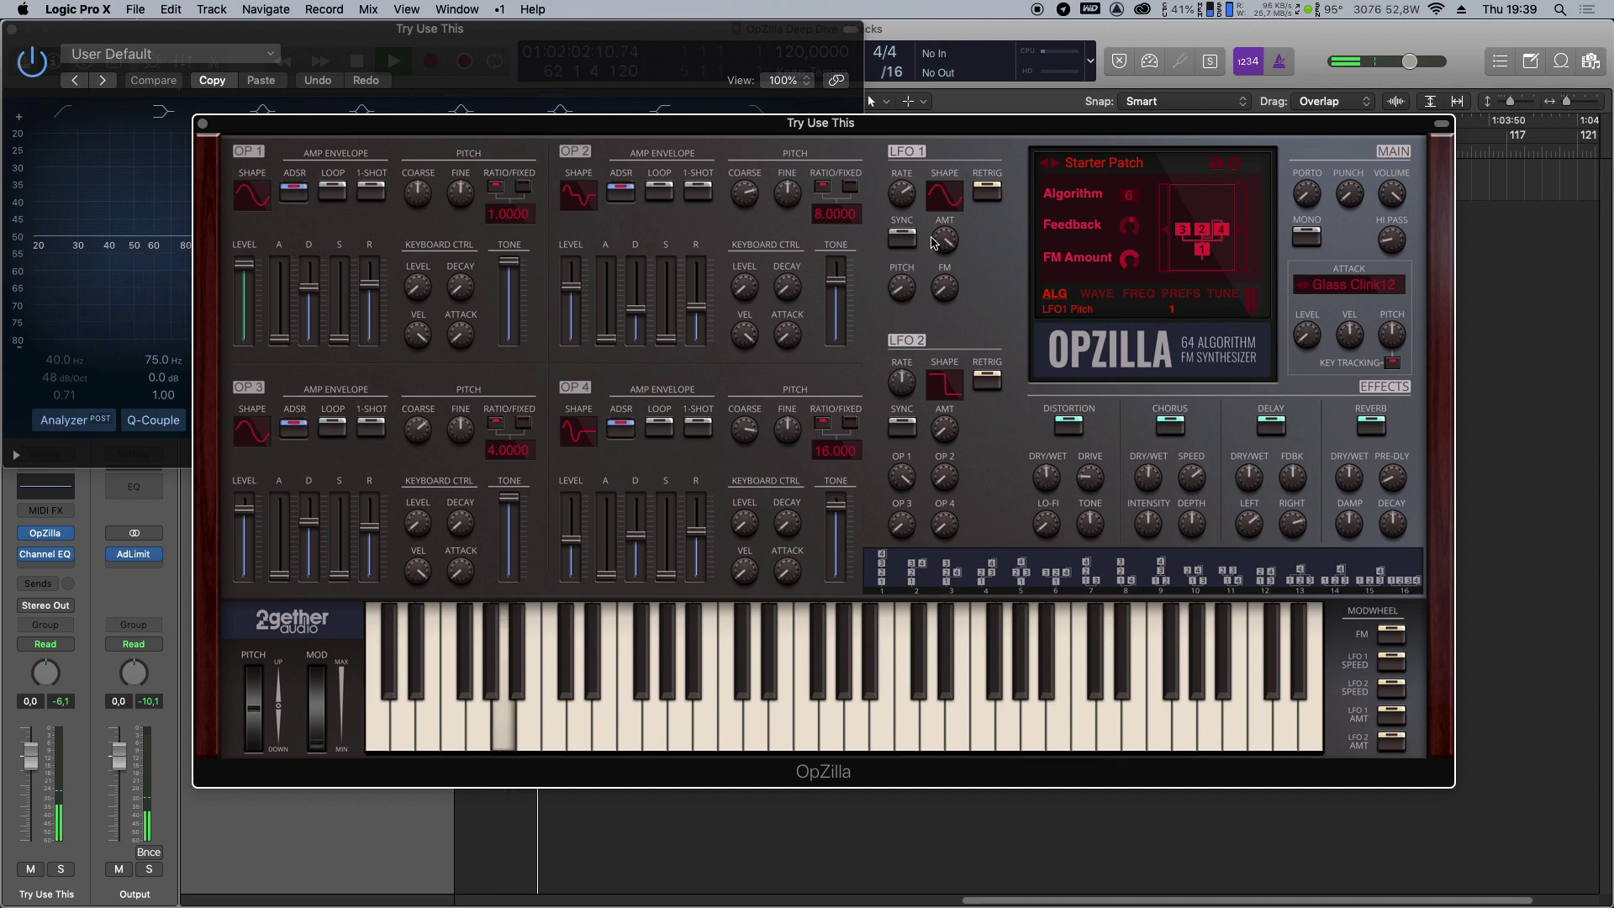
mouse_move(933, 243)
mouse_down()
mouse_move(939, 345)
mouse_move(939, 220)
mouse_up()
drag(912, 292, 956, 197)
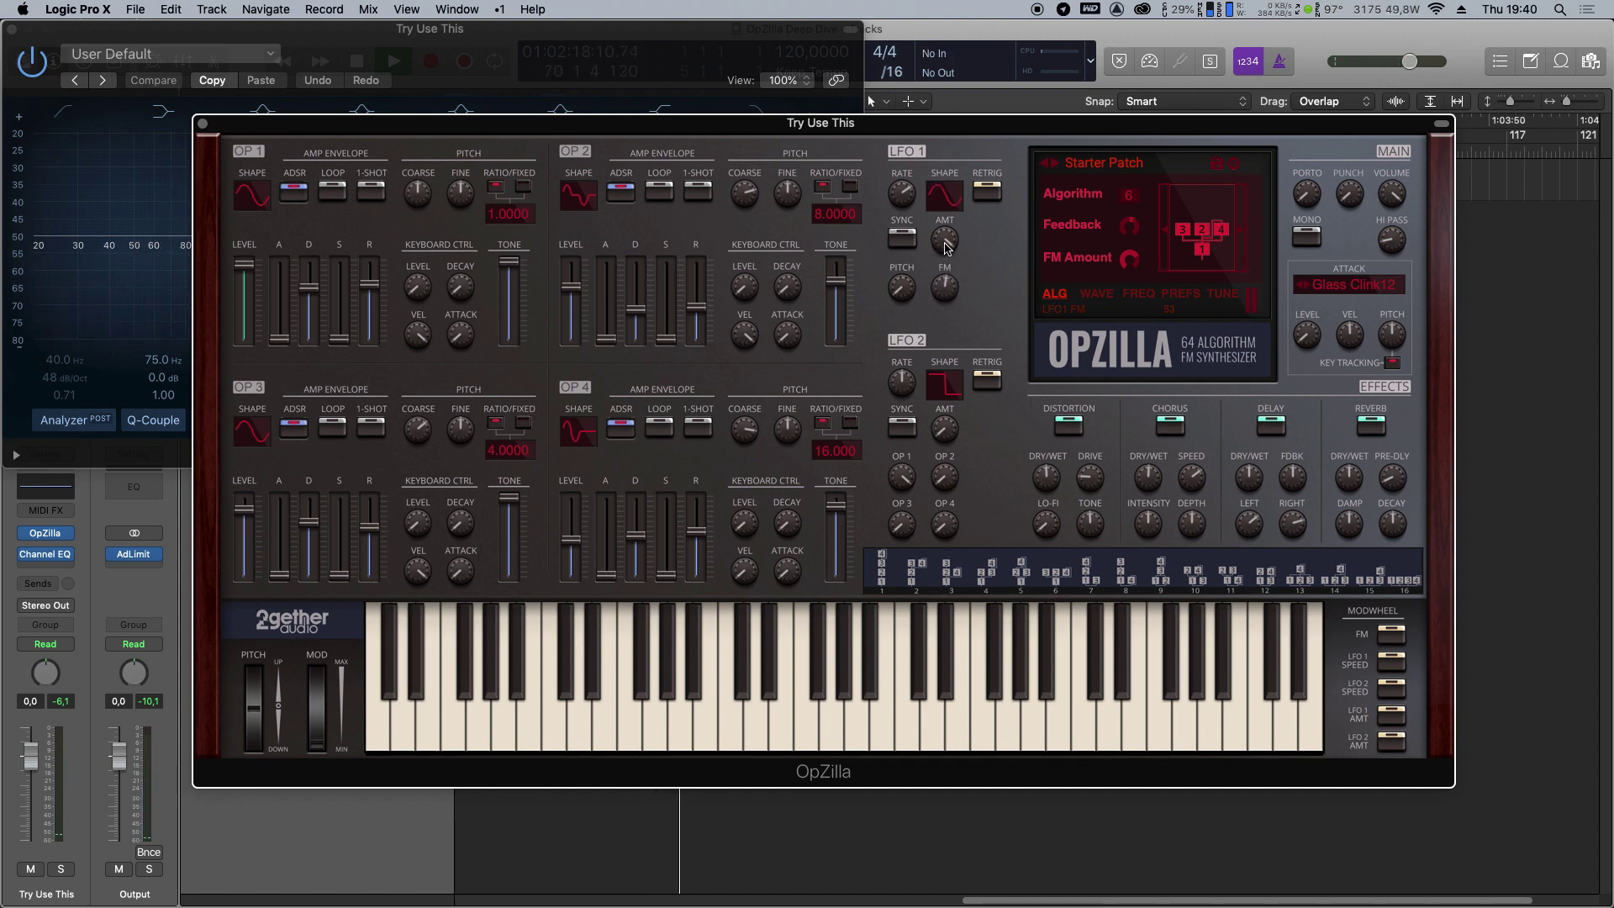
Change LFO 1's shape to Ramp Down and switch its retrigger on and off again.
click(944, 195)
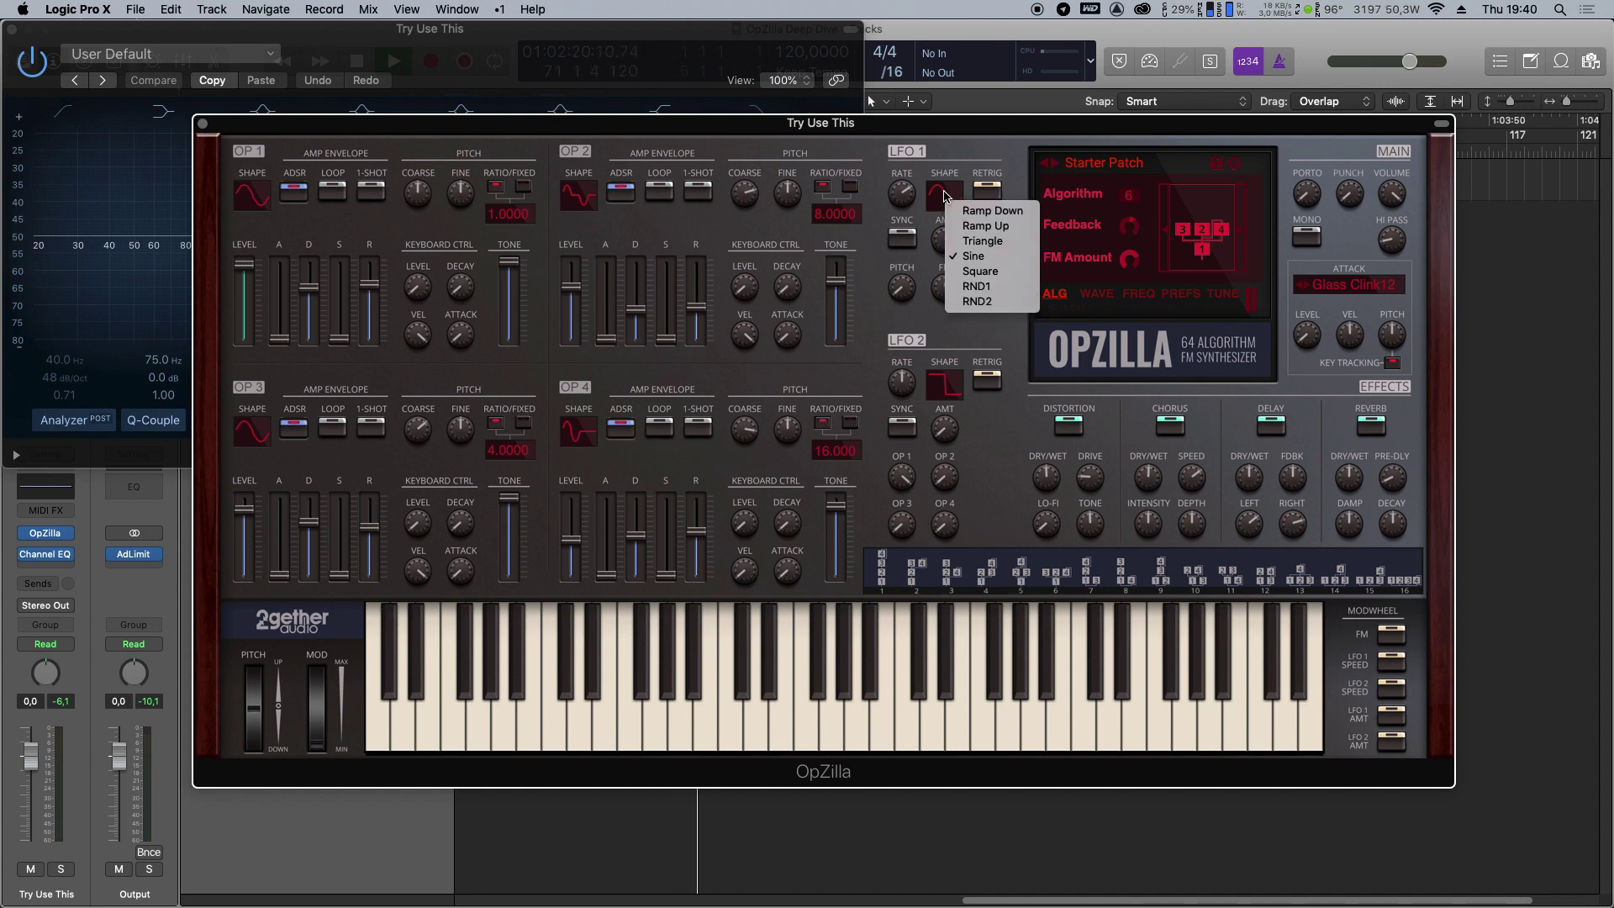
click(992, 210)
click(990, 195)
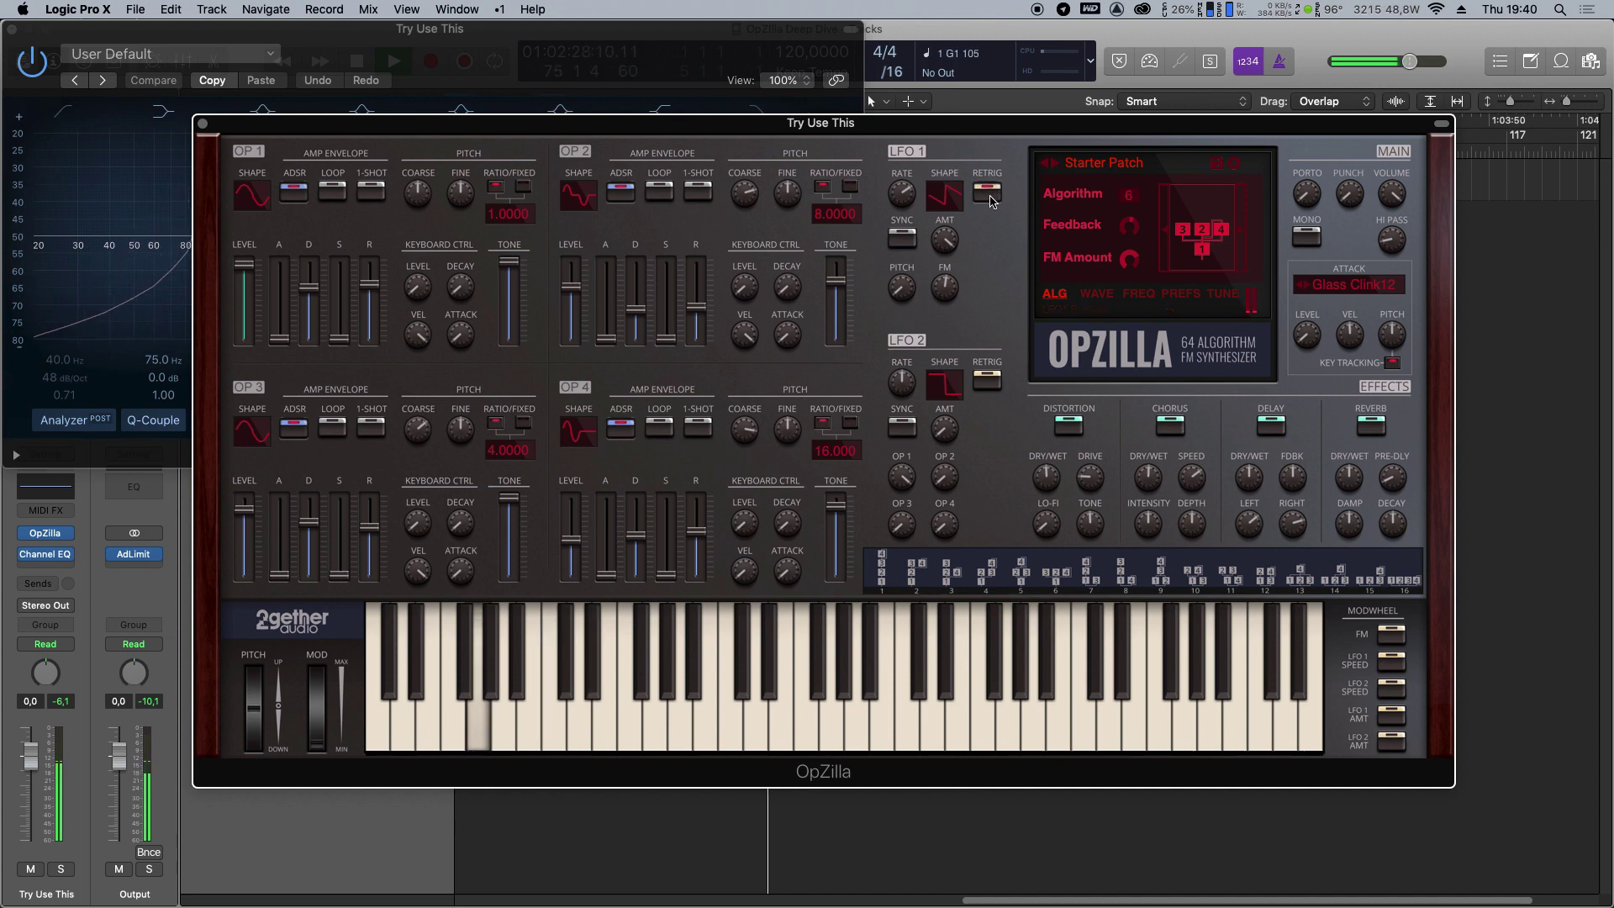
click(991, 195)
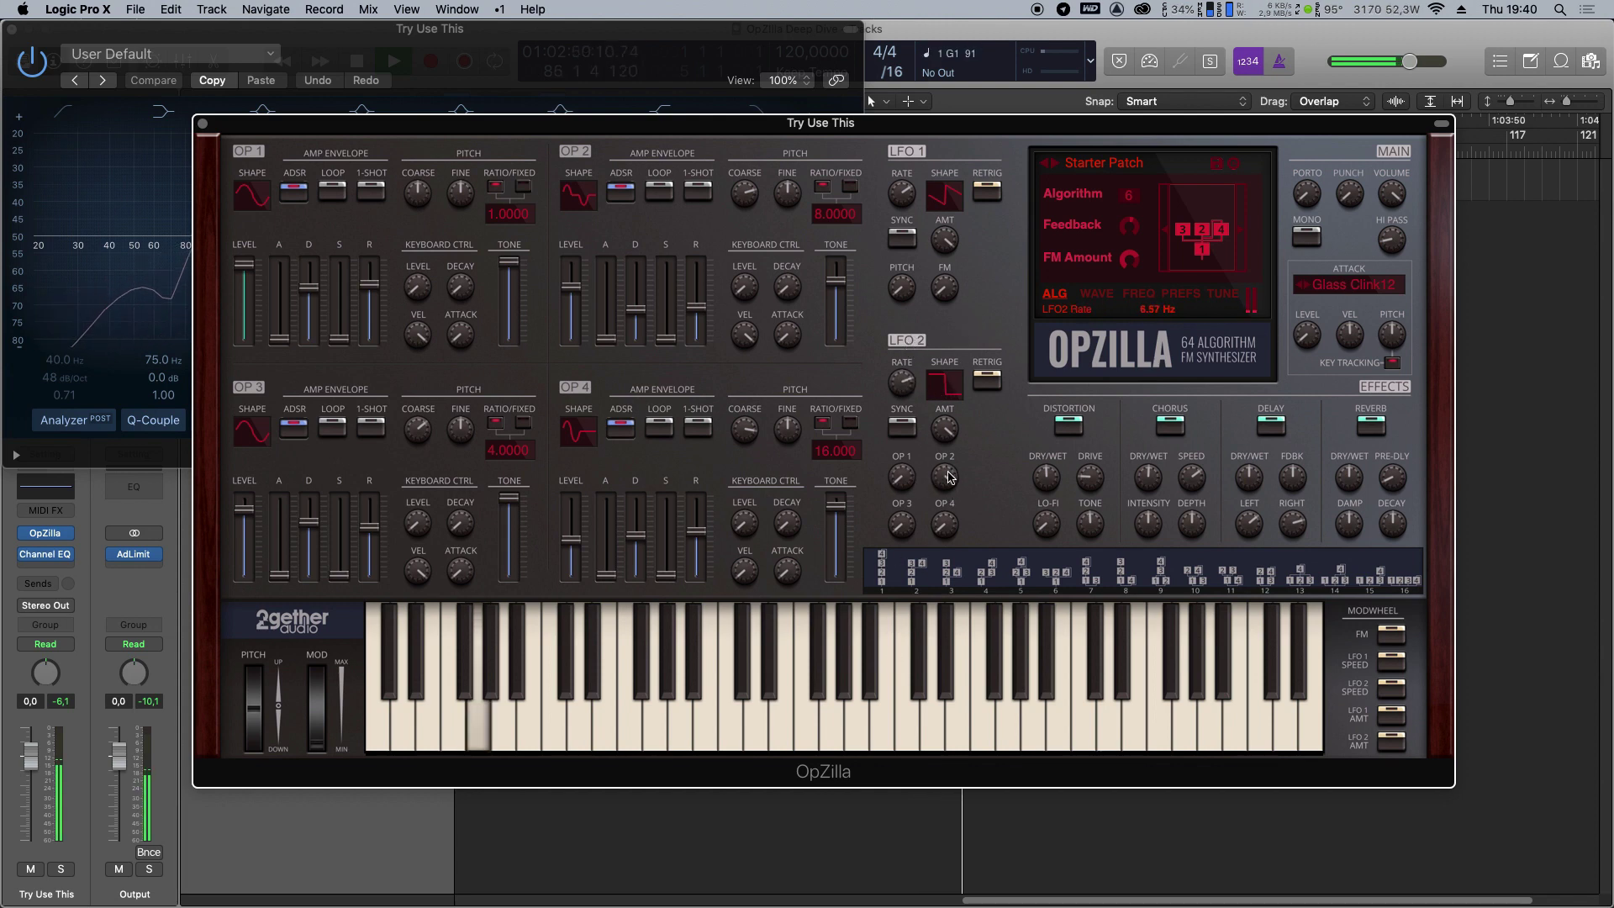
Enable retrigger on LFO 2 and change LFO 1's shape to Triangle.
click(988, 381)
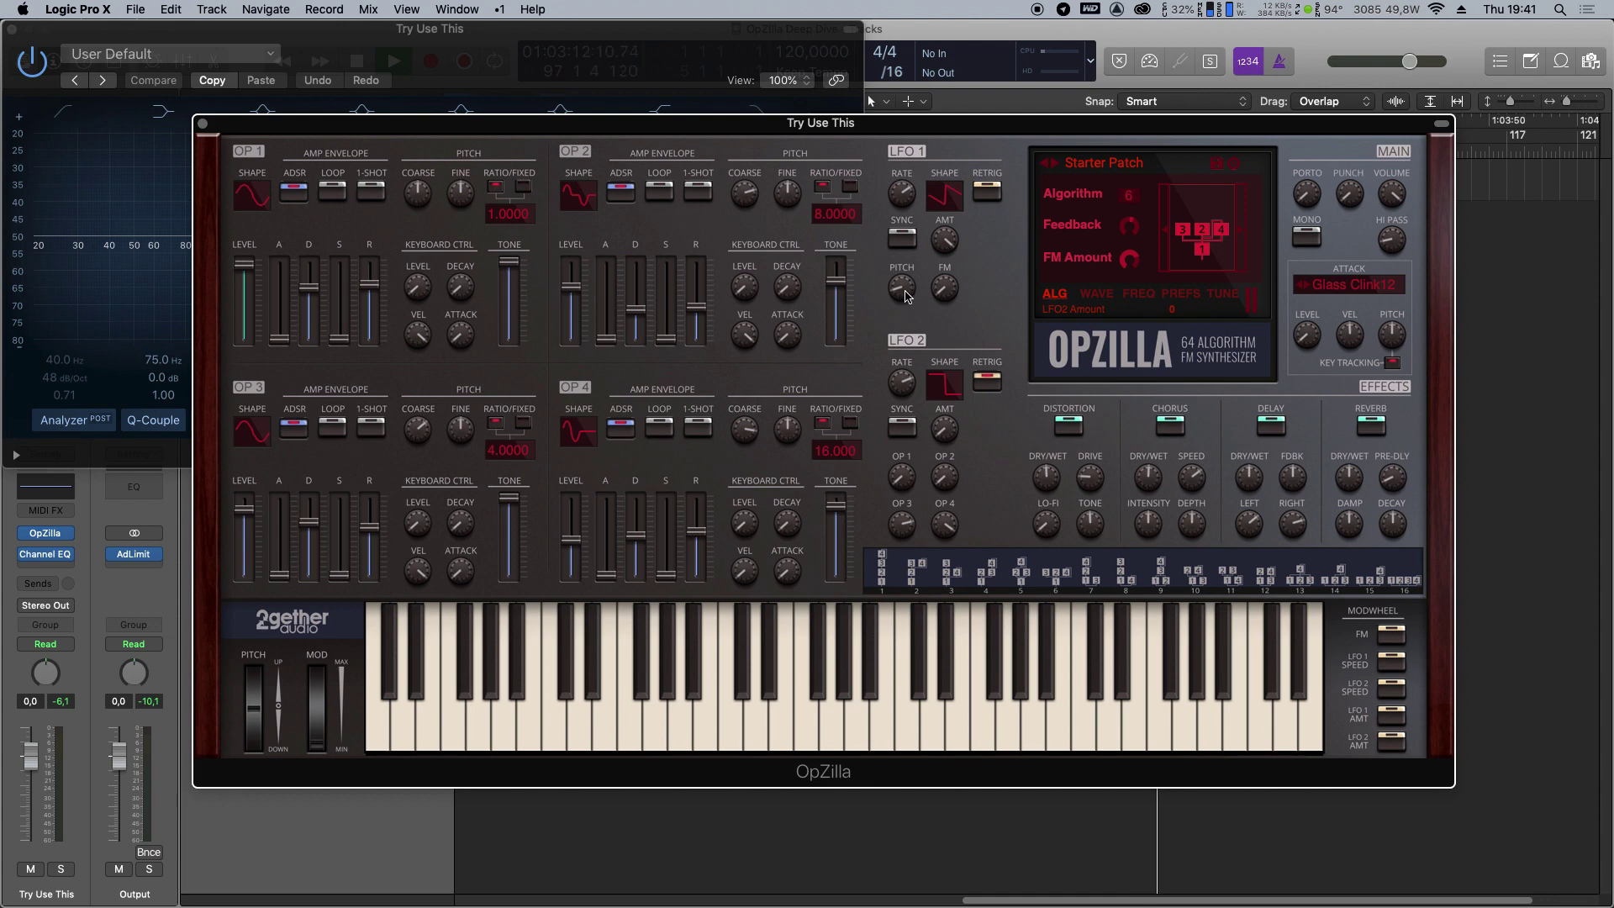
click(913, 190)
click(944, 195)
click(979, 215)
Lower LFO 1's pitch modulation depth and assign the mod wheel to LFO 1's amount.
drag(902, 290, 907, 296)
click(1394, 715)
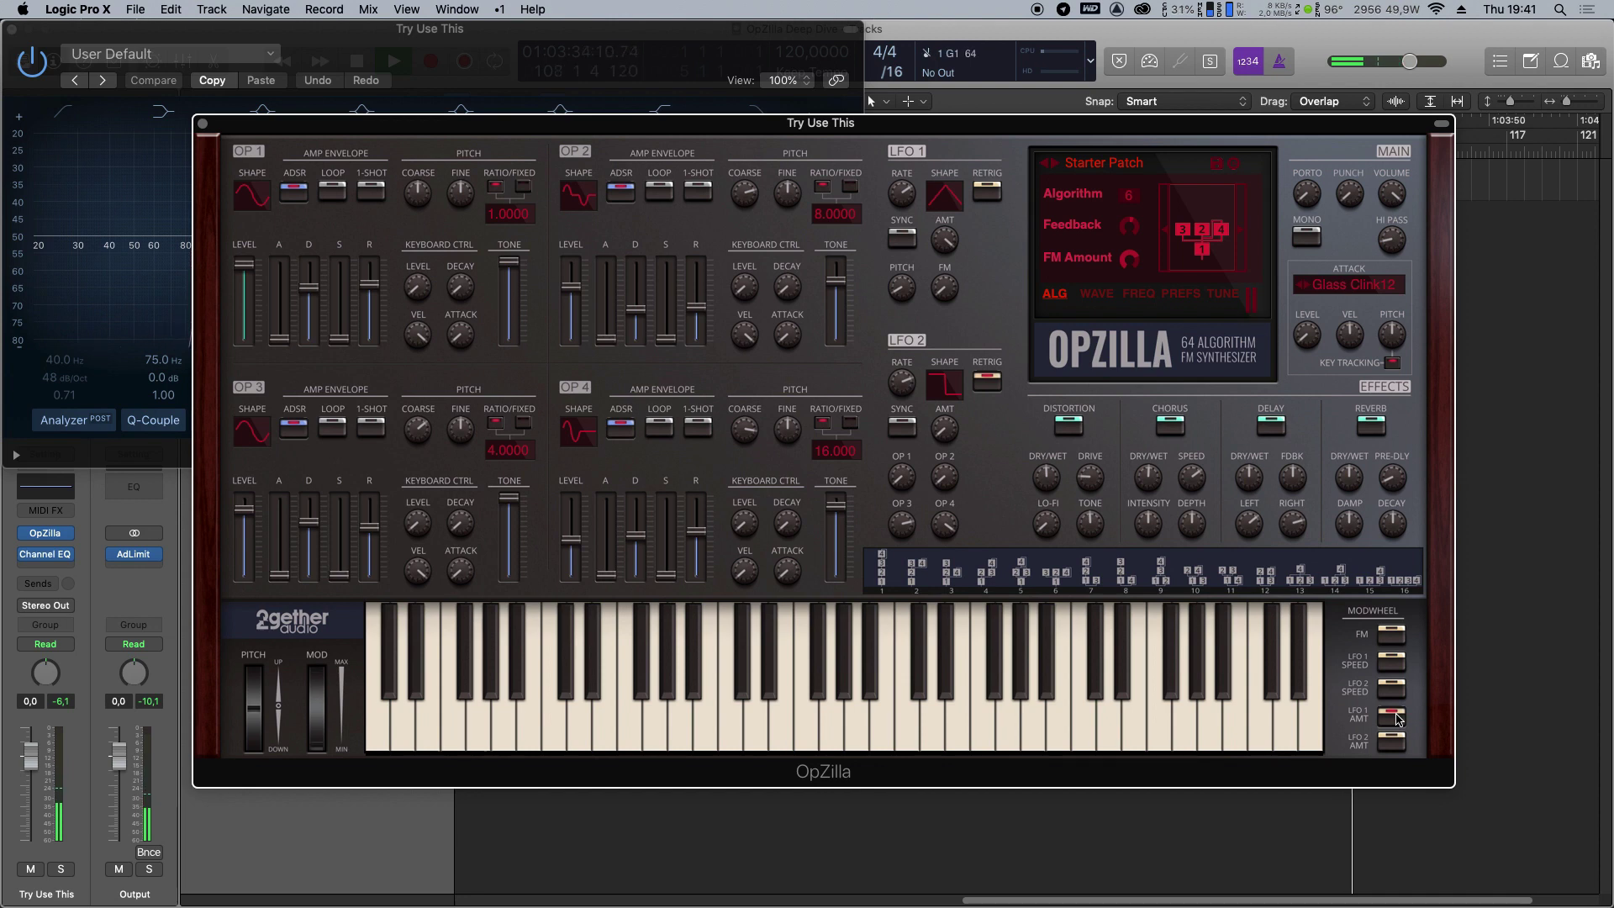
Switch the mod wheel from LFO 1 amount to LFO 2 amount, clear it, and try the LFO 2 speed assignment briefly.
click(1392, 716)
click(1392, 742)
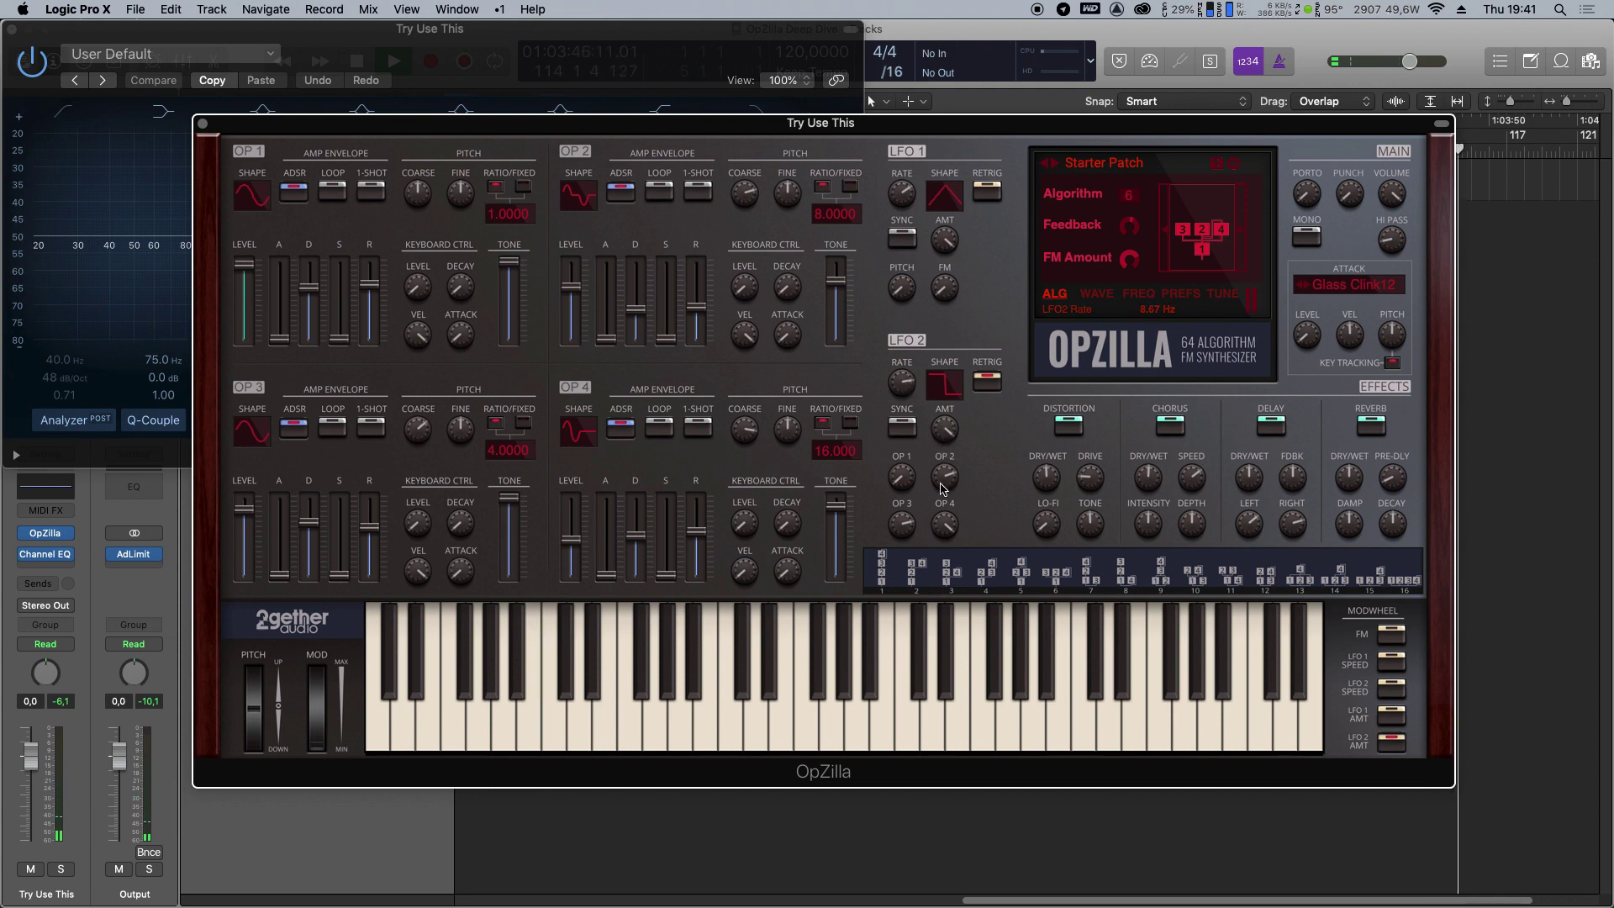
click(1392, 740)
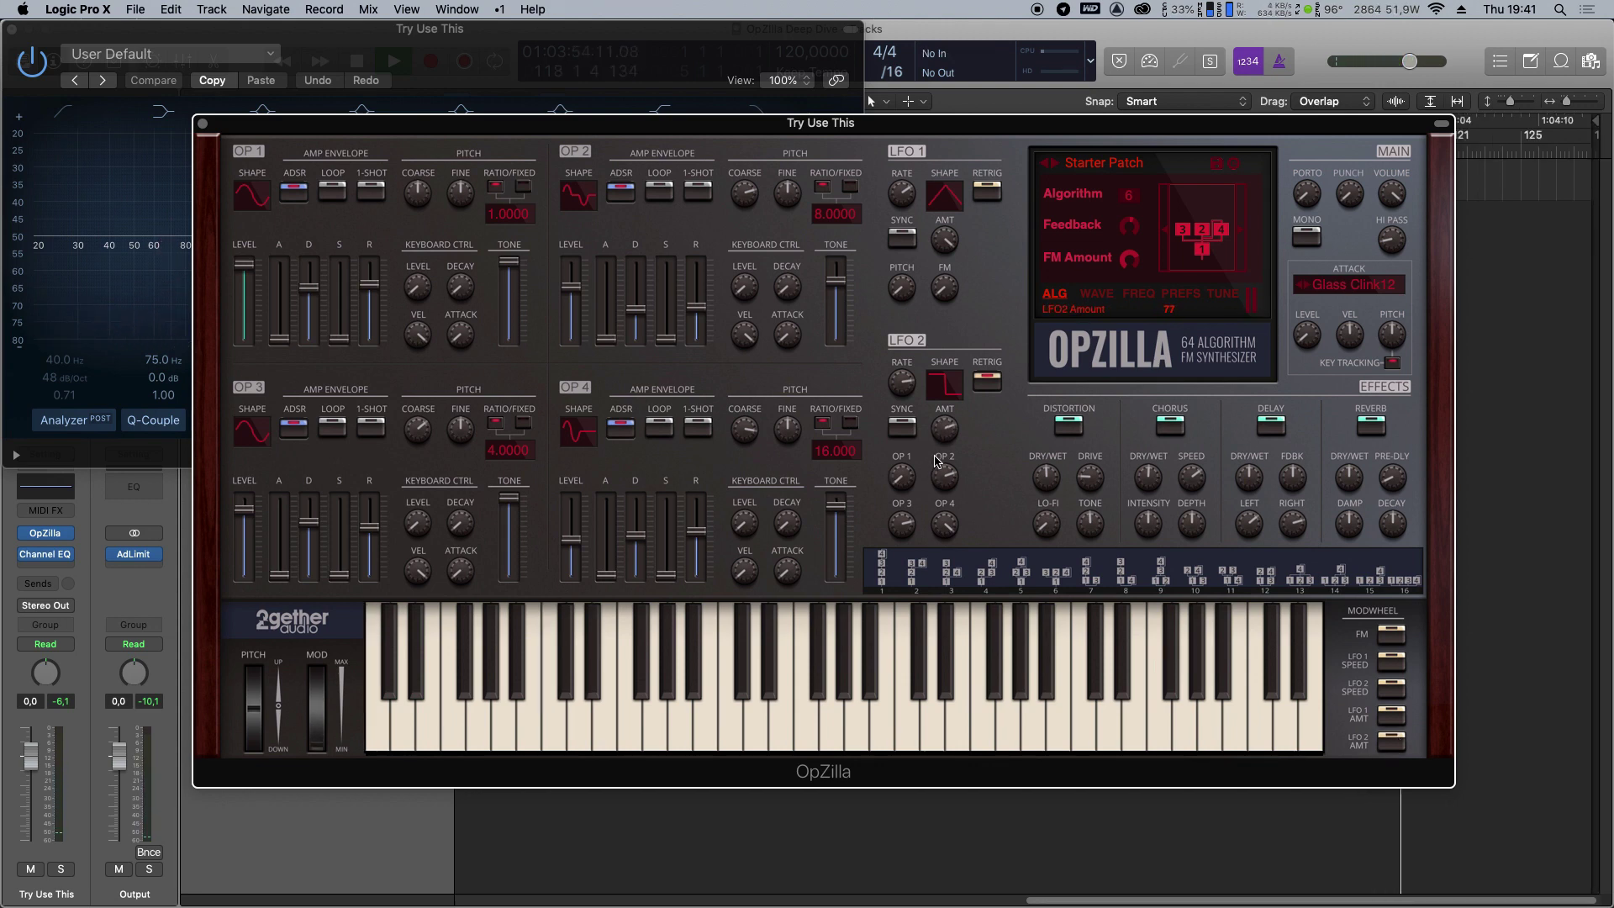
click(1392, 689)
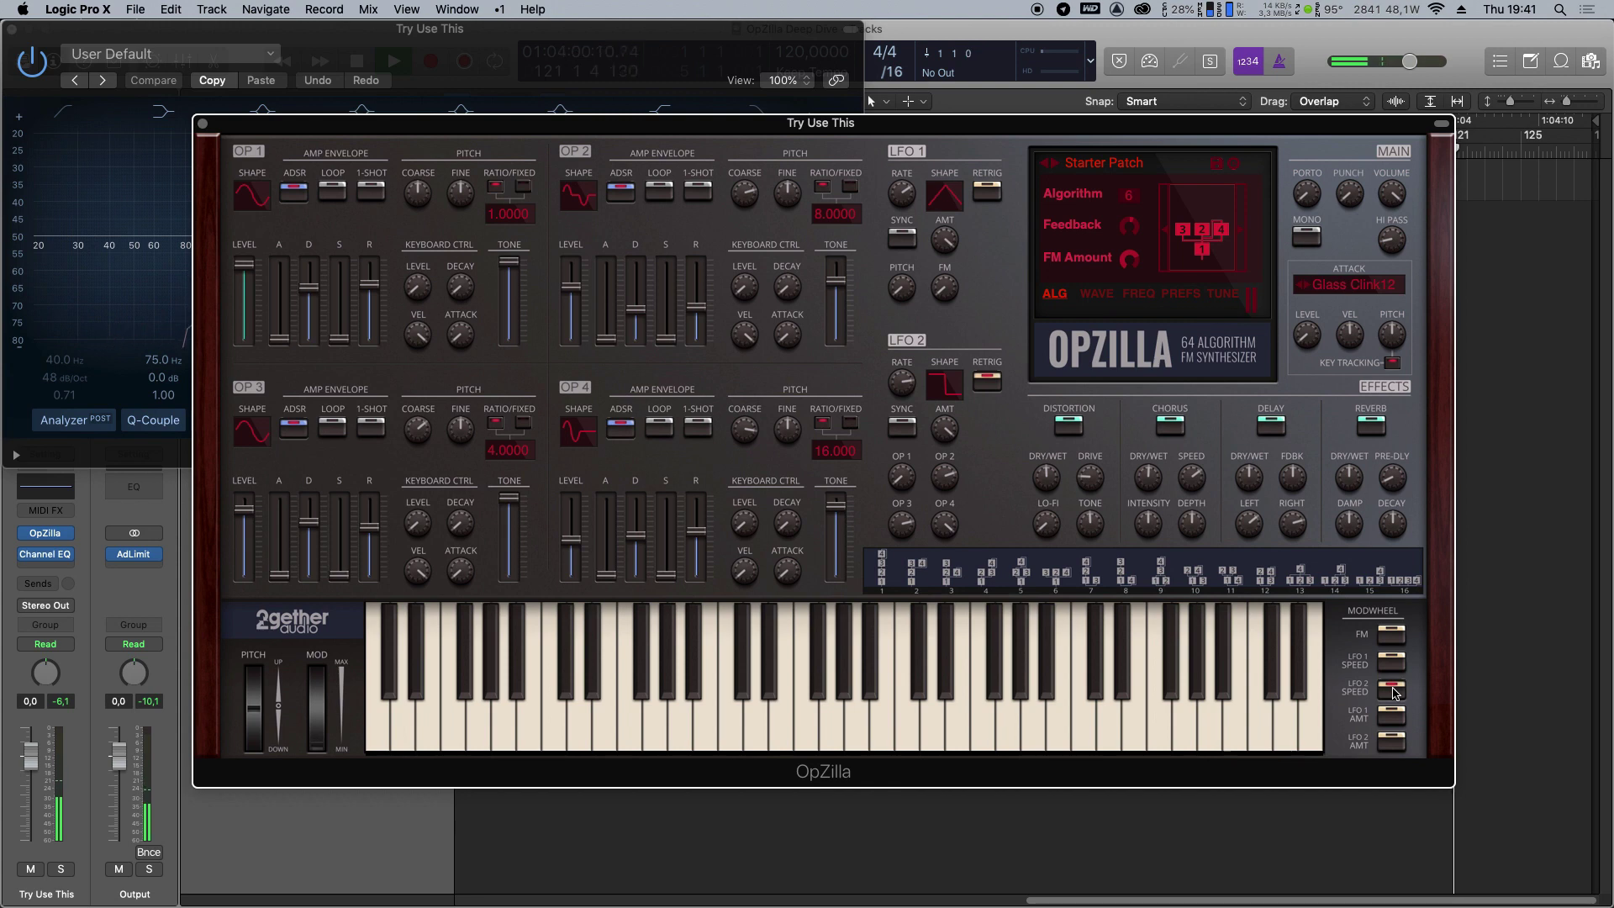
click(1392, 690)
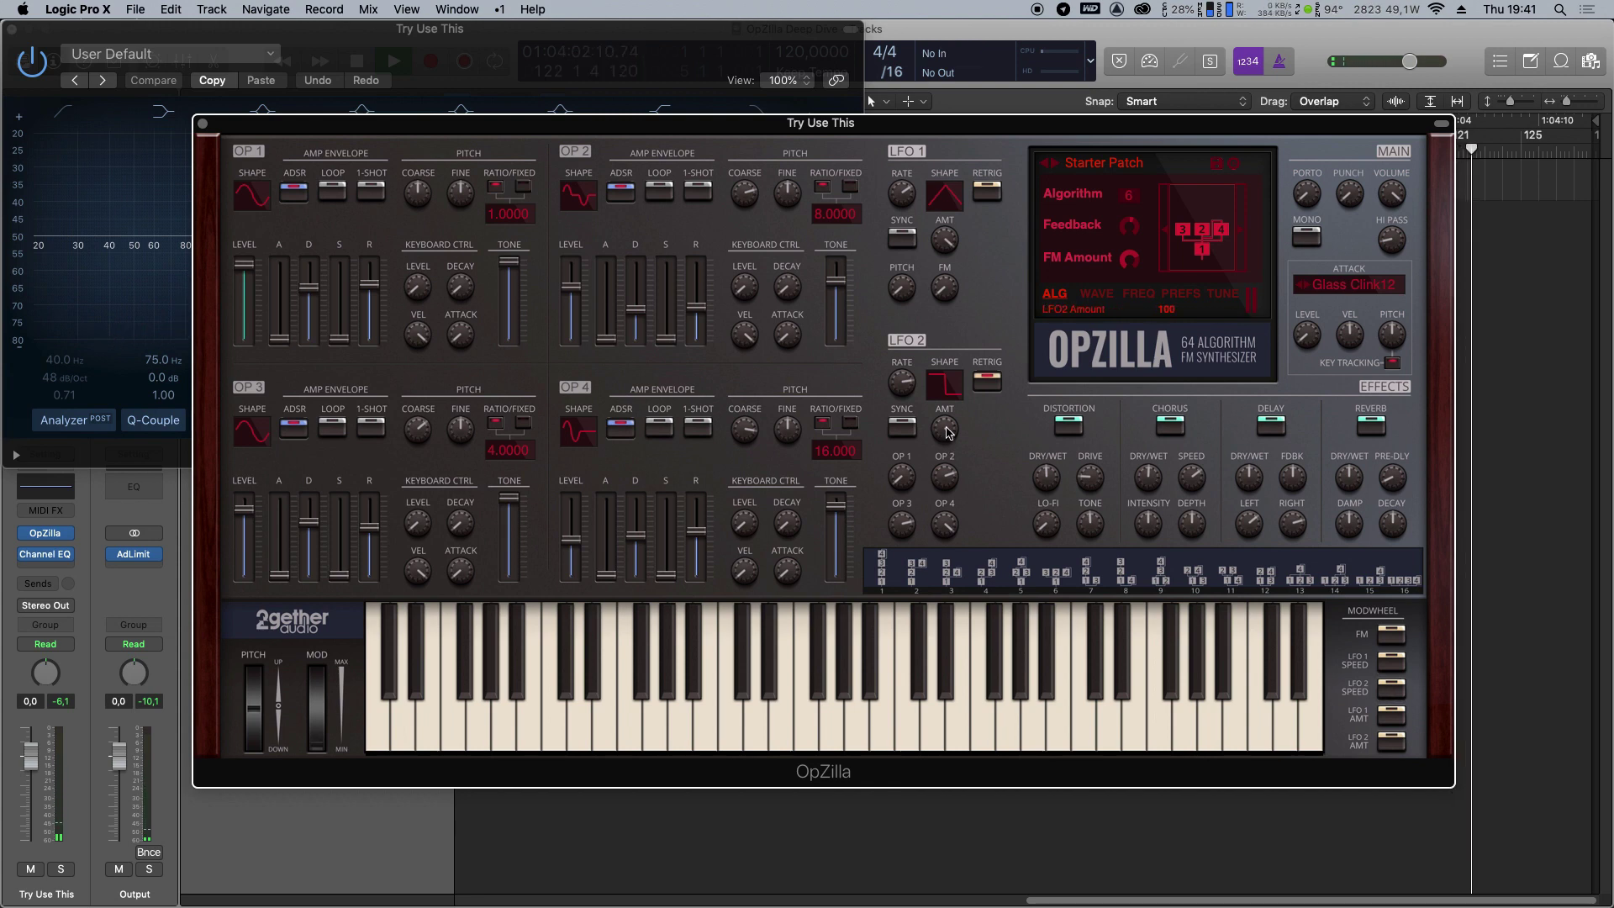
Turn LFO 1's amount down to 0 and try the mod wheel's FM assignment.
click(945, 242)
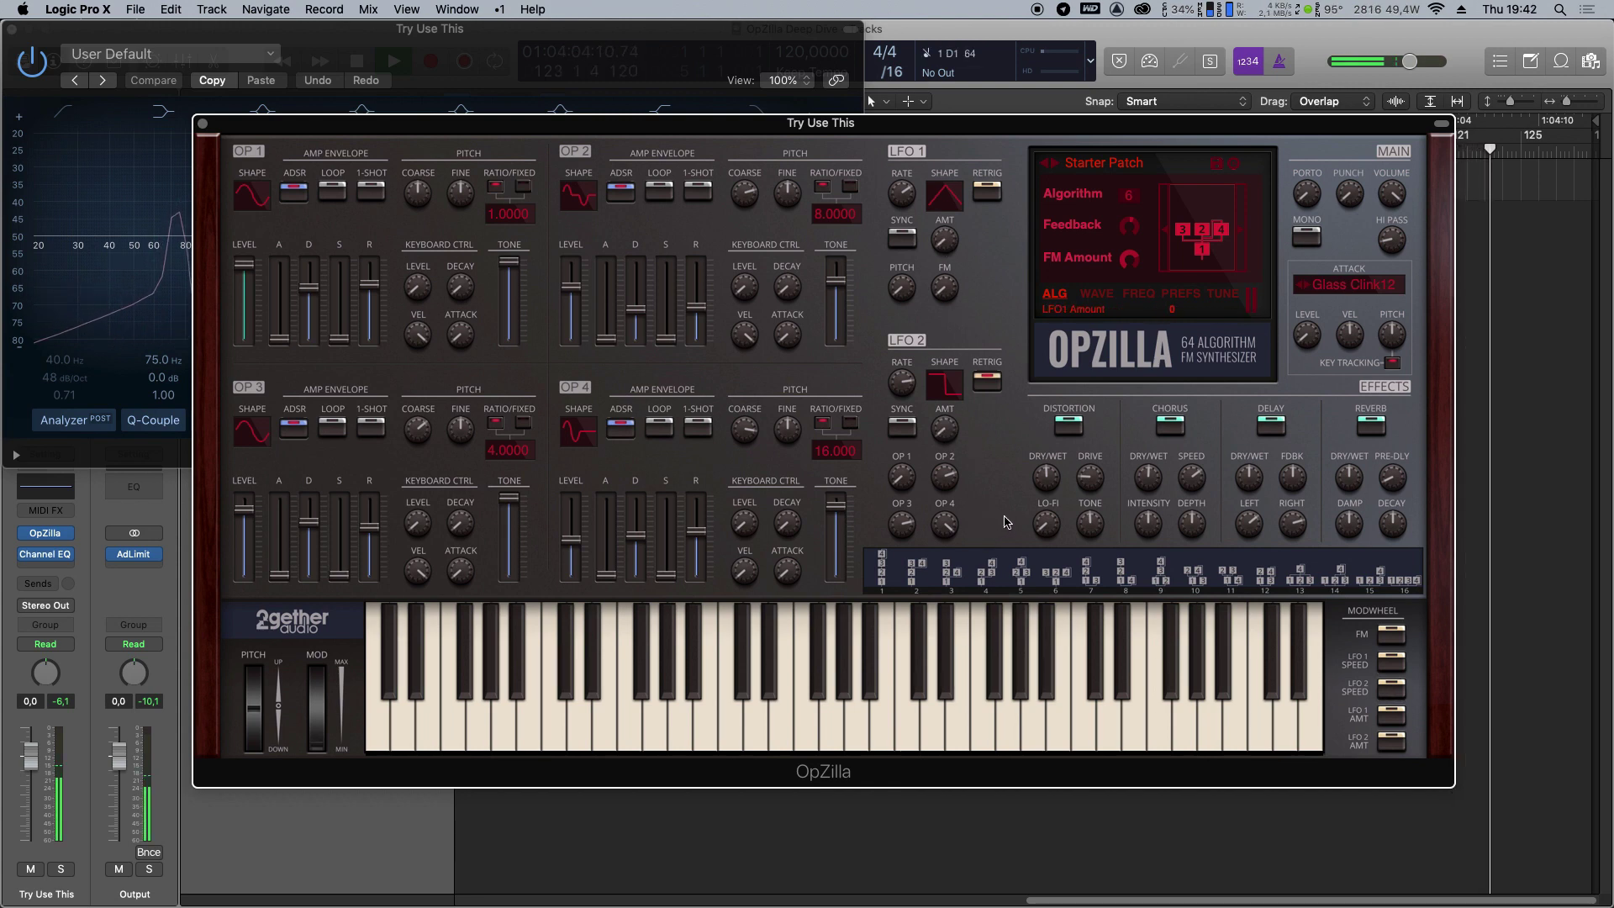
click(1396, 636)
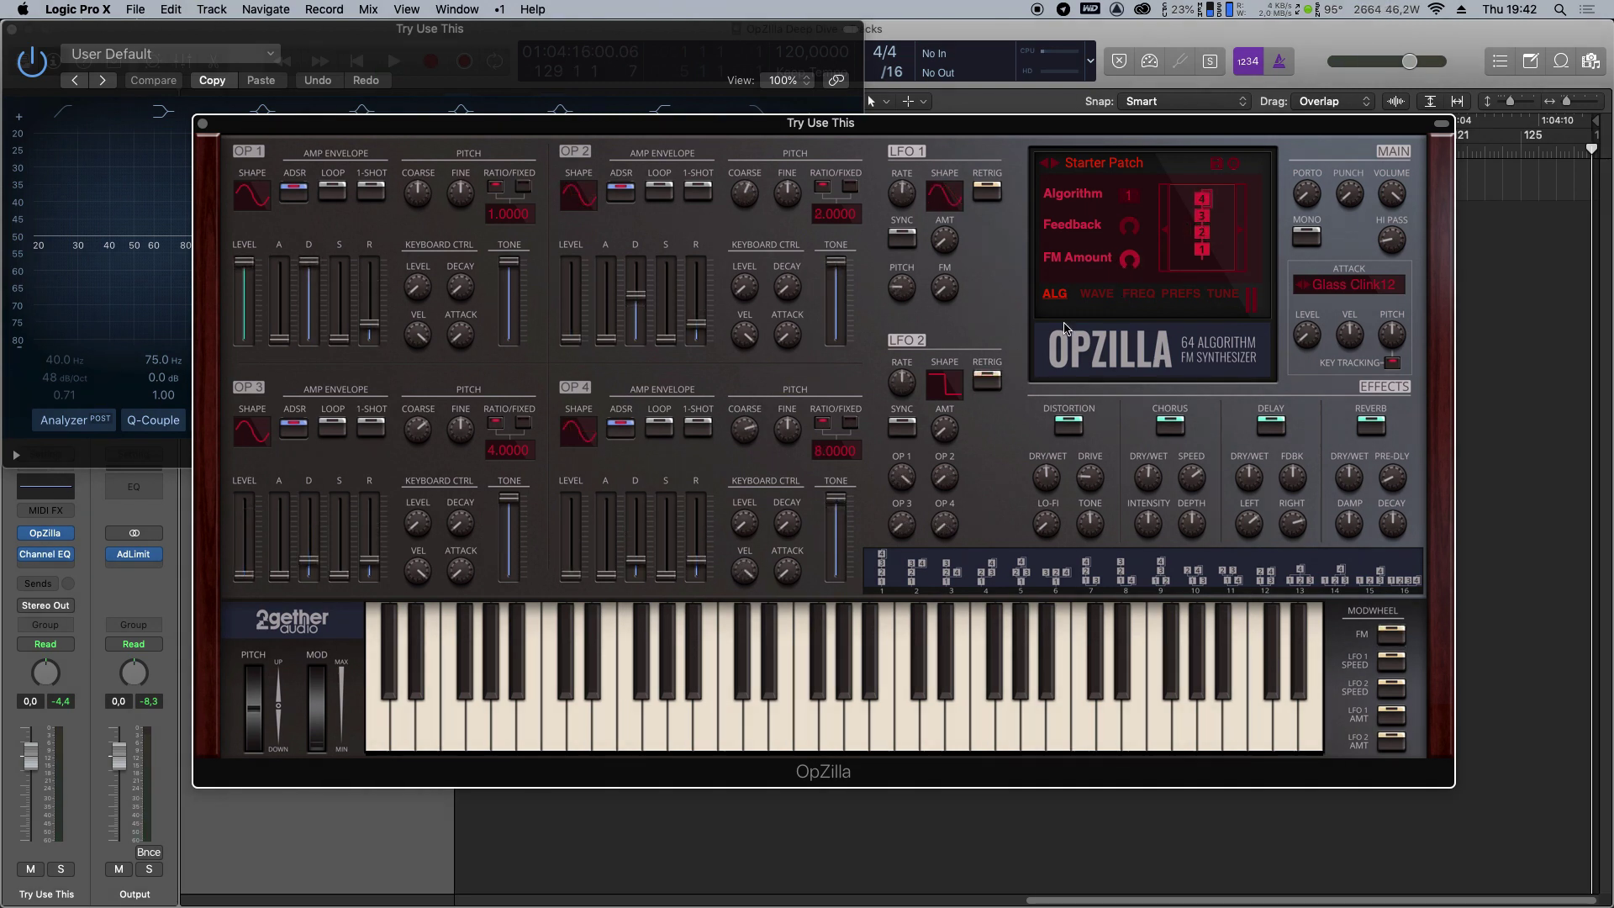
Select algorithm 10 on the fresh Starter Patch and raise OP 3's level to 100.
click(1128, 196)
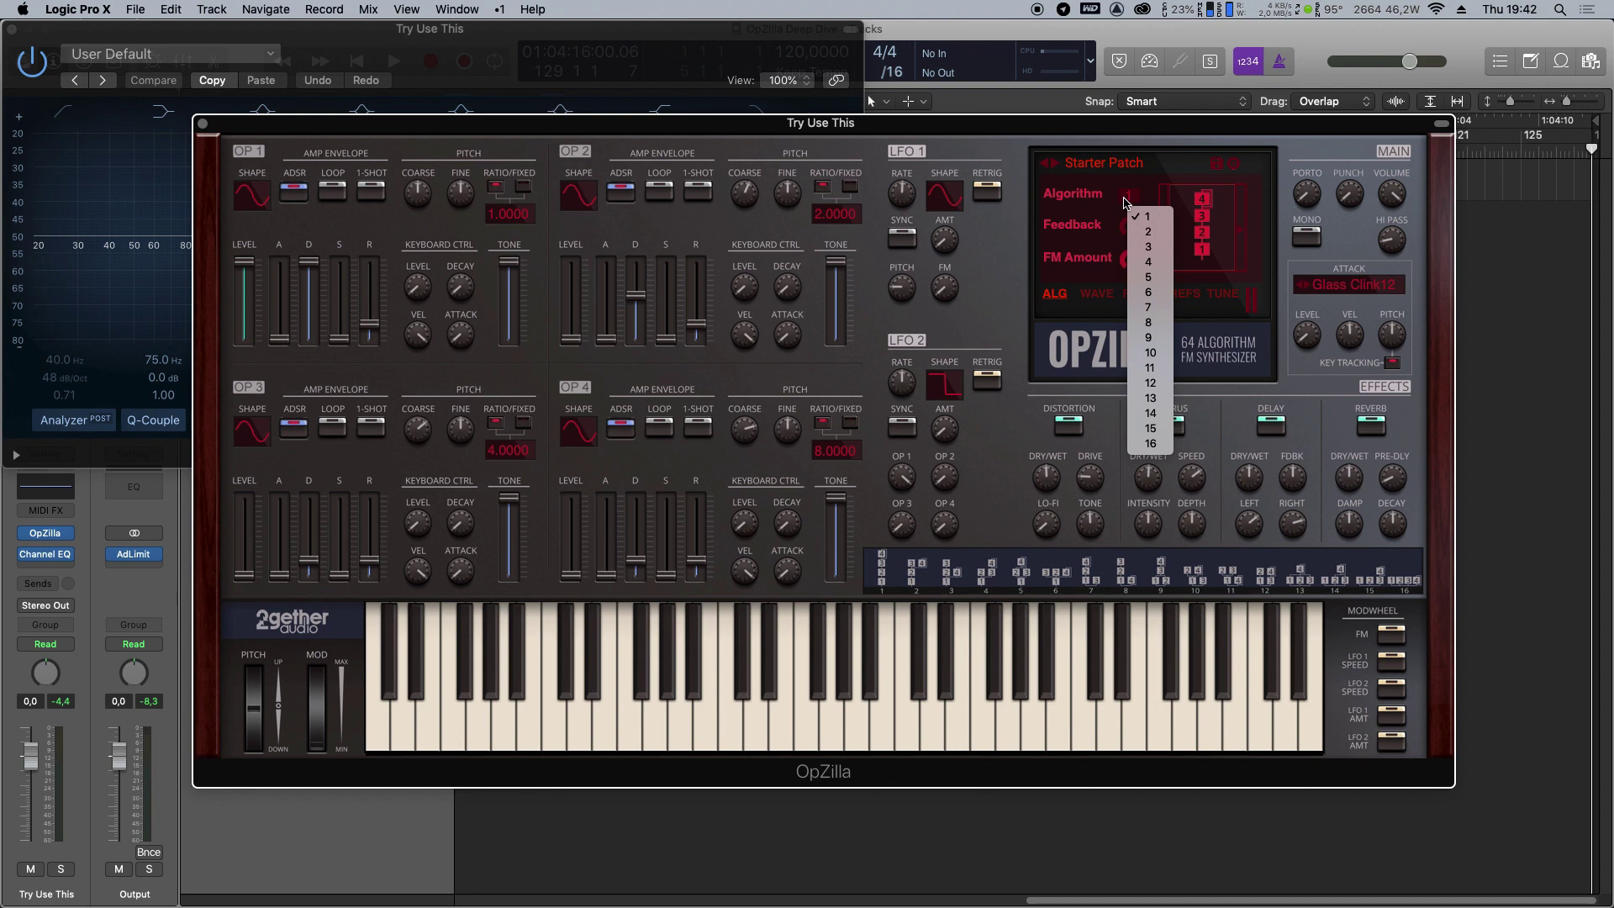
click(1147, 360)
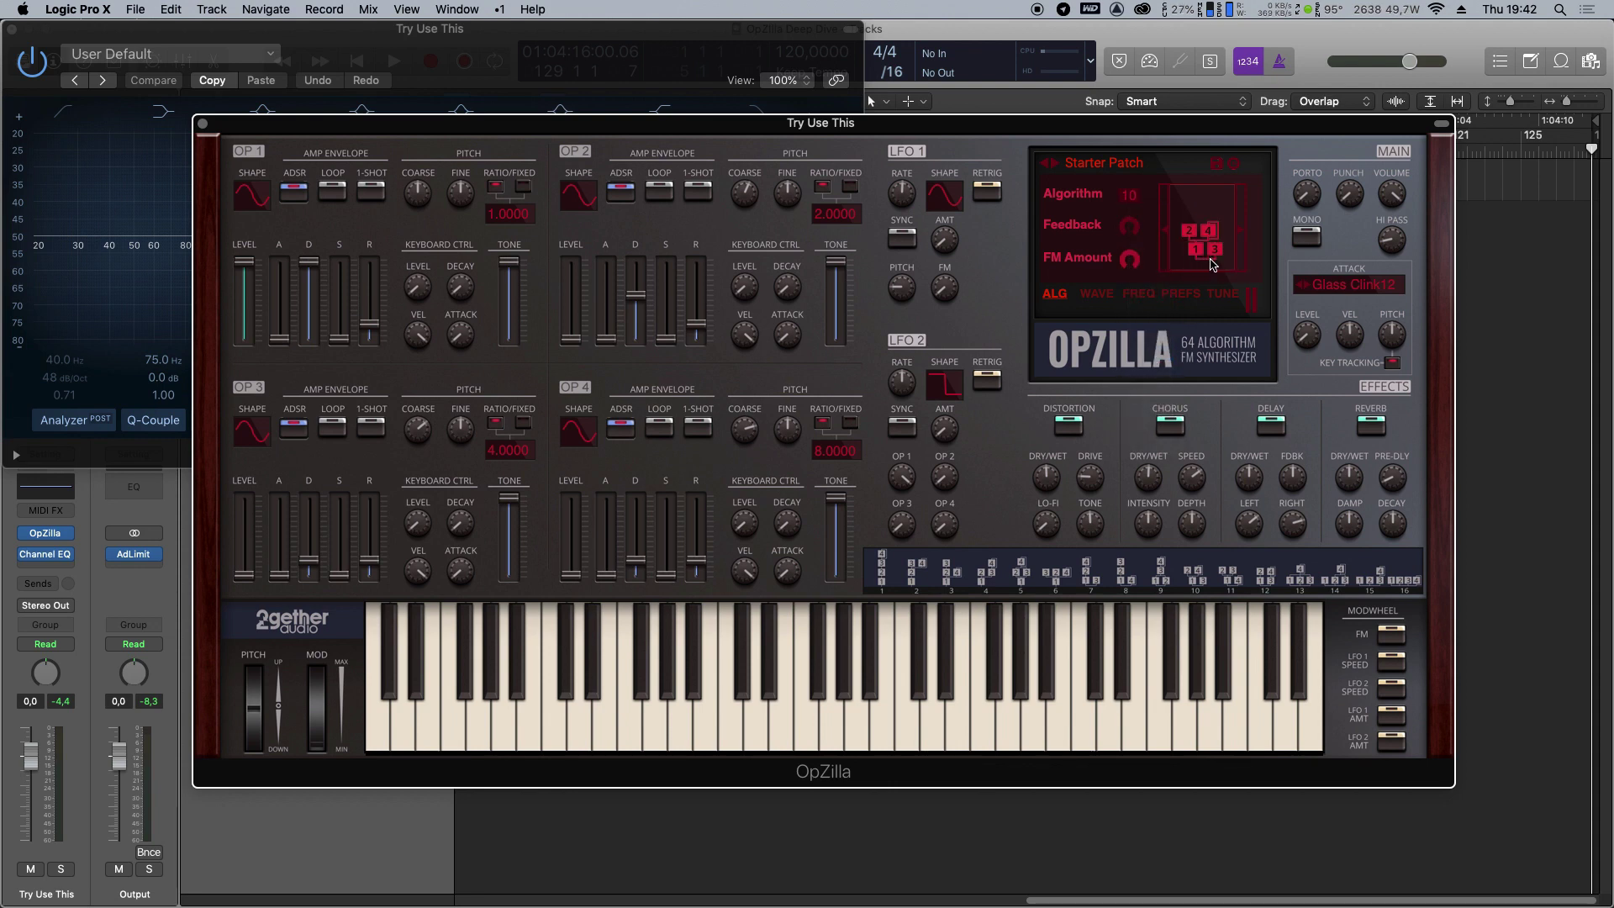
drag(243, 576, 244, 498)
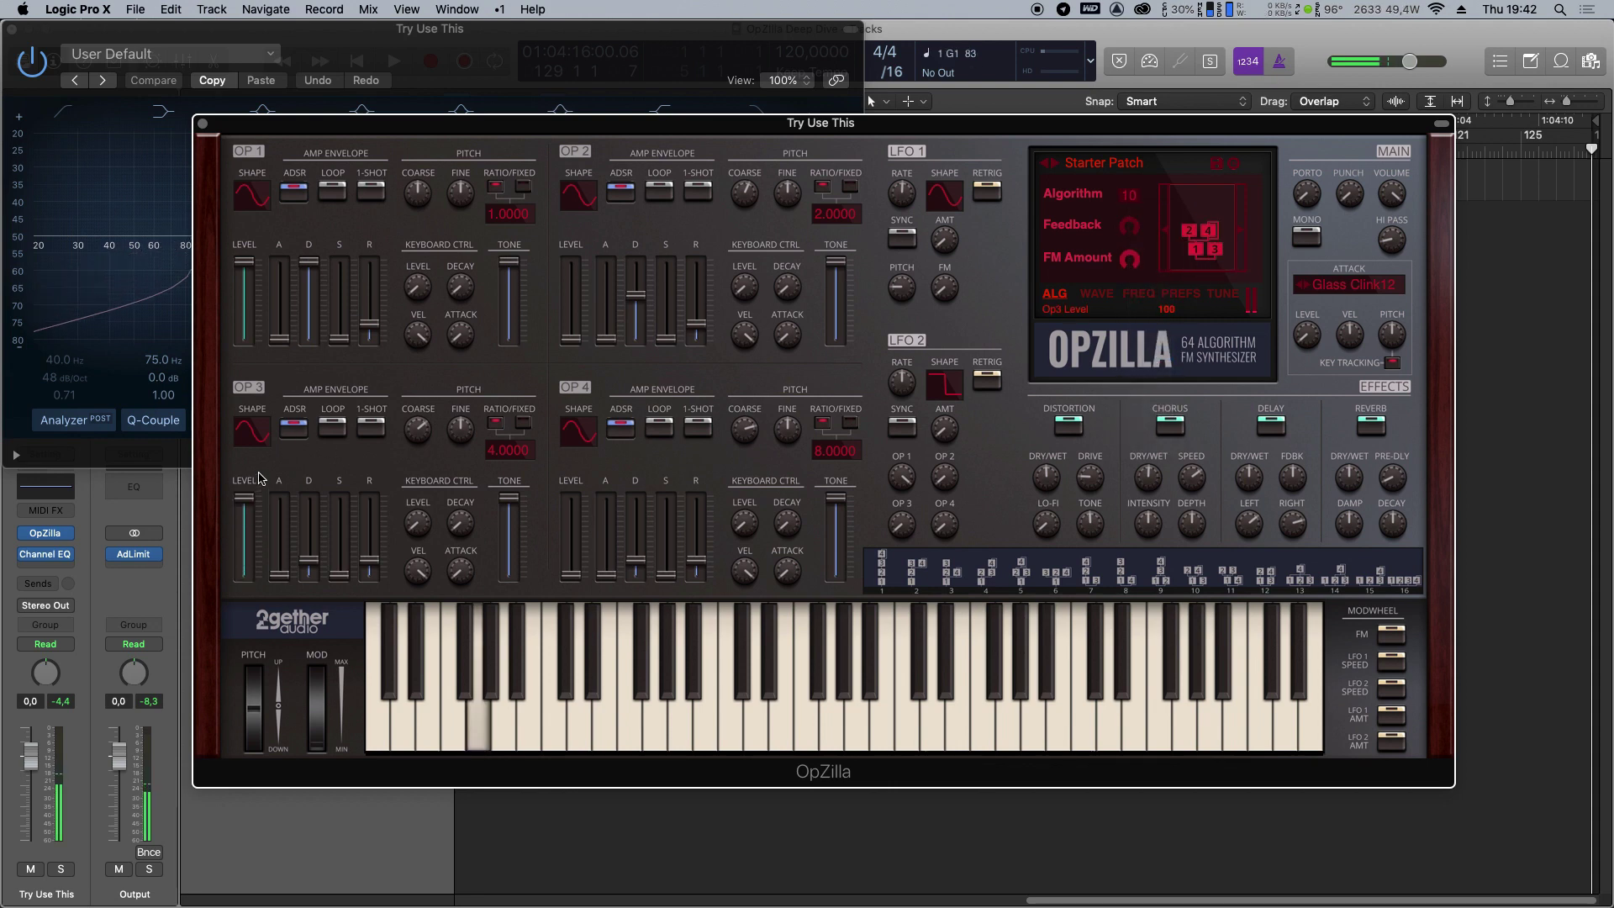
Set OP 3's pitch ratio to 1.5 and raise its sustain to maximum.
double_click(499, 452)
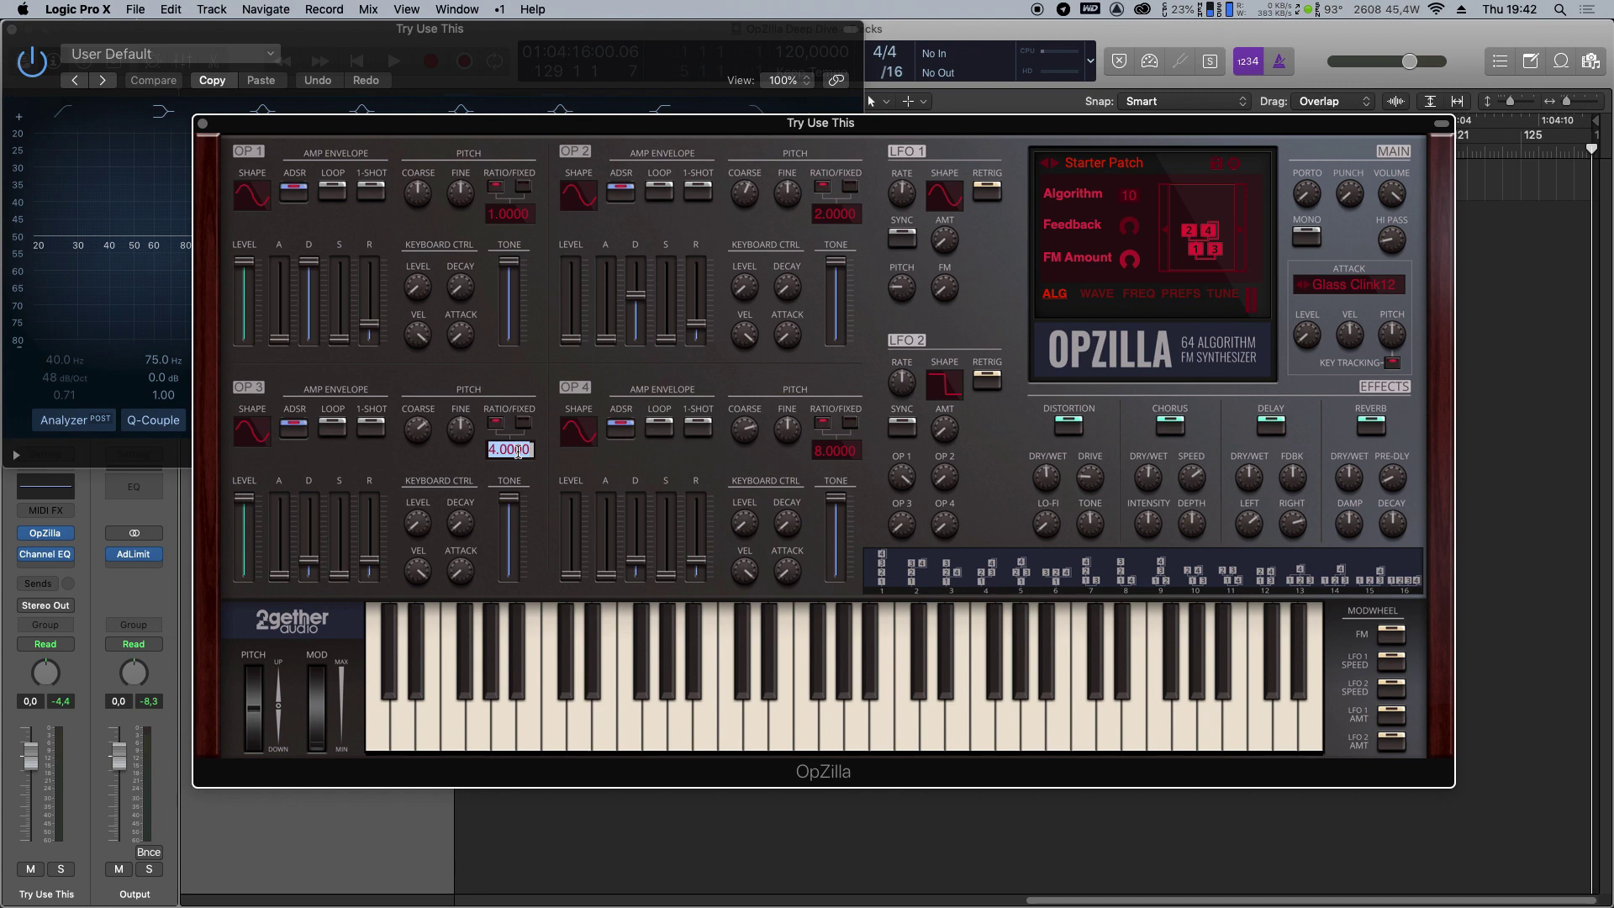
key(Return)
drag(343, 582, 342, 475)
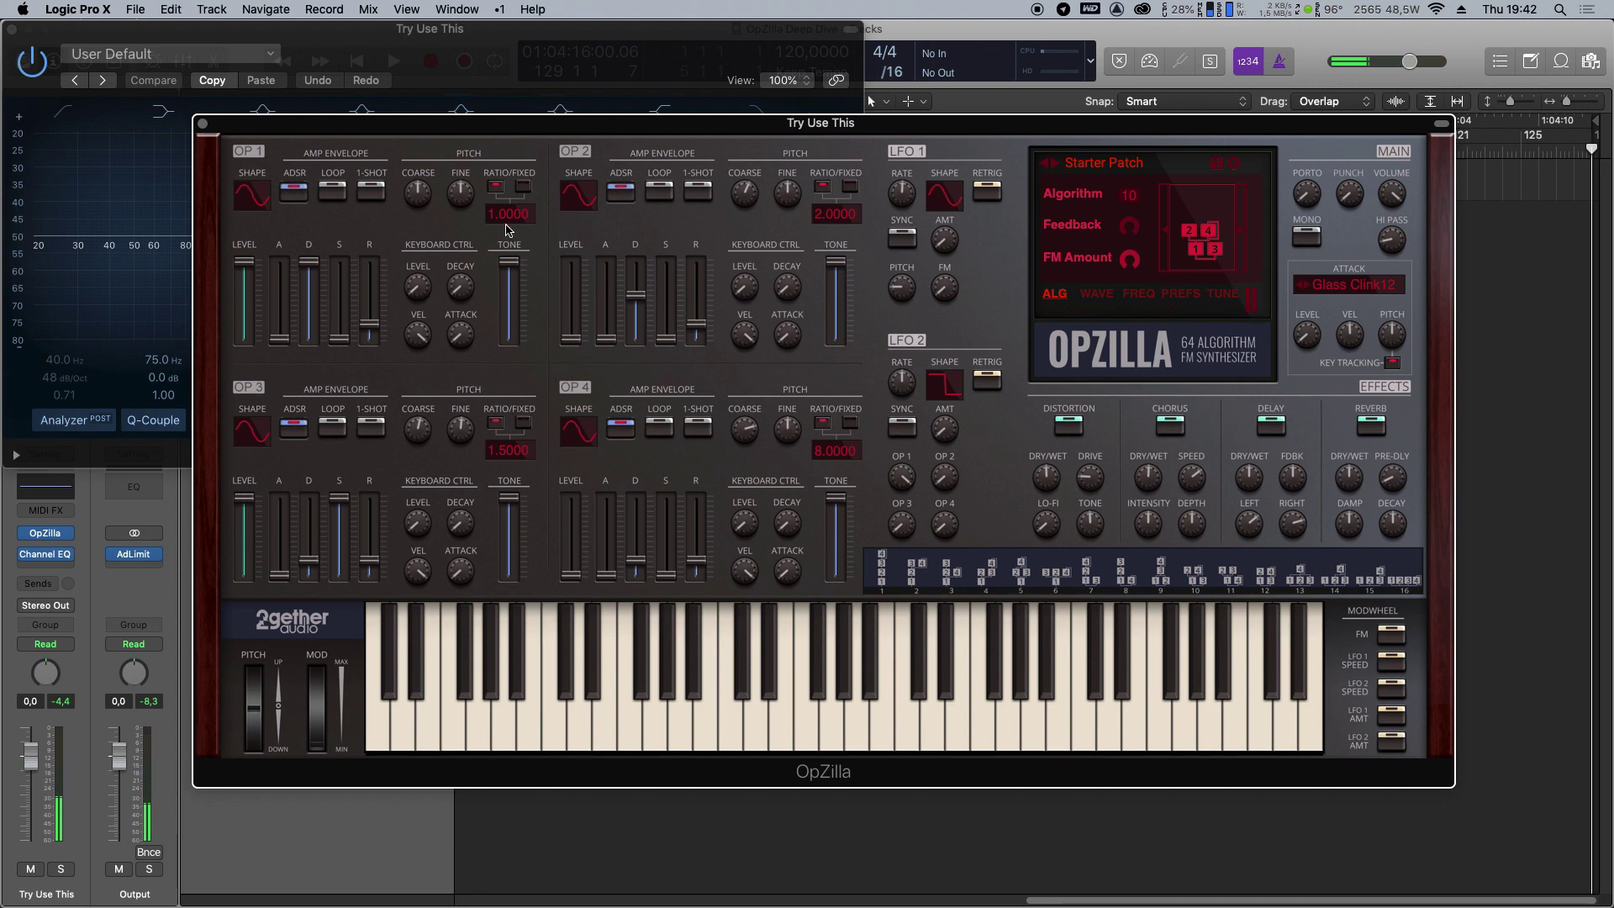
Set OP 2's pitch ratio to 4 and OP 4's pitch ratio to 6.
double_click(826, 215)
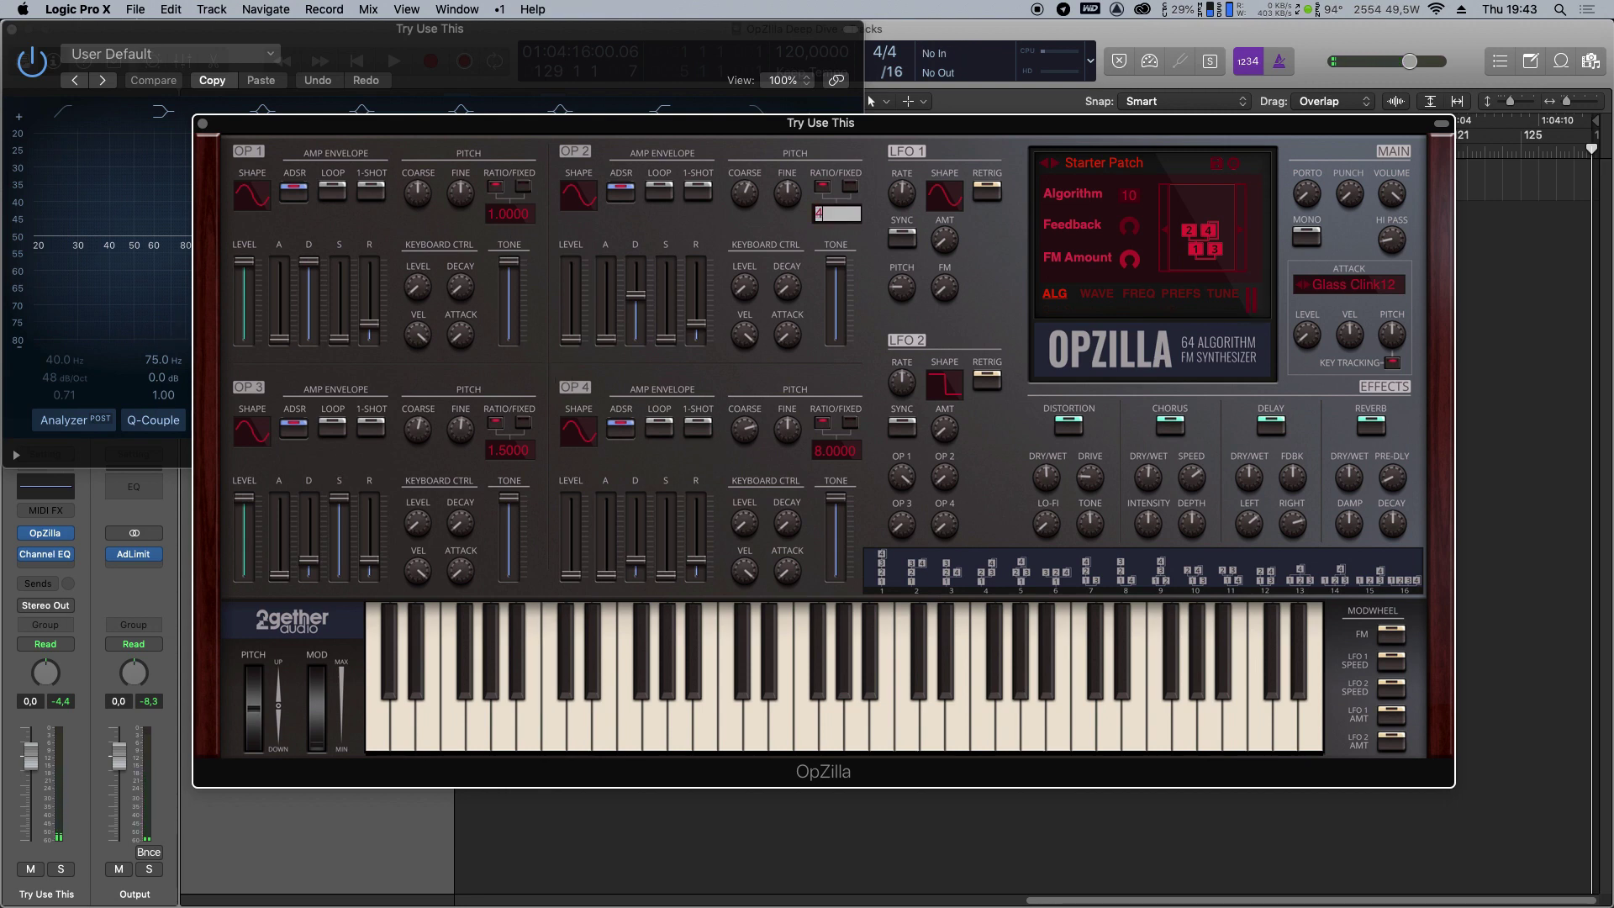
key(Return)
double_click(826, 446)
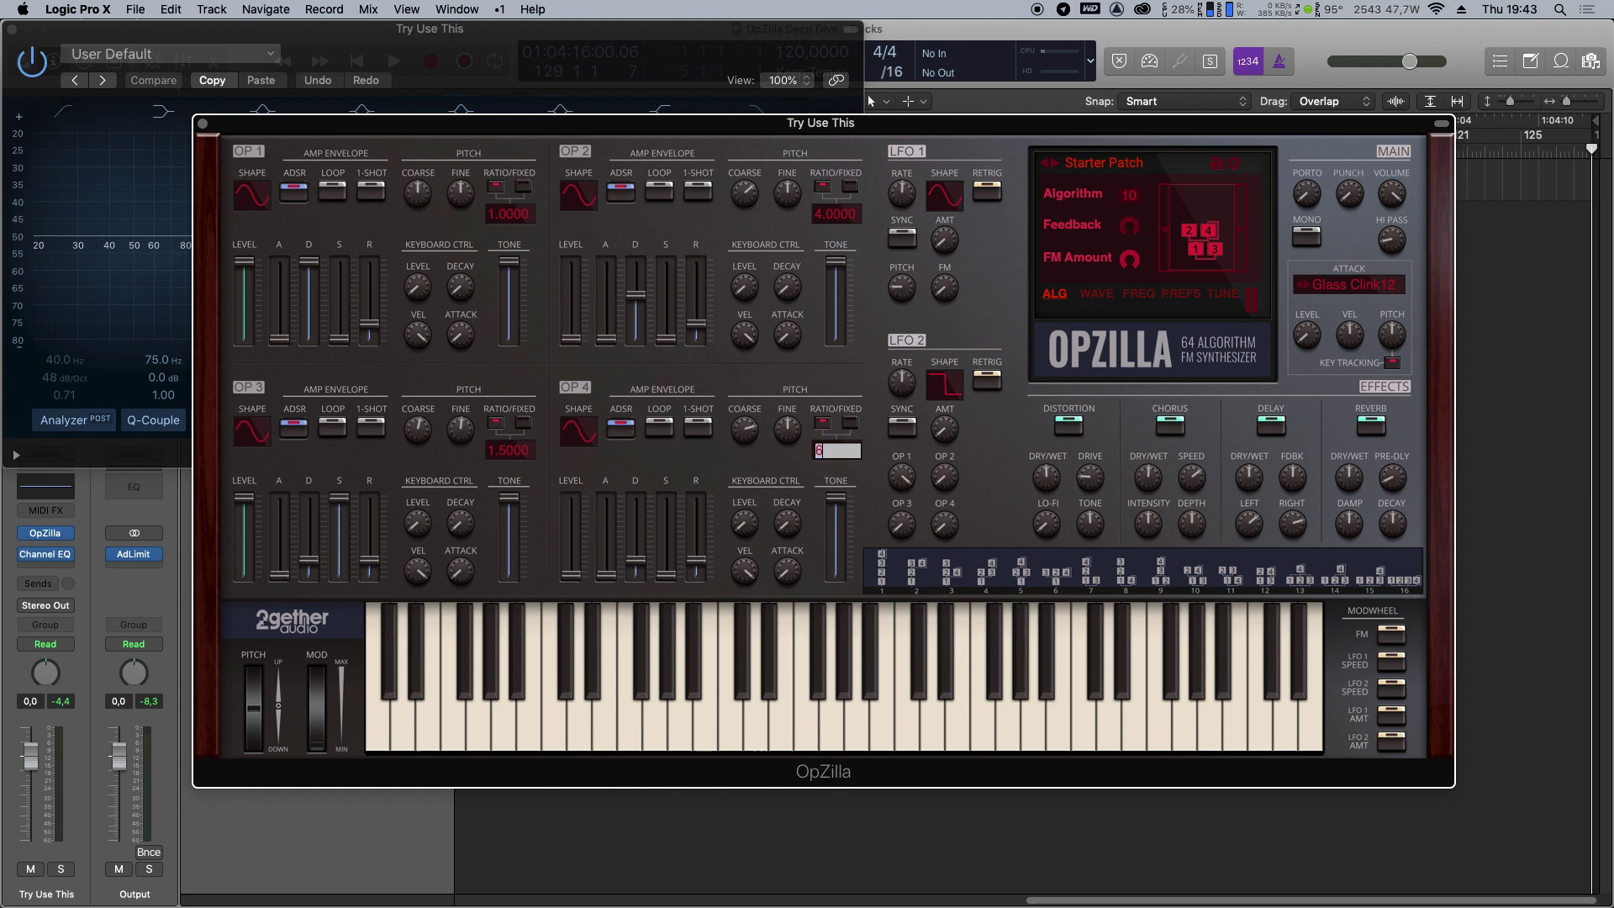
key(Return)
Raise the levels of OP 2 and OP 4 to near maximum and lengthen the attack and release of their amp envelopes.
drag(567, 286, 571, 260)
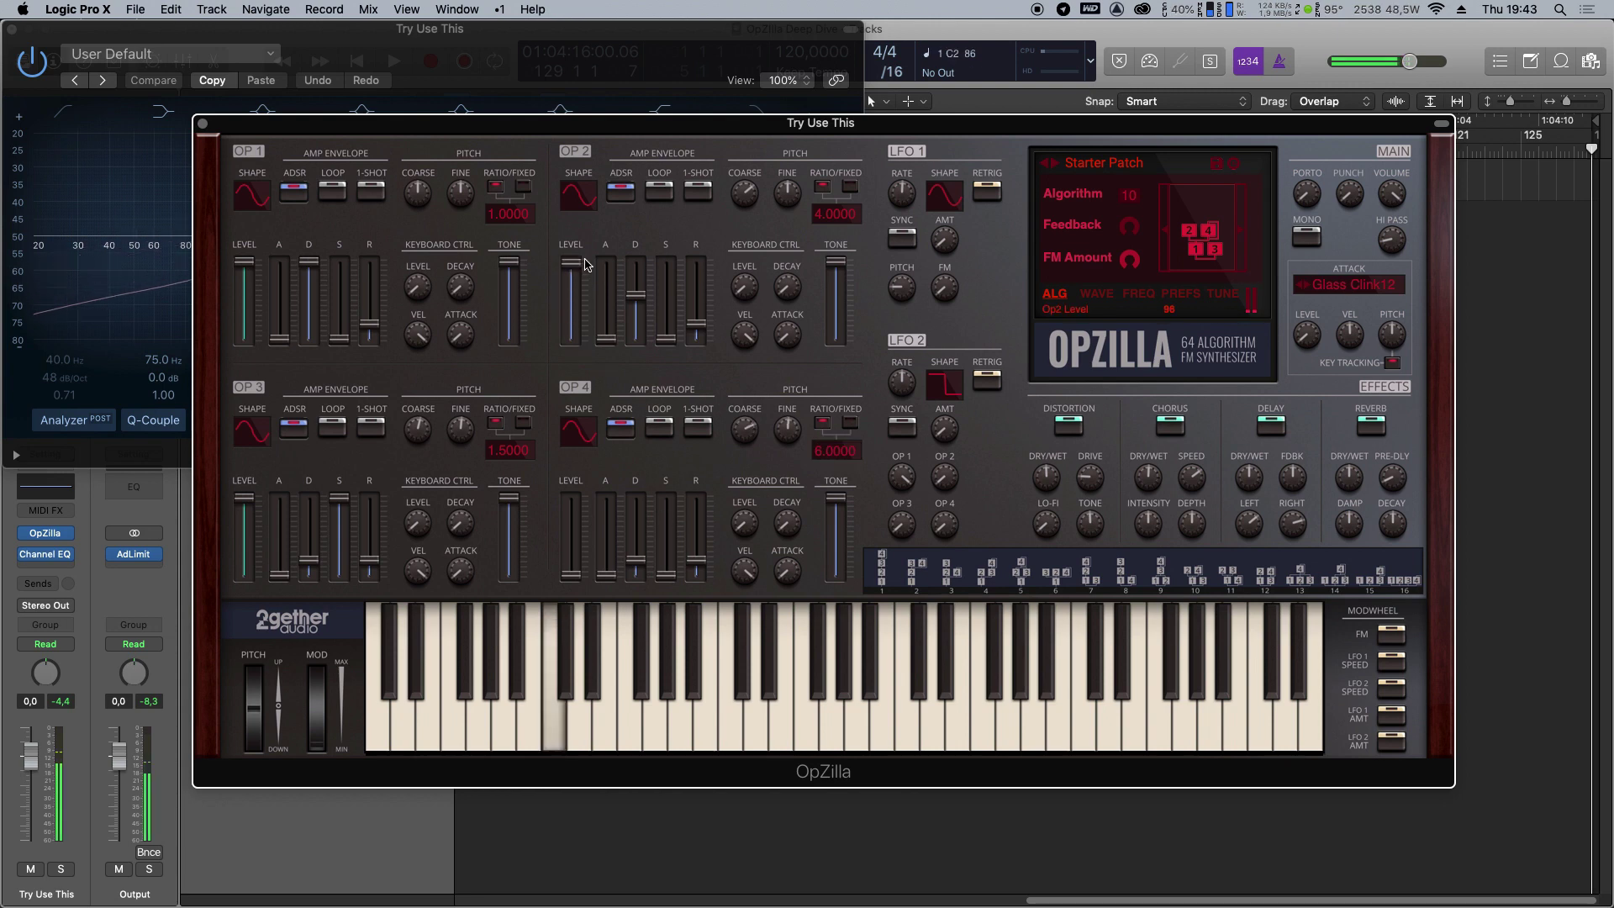
click(582, 493)
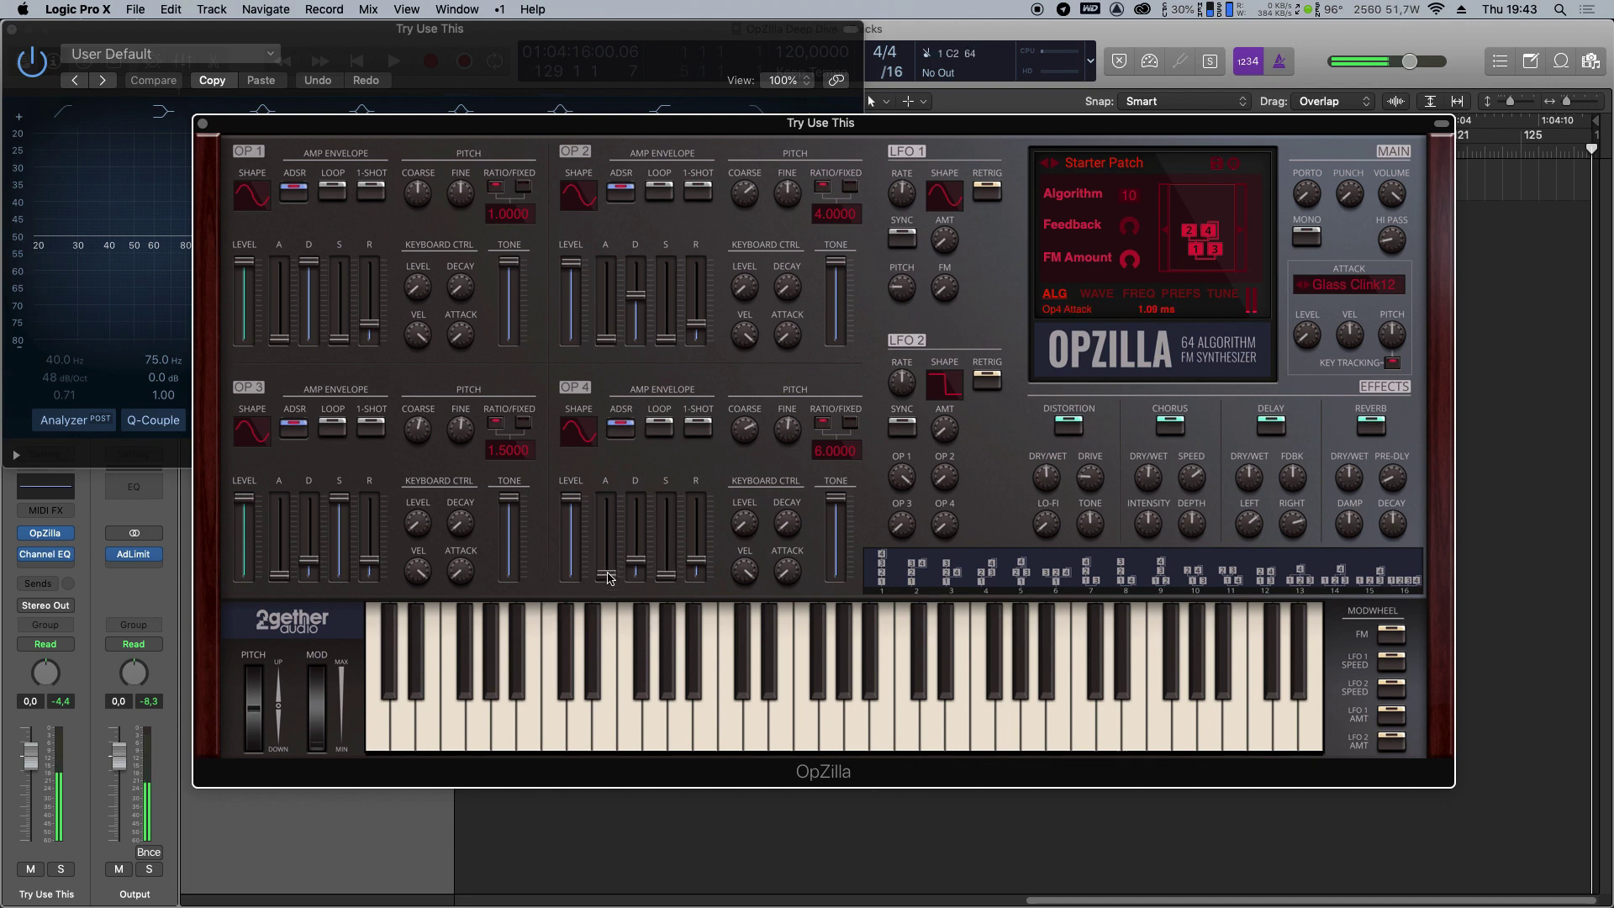
drag(605, 575, 694, 533)
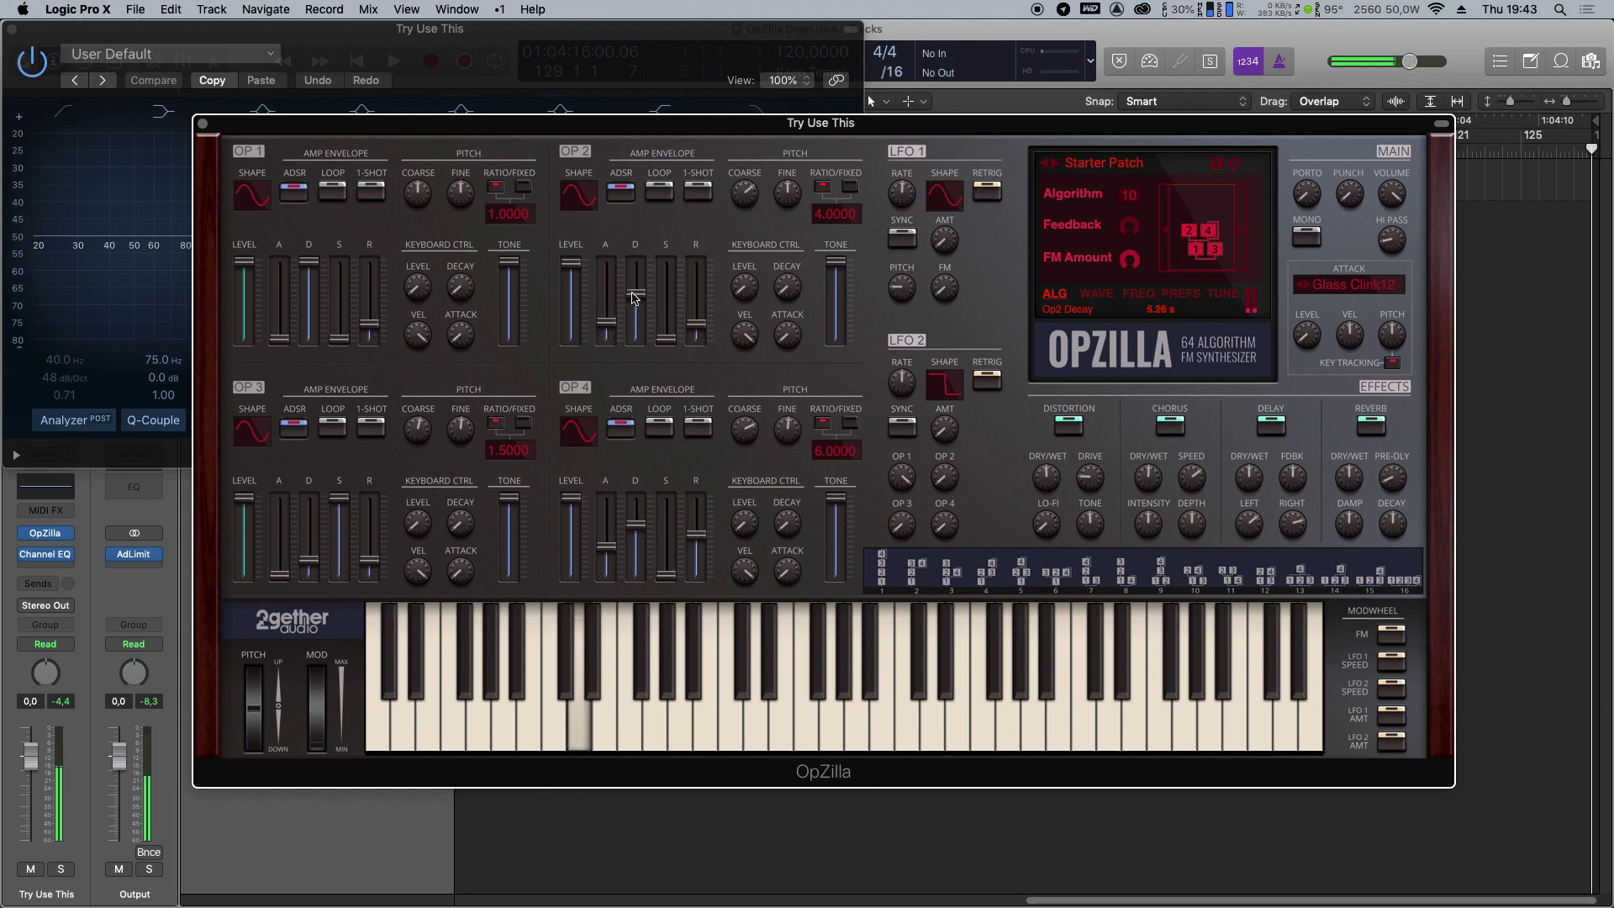
drag(696, 323, 696, 299)
Enable mono mode, adjust the portamento and raise the feedback to 100.
drag(1303, 202, 1309, 151)
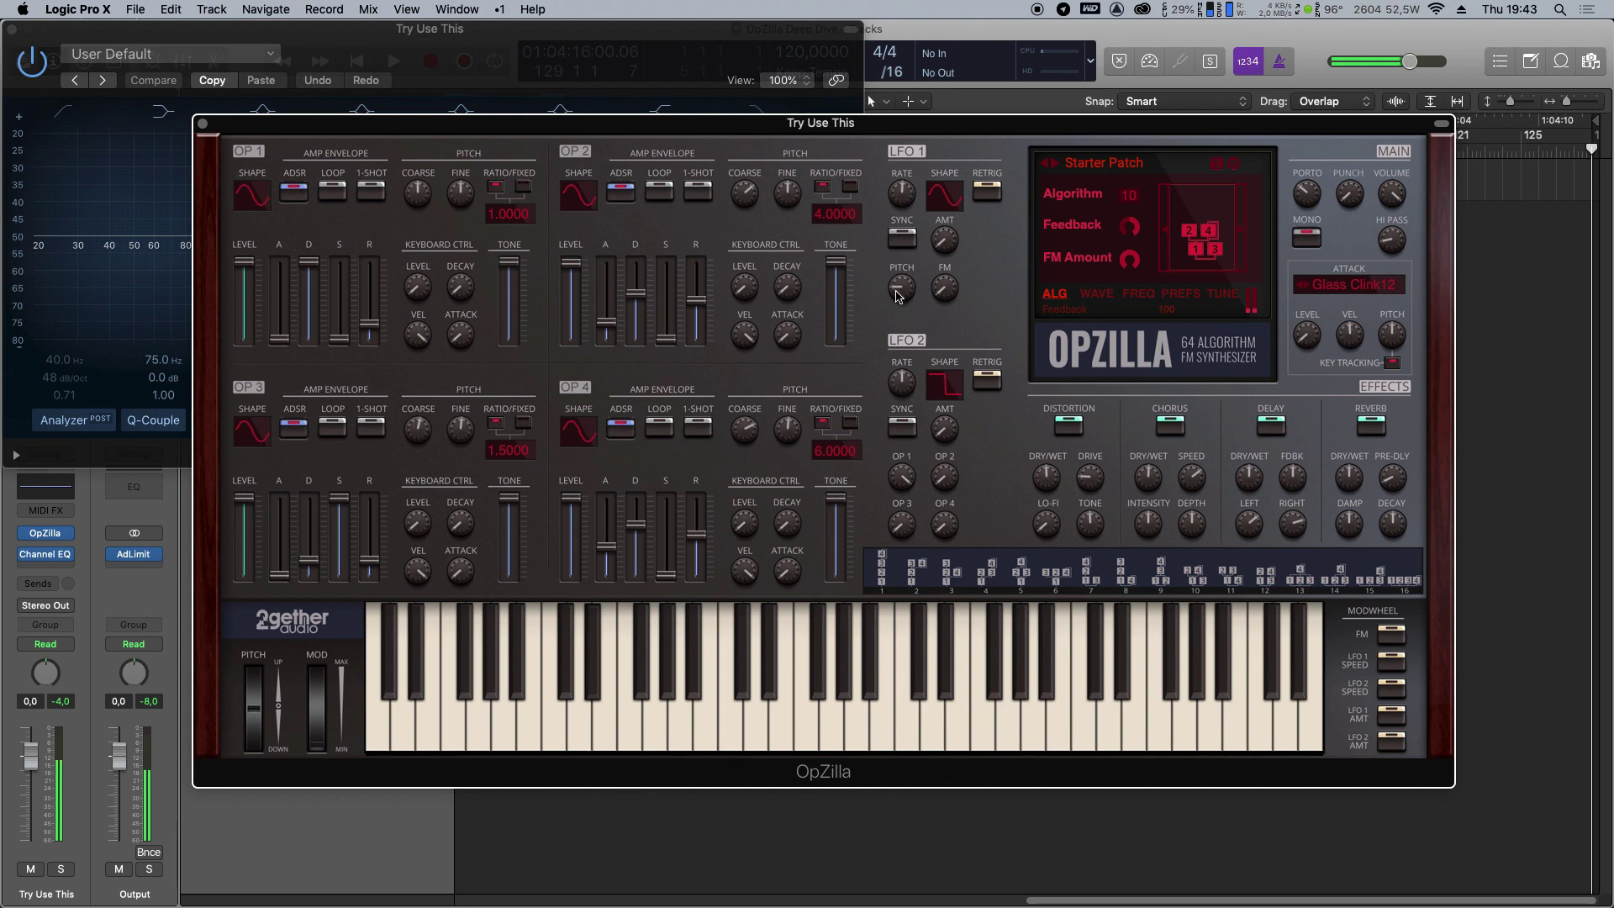
Raise LFO 1's amount to about 71 with a low pitch depth, and assign the mod wheel to LFO 1 amount.
mouse_move(912, 190)
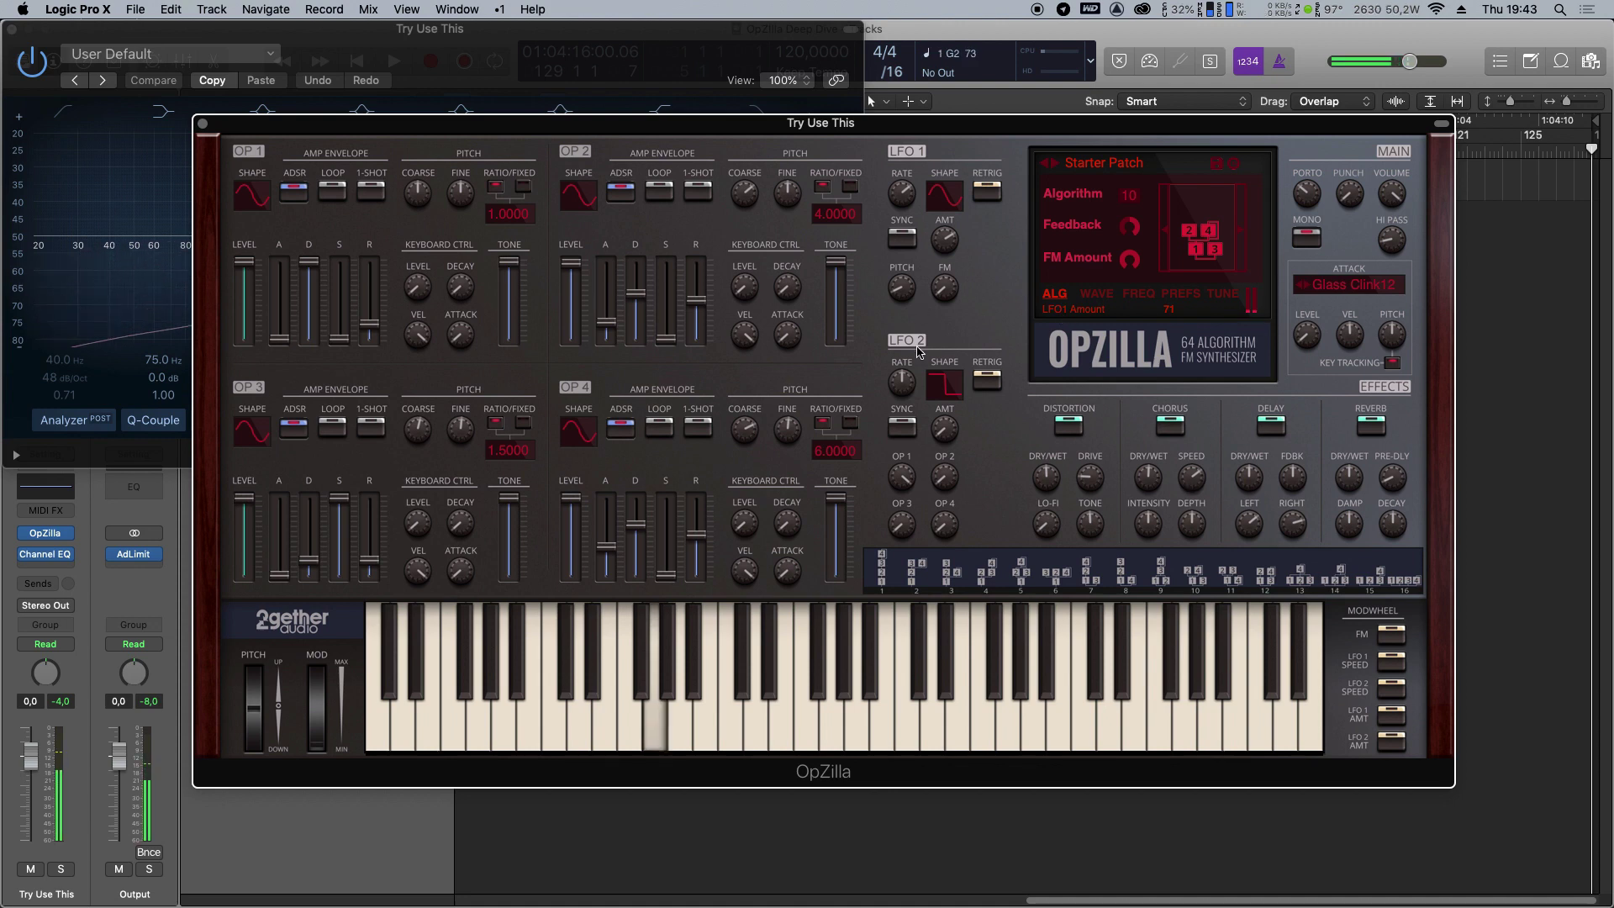
mouse_move(902, 292)
click(1391, 713)
Switch on the reverb, delay and chorus effects.
click(1369, 427)
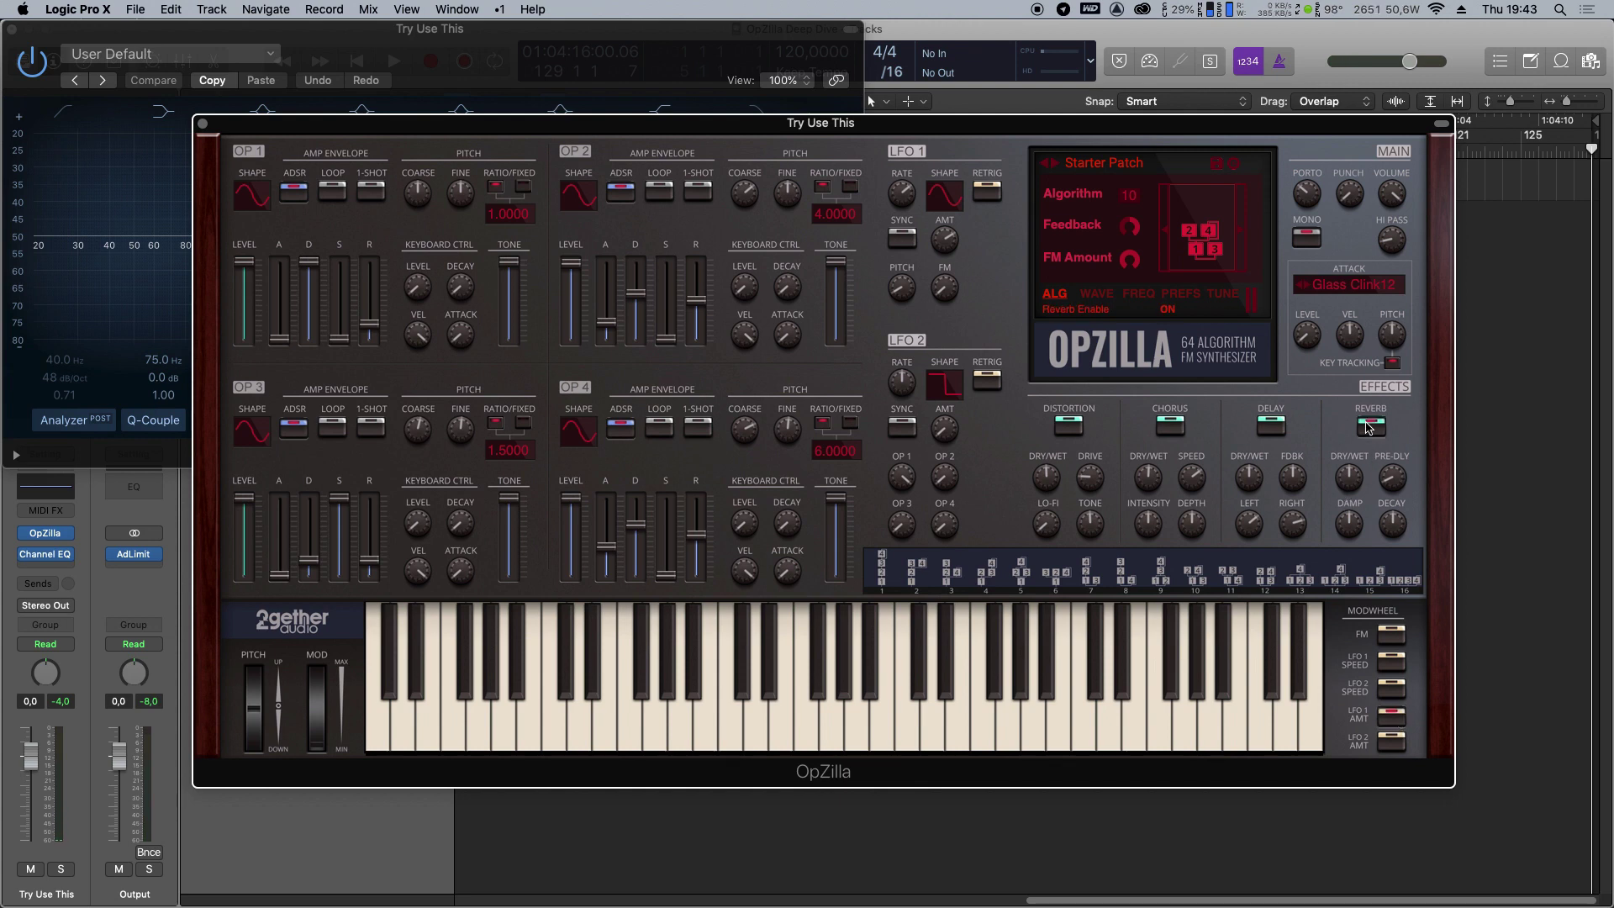
click(1271, 427)
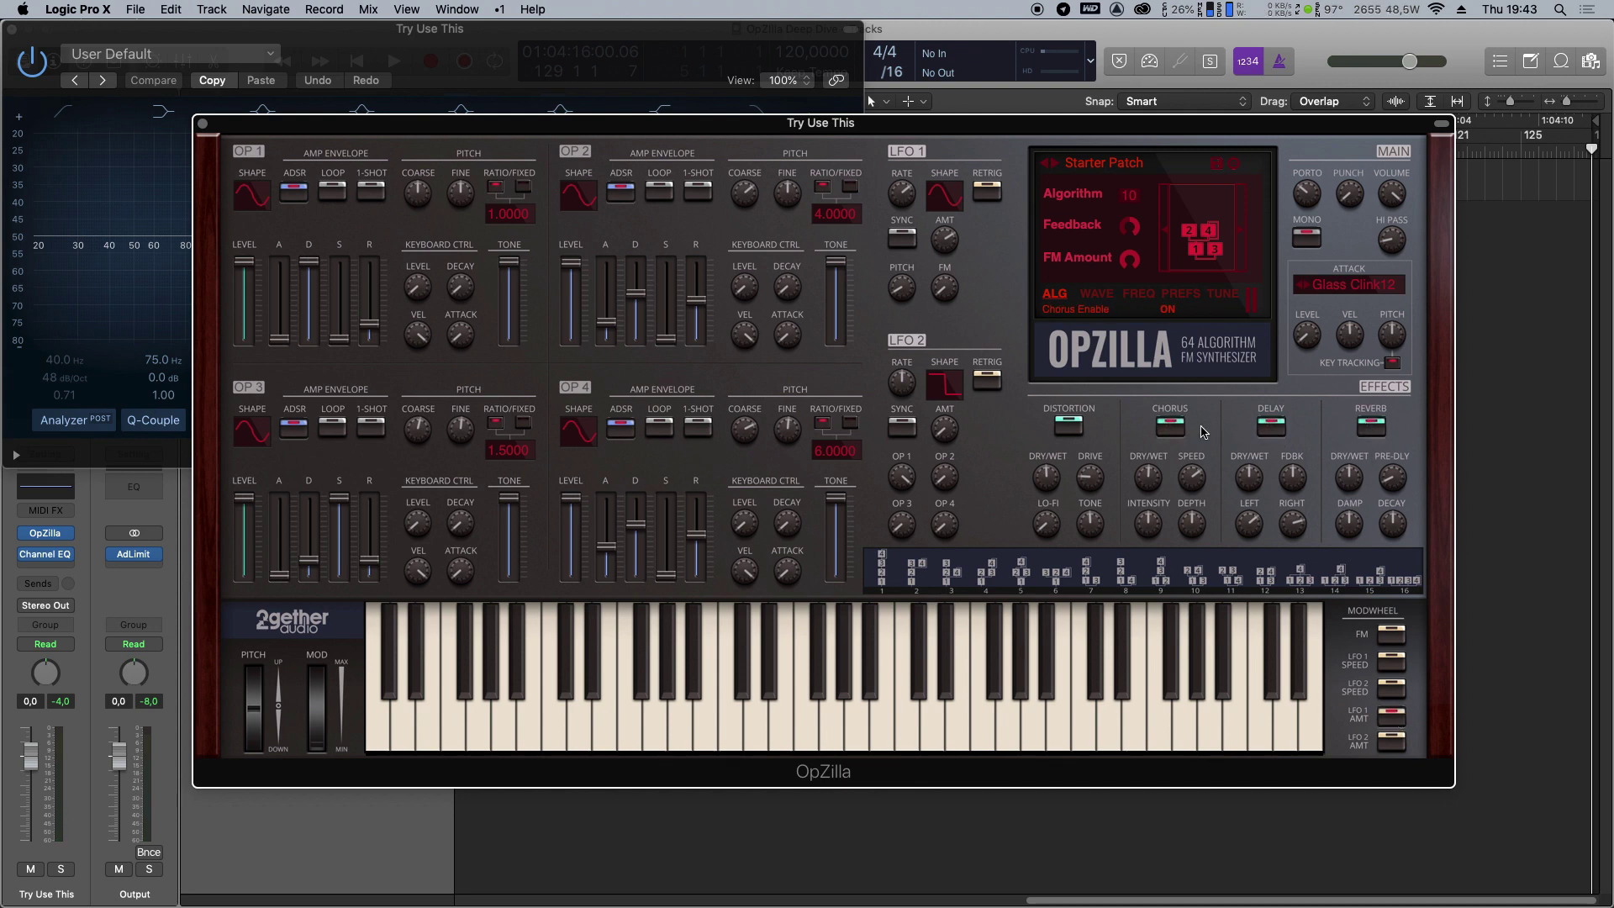